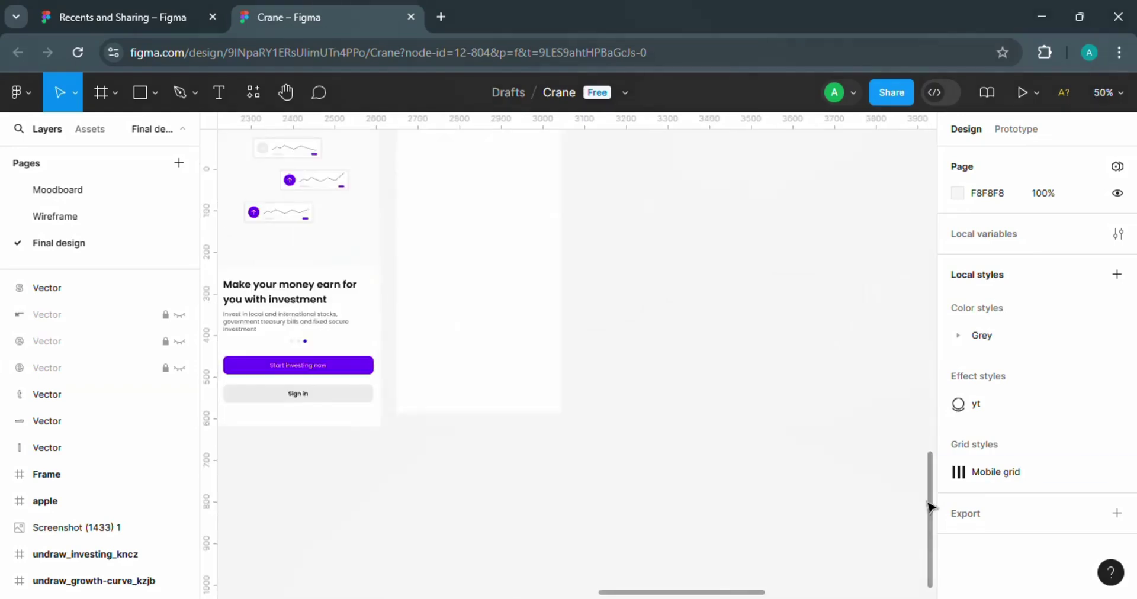
- Bring the empty iPhone 16 - 6 frame into view and show the layout grids
{"action": "left_click_drag", "start_coordinate": [930, 501], "coordinate": [924, 458]}
{"action": "left_click_drag", "start_coordinate": [429, 198], "coordinate": [429, 211]}
{"action": "left_click_drag", "start_coordinate": [660, 591], "coordinate": [619, 578]}
{"action": "key", "text": "ctrl+shift+4"}
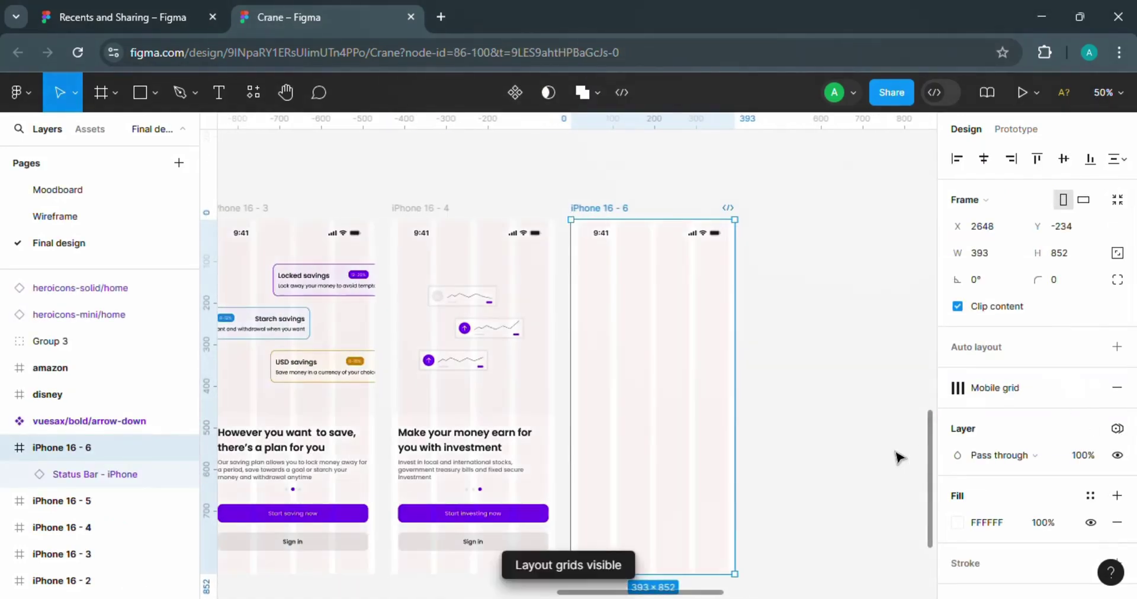
- Copy the heading text block from iPhone 16 - 4 into iPhone 16 - 6 and change its heading to a centred "Create account"
{"action": "left_click", "coordinate": [482, 444]}
{"action": "left_click_drag", "start_coordinate": [482, 444], "coordinate": [670, 313]}
{"action": "double_click", "coordinate": [671, 314]}
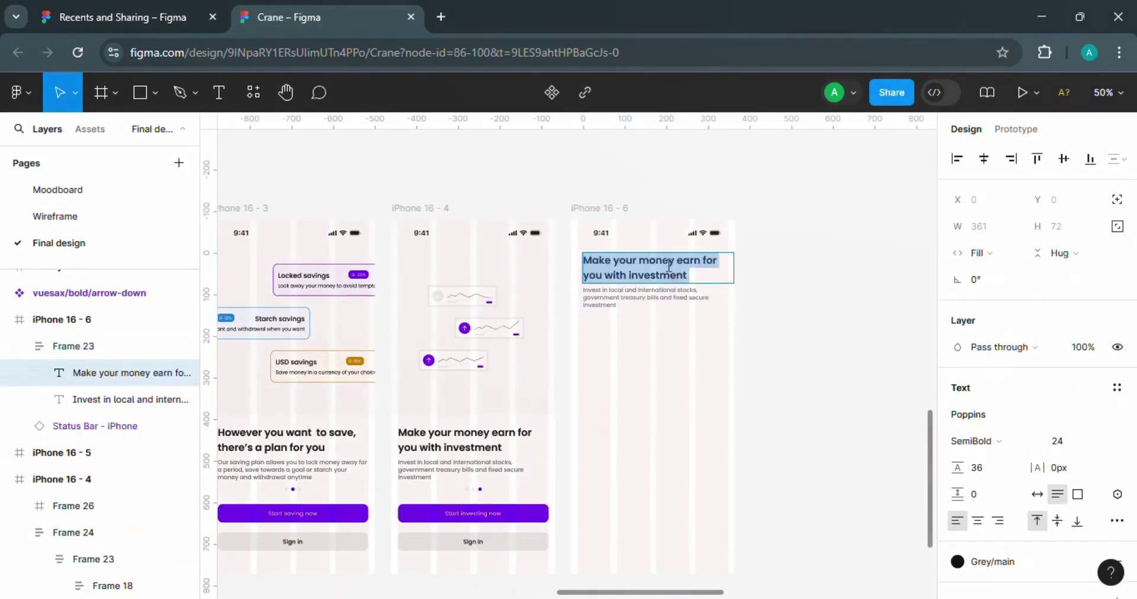
{"action": "key", "text": "BackSpace"}
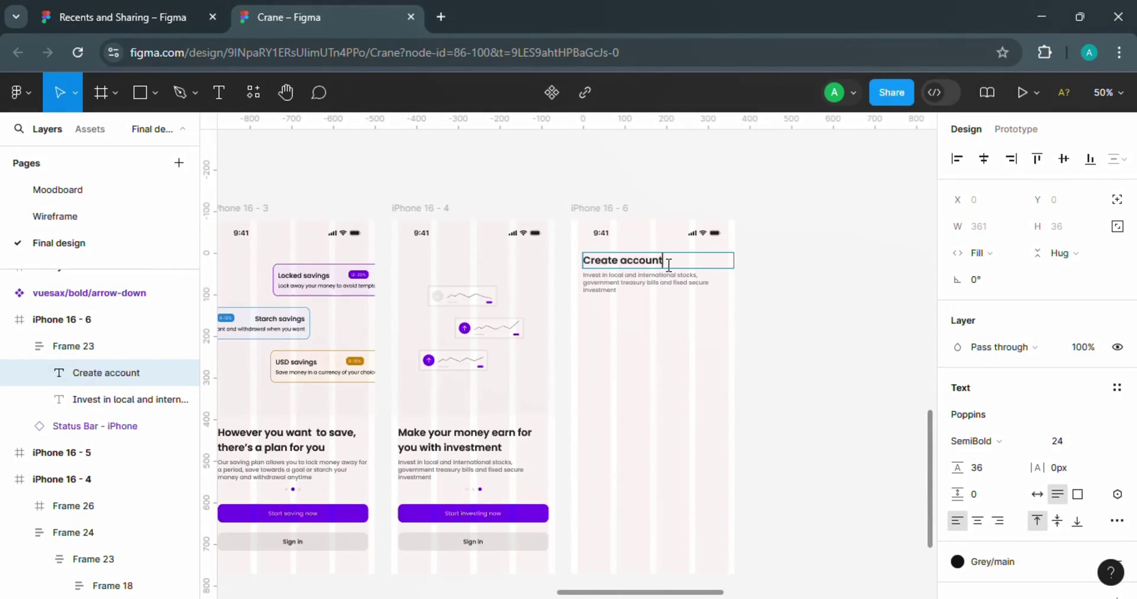
{"action": "key", "text": "ctrl+alt+t"}
{"action": "key", "text": "Escape"}
- Replace the description with centred text "We simplify saving and investment, provide the required information to access our service."
{"action": "double_click", "coordinate": [612, 288]}
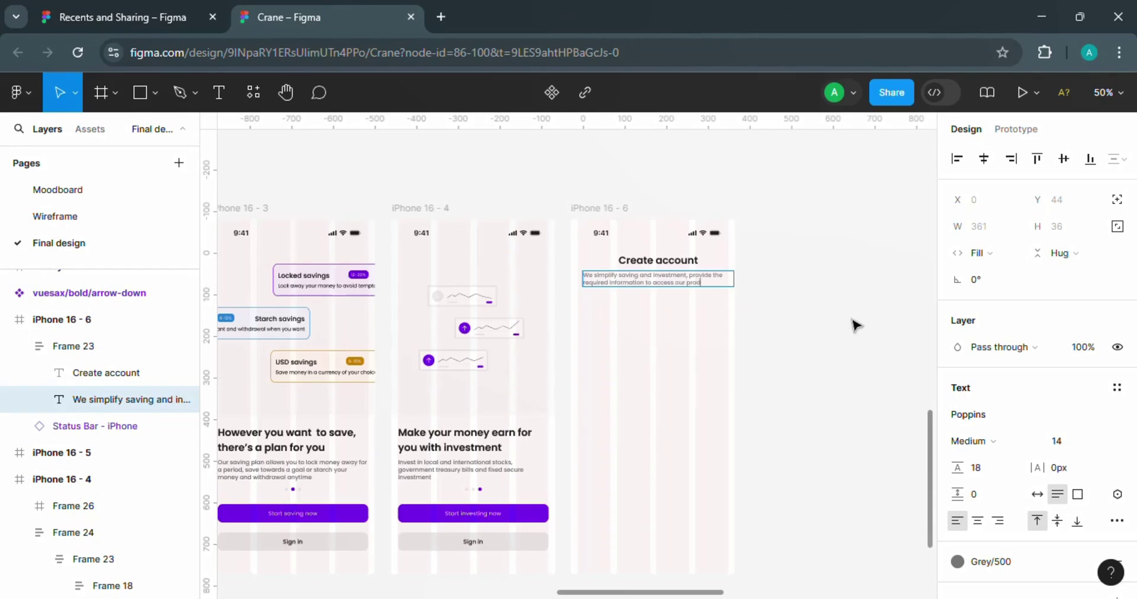
{"action": "key", "text": "Escape"}
{"action": "left_click", "coordinate": [971, 441]}
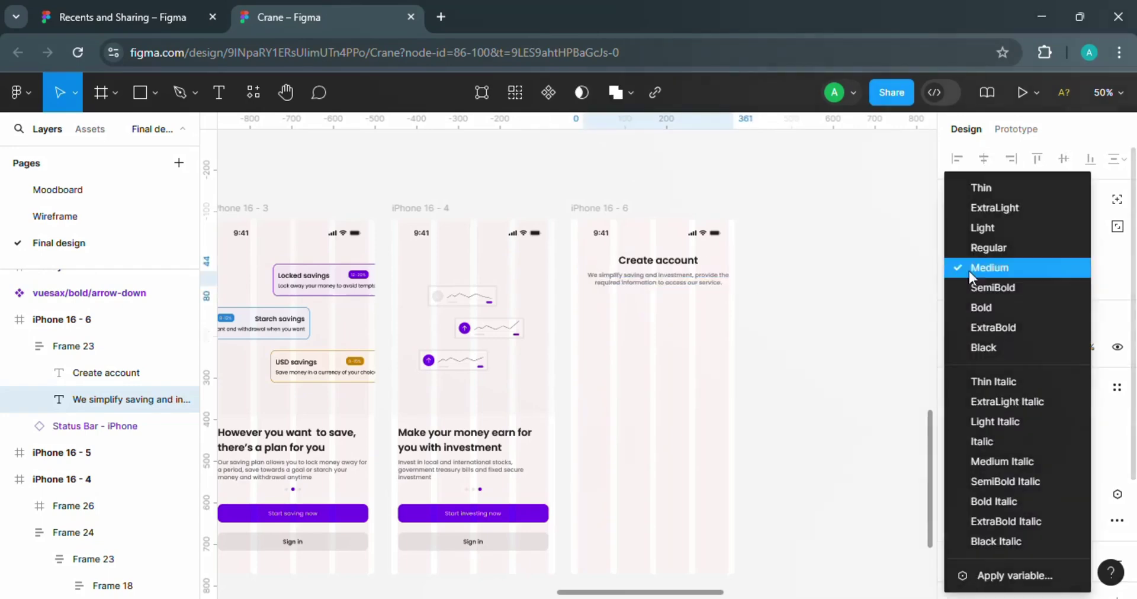
{"action": "key", "text": "Escape"}
{"action": "key", "text": "Escape"}
- Align the Create account text block to the horizontal centre of the iPhone 16 - 6 frame
{"action": "left_click", "coordinate": [983, 159]}
{"action": "key", "text": "ctrl+plus"}
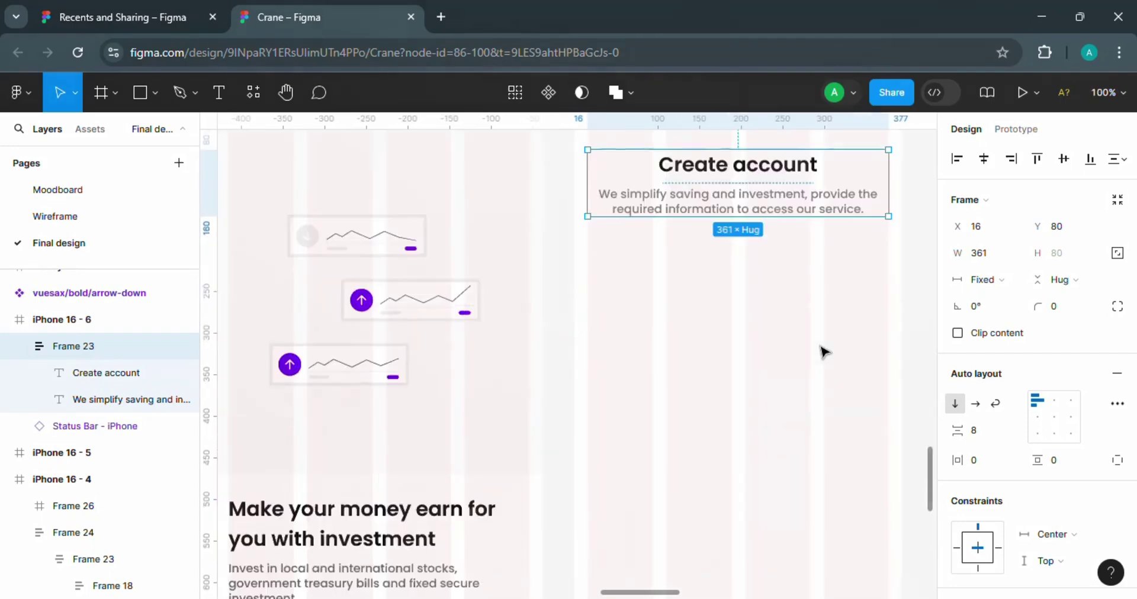
{"action": "scroll", "coordinate": [926, 507], "scroll_direction": "up", "scroll_amount": 1}
{"action": "key", "text": "alt+Down"}
- Draw a 361 px wide auto layout frame below the description and set its height to 44
{"action": "left_click", "coordinate": [807, 418]}
{"action": "key", "text": "f"}
{"action": "mouse_move", "coordinate": [587, 317]}
{"action": "left_mouse_down"}
{"action": "mouse_move", "coordinate": [627, 338]}
{"action": "mouse_move", "coordinate": [888, 351]}
{"action": "left_mouse_up"}
{"action": "key", "text": "shift+a"}
{"action": "left_click", "coordinate": [1074, 253]}
{"action": "type", "text": "44"}
{"action": "key", "text": "Return"}
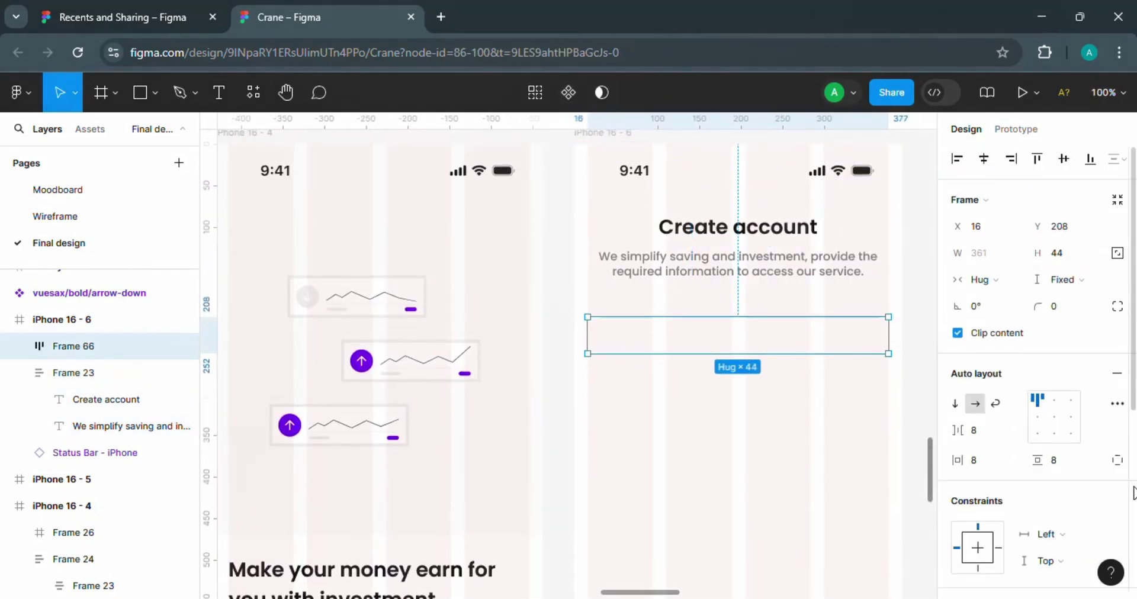
- Style the new input box with a 1 px inside Grey/300 stroke and a corner radius of 8
{"action": "scroll", "coordinate": [1125, 474], "scroll_direction": "down", "scroll_amount": 5}
{"action": "left_click", "coordinate": [1090, 455]}
{"action": "scroll", "coordinate": [1063, 290], "scroll_direction": "up", "scroll_amount": 5}
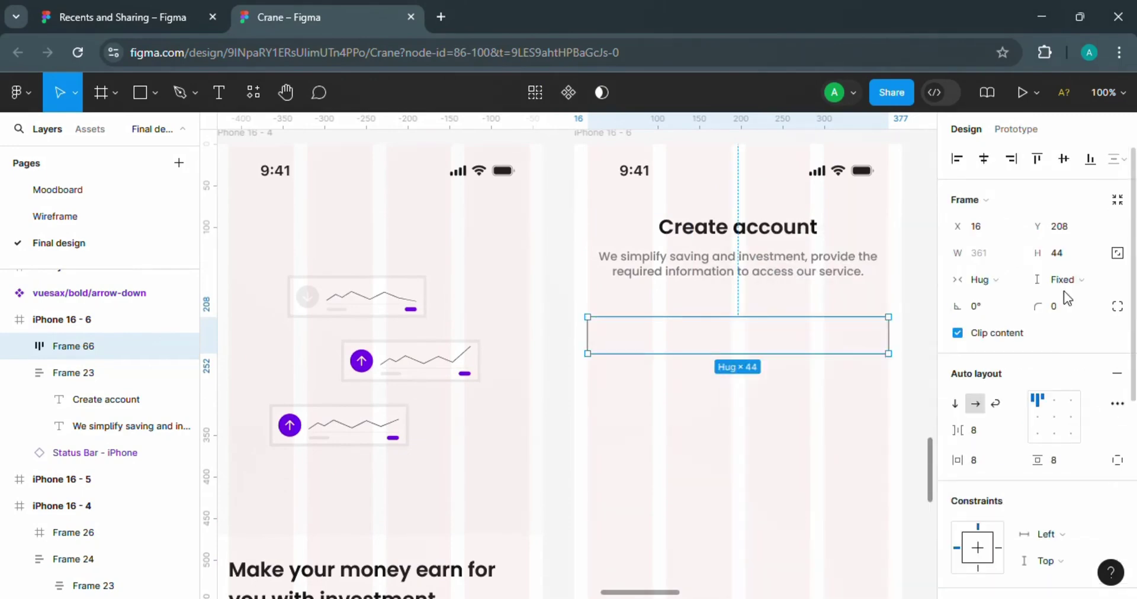
{"action": "left_click", "coordinate": [1000, 280]}
{"action": "left_click", "coordinate": [1001, 261]}
{"action": "left_click", "coordinate": [814, 397]}
- Add a "First name" text label above the input box, aligned with its left edge
{"action": "key", "text": "t"}
{"action": "left_click", "coordinate": [591, 302]}
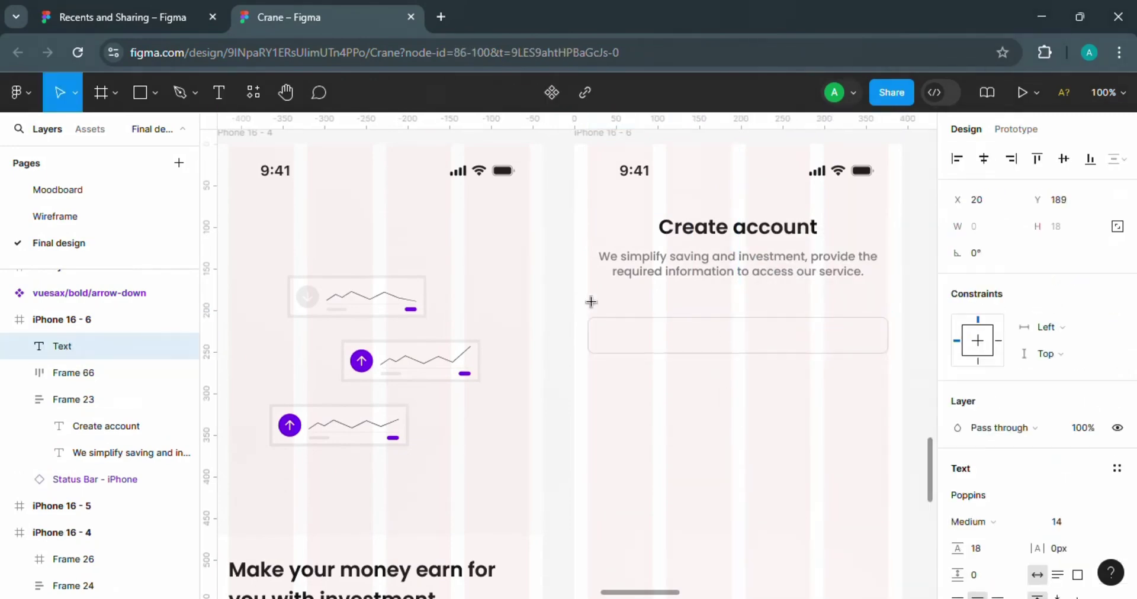
{"action": "key", "text": "Escape"}
{"action": "left_click_drag", "start_coordinate": [592, 304], "coordinate": [619, 298]}
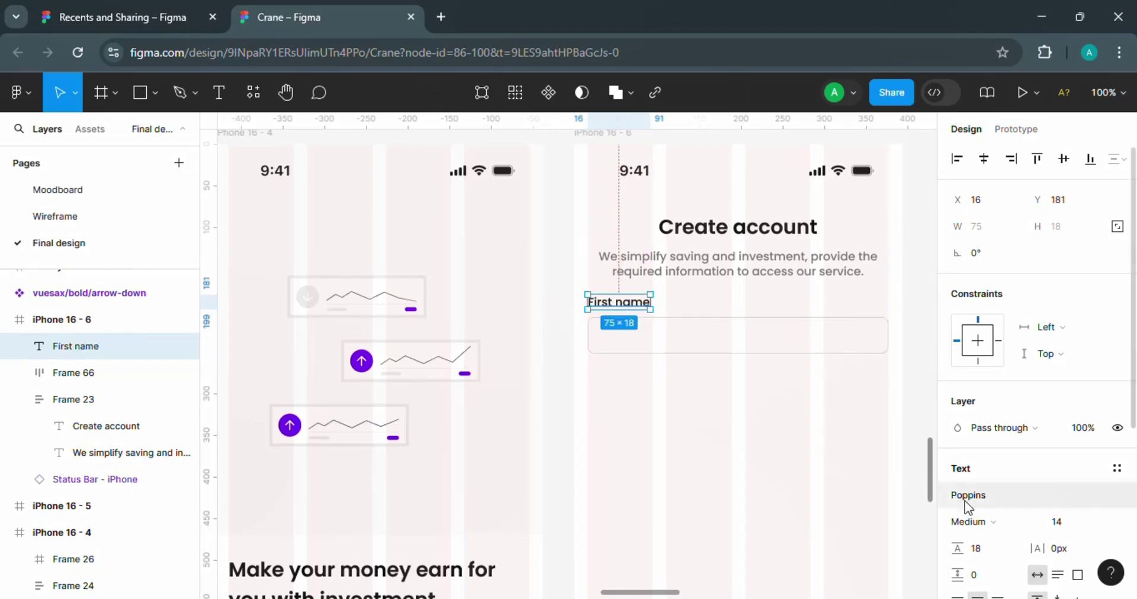
- Set the First name label to Regular weight and apply the Grey/800 colour style
{"action": "left_click", "coordinate": [971, 521]}
{"action": "left_click", "coordinate": [1004, 255]}
{"action": "scroll", "coordinate": [1090, 391], "scroll_direction": "down", "scroll_amount": 5}
{"action": "left_click", "coordinate": [1090, 388]}
{"action": "left_click", "coordinate": [762, 398]}
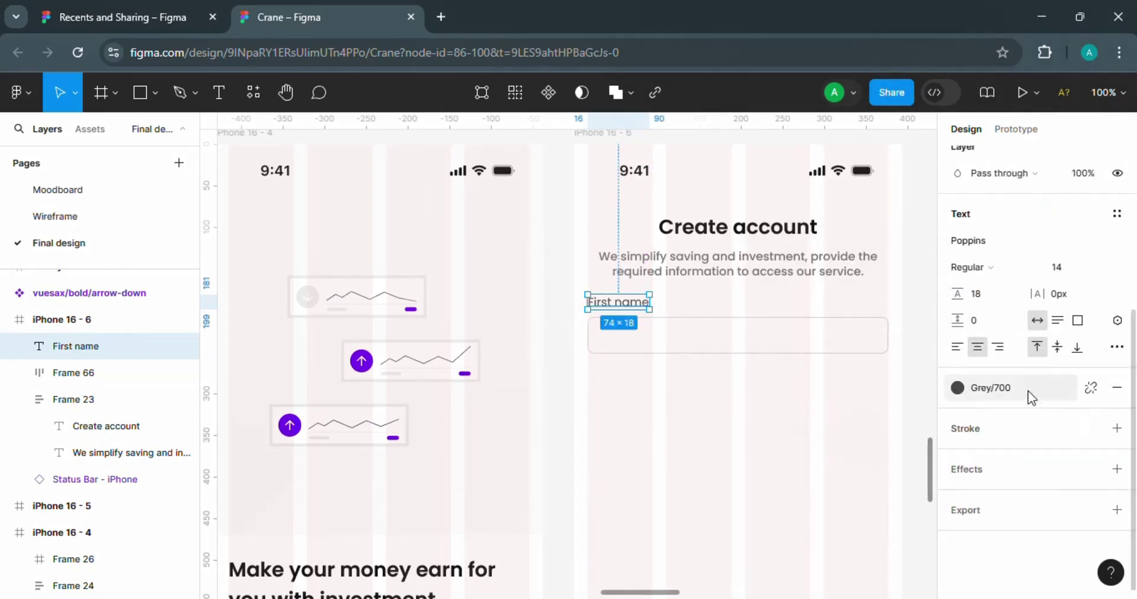
{"action": "left_click", "coordinate": [1028, 393]}
{"action": "left_click", "coordinate": [762, 378]}
- Group the First name label and its input box in a vertical auto layout with 8 spacing
{"action": "left_click", "coordinate": [73, 372], "text": "shift"}
{"action": "key", "text": "shift+a"}
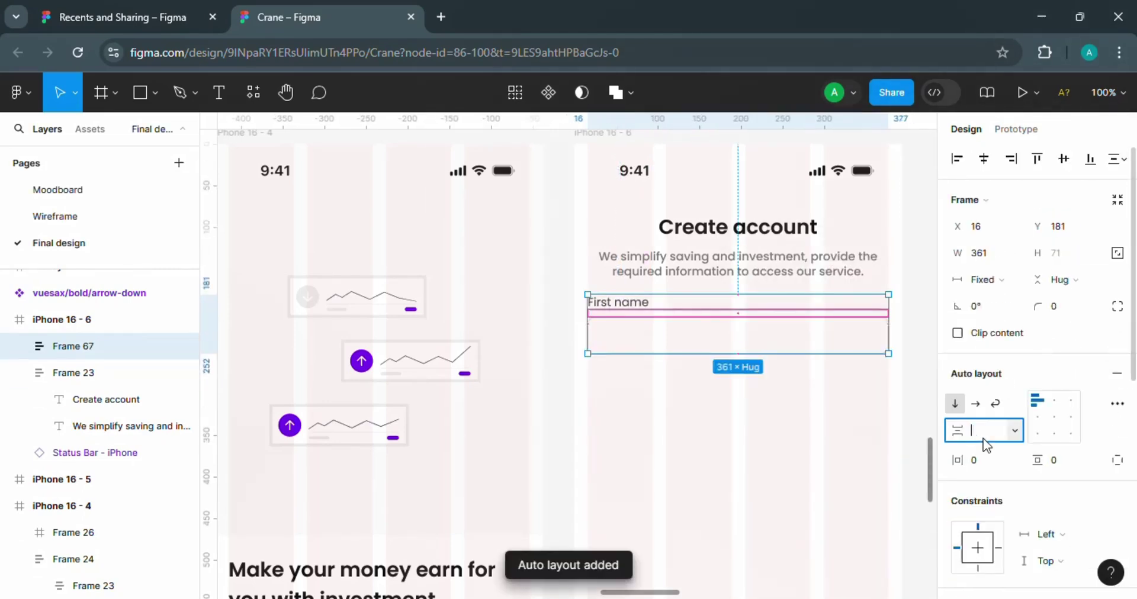
{"action": "left_click", "coordinate": [733, 495]}
- Duplicate the First name field directly below and relabel the copy "Last name"
{"action": "left_click", "coordinate": [723, 315]}
{"action": "left_click_drag", "start_coordinate": [723, 315], "coordinate": [756, 471]}
{"action": "double_click", "coordinate": [635, 381]}
{"action": "key", "text": "Escape"}
- Duplicate the Last name field below it and relabel the copy "Date of birth"
{"action": "double_click", "coordinate": [637, 448]}
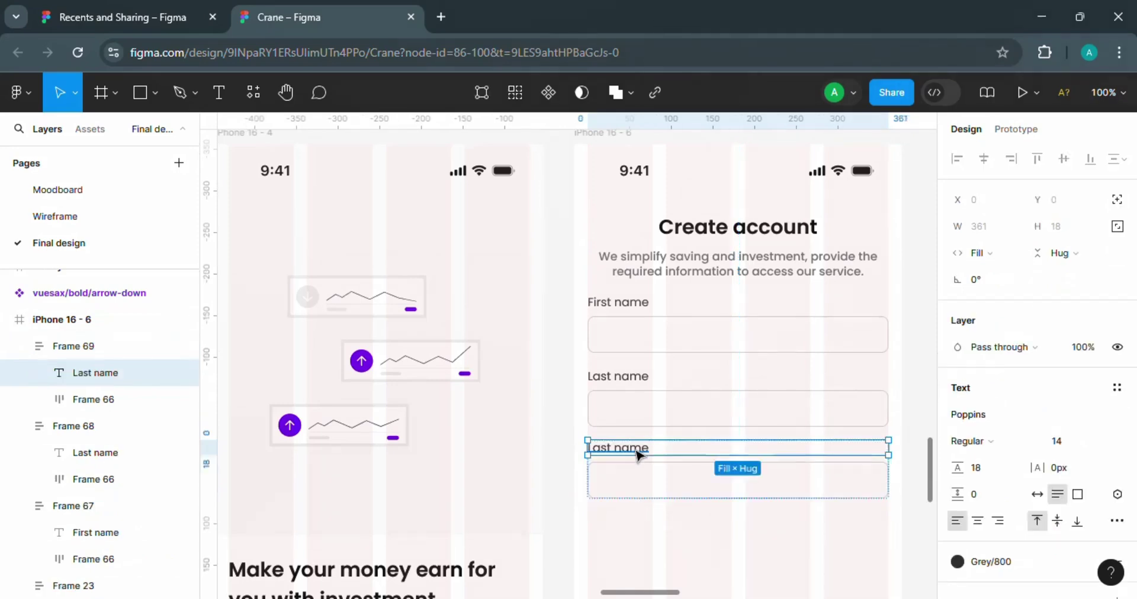
{"action": "type", "text": "Date of bi"}
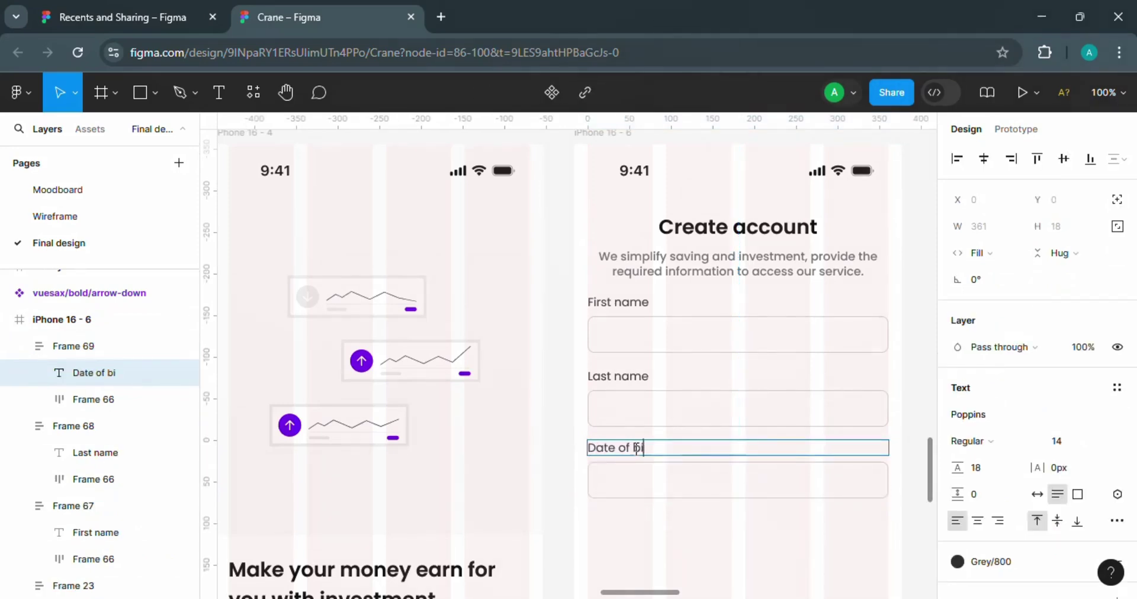
{"action": "type", "text": "rth"}
{"action": "key", "text": "Escape"}
{"action": "key", "text": "Escape"}
- Duplicate the Date of birth field below it and relabel the copy "Citizenship"
{"action": "left_click_drag", "start_coordinate": [794, 487], "coordinate": [795, 541]}
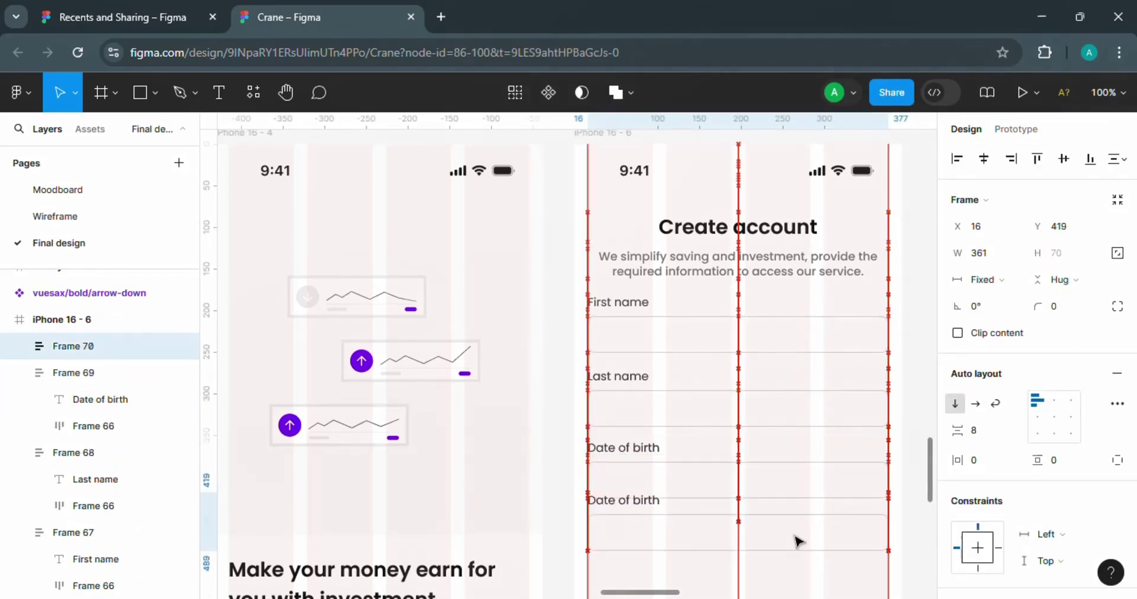
{"action": "double_click", "coordinate": [651, 514]}
{"action": "type", "text": "Citizenship"}
{"action": "key", "text": "Escape"}
{"action": "key", "text": "Escape"}
- Place the Date of birth and Citizenship fields side by side in a horizontal auto layout with 16 spacing
{"action": "left_click", "coordinate": [786, 477], "text": "shift"}
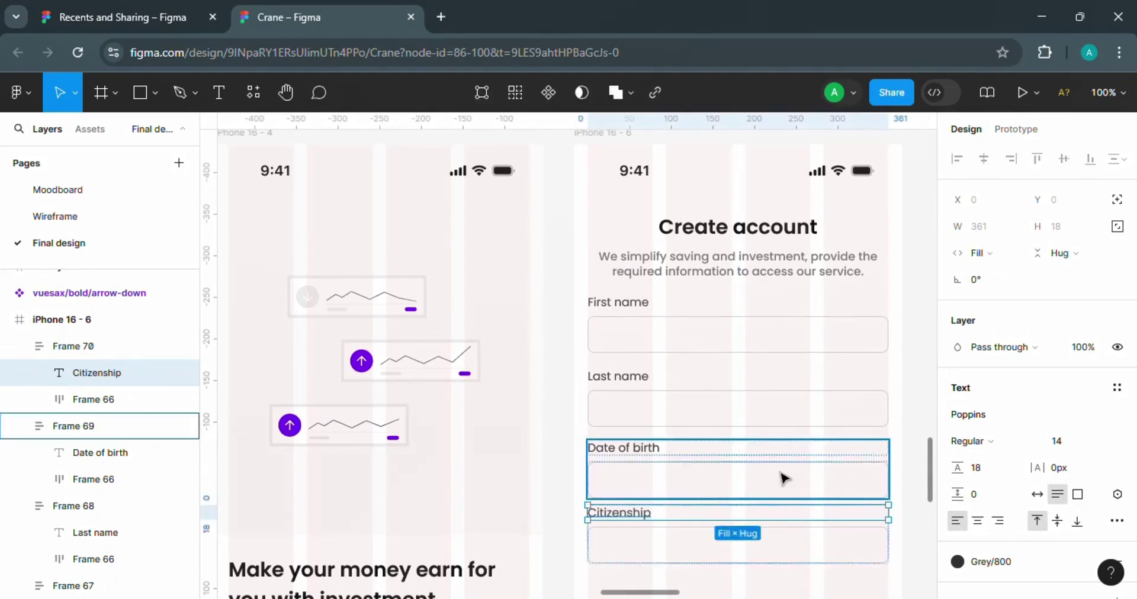
{"action": "left_click", "coordinate": [1118, 401]}
{"action": "left_click", "coordinate": [976, 404]}
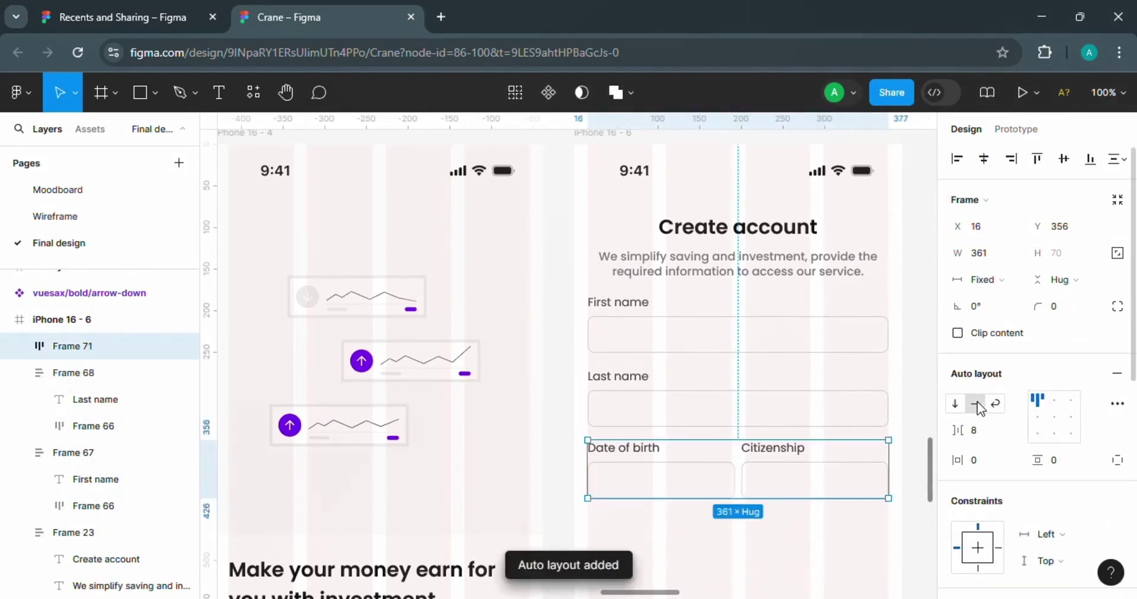
{"action": "left_click", "coordinate": [977, 432]}
{"action": "type", "text": "16"}
{"action": "key", "text": "Return"}
- Paste the chevron-down icon into the Citizenship box and make it slightly smaller
{"action": "left_click", "coordinate": [774, 489], "text": "ctrl"}
{"action": "key", "text": "ctrl+v"}
{"action": "left_click", "coordinate": [1117, 468]}
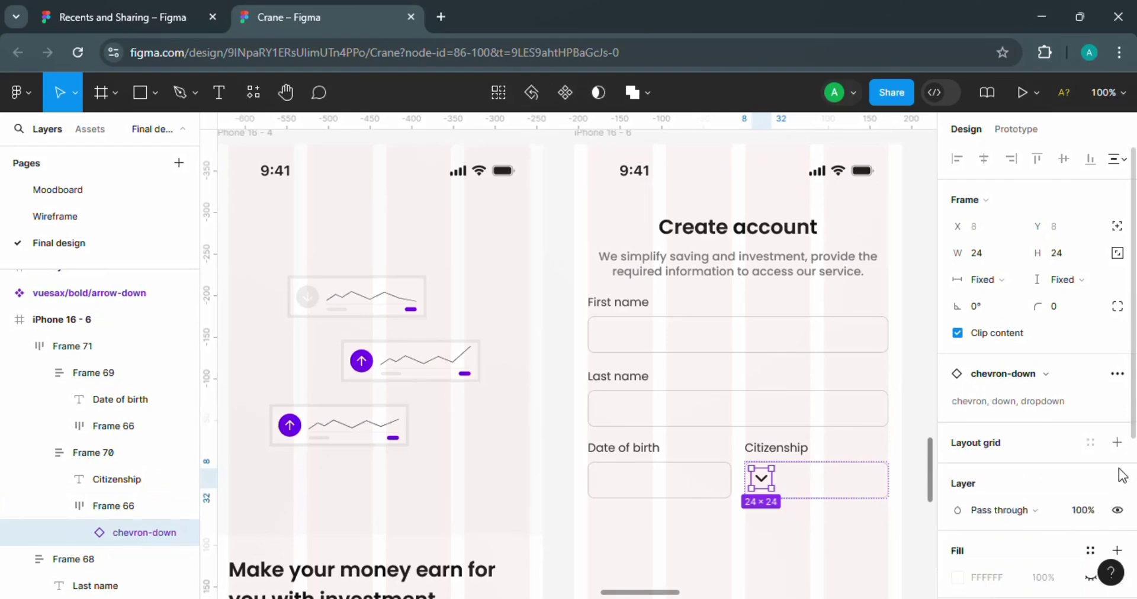
{"action": "key", "text": "BackSpace"}
{"action": "type", "text": "0"}
{"action": "key", "text": "Return"}
- Align the chevron to the right of the Citizenship box and give the Citizenship and Date of birth boxes 16 horizontal padding
{"action": "left_click", "coordinate": [862, 489]}
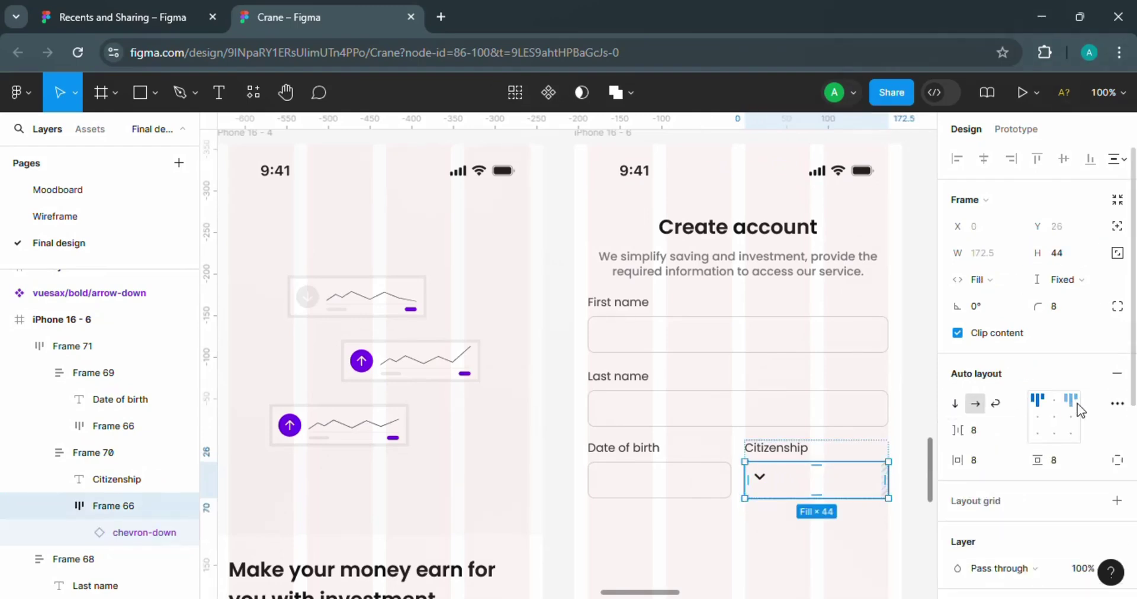
{"action": "left_click", "coordinate": [1077, 403]}
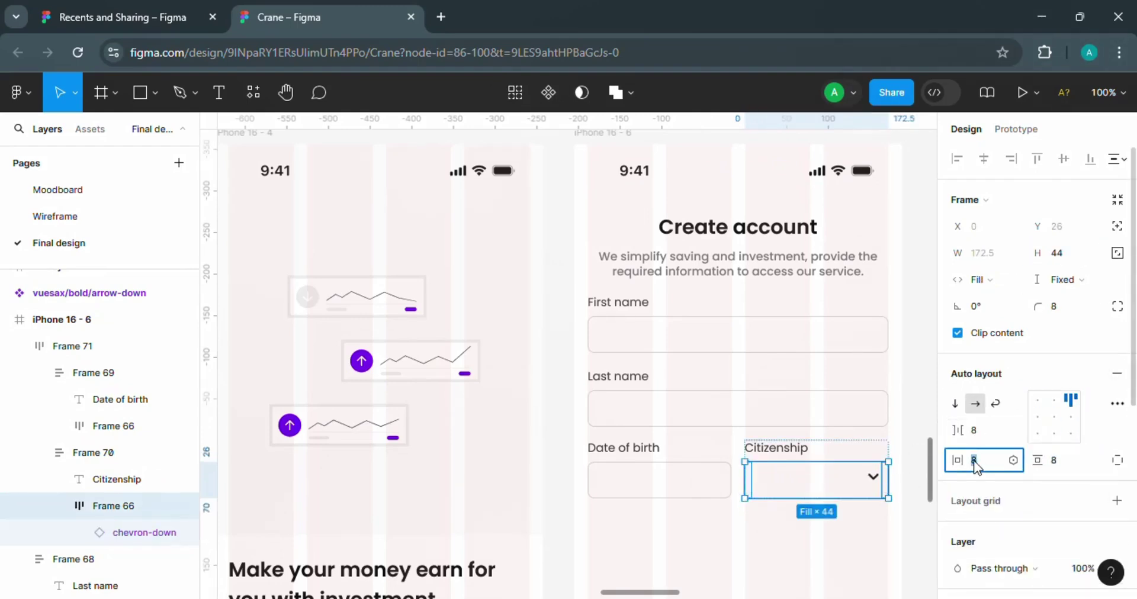
{"action": "left_click", "coordinate": [699, 493], "text": "ctrl"}
- Set the horizontal padding of the First name and Last name input boxes to 16
{"action": "double_click", "coordinate": [847, 408]}
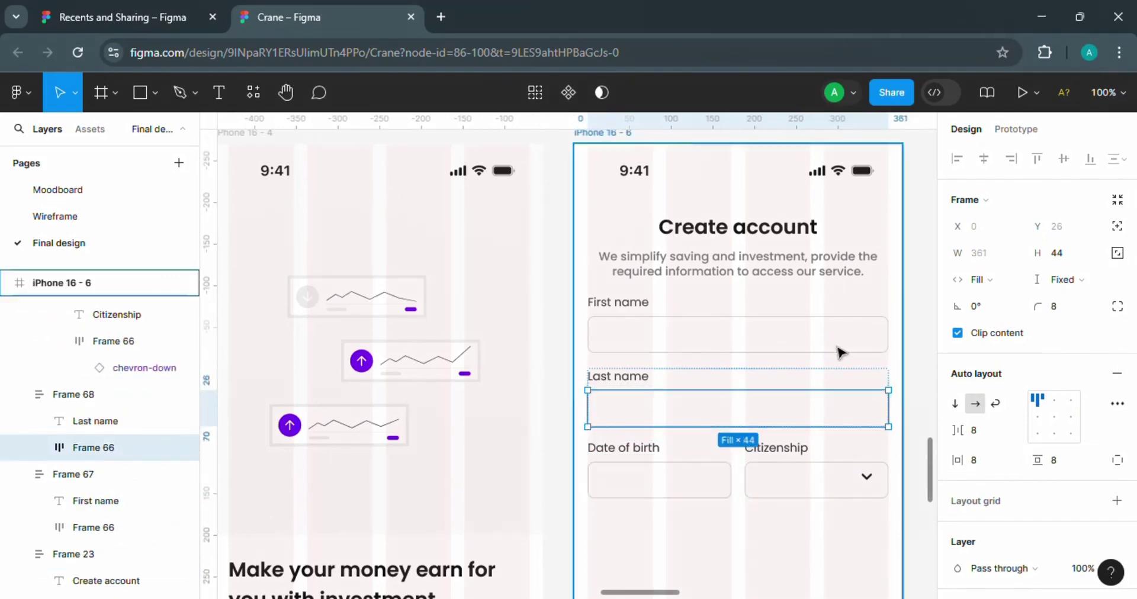
{"action": "left_click", "coordinate": [839, 354]}
{"action": "double_click", "coordinate": [828, 335]}
{"action": "left_click", "coordinate": [981, 455]}
{"action": "type", "text": "16"}
{"action": "key", "text": "Return"}
{"action": "double_click", "coordinate": [841, 408]}
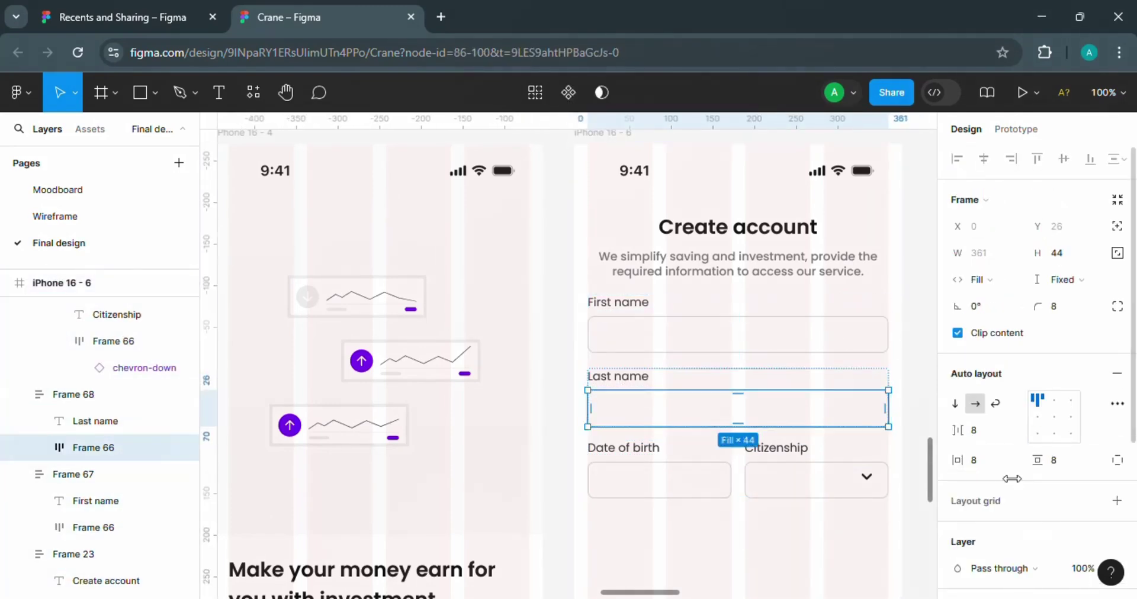
{"action": "left_click", "coordinate": [981, 460]}
{"action": "type", "text": "16"}
{"action": "key", "text": "Return"}
- Duplicate the Last name field and place the copy below the Date of birth and Citizenship row
{"action": "left_click", "coordinate": [820, 461]}
{"action": "left_click", "coordinate": [804, 404]}
{"action": "key", "text": "ctrl+d"}
{"action": "left_click_drag", "start_coordinate": [804, 404], "coordinate": [805, 550]}
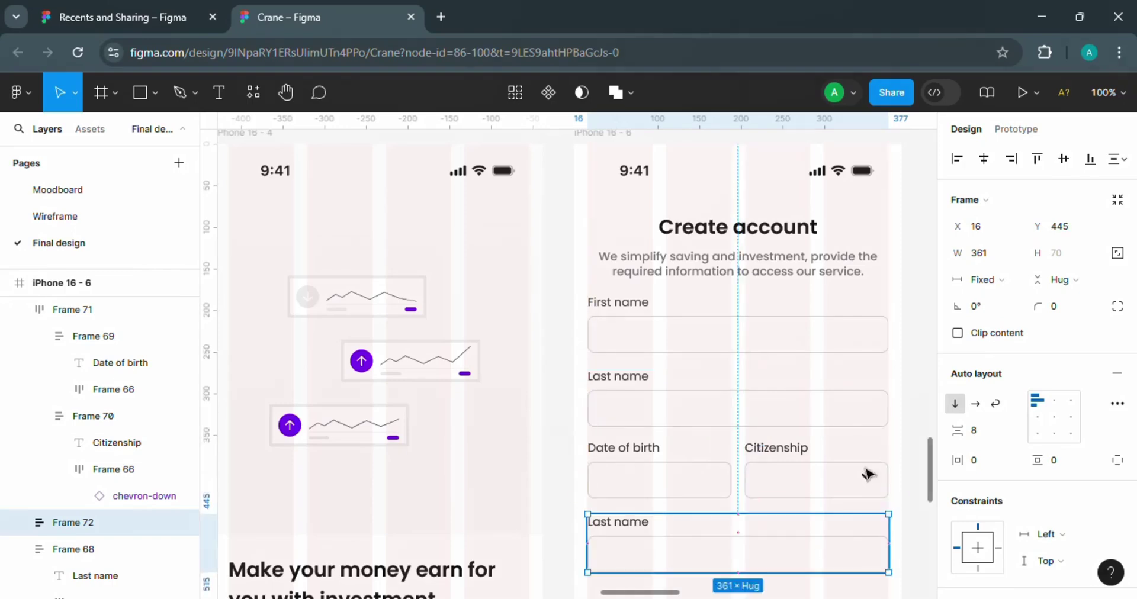
- Copy the Date of birth label into the input box beneath it and centre it vertically at the left
{"action": "scroll", "coordinate": [863, 468], "scroll_direction": "down", "scroll_amount": 1}
{"action": "key", "text": "t"}
{"action": "left_click", "coordinate": [647, 357]}
{"action": "left_click", "coordinate": [797, 429]}
{"action": "left_click", "coordinate": [676, 351]}
{"action": "key", "text": "Escape"}
{"action": "key", "text": "ctrl+c"}
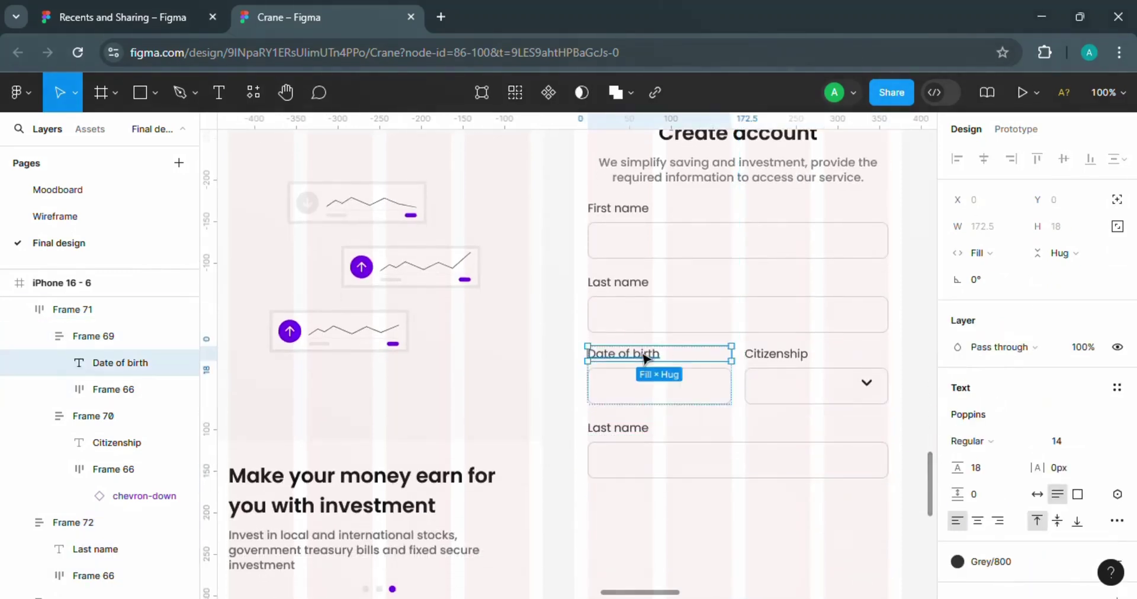
{"action": "left_click", "coordinate": [651, 388]}
{"action": "key", "text": "ctrl+v"}
{"action": "left_click", "coordinate": [1037, 497]}
{"action": "key", "text": "shift+Return"}
- Change the text inside the Date of birth box to "DD/MM/YYYY" and give it a lighter grey colour
{"action": "double_click", "coordinate": [631, 385]}
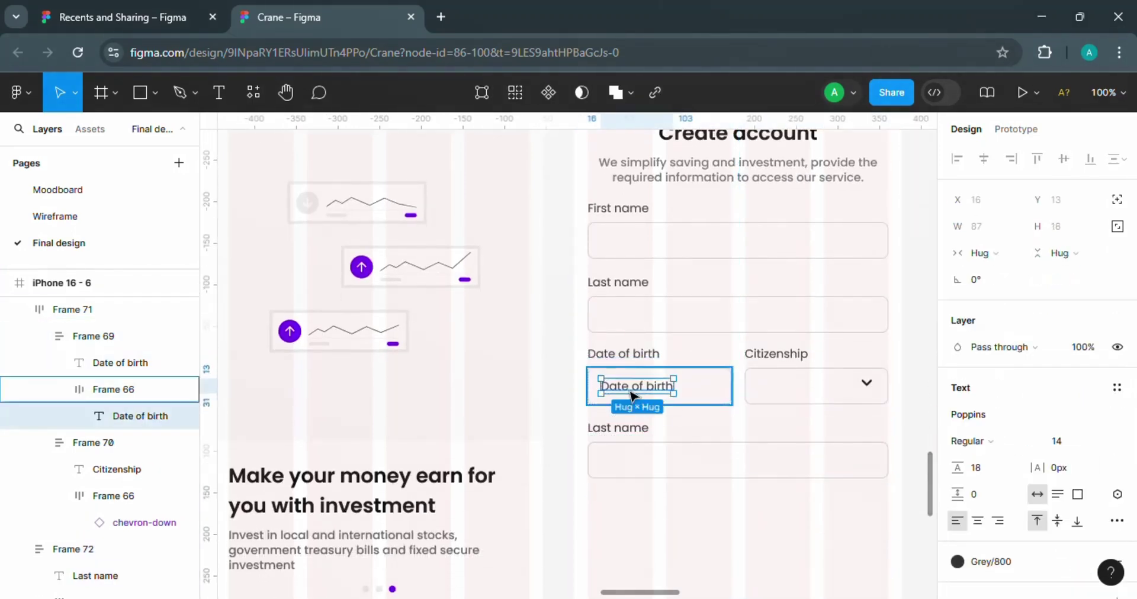
{"action": "key", "text": "BackSpace"}
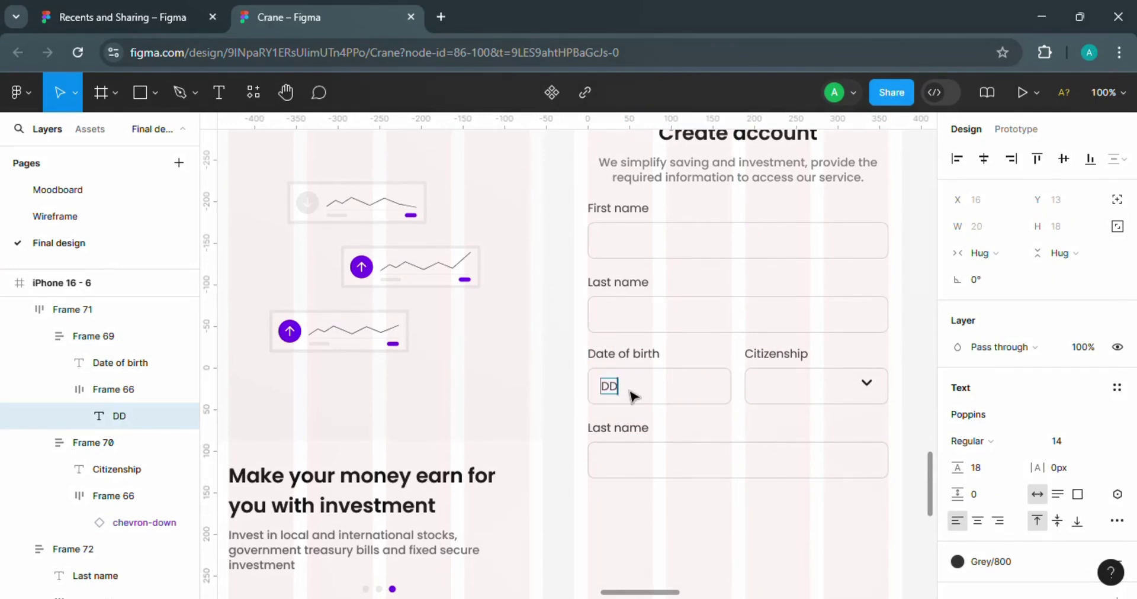
{"action": "key", "text": "Escape"}
{"action": "left_click", "coordinate": [1063, 442]}
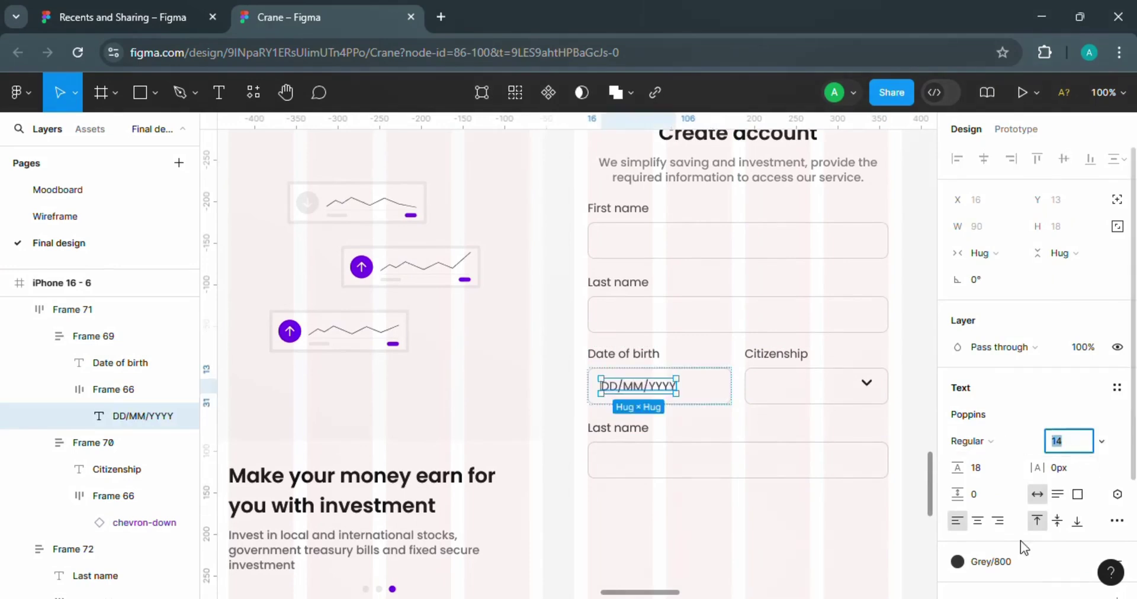
{"action": "key", "text": "Escape"}
{"action": "key", "text": "Return"}
- Relabel the duplicated field at the end of the form "Phone number"
{"action": "left_click", "coordinate": [720, 469]}
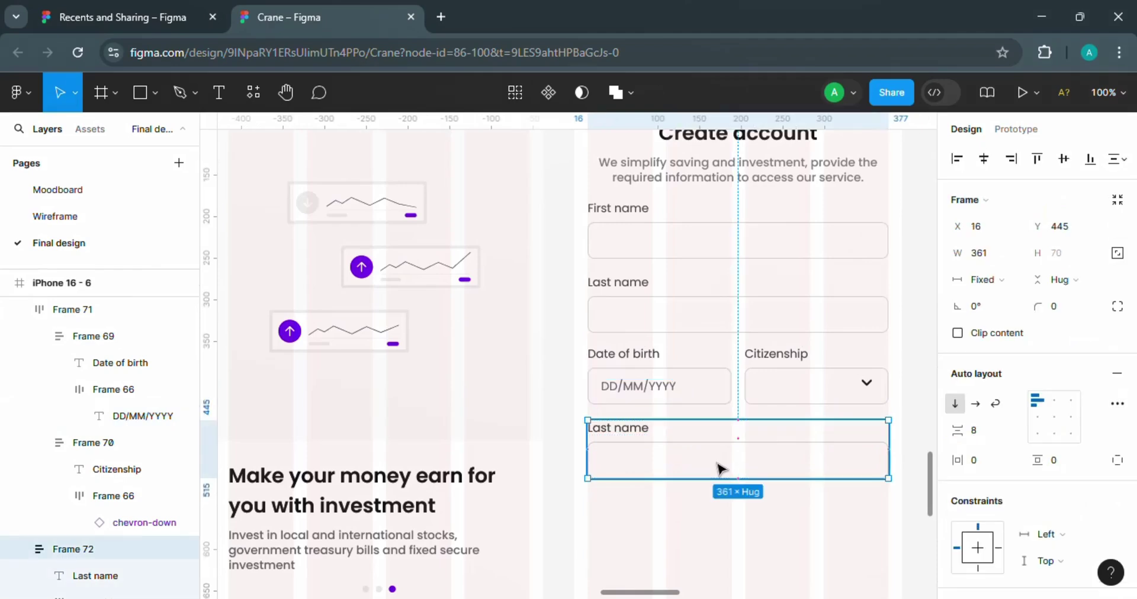
{"action": "double_click", "coordinate": [620, 428]}
{"action": "key", "text": "BackSpace"}
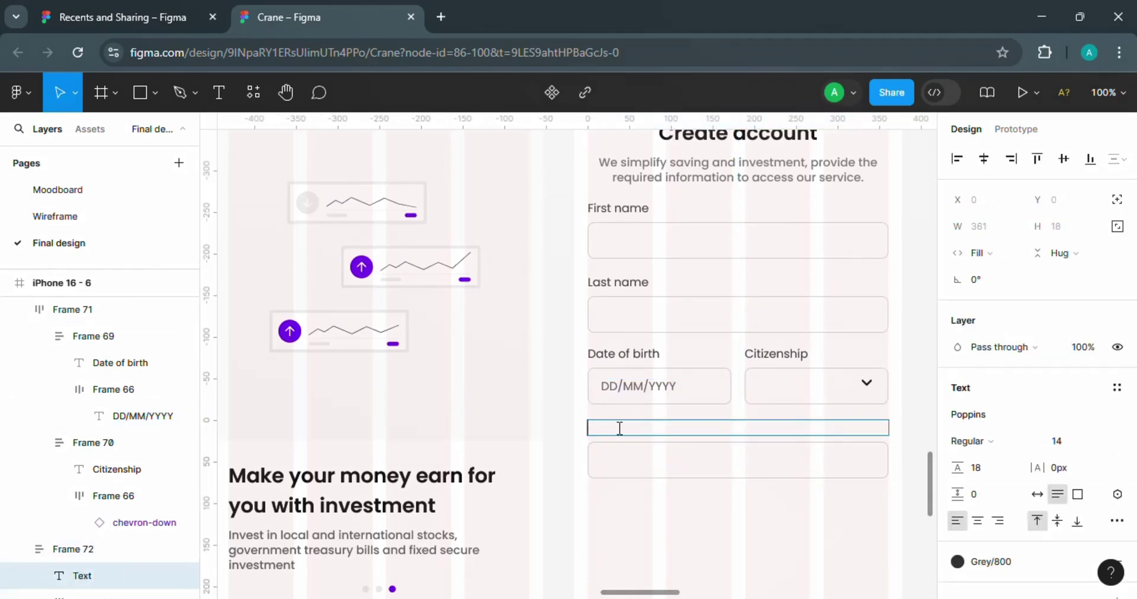
{"action": "type", "text": "Phone numbe"}
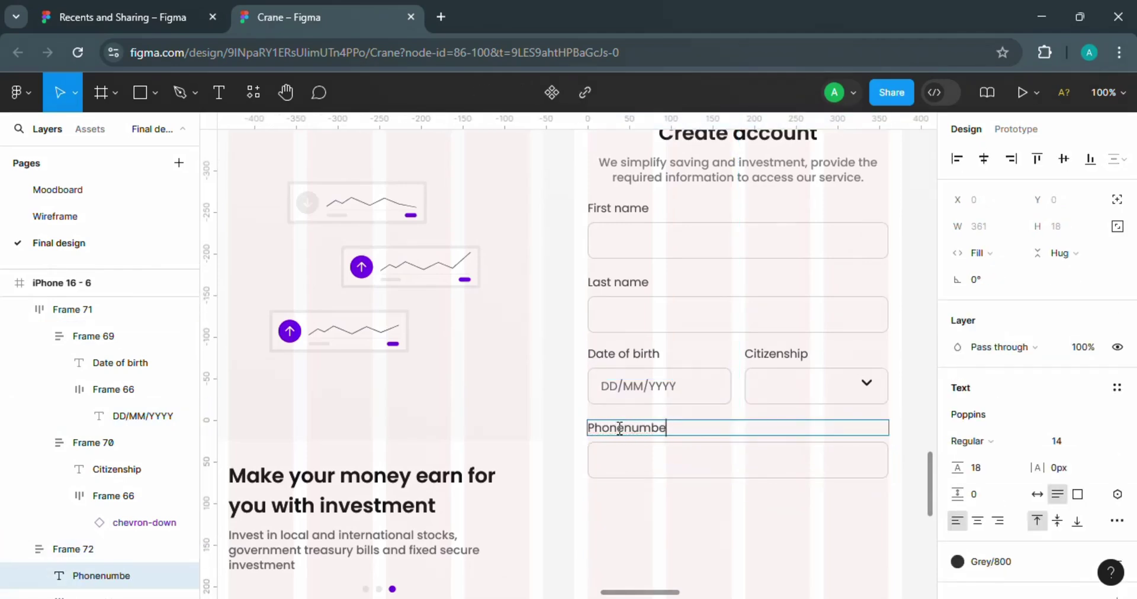
{"action": "type", "text": "r"}
{"action": "key", "text": "Escape"}
{"action": "double_click", "coordinate": [625, 428]}
- Duplicate the Phone number input box and arrange both boxes in a horizontal auto layout with 16 spacing
{"action": "left_click", "coordinate": [720, 460]}
{"action": "key", "text": "ctrl+d"}
{"action": "left_click", "coordinate": [720, 460], "text": "shift"}
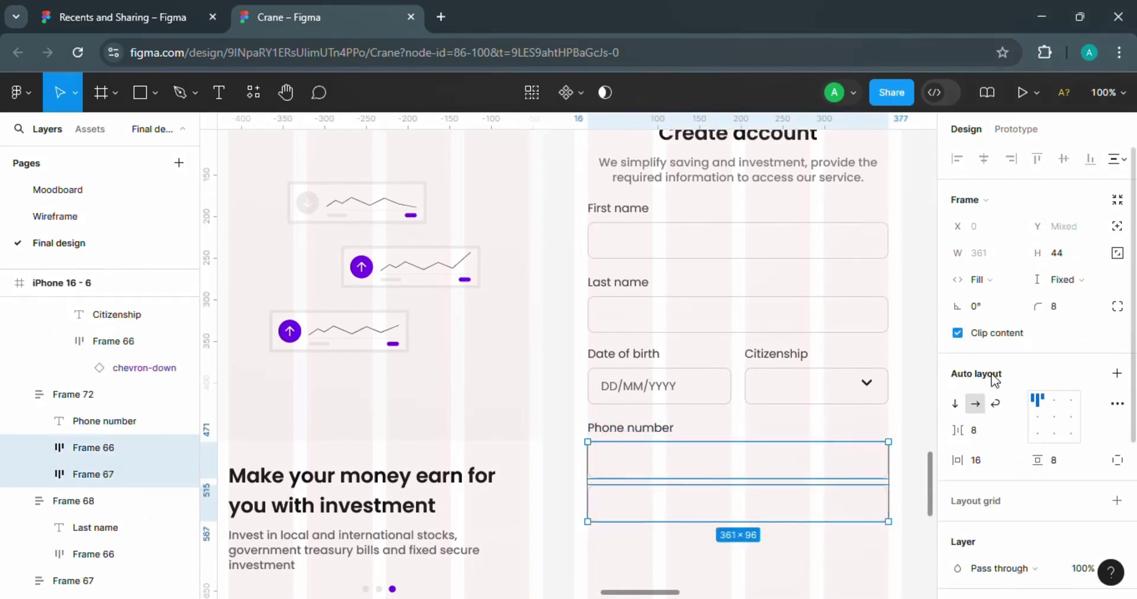
{"action": "left_click", "coordinate": [1116, 374]}
{"action": "left_click", "coordinate": [975, 404]}
{"action": "left_click", "coordinate": [977, 431]}
{"action": "type", "text": "16"}
{"action": "key", "text": "Return"}
- Narrow the first Phone number box to 44 px wide and add an FFFFFF fill
{"action": "double_click", "coordinate": [715, 463]}
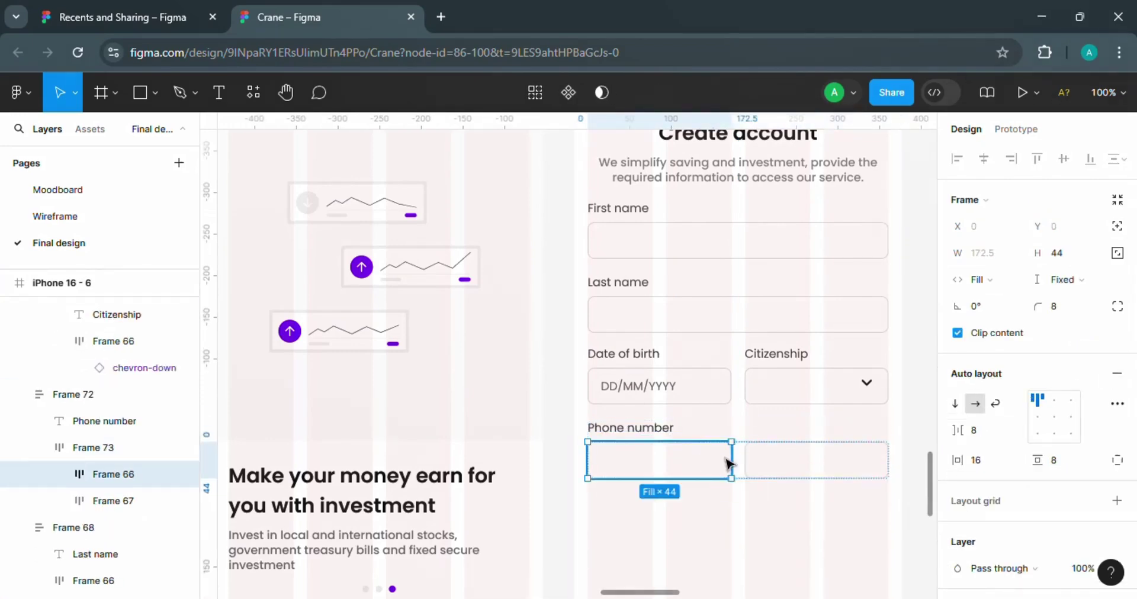
{"action": "left_click_drag", "start_coordinate": [732, 465], "coordinate": [636, 466]}
{"action": "scroll", "coordinate": [983, 257], "scroll_direction": "down", "scroll_amount": 4}
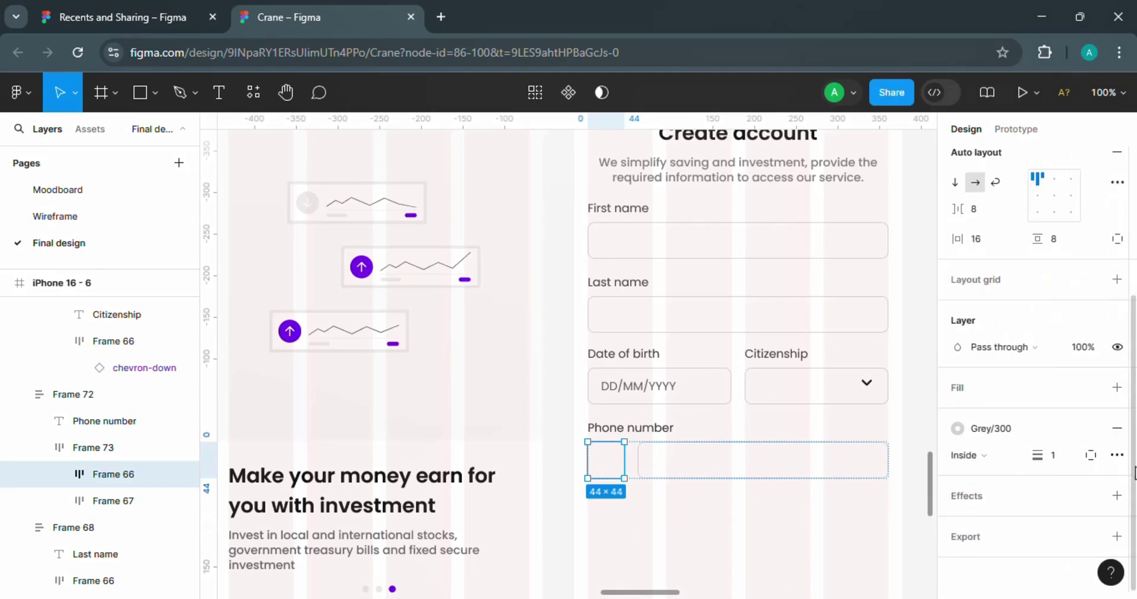
{"action": "left_click", "coordinate": [1117, 387]}
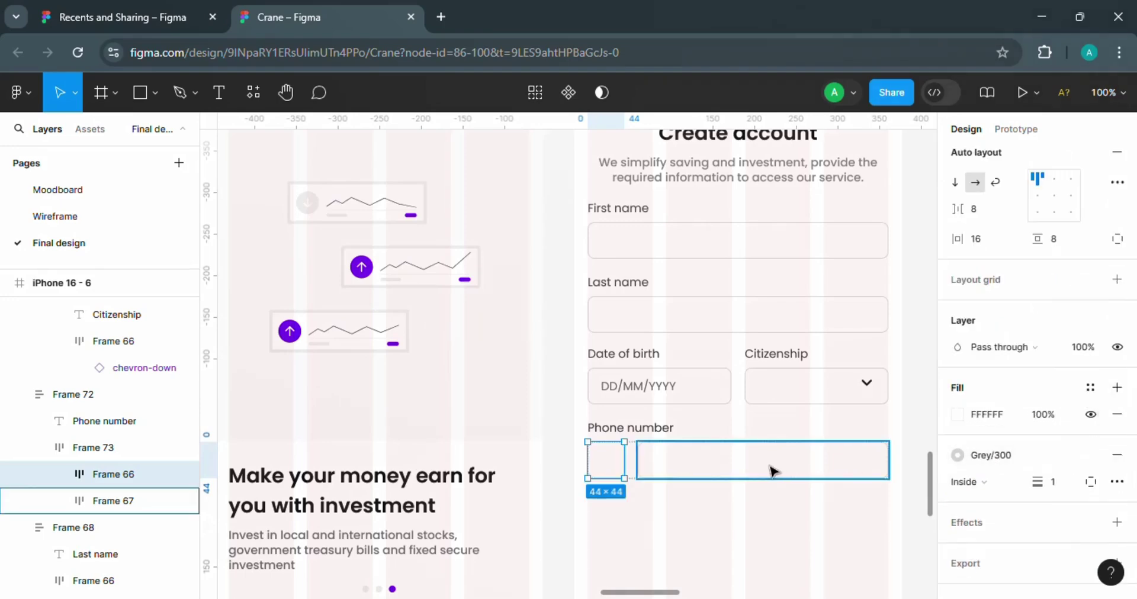
- Align the chevron icon to the centre right inside the Citizenship box
{"action": "left_click", "coordinate": [622, 553]}
{"action": "double_click", "coordinate": [611, 462]}
{"action": "left_click", "coordinate": [875, 386]}
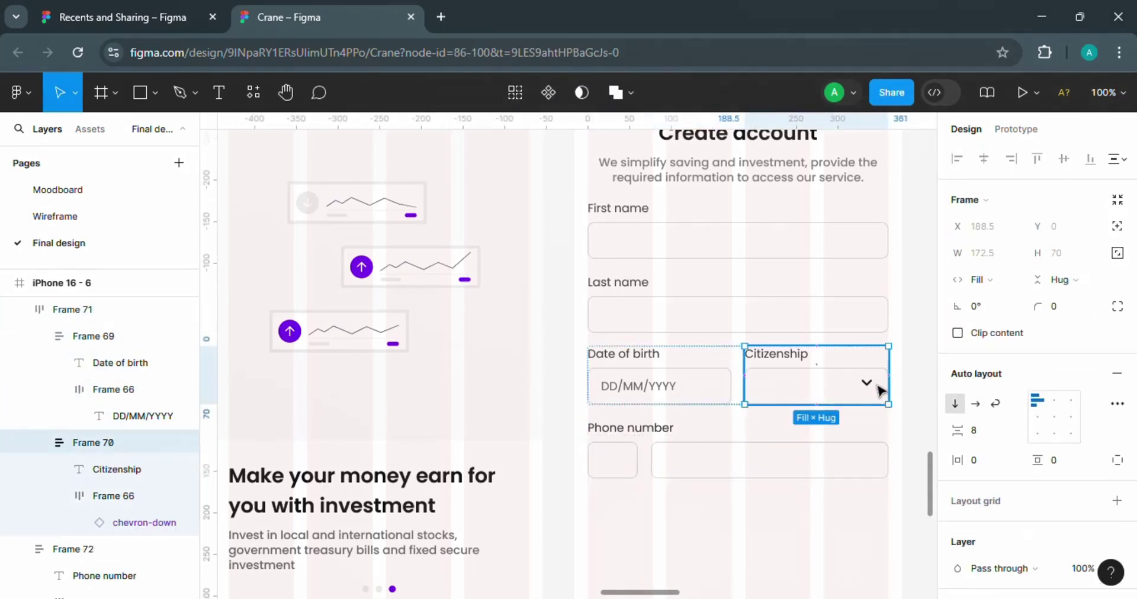
{"action": "left_click", "coordinate": [1069, 417]}
- Copy the Citizenship chevron into the small Phone number box, align it centre right and widen that box to 80 px
{"action": "left_click", "coordinate": [866, 385]}
{"action": "left_click", "coordinate": [624, 462], "text": "ctrl"}
{"action": "key", "text": "ctrl+v"}
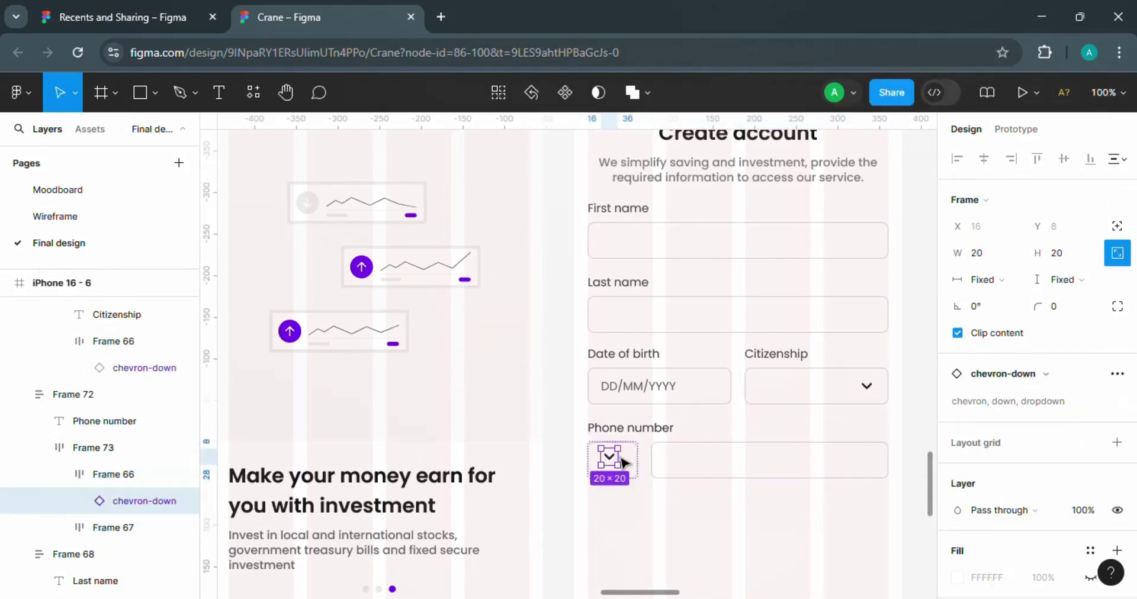
{"action": "left_click", "coordinate": [624, 464]}
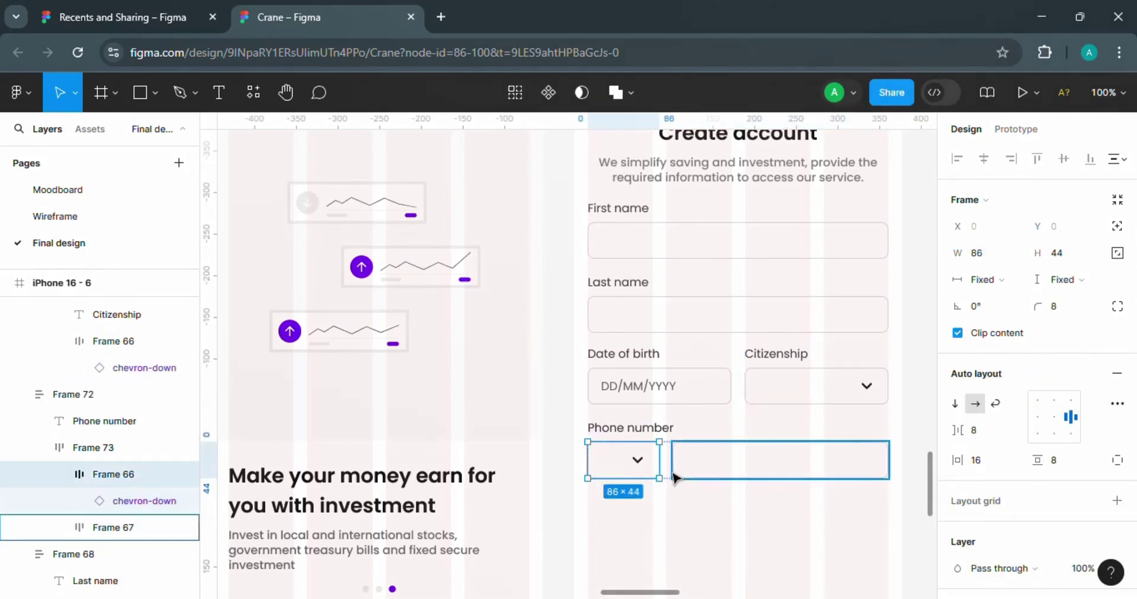
{"action": "left_click", "coordinate": [744, 519]}
- Recolour the chevrons in the Citizenship box and the small Phone number box with the Grey/700 style
{"action": "left_click", "coordinate": [823, 388], "text": "ctrl"}
{"action": "scroll", "coordinate": [1036, 439], "scroll_direction": "down", "scroll_amount": 5}
{"action": "left_click", "coordinate": [1090, 455]}
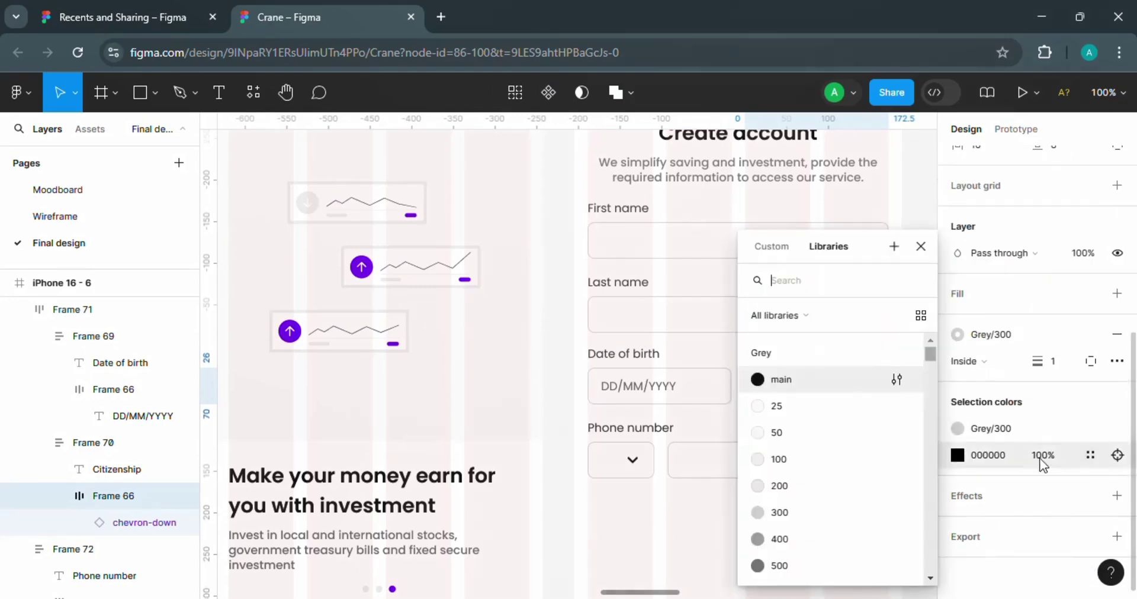
{"action": "scroll", "coordinate": [823, 450], "scroll_direction": "down", "scroll_amount": 3}
{"action": "left_click", "coordinate": [817, 394]}
{"action": "left_click", "coordinate": [622, 460], "text": "ctrl"}
{"action": "left_click", "coordinate": [1091, 481]}
{"action": "scroll", "coordinate": [929, 540], "scroll_direction": "down", "scroll_amount": 3}
{"action": "left_click", "coordinate": [825, 396]}
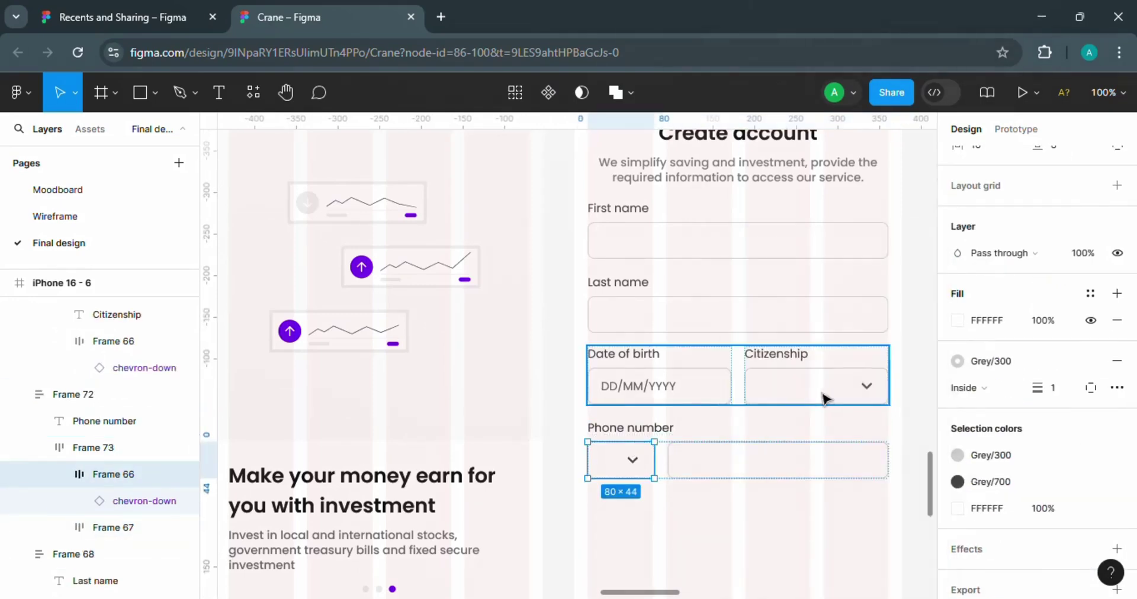
- Duplicate the Phone number field below itself, then ungroup the copy's input row and delete its small chevron box
{"action": "left_click", "coordinate": [724, 439]}
{"action": "key", "text": "ctrl+d"}
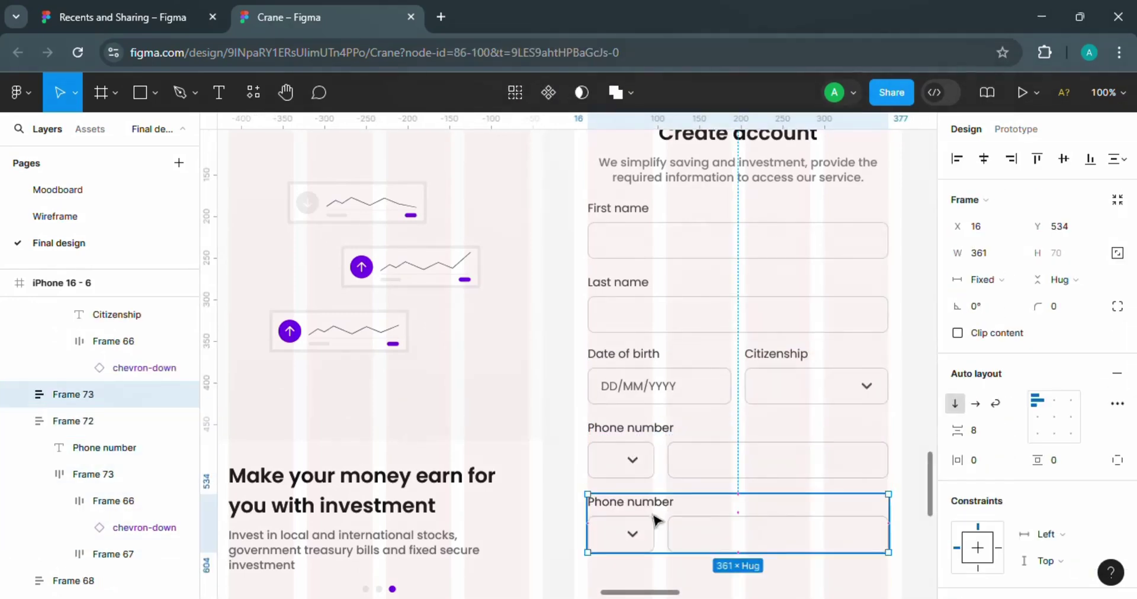
{"action": "double_click", "coordinate": [678, 534]}
{"action": "right_click", "coordinate": [661, 535]}
{"action": "left_click", "coordinate": [702, 308]}
{"action": "left_click", "coordinate": [645, 538]}
{"action": "key", "text": "Delete"}
{"action": "double_click", "coordinate": [718, 541]}
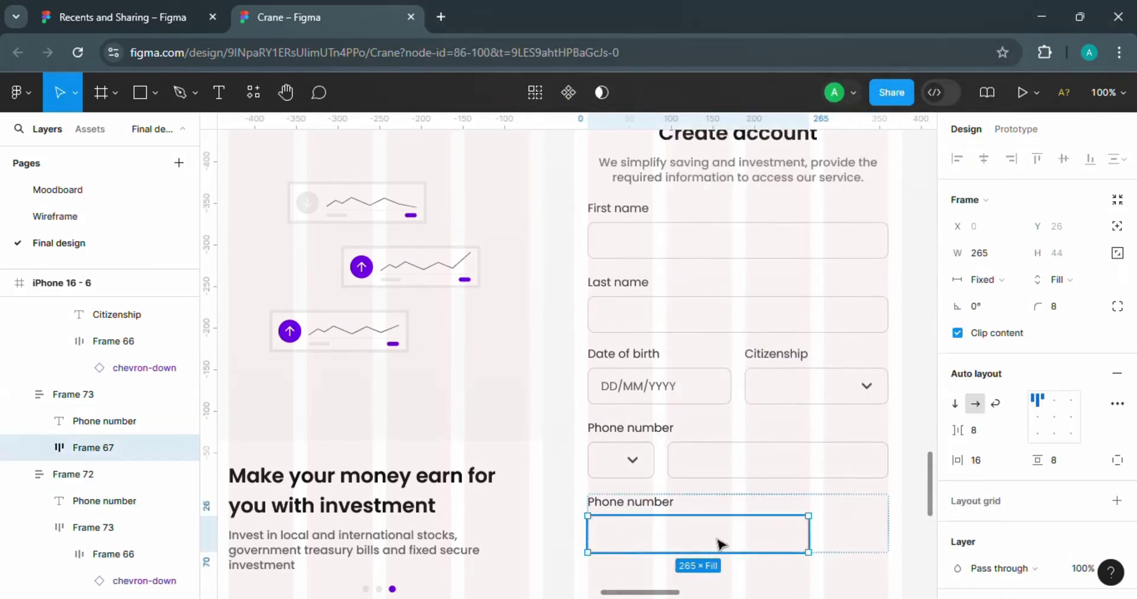
- Relabel the duplicated field "Email" and make its input box fill the container width
{"action": "double_click", "coordinate": [662, 505]}
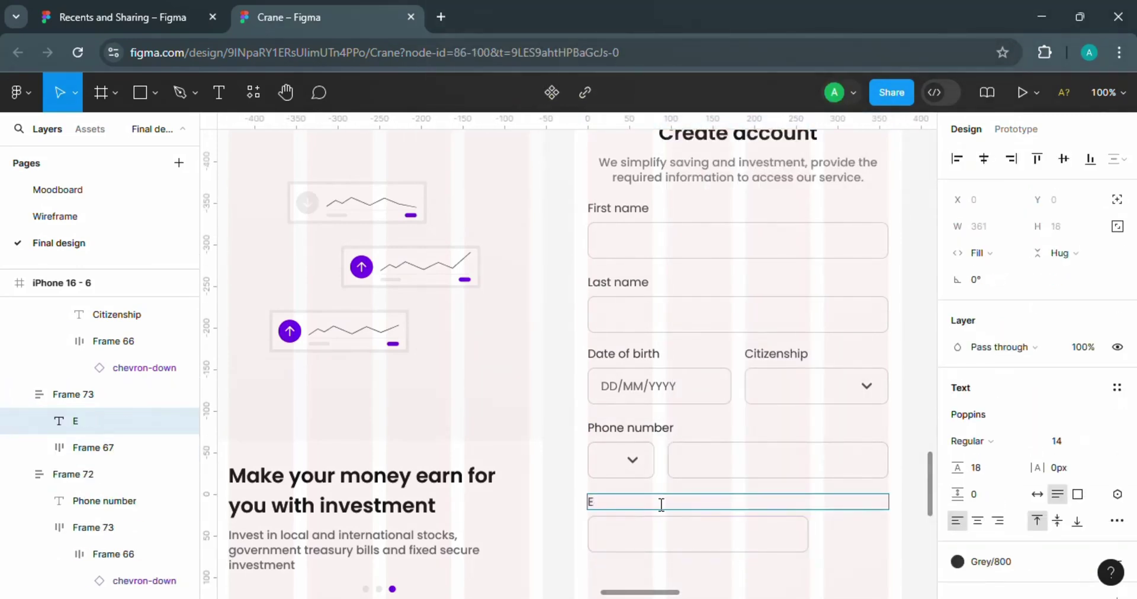
{"action": "left_click", "coordinate": [899, 499]}
{"action": "left_click", "coordinate": [802, 542]}
{"action": "right_click", "coordinate": [791, 537]}
{"action": "left_click", "coordinate": [858, 324]}
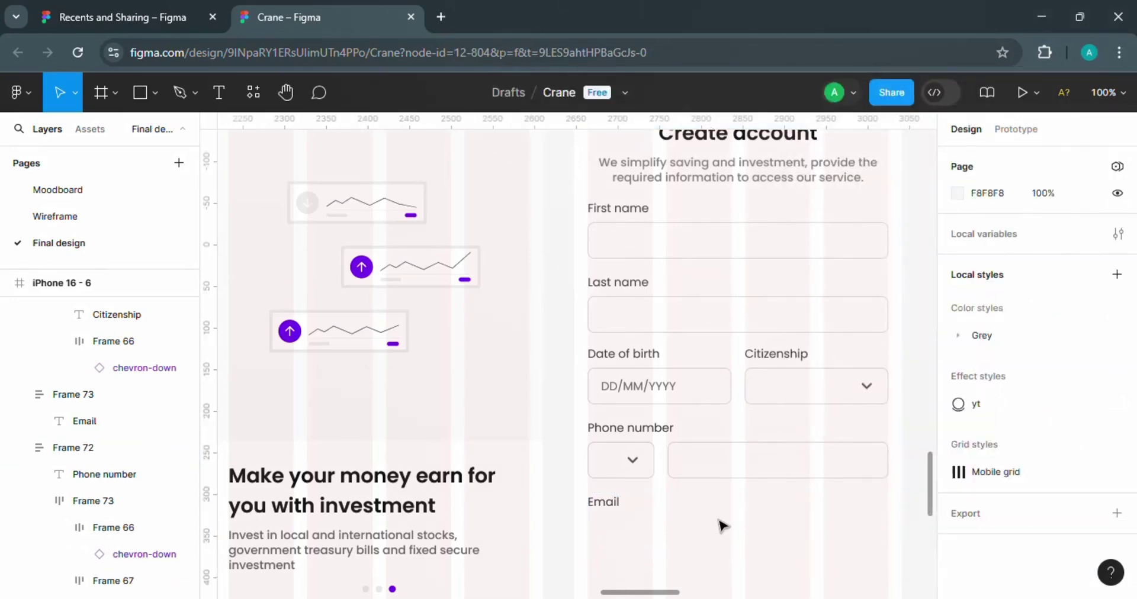
{"action": "key", "text": "ctrl+z"}
{"action": "left_click", "coordinate": [987, 281]}
{"action": "left_click", "coordinate": [1019, 319]}
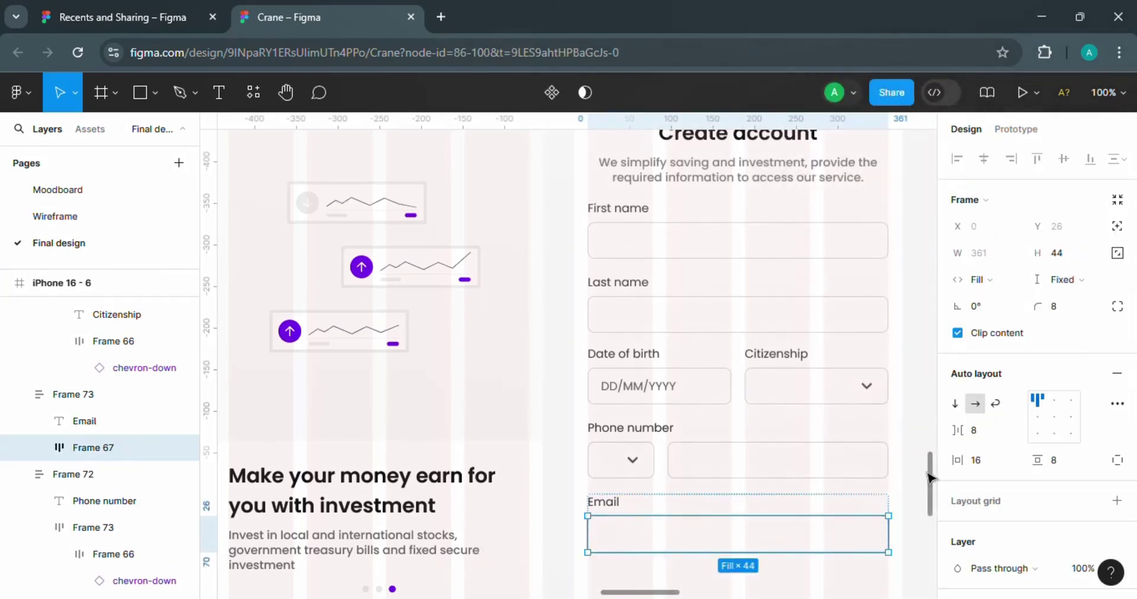
- Duplicate the Email field below itself and relabel the copy "Password"
{"action": "scroll", "coordinate": [882, 426], "scroll_direction": "down", "scroll_amount": 2}
{"action": "left_click", "coordinate": [853, 359]}
{"action": "left_click_drag", "start_coordinate": [854, 359], "coordinate": [860, 399]}
{"action": "double_click", "coordinate": [617, 406]}
{"action": "key", "text": "BackSpace"}
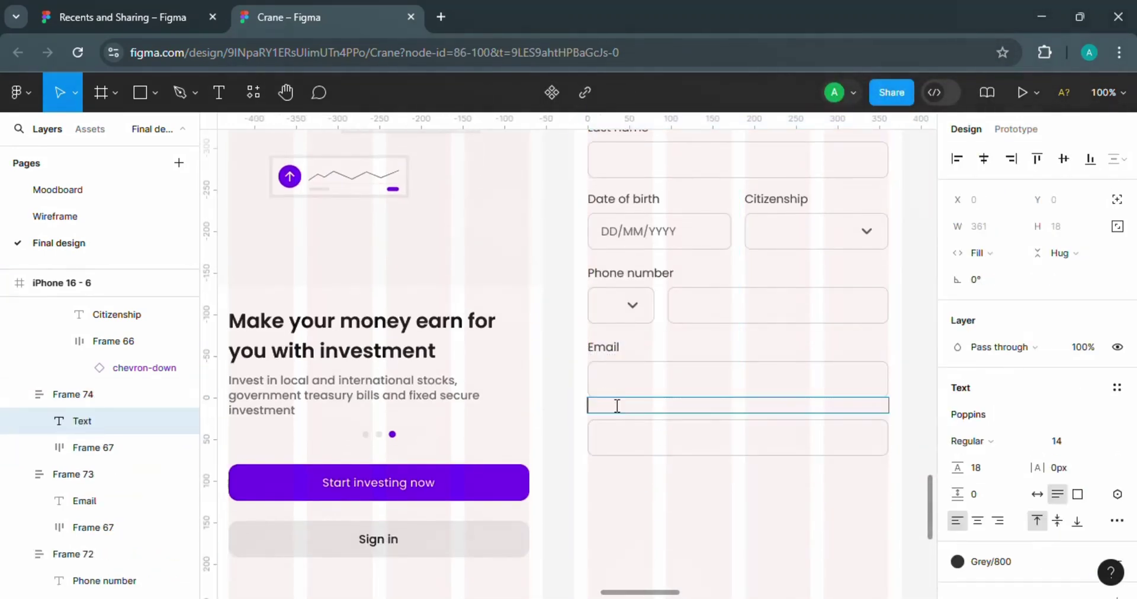
{"action": "type", "text": "Password"}
{"action": "key", "text": "Escape"}
- Duplicate the Password field below itself and relabel the copy "Referral code (optional)"
{"action": "left_click", "coordinate": [703, 421]}
{"action": "key", "text": "ctrl+d"}
{"action": "left_click_drag", "start_coordinate": [703, 421], "coordinate": [715, 491]}
{"action": "double_click", "coordinate": [624, 479]}
{"action": "double_click", "coordinate": [625, 478]}
{"action": "type", "text": "Referral code (optional"}
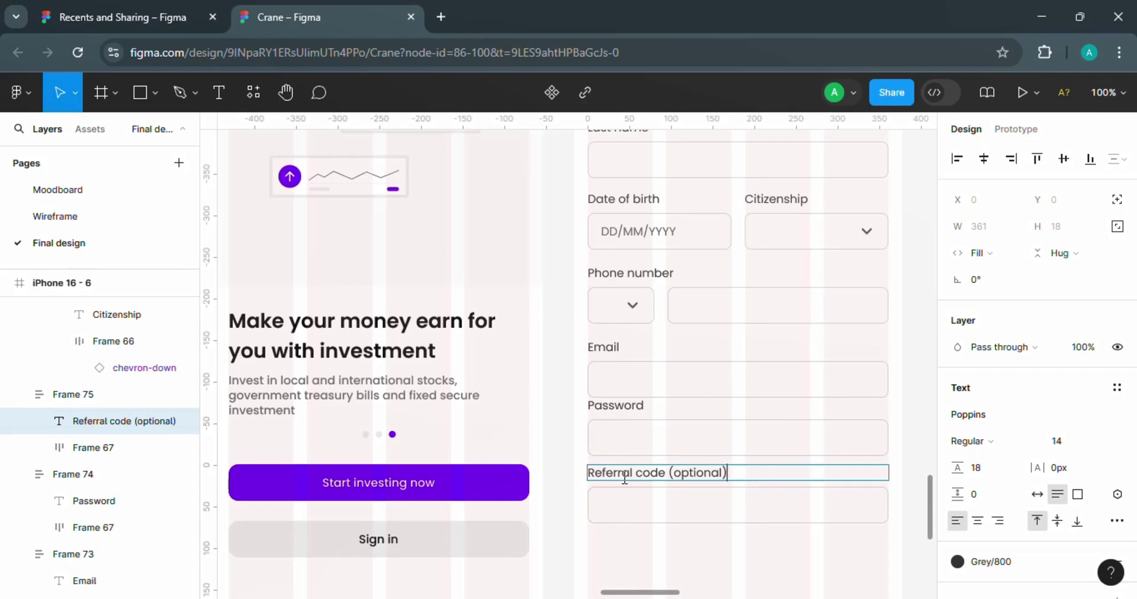
{"action": "left_click", "coordinate": [843, 582]}
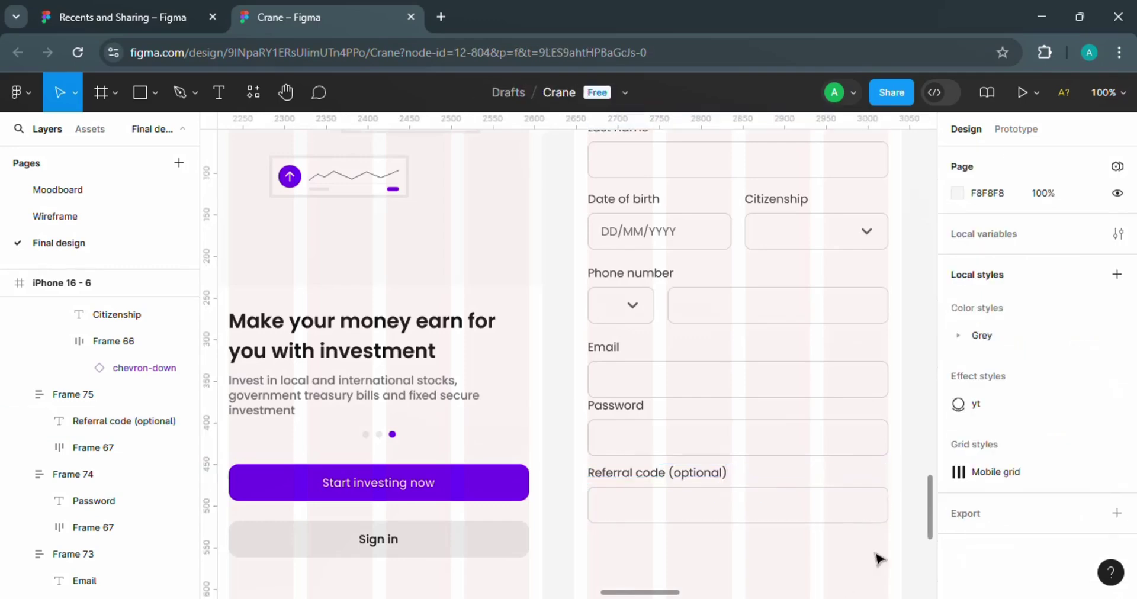
- Duplicate the Referral code field below itself and resize the copy's input box to 40 × 40 px
{"action": "key", "text": "ctrl+minus"}
{"action": "left_click", "coordinate": [669, 217]}
{"action": "key", "text": "ctrl+plus"}
{"action": "left_click_drag", "start_coordinate": [931, 502], "coordinate": [906, 533]}
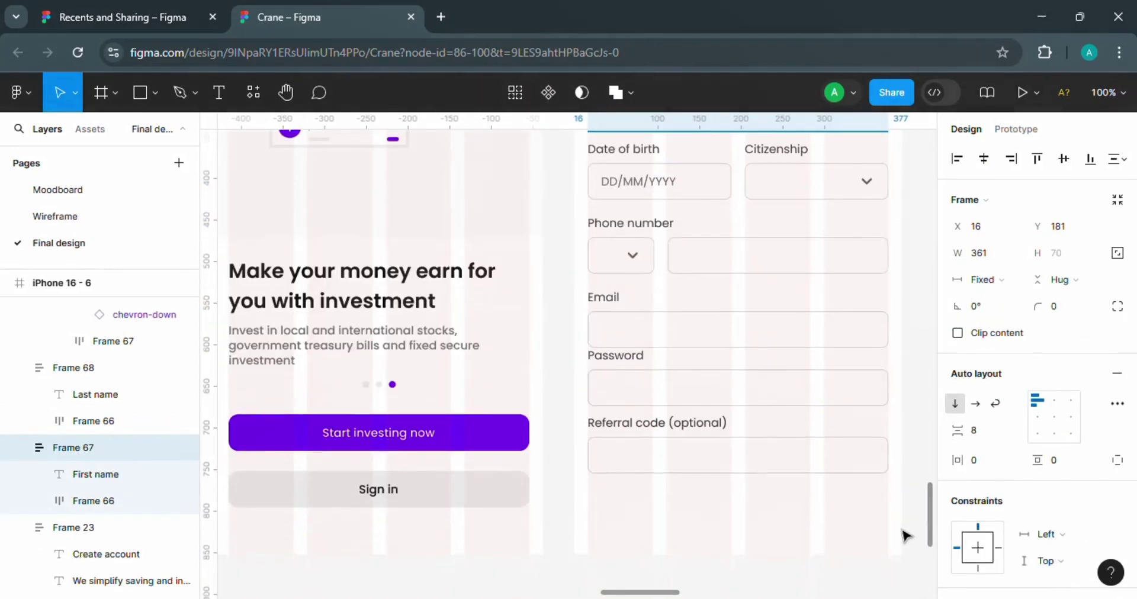
{"action": "left_click", "coordinate": [688, 460]}
{"action": "left_click", "coordinate": [691, 523]}
{"action": "left_click", "coordinate": [989, 258]}
{"action": "type", "text": "40"}
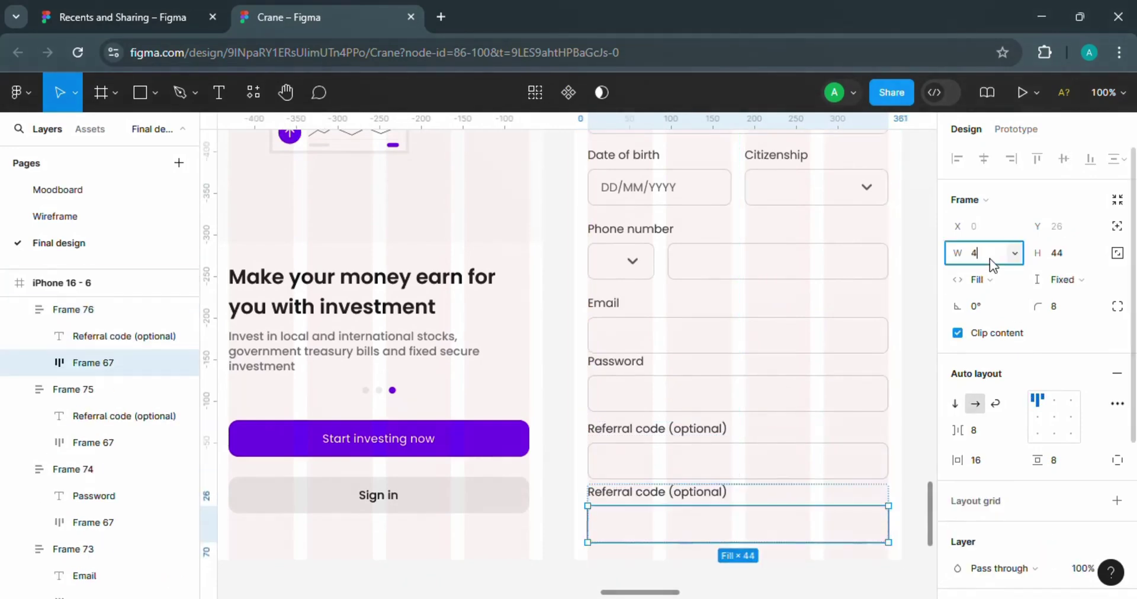
{"action": "left_click", "coordinate": [1073, 255]}
{"action": "type", "text": "40"}
{"action": "key", "text": "Return"}
- Switch the duplicated field to a horizontal auto layout aligned centre left, with the 40 px box placed before the label
{"action": "left_click", "coordinate": [754, 502]}
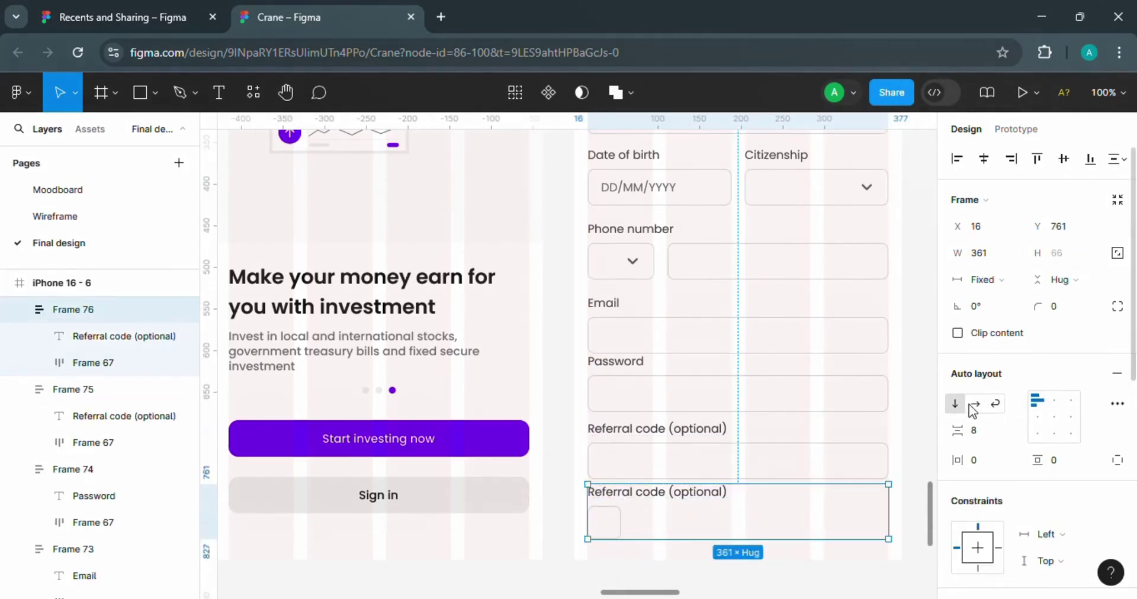
{"action": "left_click", "coordinate": [974, 404]}
{"action": "double_click", "coordinate": [754, 500]}
{"action": "key", "text": "Left"}
{"action": "left_click", "coordinate": [755, 503]}
{"action": "left_click", "coordinate": [1037, 417]}
- Set the label beside the 40 px box to font size 12 with a line height of 16
{"action": "left_click", "coordinate": [733, 507]}
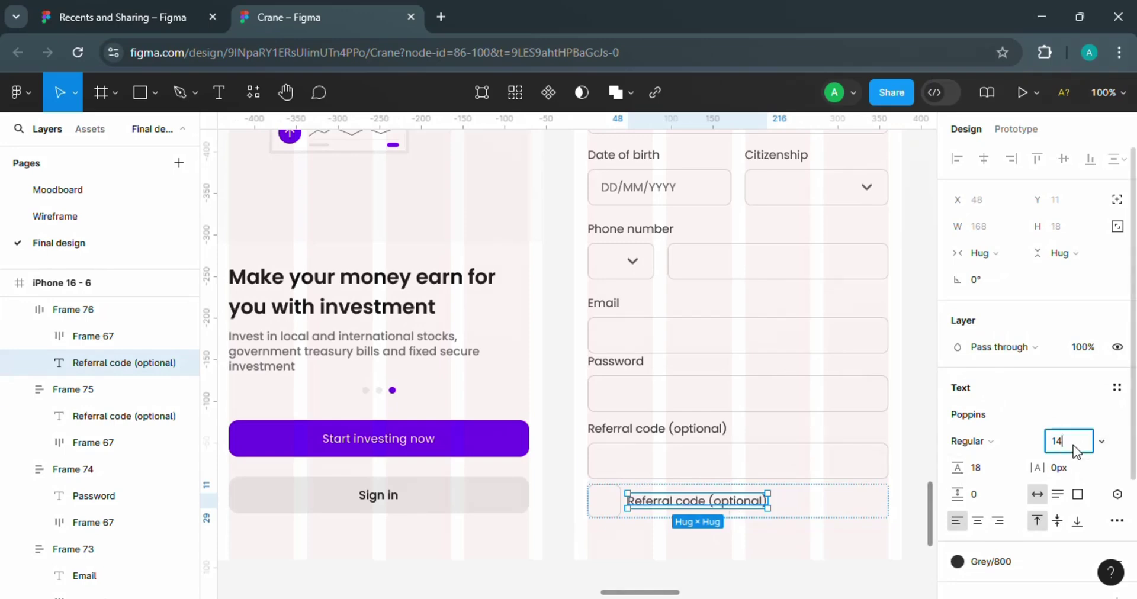
{"action": "left_click", "coordinate": [974, 468]}
{"action": "type", "text": "16"}
{"action": "key", "text": "Return"}
- Change that label to "I read, understand and agree to the Terms of Service and Privacy Policy" and make it fill the container width
{"action": "double_click", "coordinate": [723, 506]}
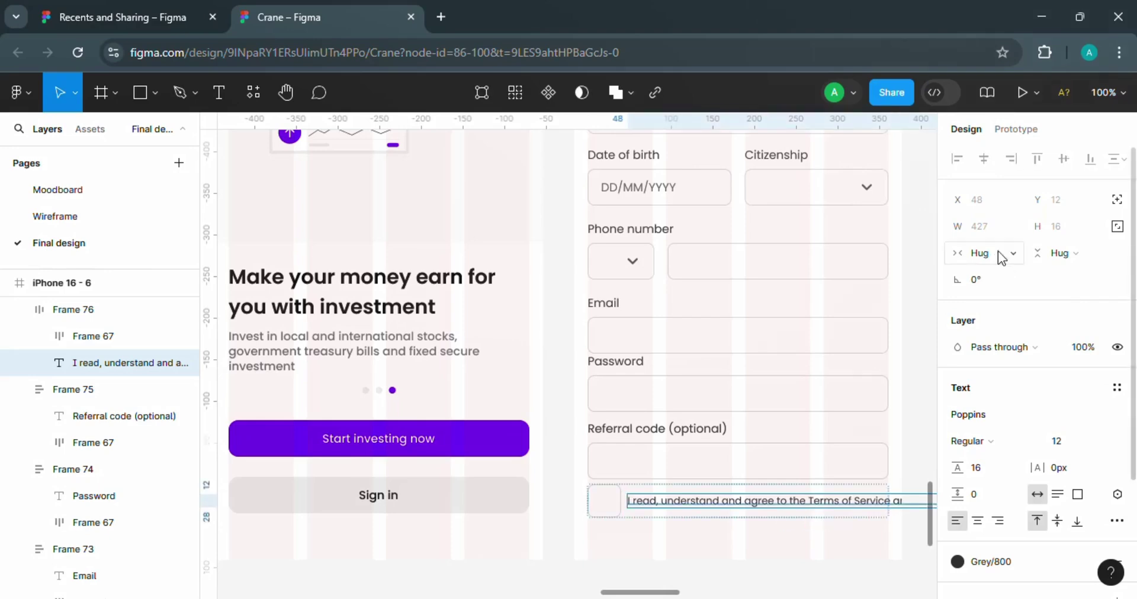
{"action": "left_click", "coordinate": [979, 253]}
{"action": "left_click", "coordinate": [983, 272]}
- Colour "Terms of Service and Privacy Policy" in the consent text 7000FE and set it to Medium weight
{"action": "left_click_drag", "start_coordinate": [810, 494], "coordinate": [835, 493]}
{"action": "left_click", "coordinate": [958, 561]}
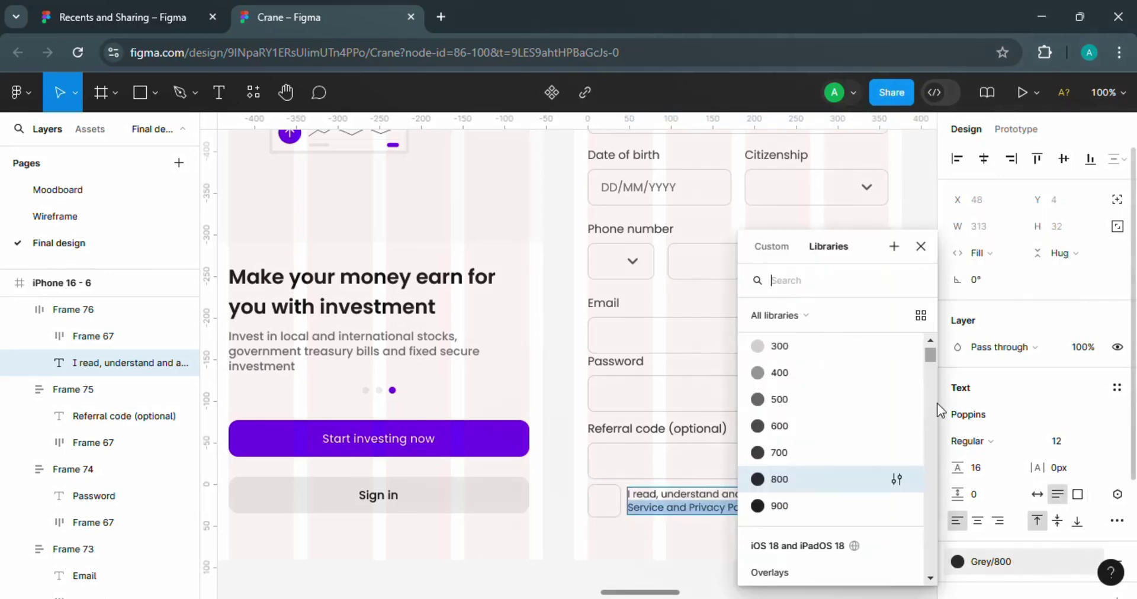
{"action": "left_click", "coordinate": [1089, 562]}
{"action": "key", "text": "ctrl+v"}
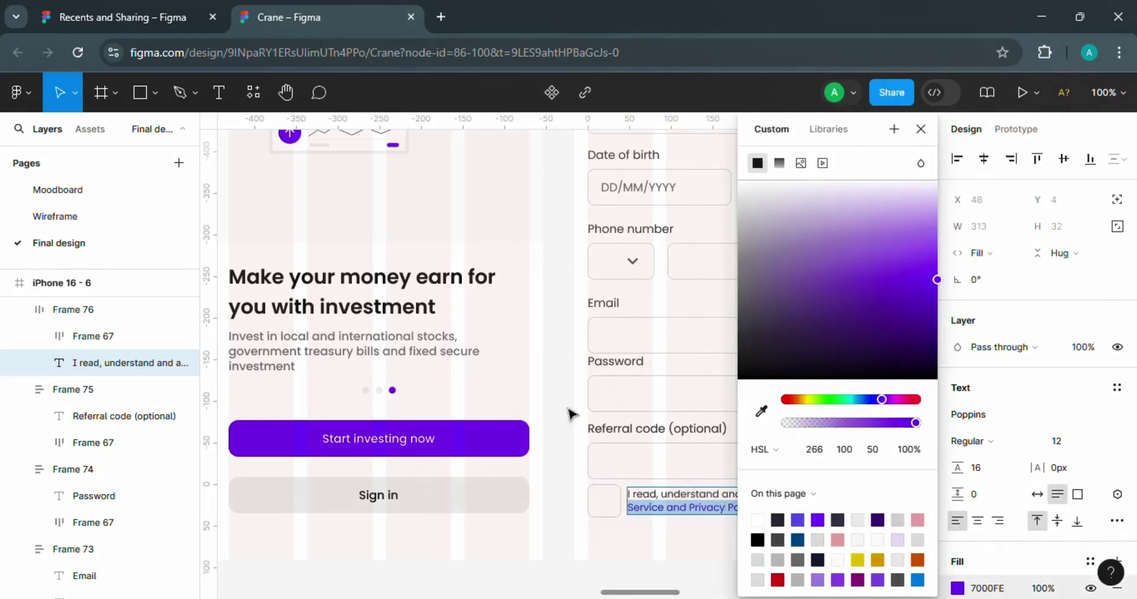
{"action": "left_click", "coordinate": [967, 441]}
{"action": "left_click", "coordinate": [989, 268]}
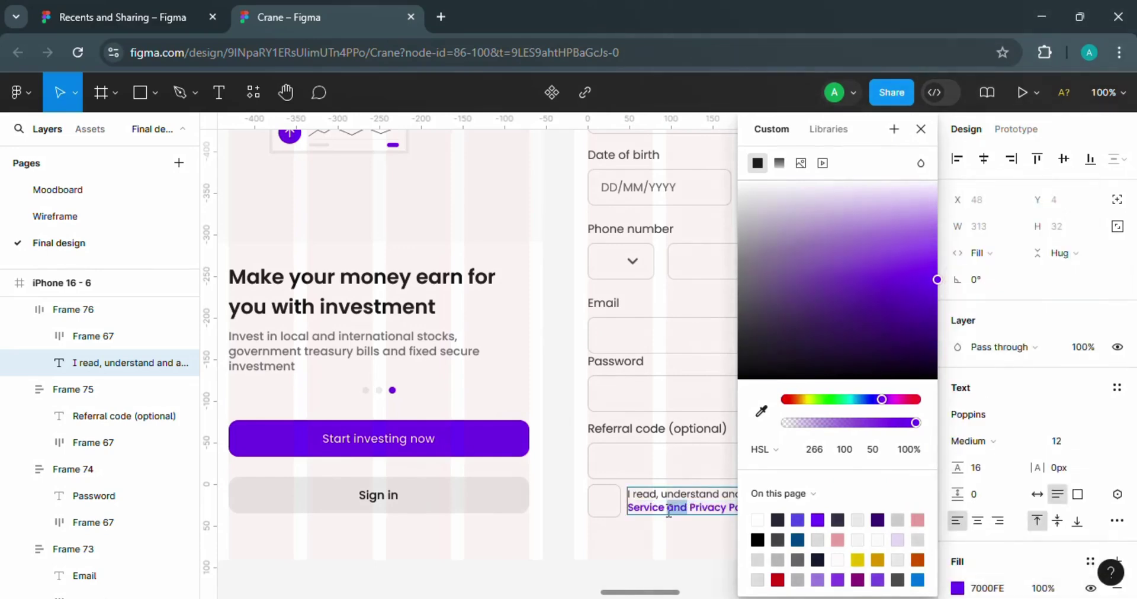
- Restore the word "and" between Terms of Service and Privacy Policy to a grey style and Regular weight
{"action": "left_click", "coordinate": [1088, 560]}
{"action": "left_click", "coordinate": [930, 578]}
{"action": "left_click", "coordinate": [930, 578]}
{"action": "left_click", "coordinate": [795, 554]}
{"action": "left_click", "coordinate": [973, 441]}
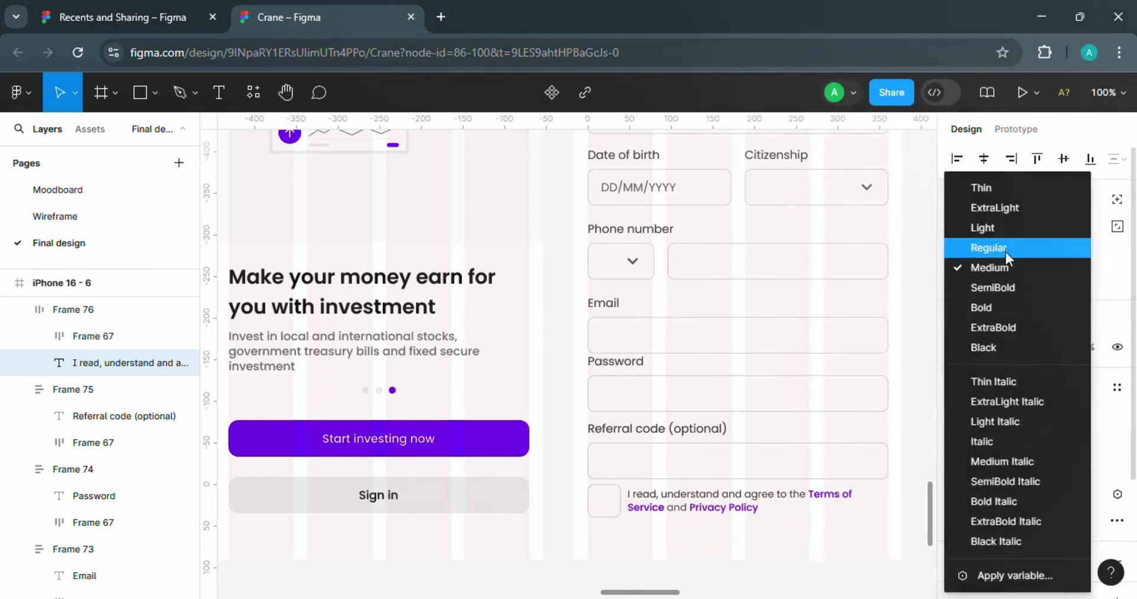
{"action": "left_click", "coordinate": [1005, 251]}
{"action": "left_click", "coordinate": [618, 523]}
{"action": "left_click", "coordinate": [885, 511]}
- Combine all the form fields and the consent row in one vertical auto layout with 16 spacing
{"action": "key", "text": "ctrl+minus"}
{"action": "left_click", "coordinate": [671, 199]}
{"action": "left_click", "coordinate": [674, 231], "text": "shift"}
{"action": "left_click", "coordinate": [678, 270], "text": "shift"}
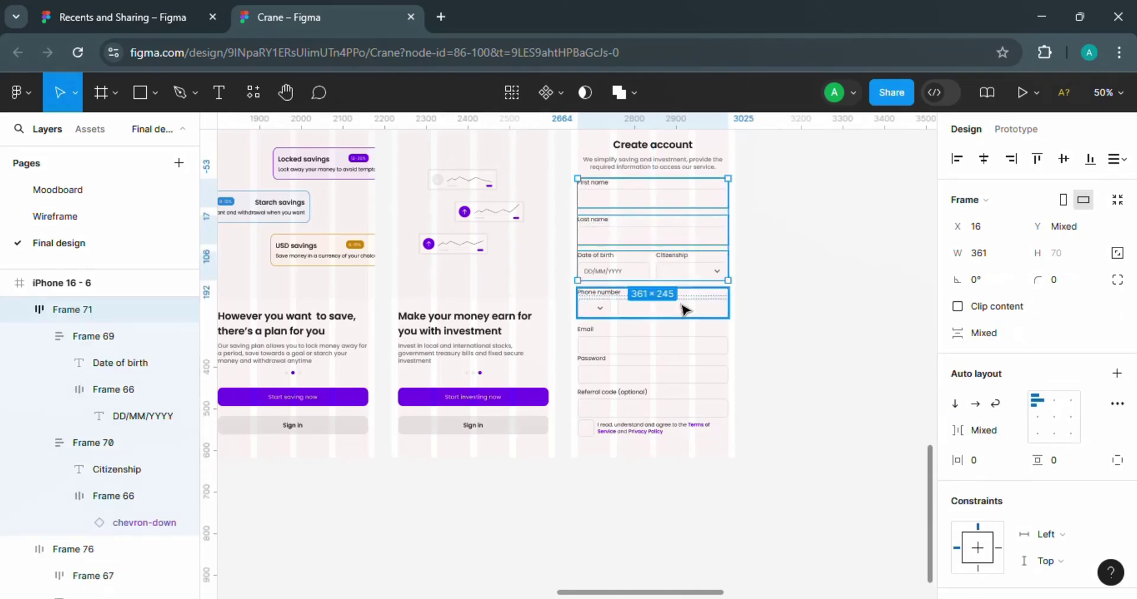
{"action": "left_click", "coordinate": [683, 306], "text": "shift"}
{"action": "left_click", "coordinate": [685, 341], "text": "shift"}
{"action": "left_click", "coordinate": [687, 373], "text": "shift"}
{"action": "left_click", "coordinate": [689, 412], "text": "shift"}
{"action": "left_click", "coordinate": [651, 429], "text": "shift"}
{"action": "key", "text": "shift+a"}
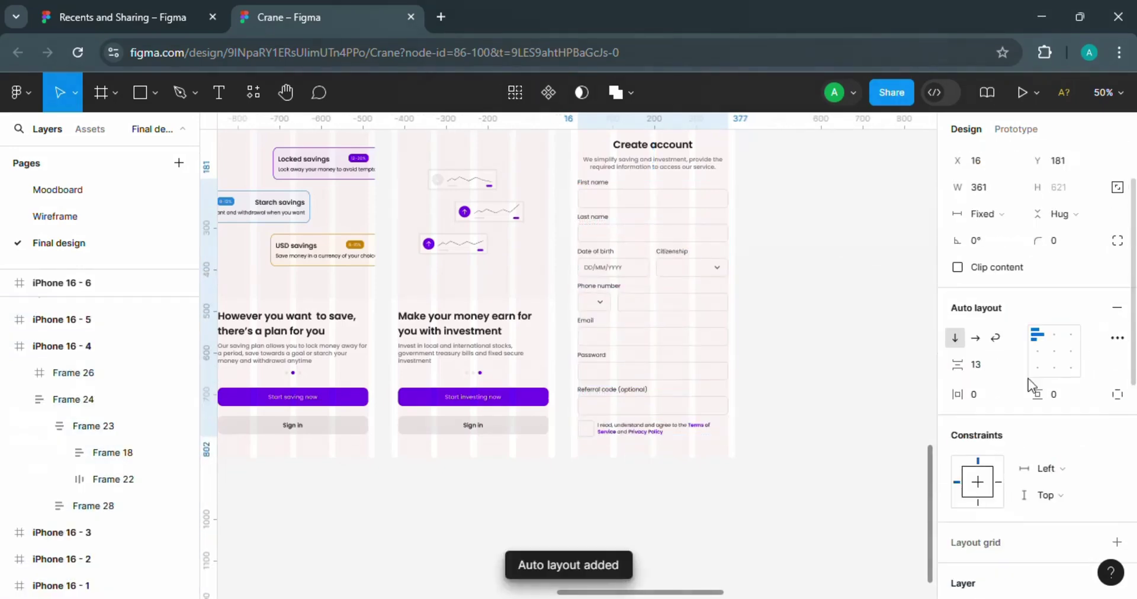
{"action": "left_click", "coordinate": [996, 369]}
{"action": "type", "text": "16"}
{"action": "key", "text": "Return"}
- Hide the layout grids and lengthen the iPhone 16 - 6 frame to about 954 px
{"action": "scroll", "coordinate": [697, 165], "scroll_direction": "up", "scroll_amount": 2}
{"action": "left_click", "coordinate": [625, 166]}
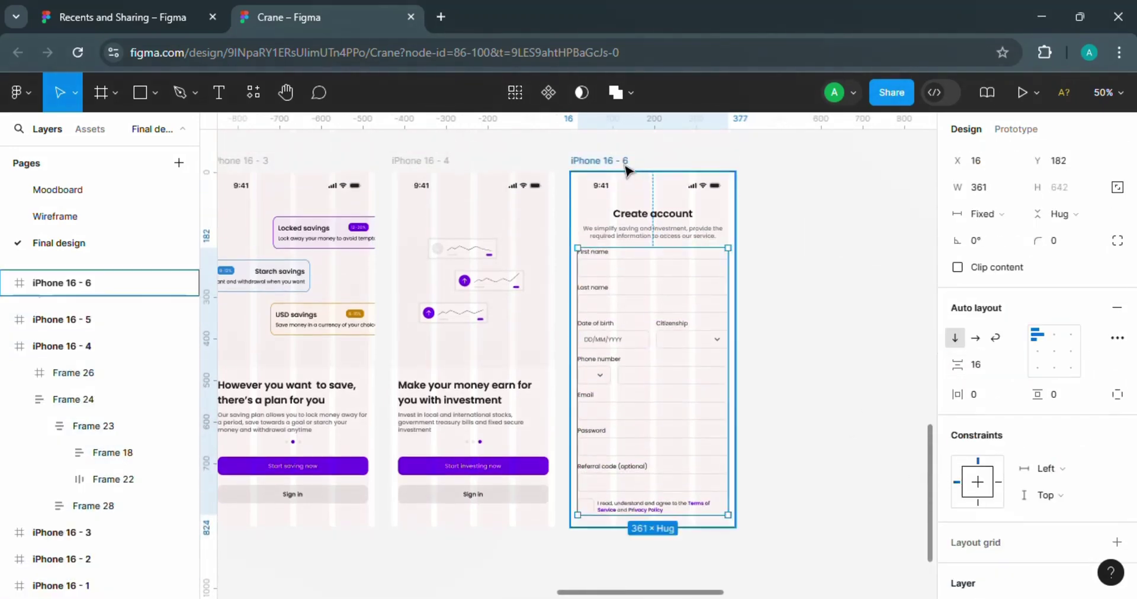
{"action": "key", "text": "ctrl+shift+4"}
{"action": "scroll", "coordinate": [710, 415], "scroll_direction": "down", "scroll_amount": 3}
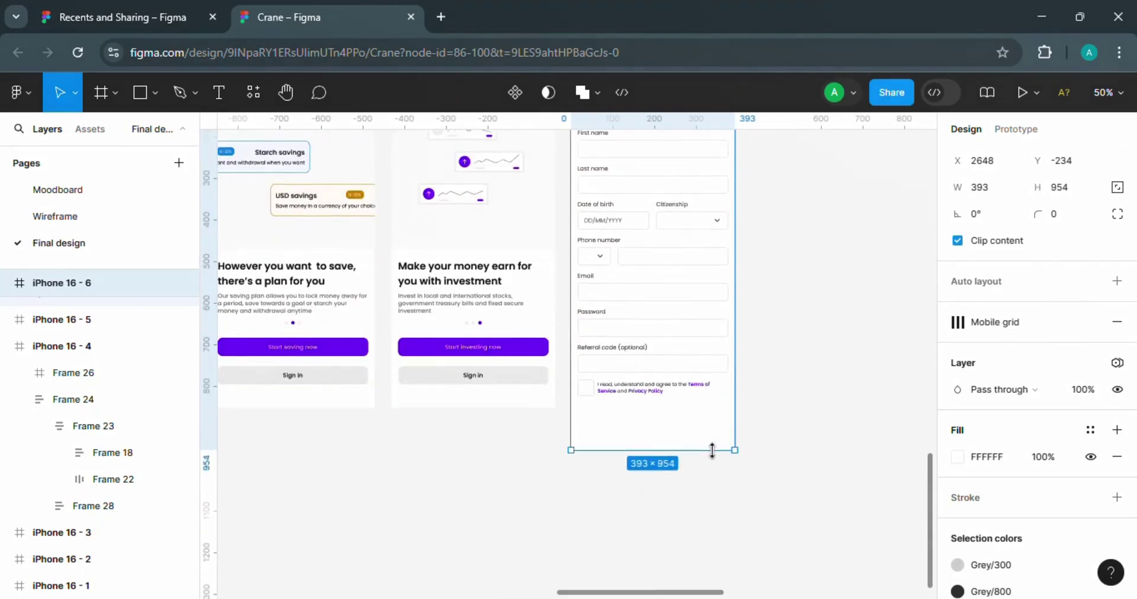
- Copy the button pair from the iPhone 16 - 4 screen below the consent row and relabel its purple button "Create account"
{"action": "double_click", "coordinate": [489, 365]}
{"action": "key", "text": "ctrl+d"}
{"action": "left_click_drag", "start_coordinate": [492, 401], "coordinate": [671, 419]}
{"action": "double_click", "coordinate": [669, 421]}
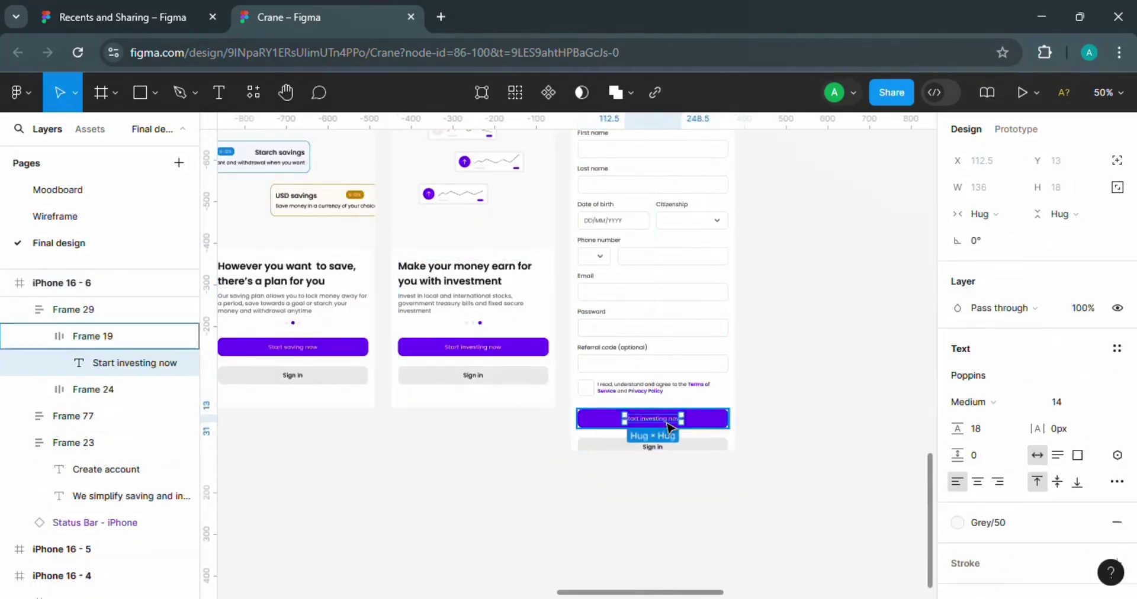
{"action": "double_click", "coordinate": [667, 422]}
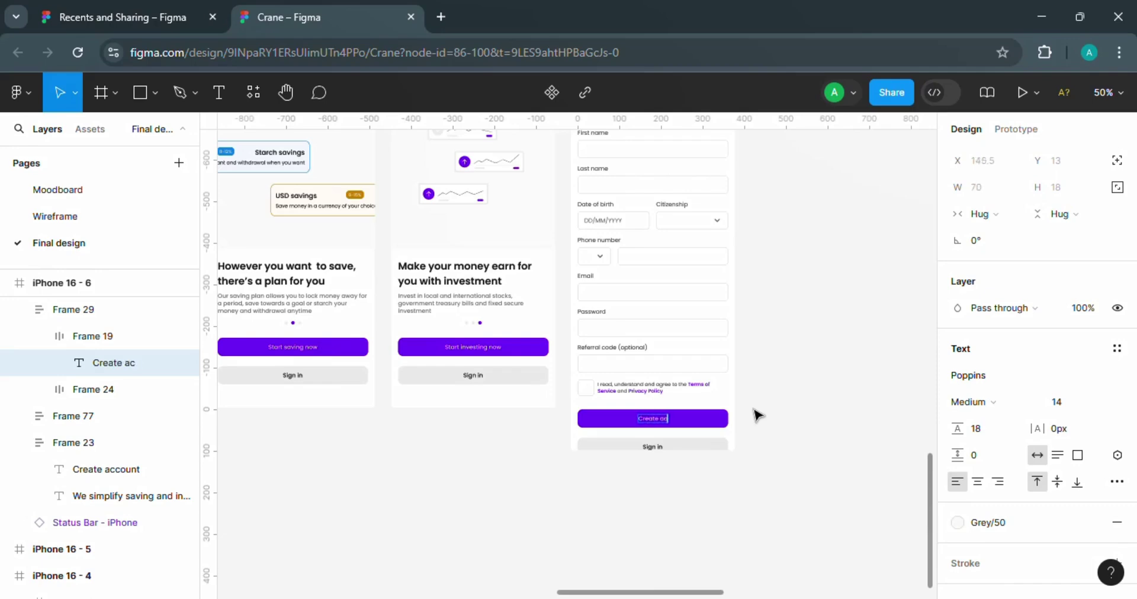
- Delete the copied Sign in button and combine the form and Create account button in a vertical auto layout with 32 spacing
{"action": "left_click", "coordinate": [705, 445]}
{"action": "key", "text": "Delete"}
{"action": "left_click", "coordinate": [699, 419]}
{"action": "left_click", "coordinate": [674, 342], "text": "shift"}
{"action": "key", "text": "shift+a"}
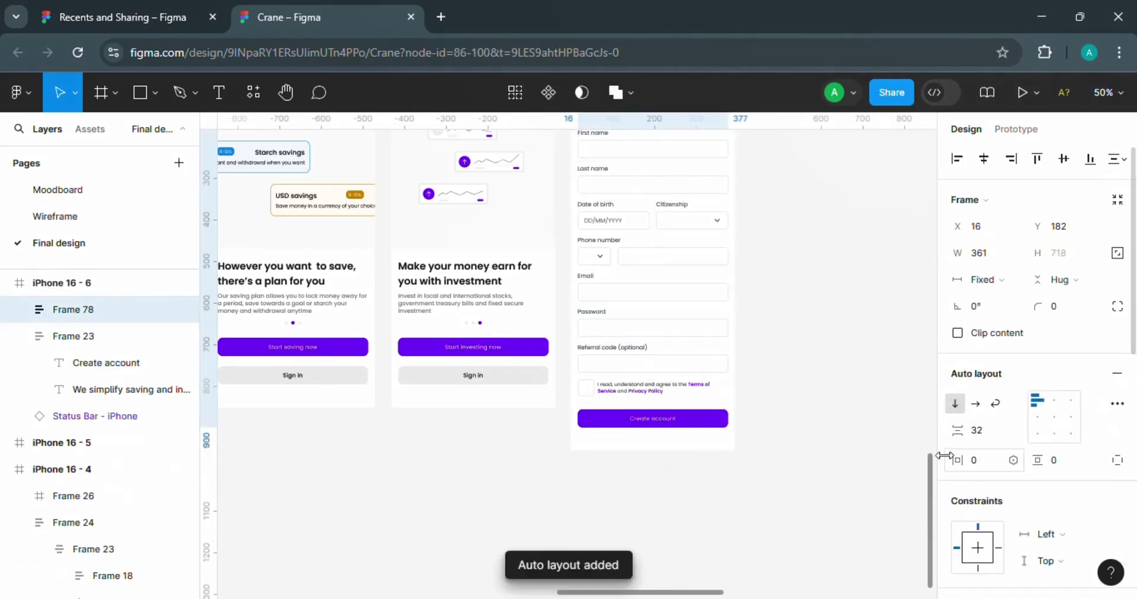
- Lengthen the iPhone 16 - 6 frame and add "I already have an account? Log in" in Regular weight below the Create account button
{"action": "left_click", "coordinate": [68, 290]}
{"action": "left_click", "coordinate": [755, 532]}
{"action": "key", "text": "shift+0"}
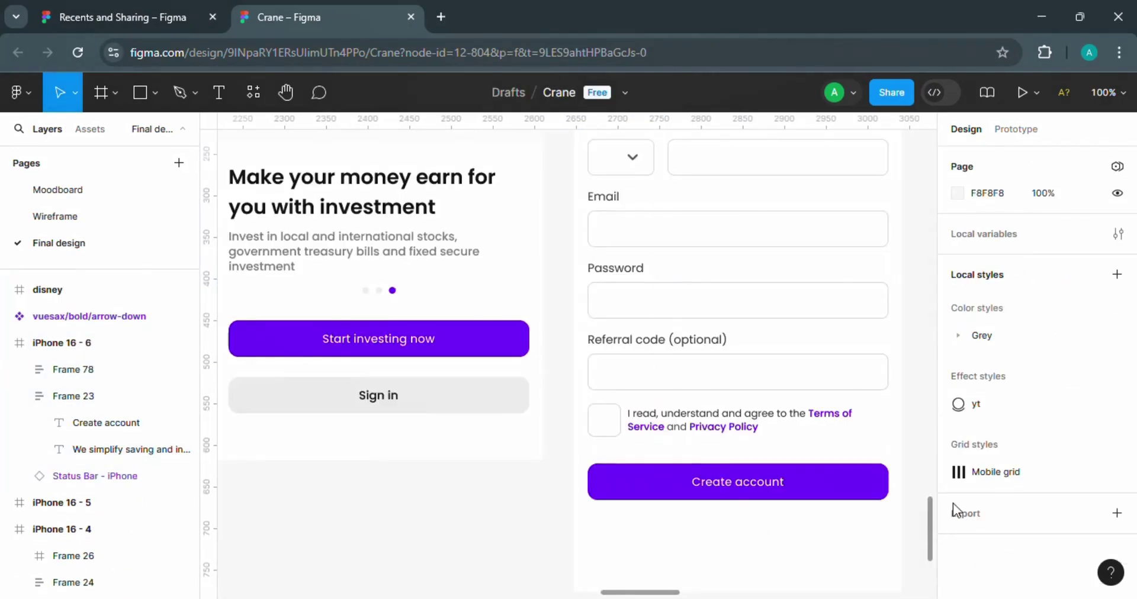
{"action": "scroll", "coordinate": [936, 533], "scroll_direction": "down", "scroll_amount": 3}
{"action": "key", "text": "t"}
{"action": "left_click", "coordinate": [646, 431]}
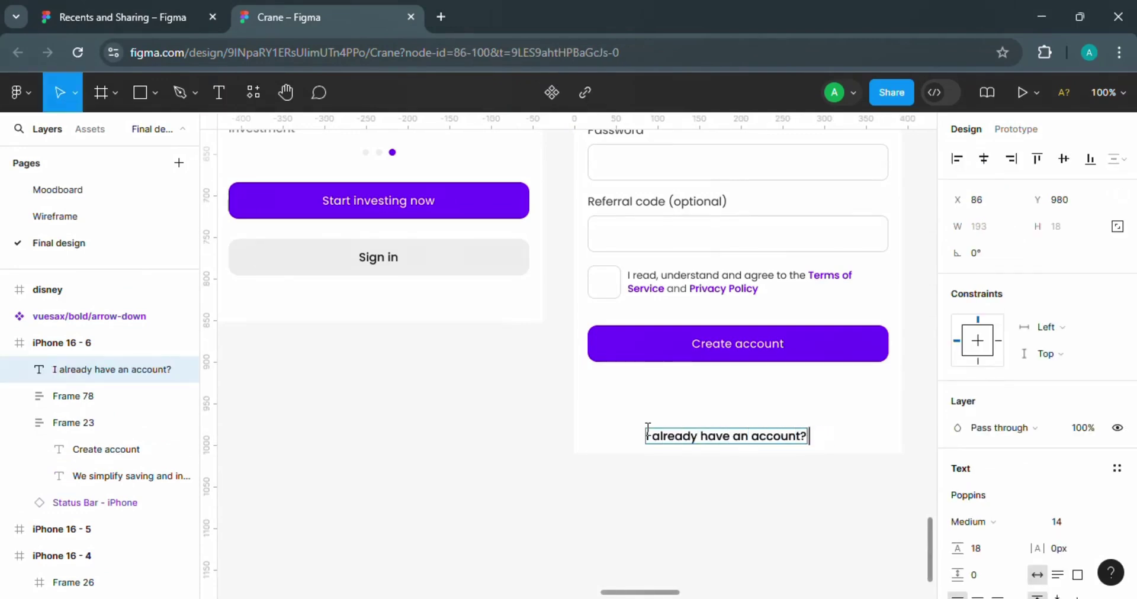
{"action": "left_click", "coordinate": [973, 521]}
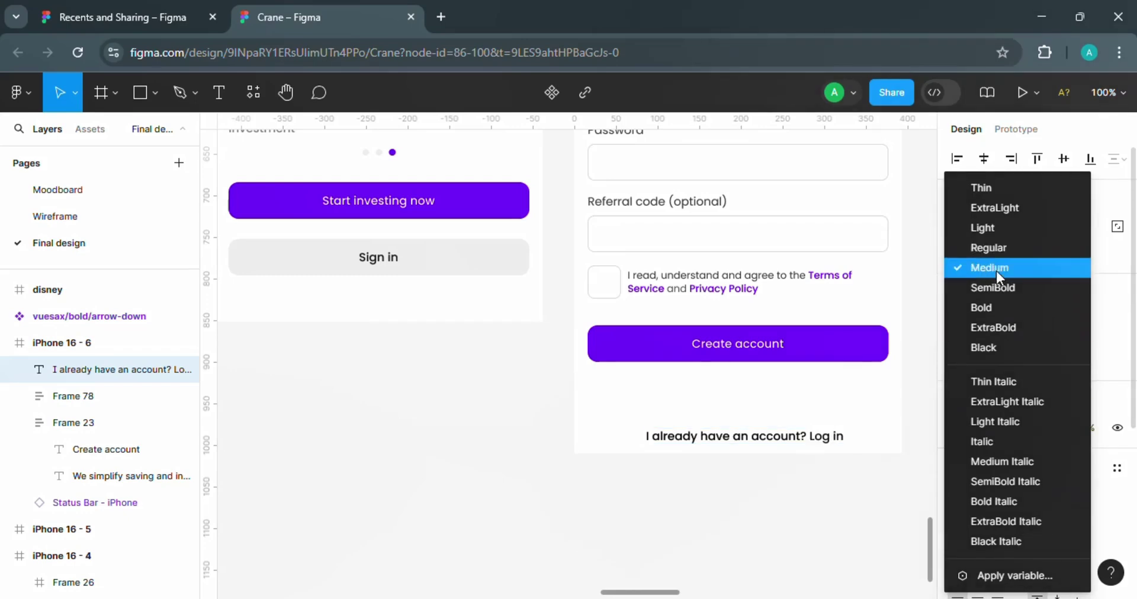
{"action": "left_click", "coordinate": [994, 249]}
{"action": "key", "text": "Escape"}
- Set "Log in" in the account text to SemiBold weight and colour it 7000FE
{"action": "double_click", "coordinate": [805, 432]}
{"action": "left_click_drag", "start_coordinate": [842, 437], "coordinate": [809, 436]}
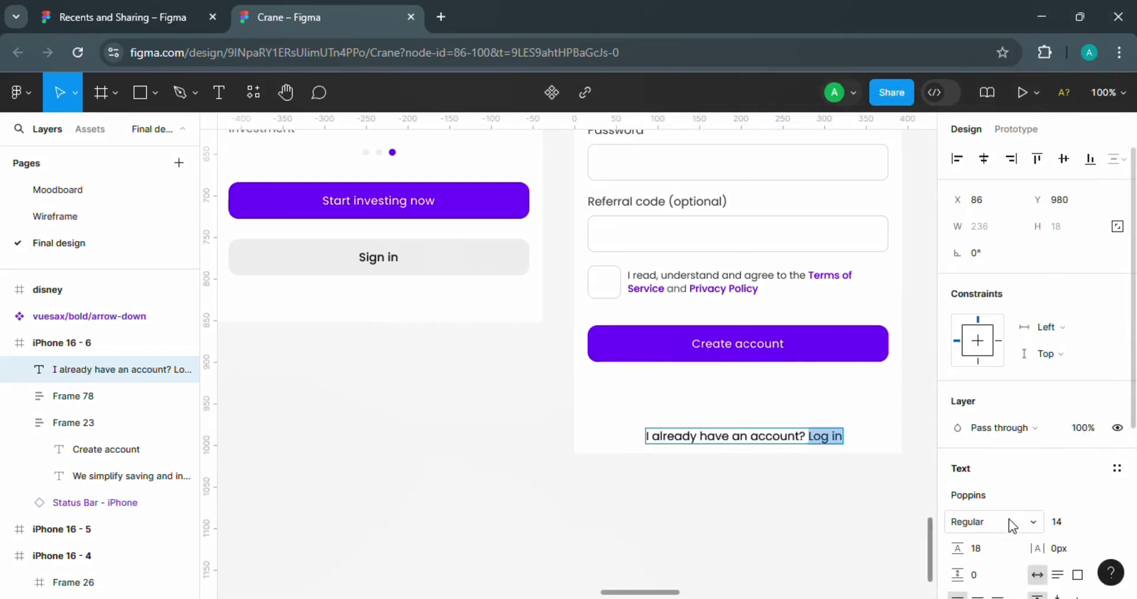
{"action": "left_click", "coordinate": [982, 522]}
{"action": "left_click", "coordinate": [1014, 291]}
{"action": "left_click", "coordinate": [957, 414]}
{"action": "left_click", "coordinate": [760, 410]}
{"action": "left_click", "coordinate": [699, 352]}
{"action": "left_click", "coordinate": [670, 496]}
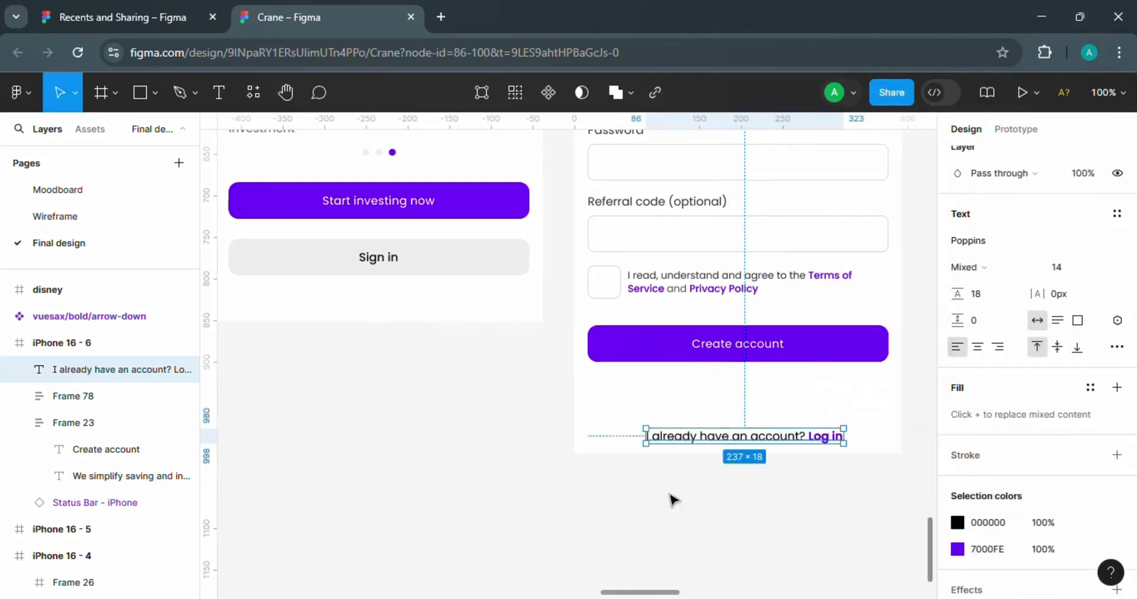
- Centre the account text's alignment and its horizontal position in the frame, and nudge it up 11 px
{"action": "left_click", "coordinate": [977, 347]}
{"action": "left_click_drag", "start_coordinate": [1132, 414], "coordinate": [1132, 267]}
{"action": "left_click", "coordinate": [984, 159]}
{"action": "key", "text": "Up"}
{"action": "key", "text": "Up"}
{"action": "key", "text": "Up"}
{"action": "key", "text": "Up"}
{"action": "key", "text": "Up"}
{"action": "key", "text": "Up"}
{"action": "key", "text": "Up"}
{"action": "key", "text": "Up"}
{"action": "key", "text": "Up"}
{"action": "key", "text": "Up"}
{"action": "key", "text": "Up"}
{"action": "left_click", "coordinate": [840, 497]}
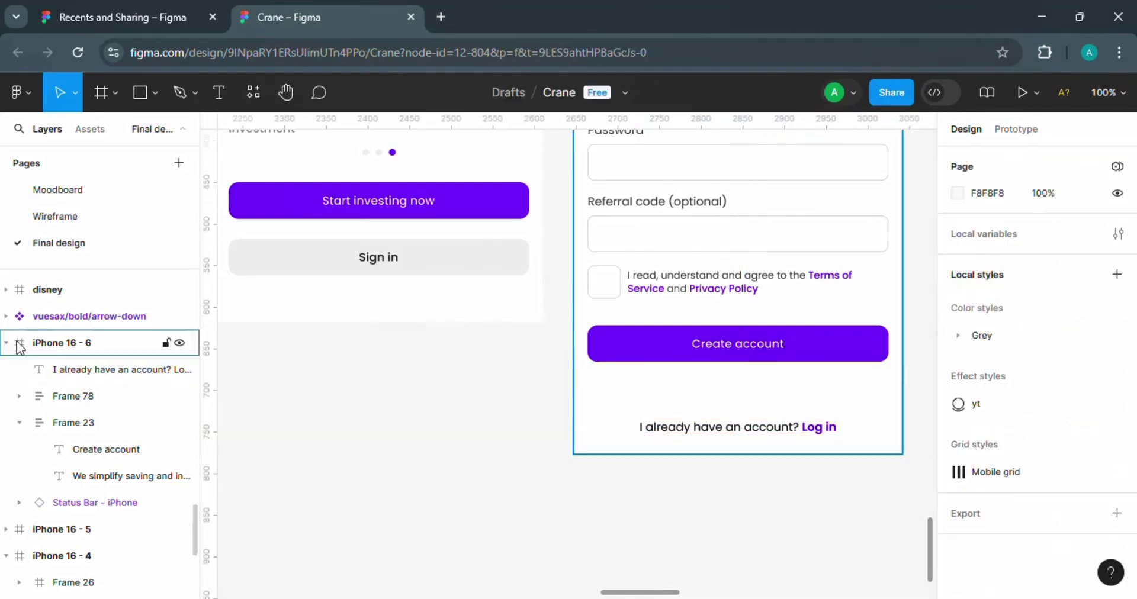
- Lengthen the iPhone 16 - 6 frame to a height of 1049 and move the account text down to Y 983
{"action": "left_click", "coordinate": [19, 343]}
{"action": "left_click_drag", "start_coordinate": [858, 454], "coordinate": [857, 486]}
{"action": "left_click", "coordinate": [804, 431]}
{"action": "key", "text": "shift+Down"}
{"action": "key", "text": "shift+Down"}
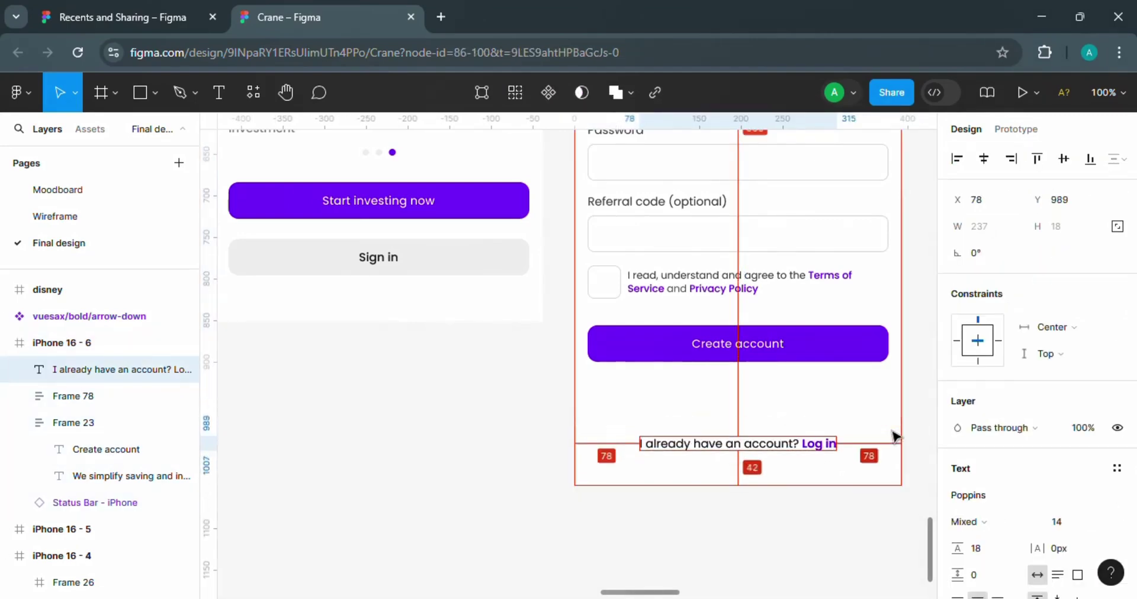
{"action": "key", "text": "Up"}
{"action": "key", "text": "Up"}
{"action": "key", "text": "Up"}
{"action": "key", "text": "Up"}
{"action": "key", "text": "Up"}
{"action": "key", "text": "Up"}
- Duplicate the iPhone 16 - 6 frame
{"action": "left_click", "coordinate": [890, 538]}
{"action": "key", "text": "ctrl+minus"}
{"action": "left_click", "coordinate": [669, 396]}
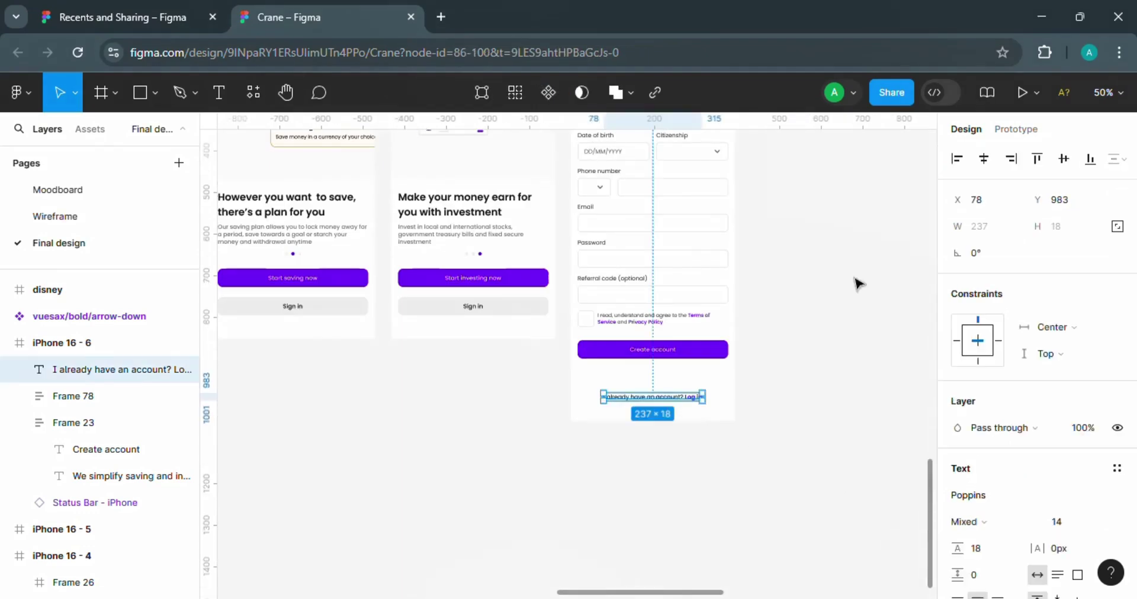
{"action": "left_click", "coordinate": [836, 404]}
{"action": "key", "text": "ctrl+minus"}
{"action": "left_click", "coordinate": [604, 248]}
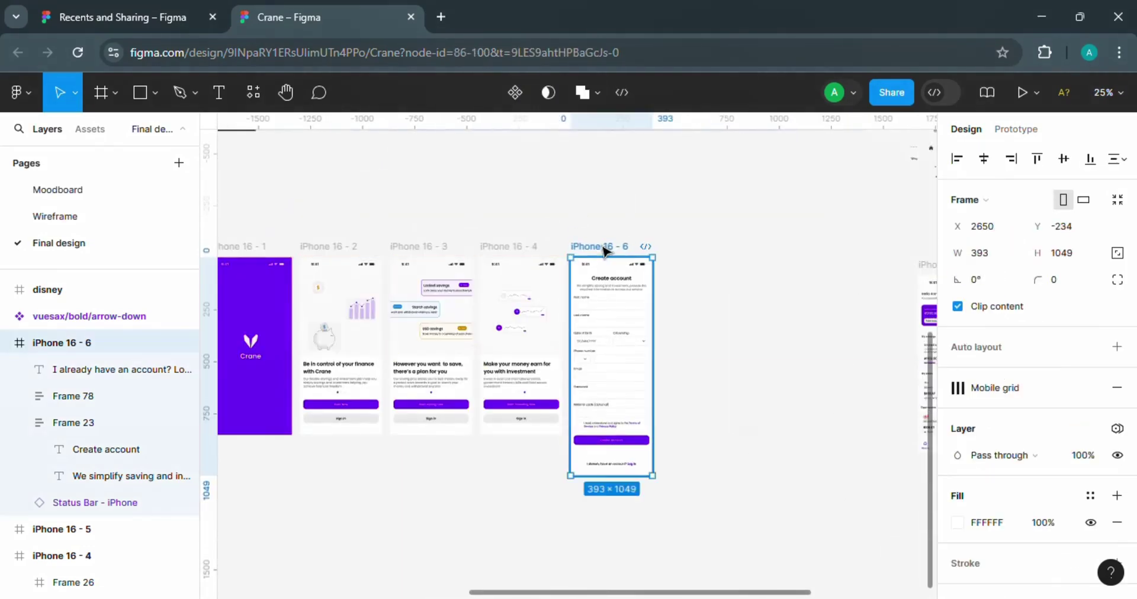
{"action": "key", "text": "ctrl+d"}
- Recolour the Create account button in iPhone 16 - 6 to Grey/300 and give its label a darker grey
{"action": "left_click", "coordinate": [611, 440]}
{"action": "left_click", "coordinate": [611, 440]}
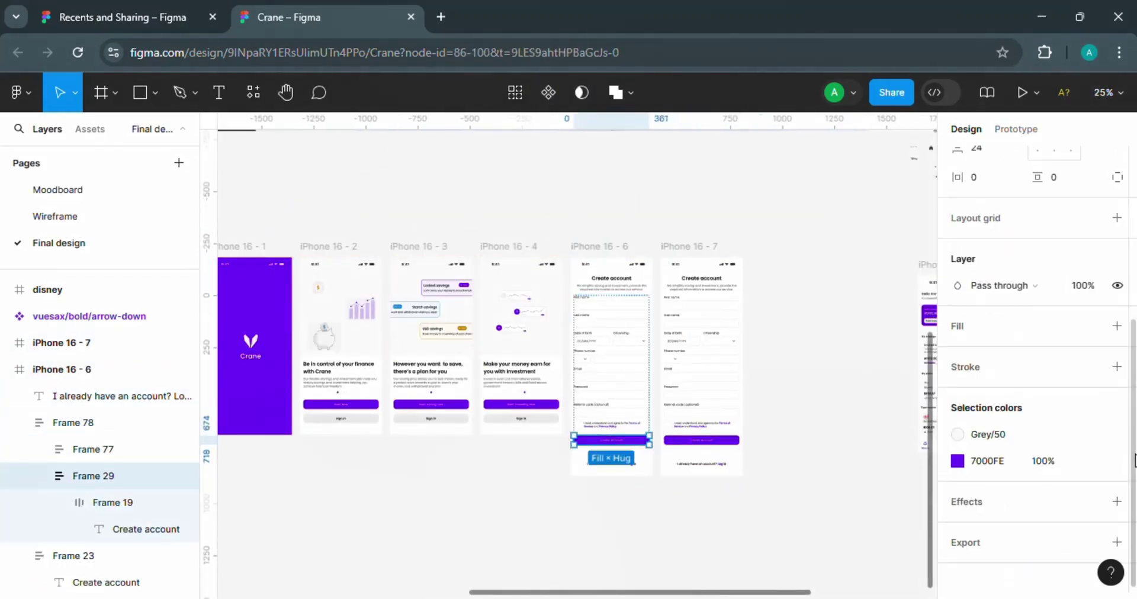
{"action": "left_click", "coordinate": [1090, 461]}
{"action": "left_click", "coordinate": [801, 515]}
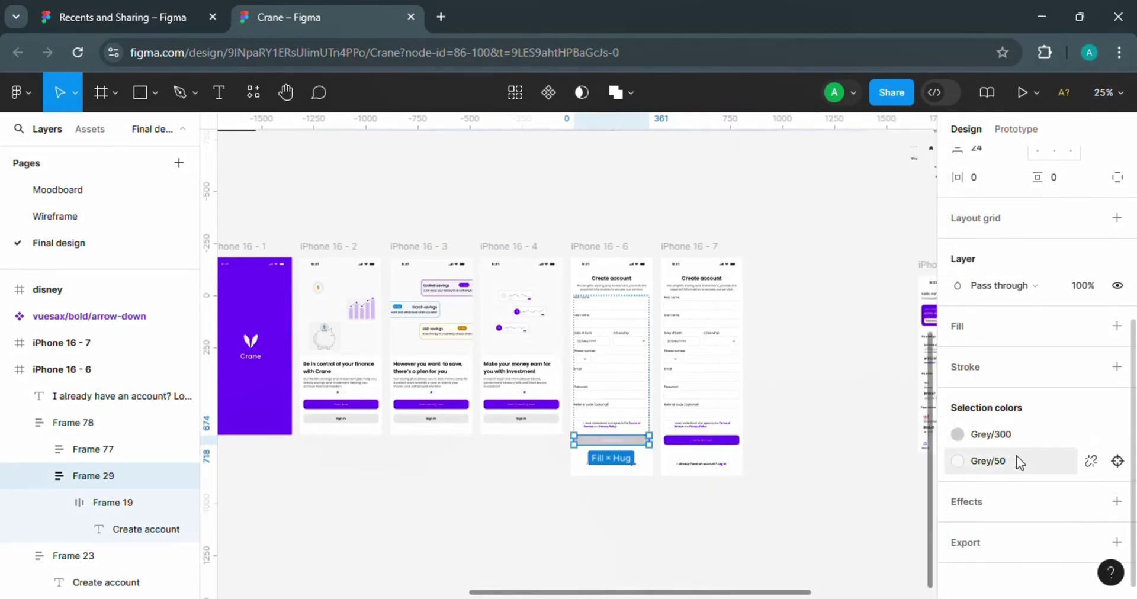
{"action": "left_click", "coordinate": [957, 460]}
{"action": "key", "text": "Escape"}
{"action": "left_click", "coordinate": [850, 553]}
- Change the form field borders in iPhone 16 - 7 to Grey/500
{"action": "key", "text": "ctrl+plus"}
{"action": "scroll", "coordinate": [939, 526], "scroll_direction": "up", "scroll_amount": 3}
{"action": "scroll", "coordinate": [938, 525], "scroll_direction": "down", "scroll_amount": 3}
{"action": "scroll", "coordinate": [938, 484], "scroll_direction": "right", "scroll_amount": 4}
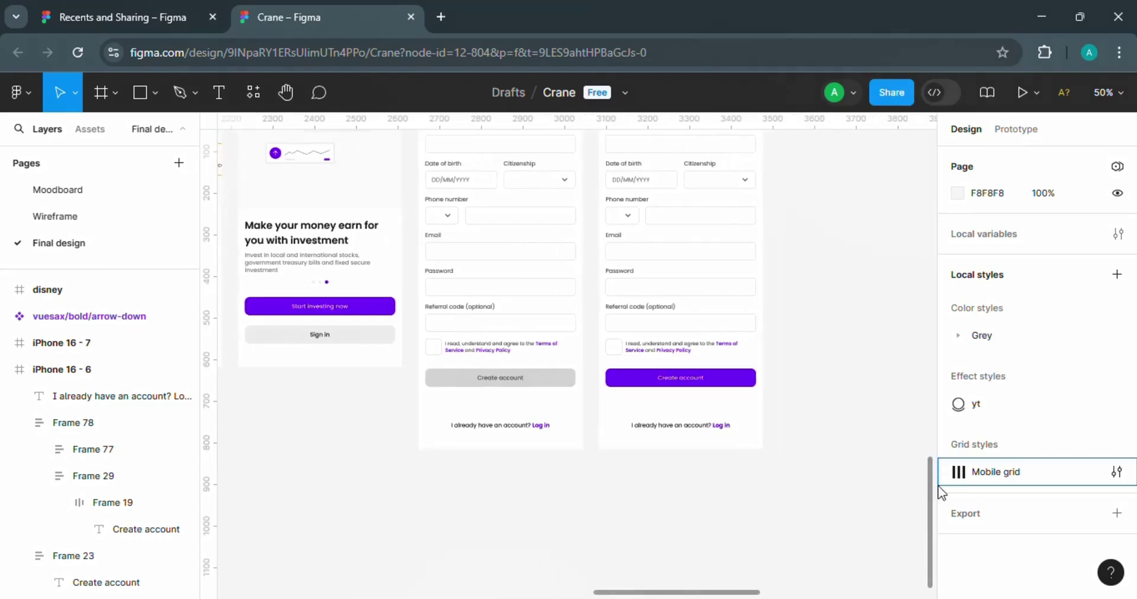
{"action": "scroll", "coordinate": [912, 470], "scroll_direction": "up", "scroll_amount": 1}
{"action": "scroll", "coordinate": [910, 459], "scroll_direction": "up", "scroll_amount": 3}
{"action": "scroll", "coordinate": [908, 461], "scroll_direction": "down", "scroll_amount": 3}
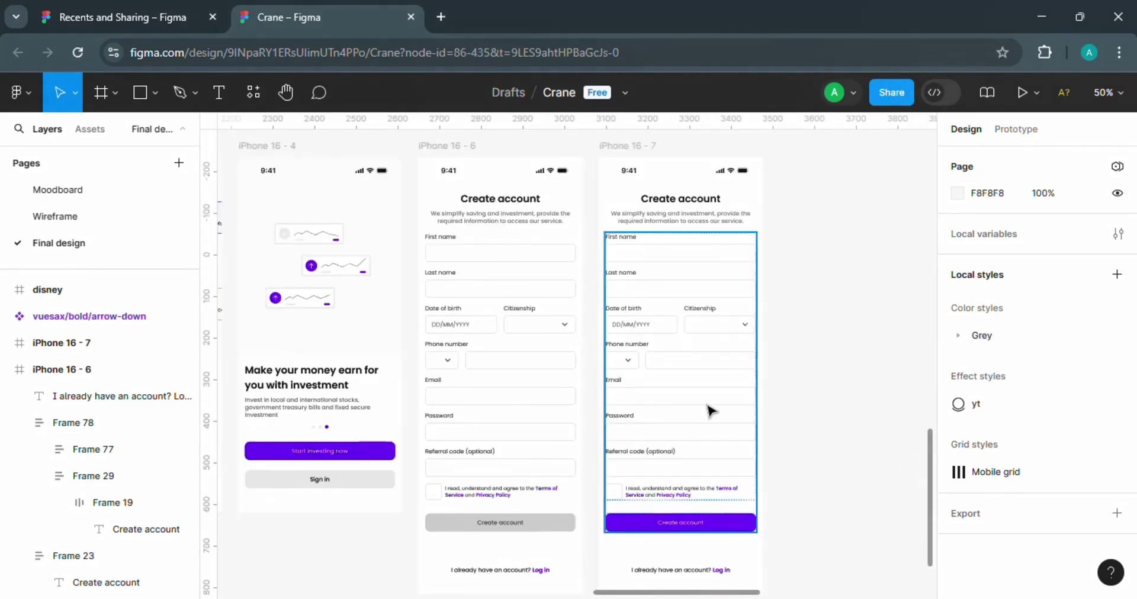
{"action": "double_click", "coordinate": [713, 409]}
{"action": "scroll", "coordinate": [1113, 418], "scroll_direction": "down", "scroll_amount": 5}
{"action": "left_click", "coordinate": [957, 322]}
{"action": "key", "text": "Escape"}
{"action": "key", "text": "ctrl+plus"}
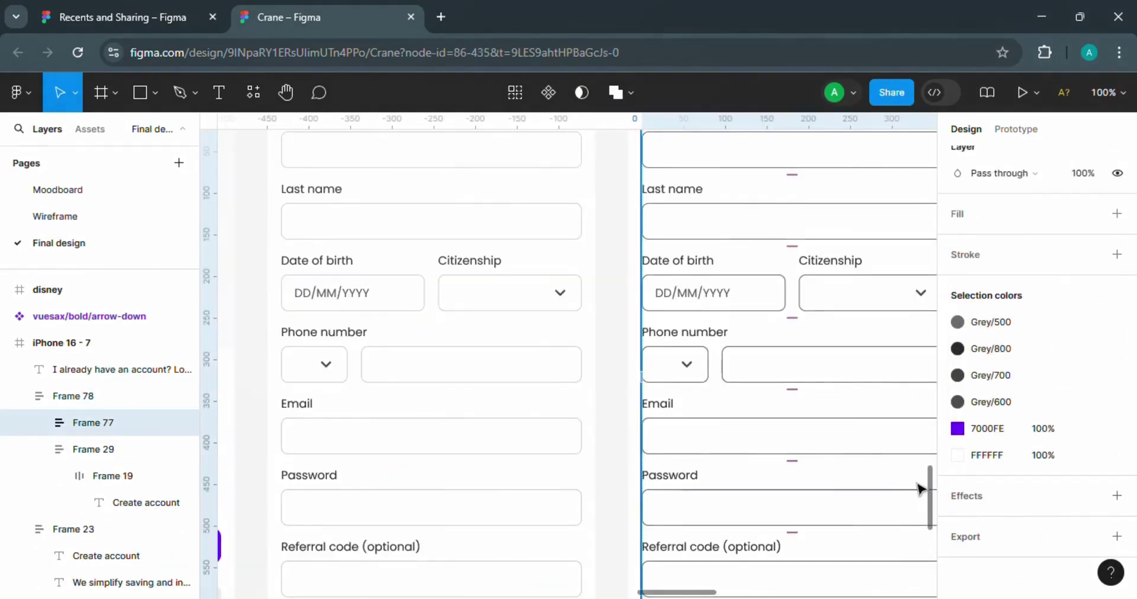
- Place a vertically centred copy of the First name label inside its iPhone 16 - 7 field and replace its text with a sample first name
{"action": "scroll", "coordinate": [699, 247], "scroll_direction": "up", "scroll_amount": 3}
{"action": "double_click", "coordinate": [699, 243]}
{"action": "left_click", "coordinate": [718, 268]}
{"action": "left_click", "coordinate": [863, 257]}
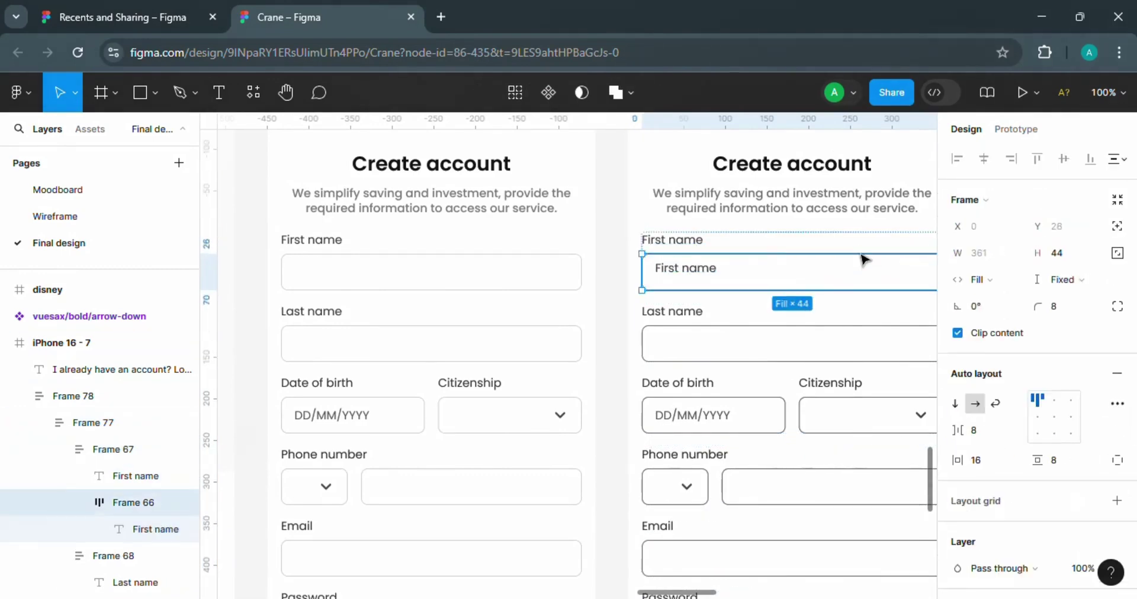
{"action": "left_click", "coordinate": [672, 276]}
{"action": "left_click", "coordinate": [1036, 497]}
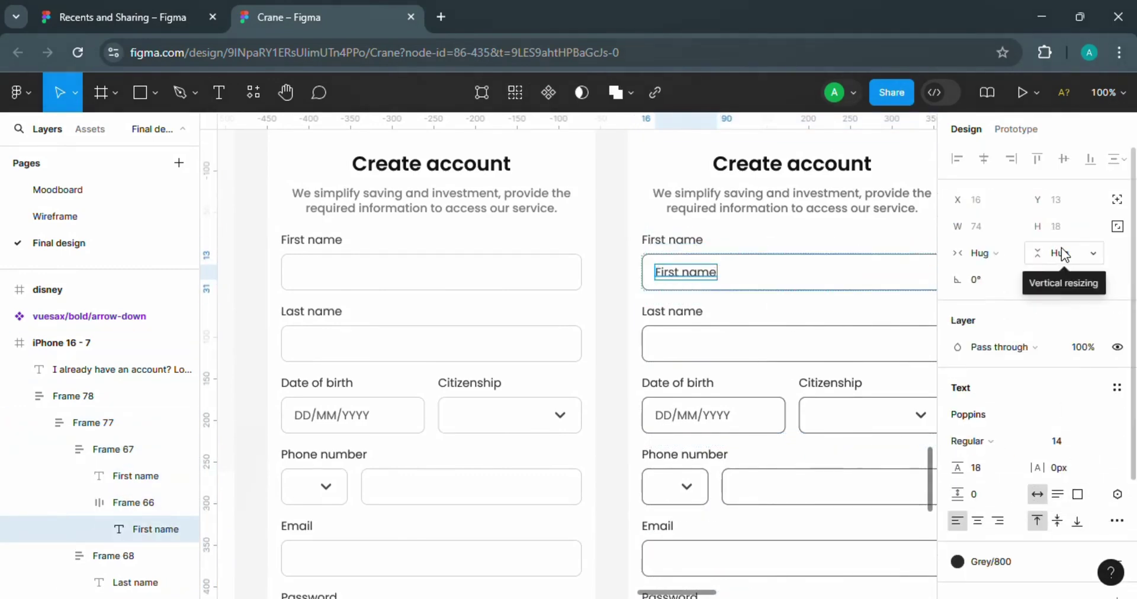
{"action": "double_click", "coordinate": [692, 273]}
{"action": "key", "text": "BackSpace"}
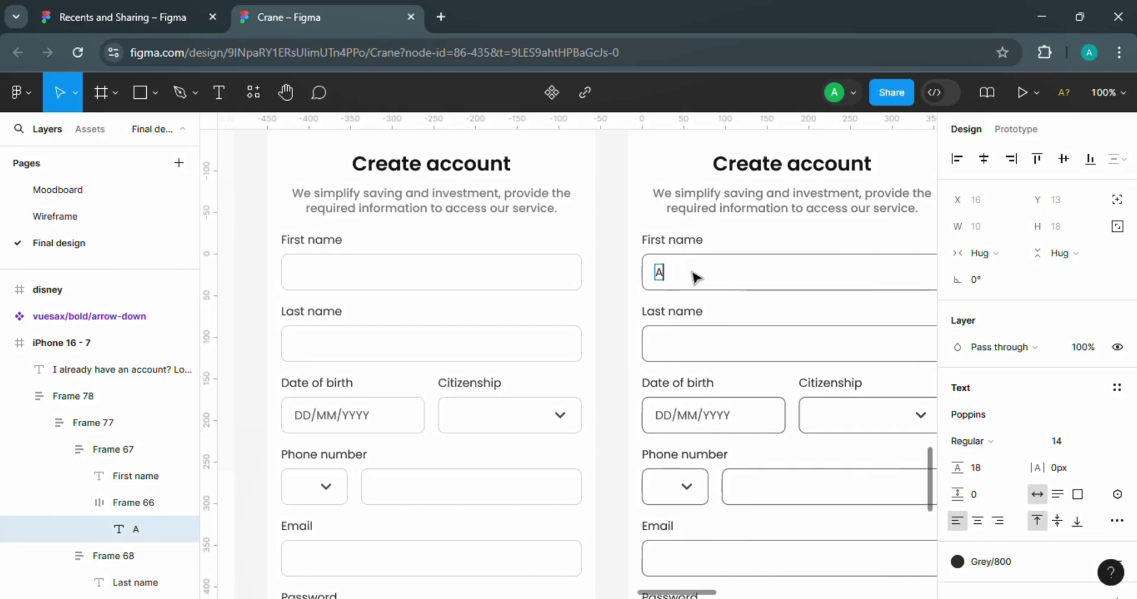
{"action": "double_click", "coordinate": [703, 352]}
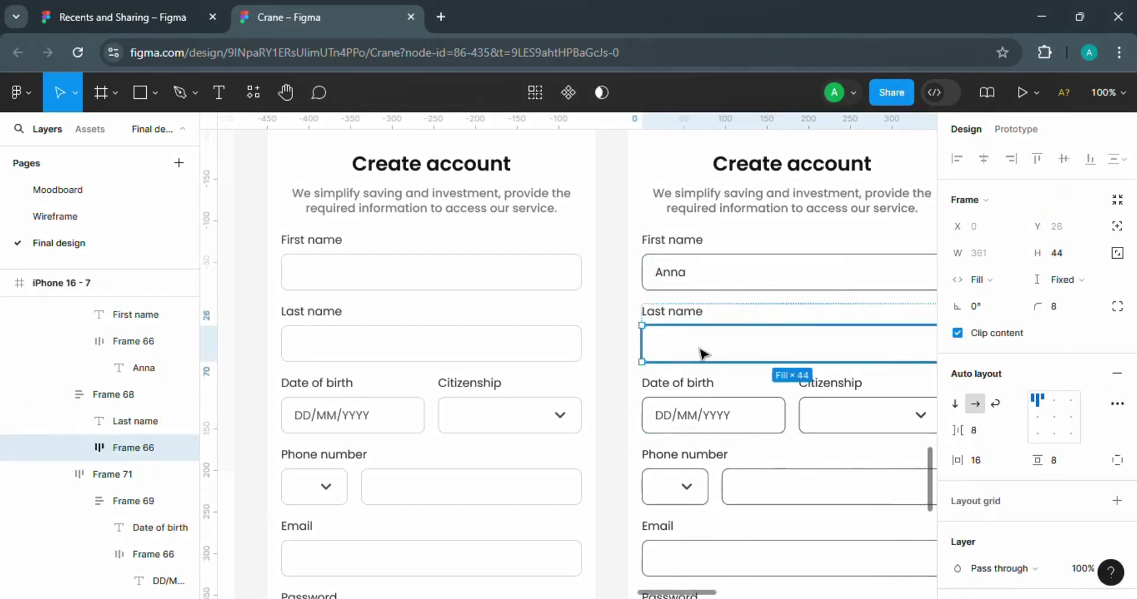
{"action": "key", "text": "ctrl+v"}
{"action": "key", "text": "Delete"}
- Set the sample first name text to size 16 with a line height of 24
{"action": "double_click", "coordinate": [678, 276]}
{"action": "left_click", "coordinate": [1058, 442]}
{"action": "type", "text": "16"}
{"action": "key", "text": "Return"}
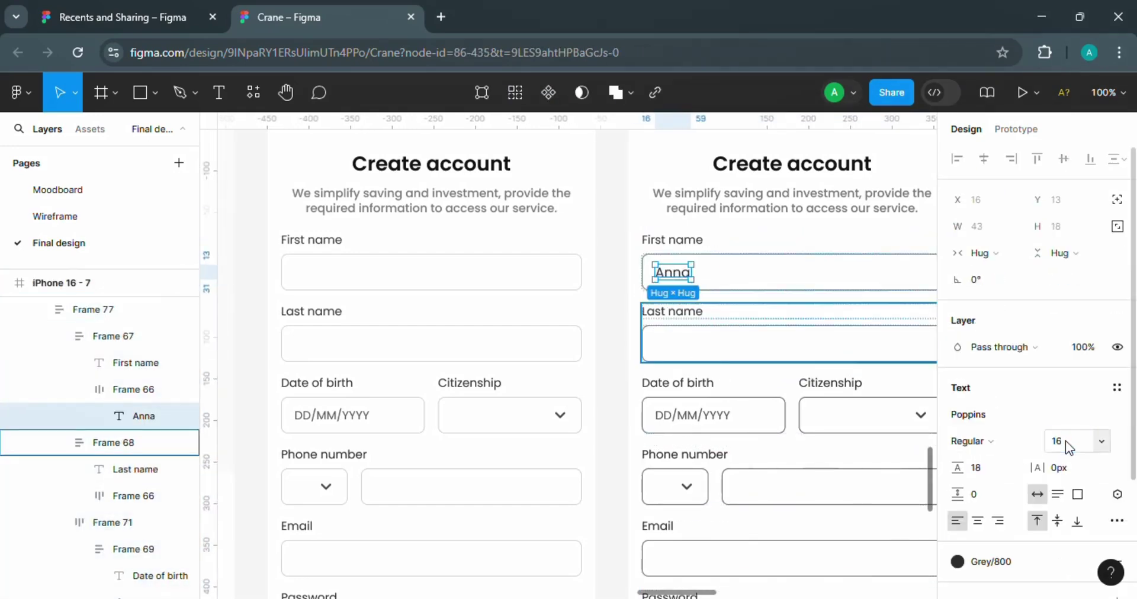
{"action": "left_click", "coordinate": [990, 469]}
{"action": "type", "text": "24"}
{"action": "key", "text": "Return"}
- Add a sample last name as size 16 text inside the Last name field of iPhone 16 - 7
{"action": "left_click", "coordinate": [722, 341]}
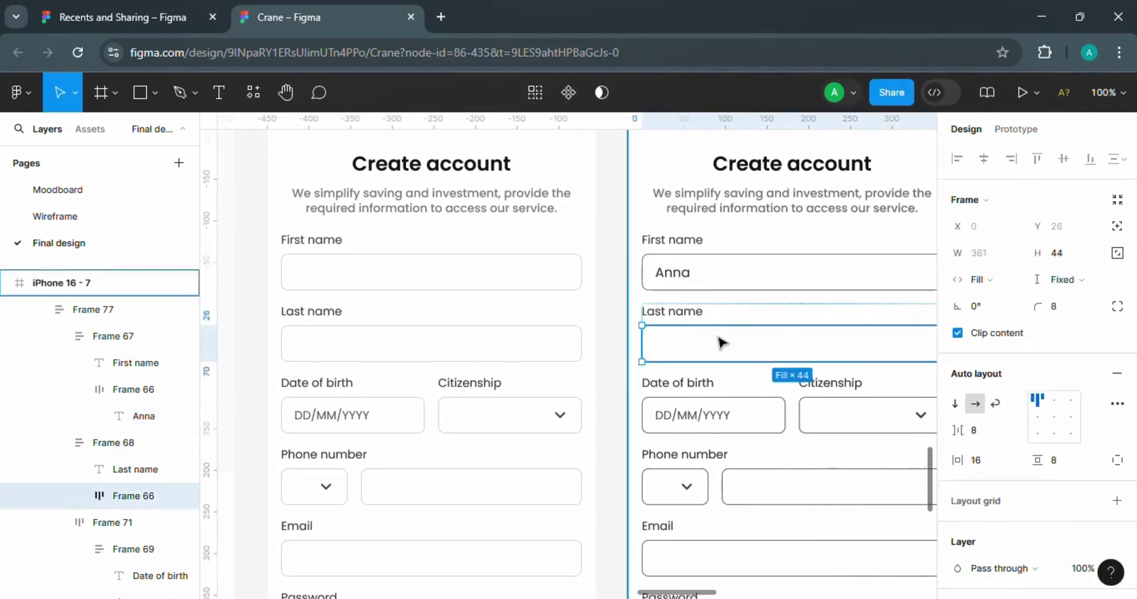
{"action": "key", "text": "t"}
{"action": "left_click", "coordinate": [691, 350]}
{"action": "type", "text": "Adeyemo"}
{"action": "key", "text": "Escape"}
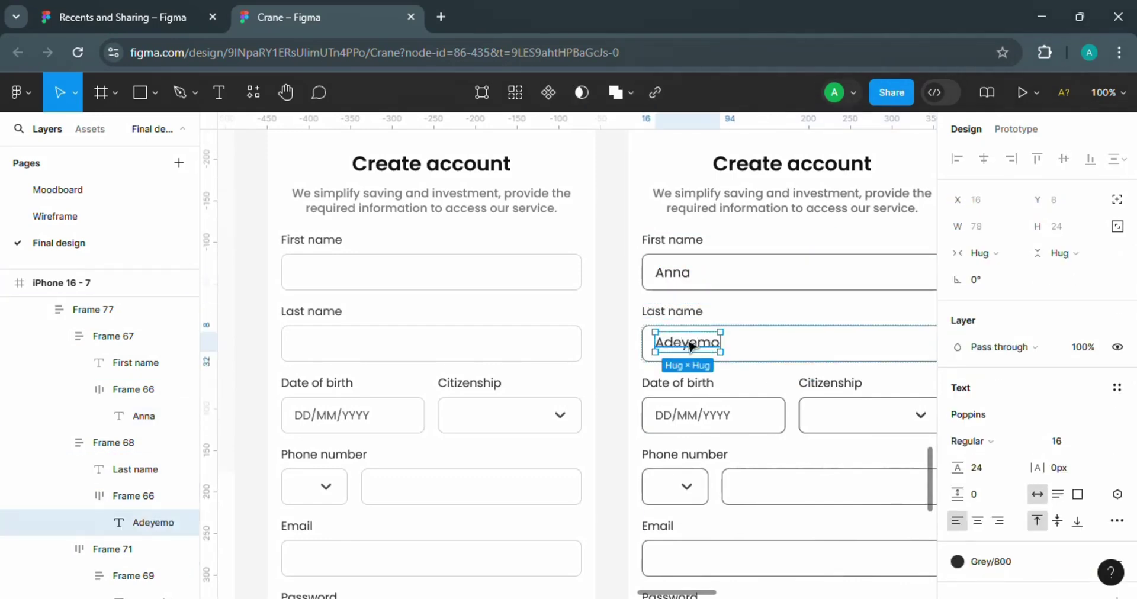
- Set the DD/MM/YYYY placeholder in iPhone 16 - 7 to size 16 and Grey/700, and replace it with a sample date of birth
{"action": "left_click", "coordinate": [656, 422]}
{"action": "double_click", "coordinate": [692, 421]}
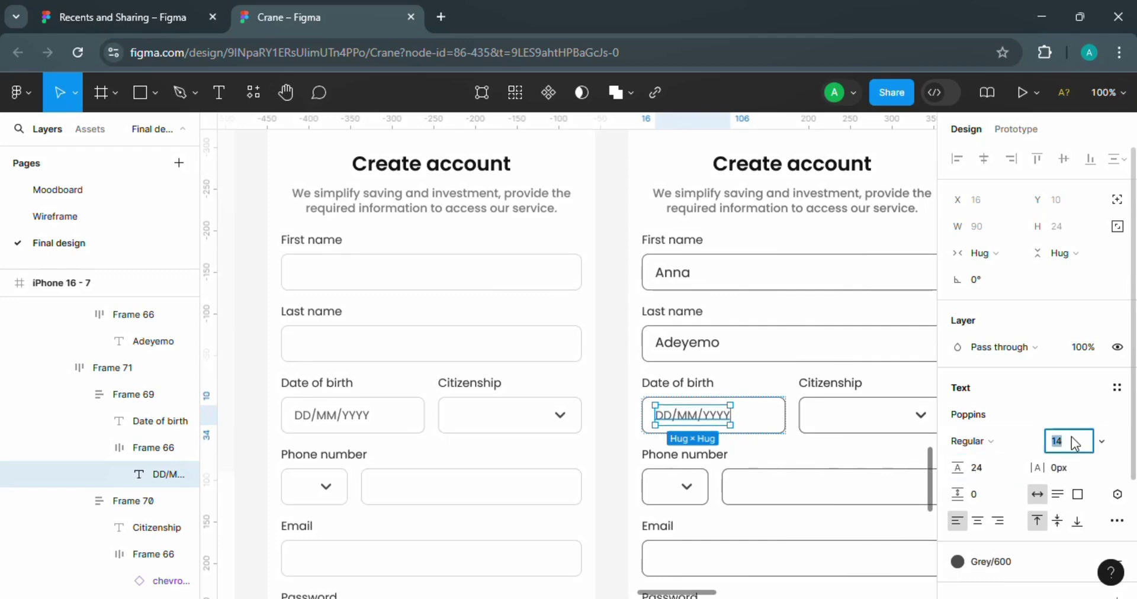
{"action": "type", "text": "16"}
{"action": "key", "text": "Return"}
{"action": "left_click", "coordinate": [990, 561]}
{"action": "left_click", "coordinate": [781, 502]}
{"action": "double_click", "coordinate": [695, 425]}
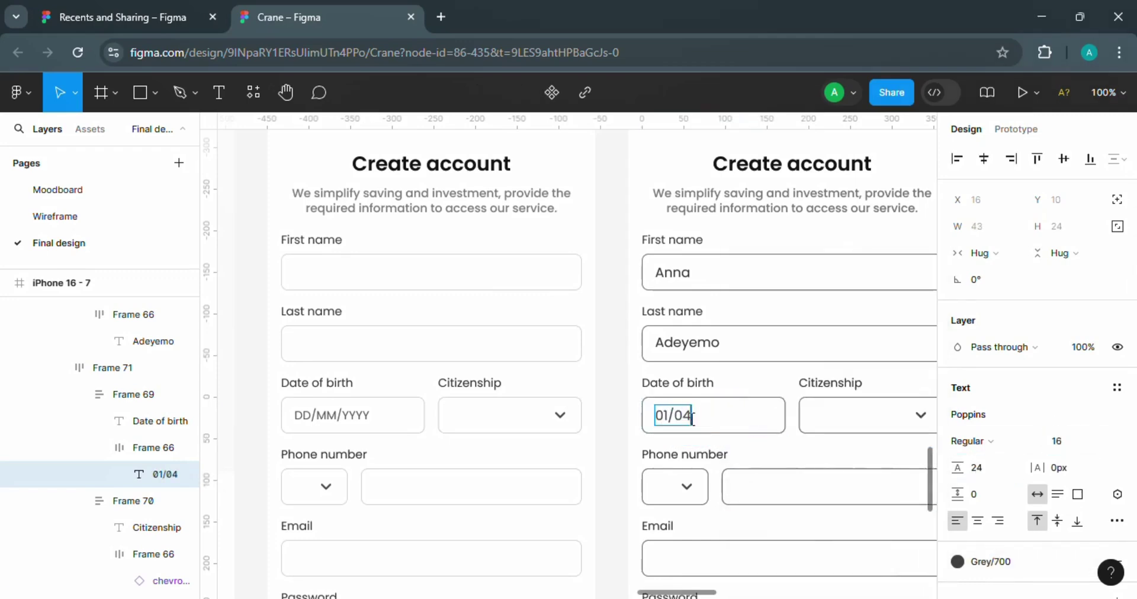
- Paste a copy of the last name text into the Citizenship field before the chevron and change it to "Nigerians"
{"action": "left_click", "coordinate": [863, 413]}
{"action": "key", "text": "ctrl+v"}
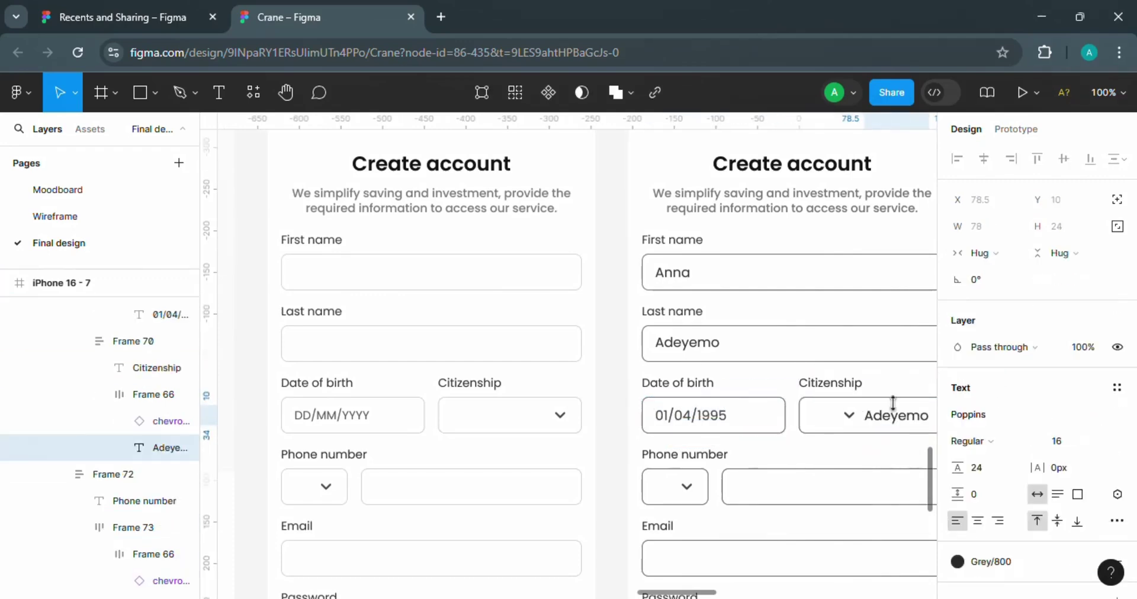
{"action": "key", "text": "Escape"}
{"action": "double_click", "coordinate": [898, 417]}
{"action": "key", "text": "ctrl+c"}
{"action": "key", "text": "BackSpace"}
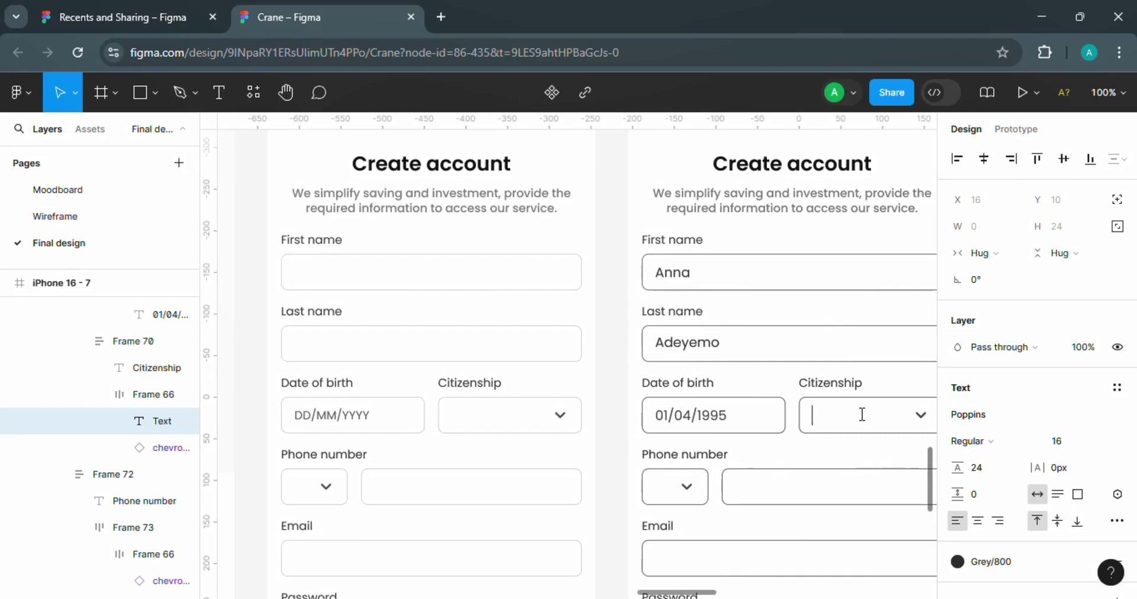
- Paste a copy of the last name text into the Phone number field and replace it with a sample phone number
{"action": "left_click", "coordinate": [787, 488]}
{"action": "key", "text": "ctrl+v"}
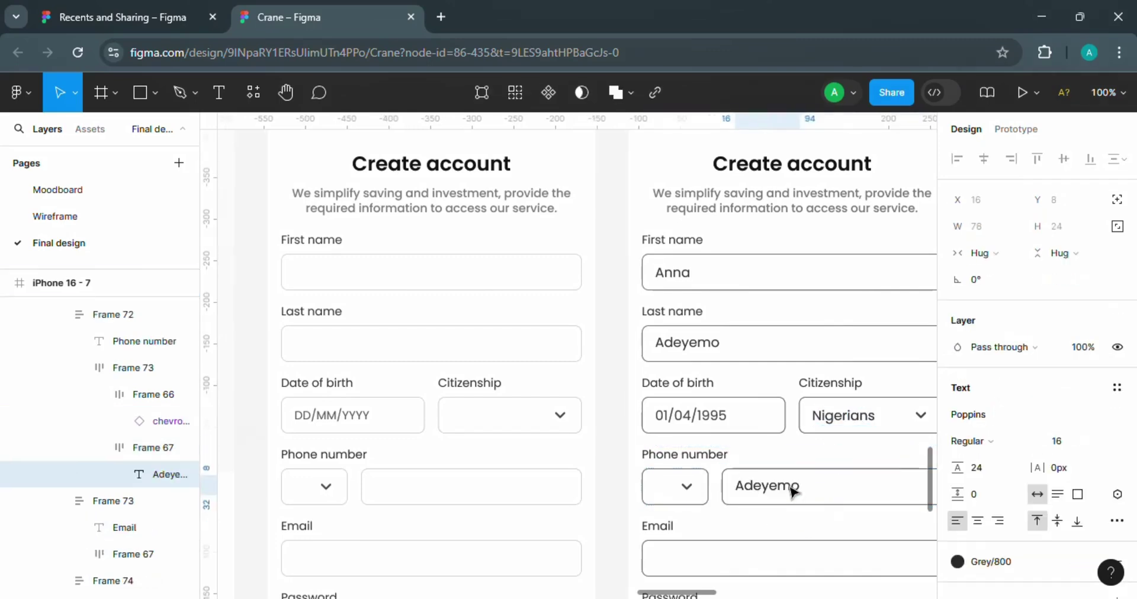
{"action": "double_click", "coordinate": [789, 490]}
{"action": "key", "text": "BackSpace"}
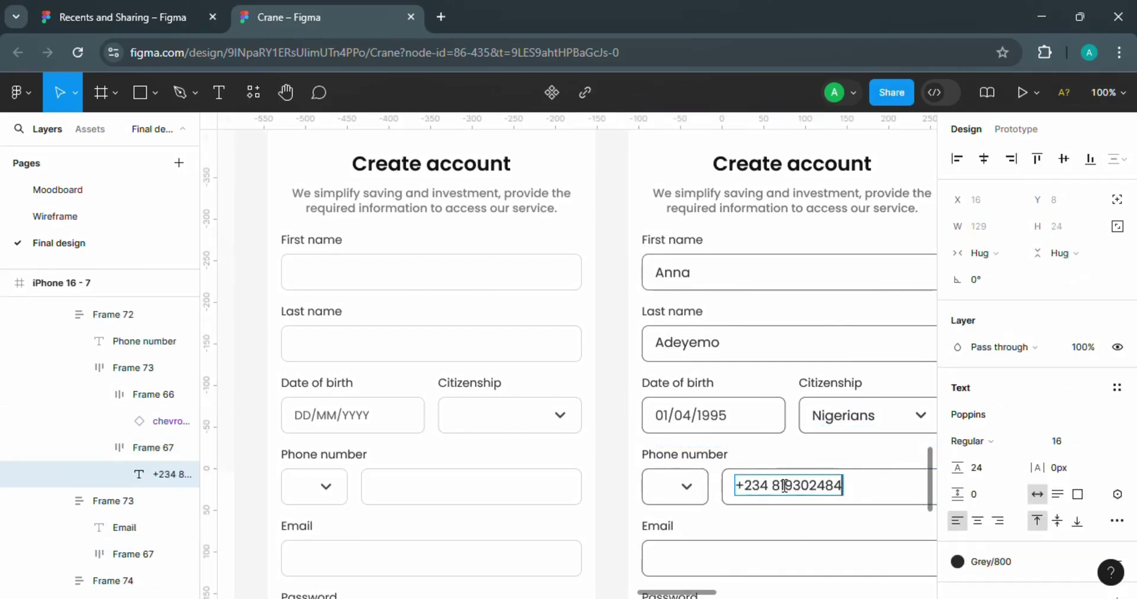
{"action": "key", "text": "Escape"}
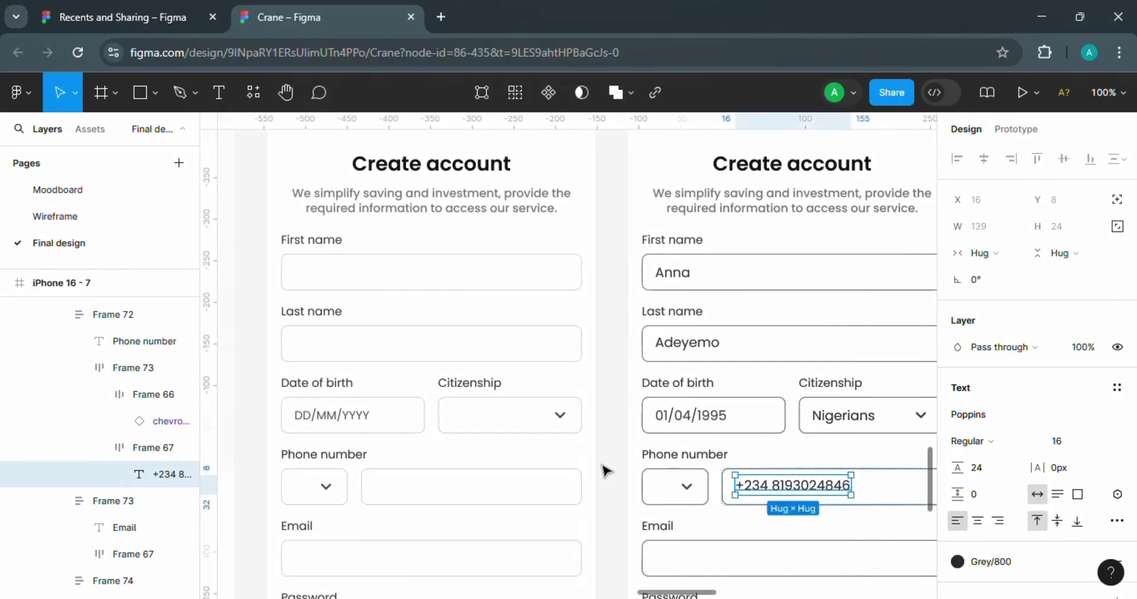
- Search the plugins for "flag" and run the Flags plugin
{"action": "right_click", "coordinate": [604, 470]}
{"action": "mouse_move", "coordinate": [651, 506]}
{"action": "left_click", "coordinate": [836, 504]}
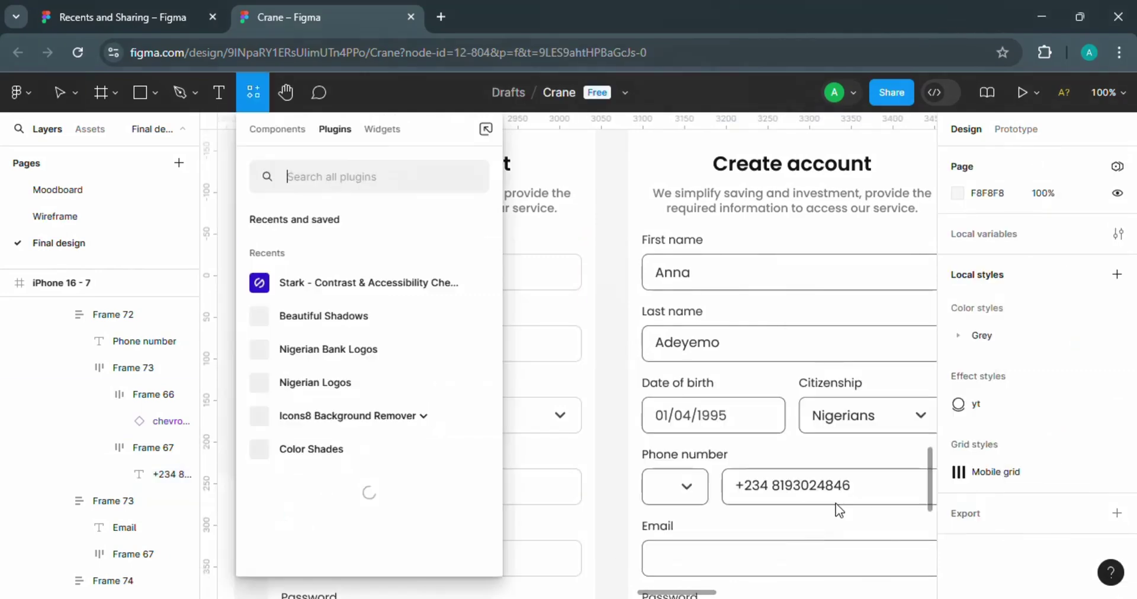
{"action": "type", "text": "flag"}
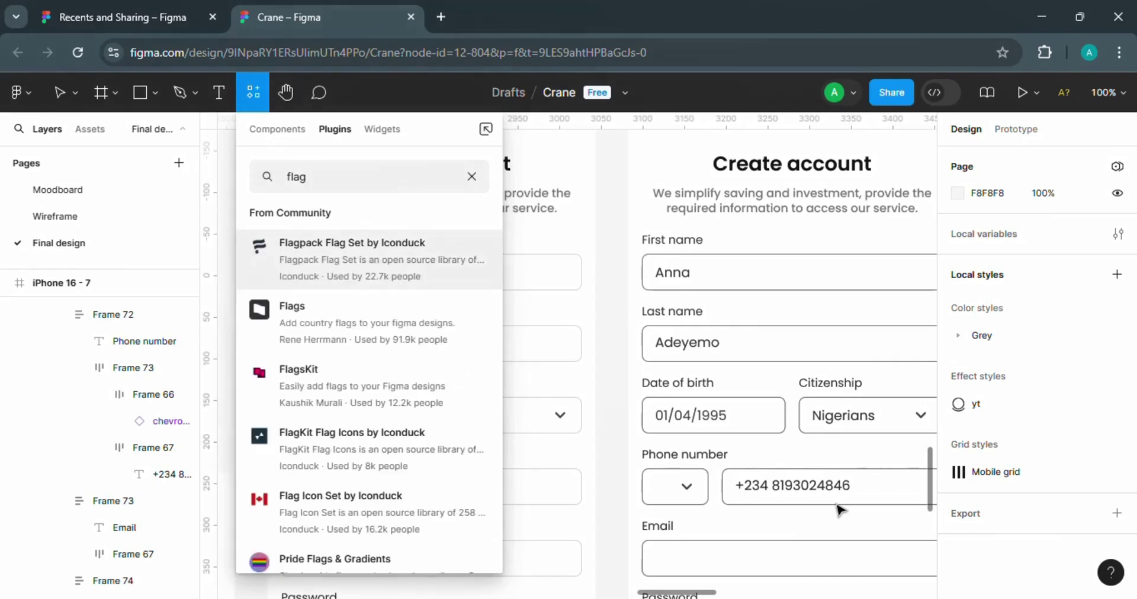
{"action": "left_click", "coordinate": [464, 321]}
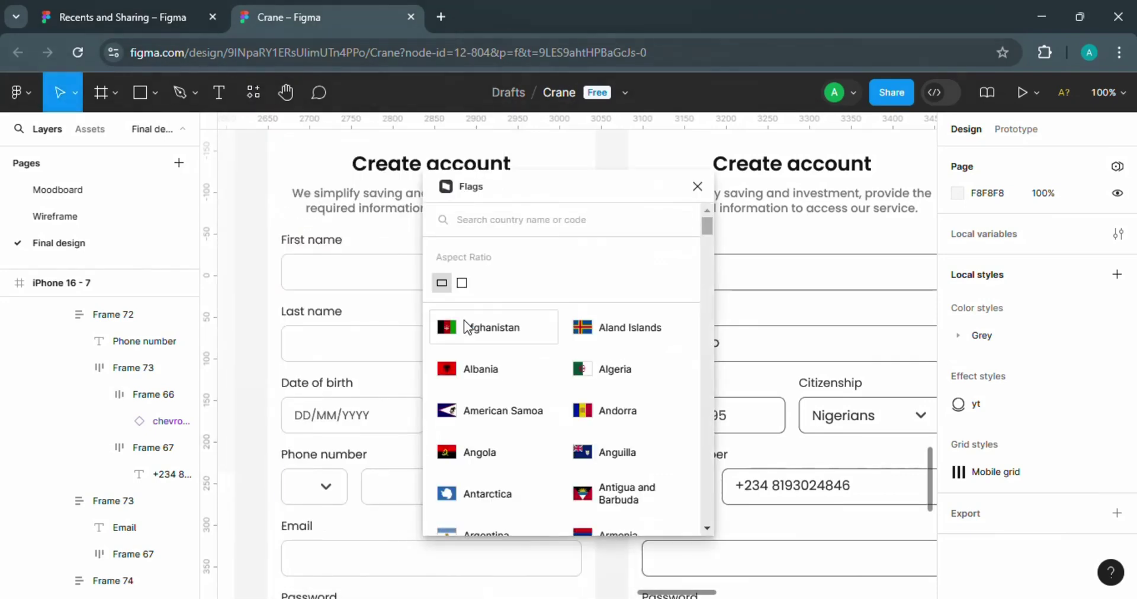
- Insert the Nigeria flag in square aspect ratio and place it in the country code selector of iPhone 16 - 7
{"action": "left_click", "coordinate": [461, 283]}
{"action": "left_click", "coordinate": [541, 219]}
{"action": "type", "text": "niger"}
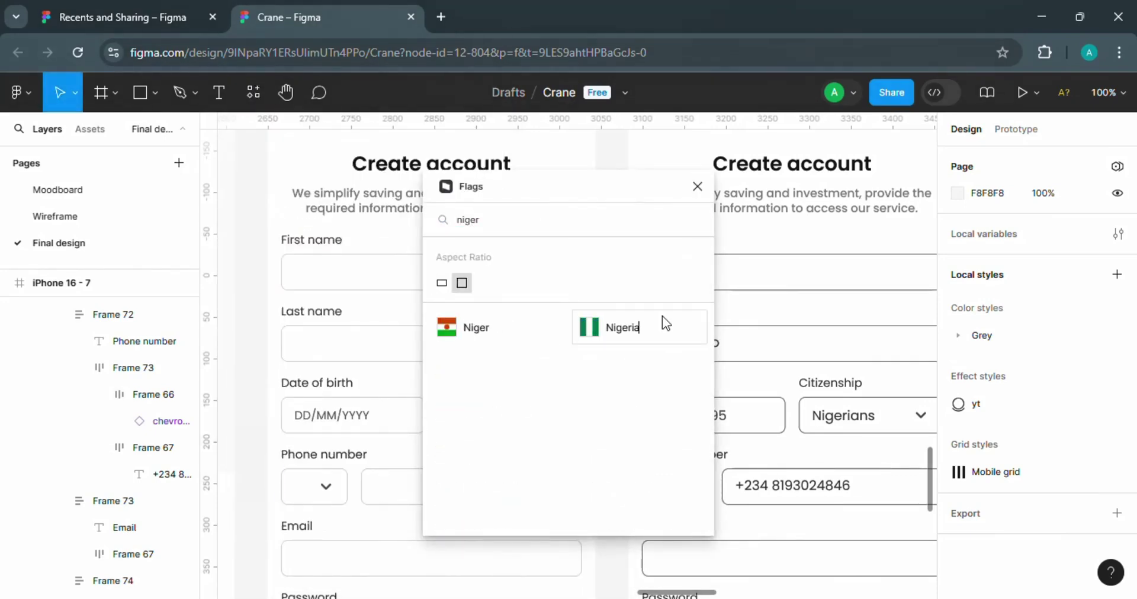
{"action": "left_click", "coordinate": [669, 330]}
{"action": "left_click_drag", "start_coordinate": [568, 322], "coordinate": [675, 486]}
- Resize the flag in the country code selector to 24 × 24, round it into a circle, and place it before the chevron
{"action": "left_click", "coordinate": [1075, 254]}
{"action": "type", "text": "24"}
{"action": "left_click", "coordinate": [1068, 309]}
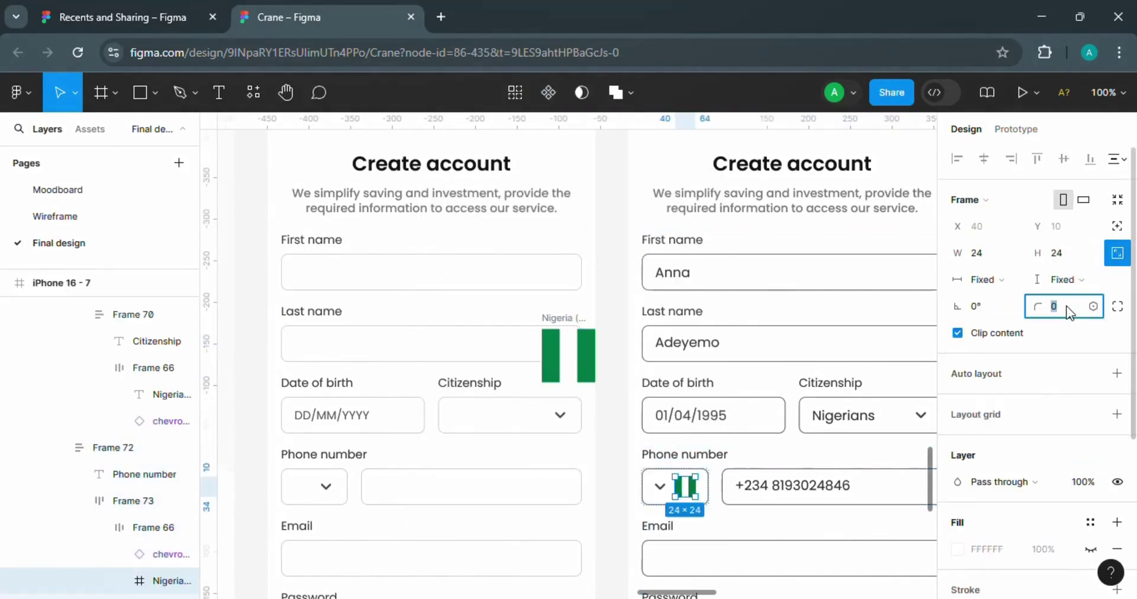
{"action": "key", "text": "Left"}
- Make the flag selector hug its contents horizontally with a wider gap, and widen the empty country code selector in iPhone 16 - 6 to match
{"action": "left_click", "coordinate": [699, 496]}
{"action": "key", "text": "Return"}
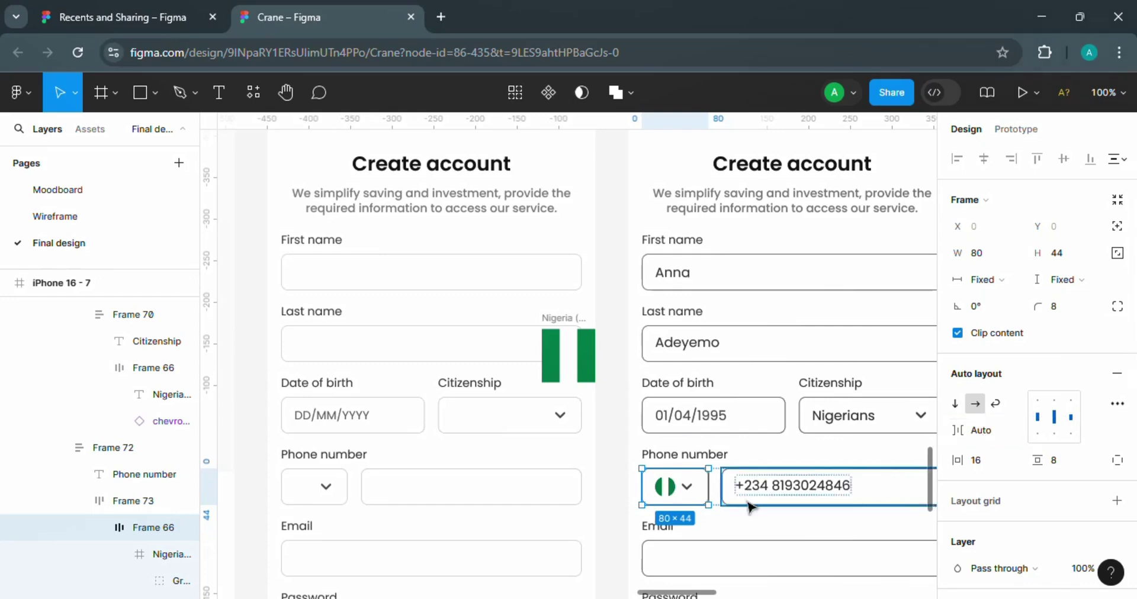
{"action": "left_click", "coordinate": [985, 279]}
{"action": "left_click", "coordinate": [986, 294]}
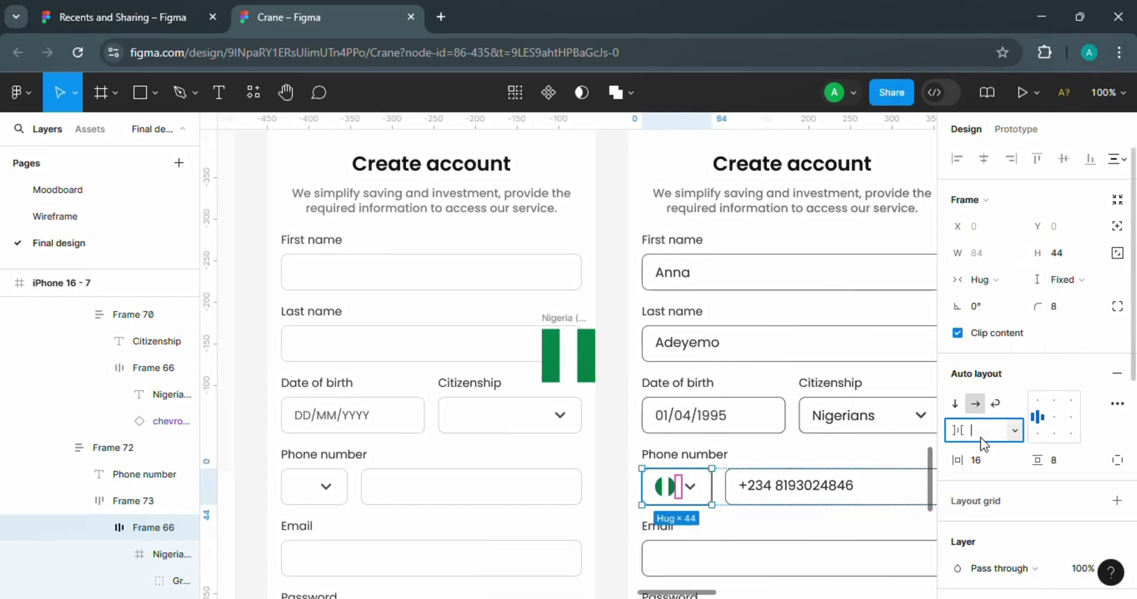
{"action": "left_click", "coordinate": [340, 492]}
{"action": "left_click", "coordinate": [331, 489]}
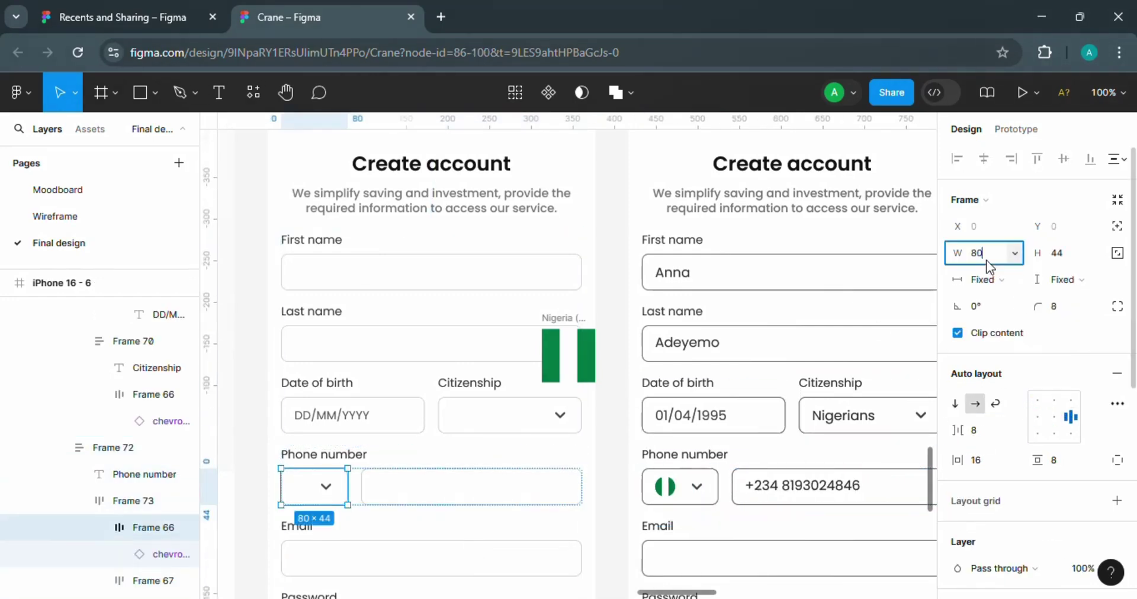
- Move the two leftover Nigeria flags off the Create account screens onto the empty canvas above
{"action": "left_click", "coordinate": [562, 319]}
{"action": "key", "text": "Escape"}
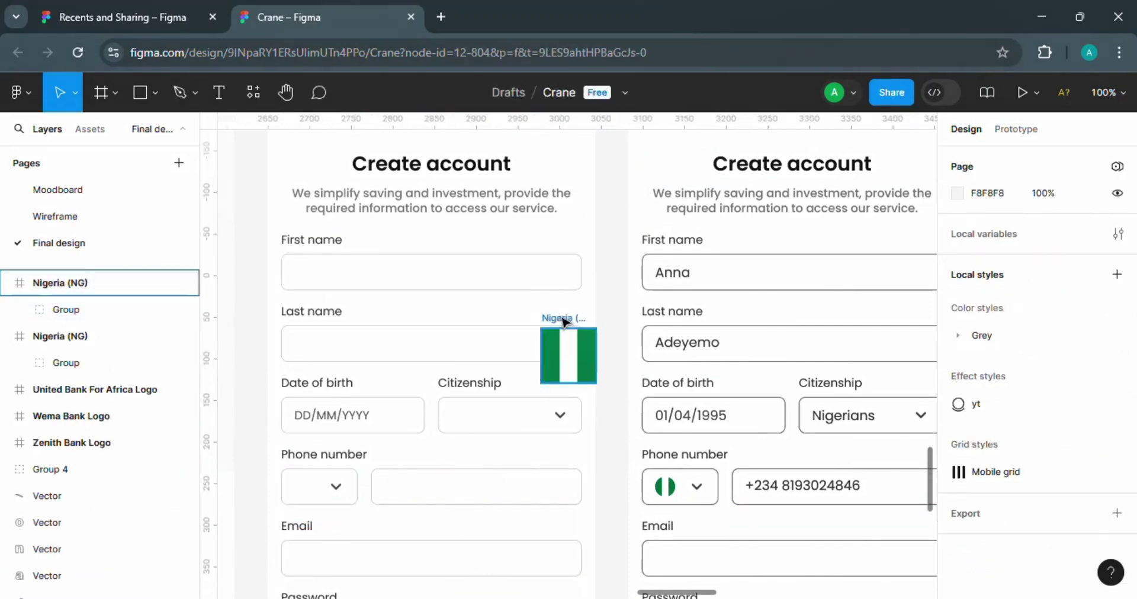
{"action": "left_click_drag", "start_coordinate": [562, 319], "coordinate": [617, 189]}
{"action": "left_click_drag", "start_coordinate": [569, 550], "coordinate": [702, 184]}
- Paste a copy of the phone number text into the Email field of iPhone 16 - 7 and replace it with a sample email address
{"action": "left_click_drag", "start_coordinate": [930, 455], "coordinate": [939, 525]}
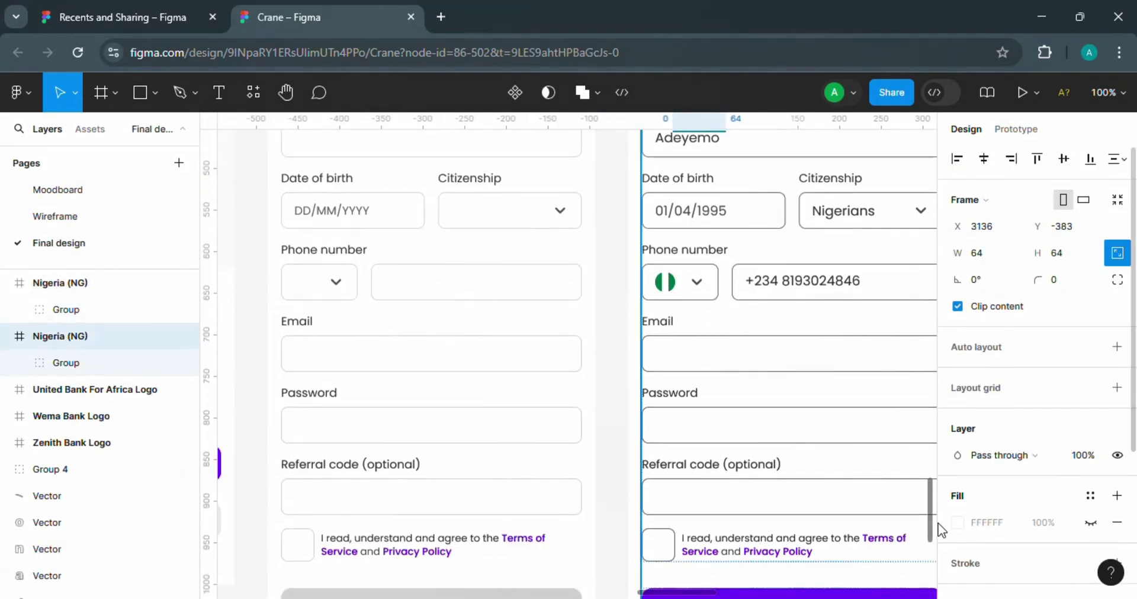
{"action": "left_click", "coordinate": [745, 370]}
{"action": "key", "text": "Escape"}
{"action": "double_click", "coordinate": [847, 280]}
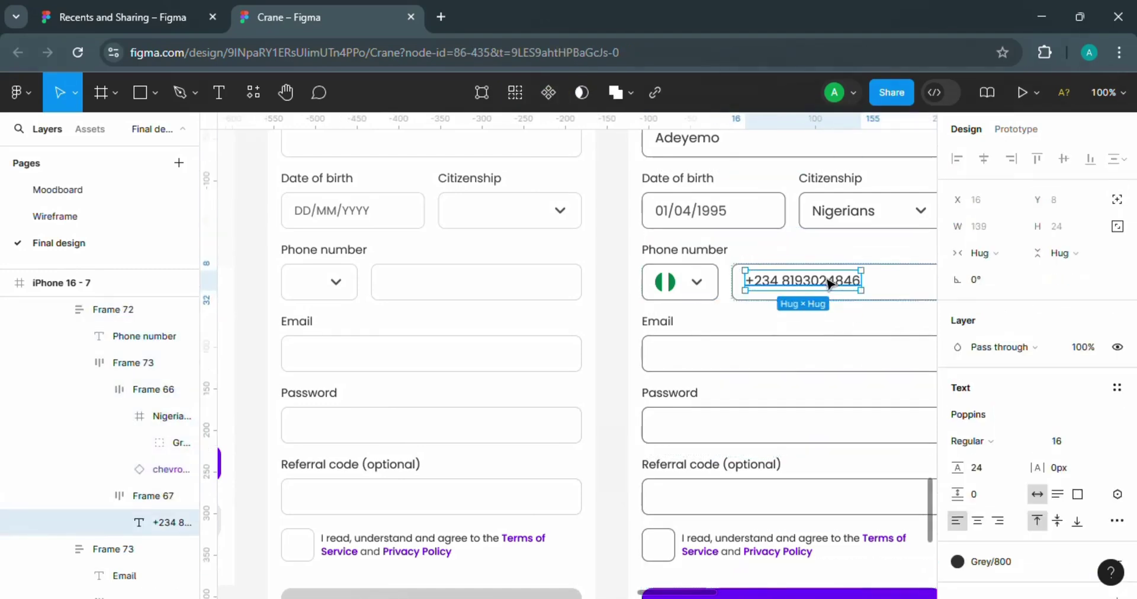
{"action": "left_click", "coordinate": [772, 359]}
{"action": "key", "text": "ctrl+v"}
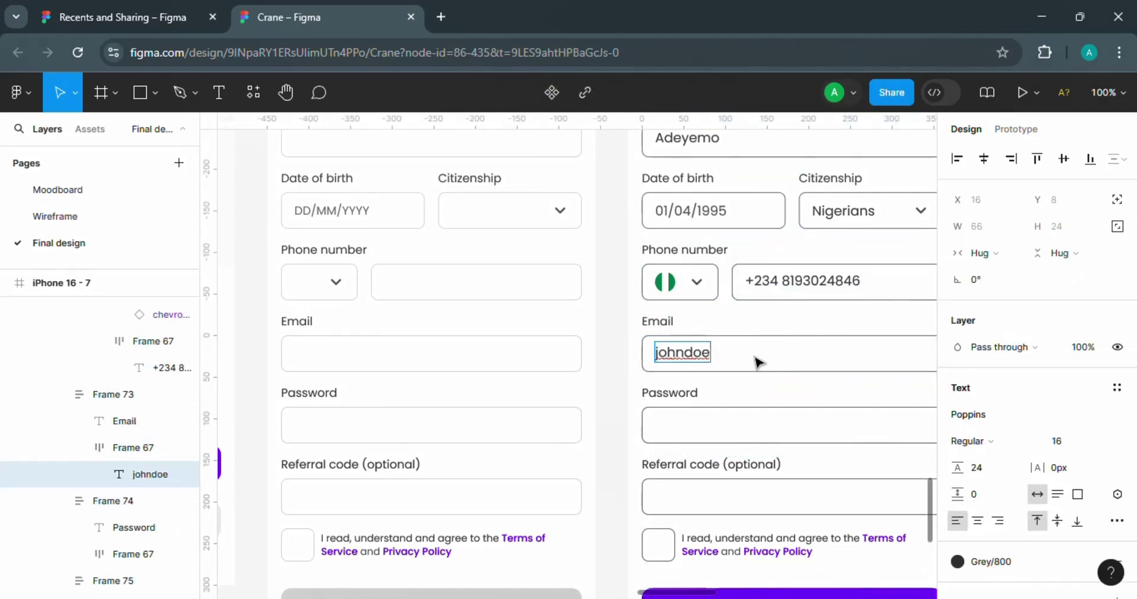
{"action": "type", "text": "om"}
- Paste a copy of the phone number text into the Password field of iPhone 16 - 7 and replace it with ten asterisks
{"action": "left_click", "coordinate": [781, 397]}
{"action": "left_click", "coordinate": [787, 425]}
{"action": "key", "text": "ctrl+v"}
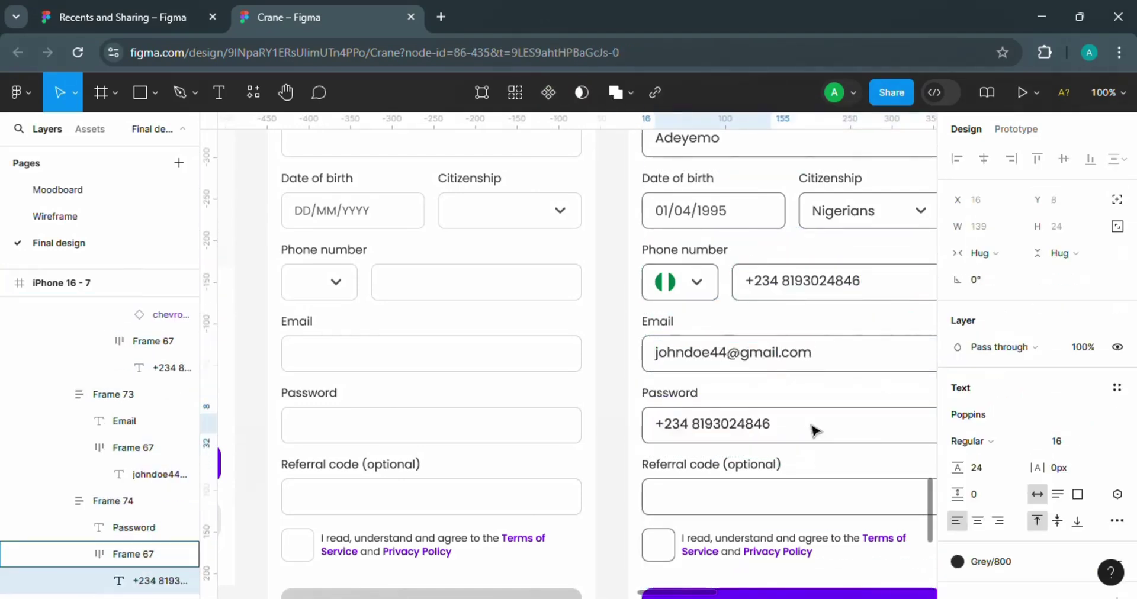
{"action": "double_click", "coordinate": [727, 424]}
{"action": "key", "text": "BackSpace"}
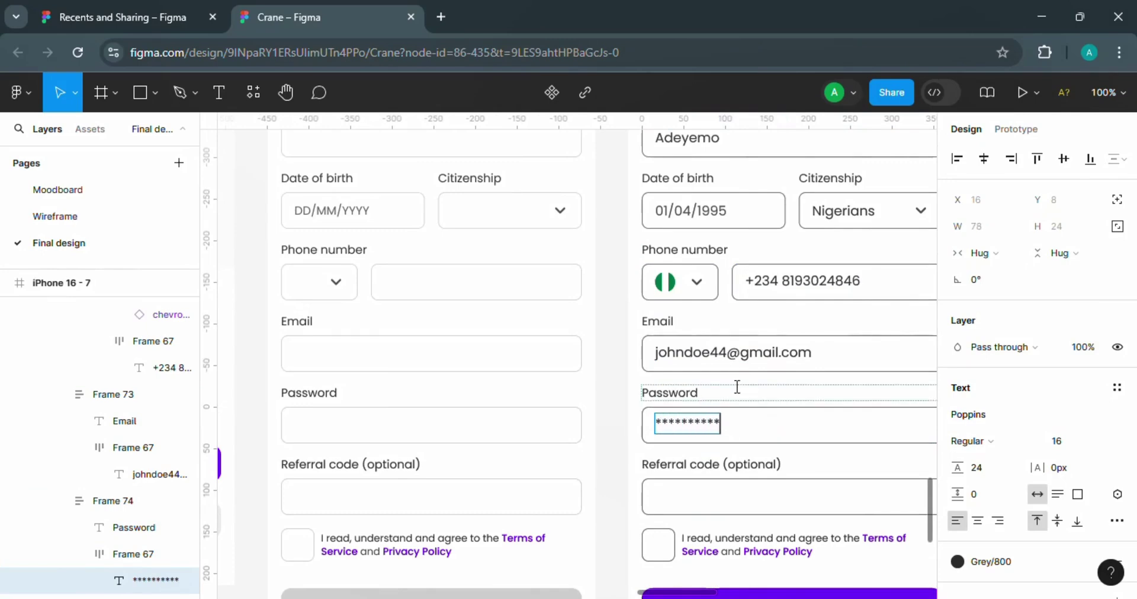
- Duplicate the Password label below its field and change it to "Password must be at least 8 character with 1 capital and 1 special character"
{"action": "left_click", "coordinate": [741, 395]}
{"action": "key", "text": "ctrl+d"}
{"action": "key", "text": "Down"}
{"action": "double_click", "coordinate": [677, 462]}
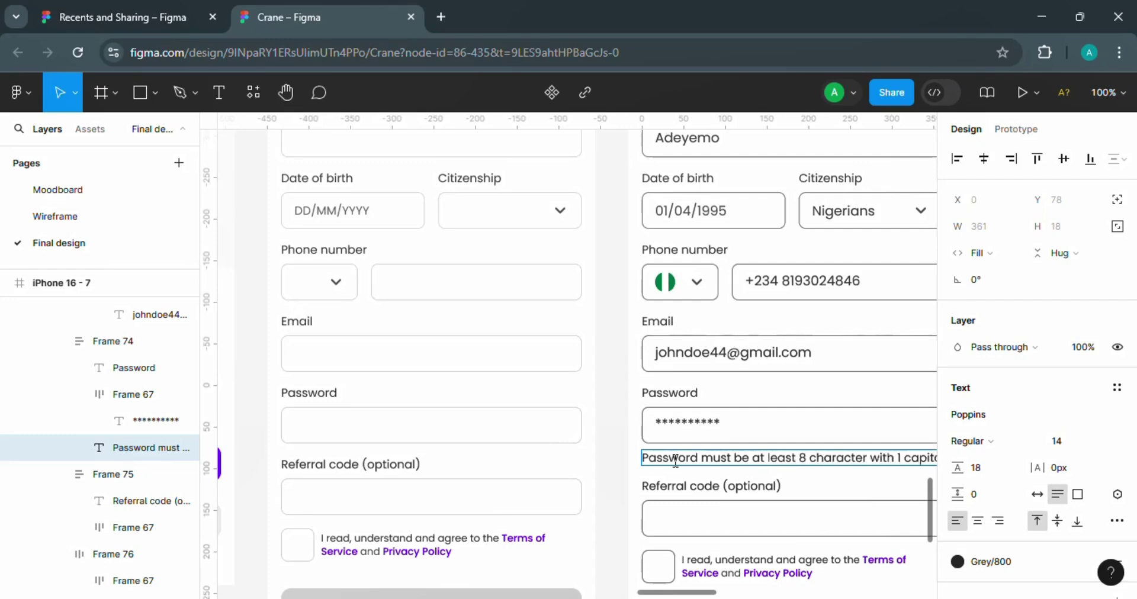
{"action": "type", "text": "l and 1 special character"}
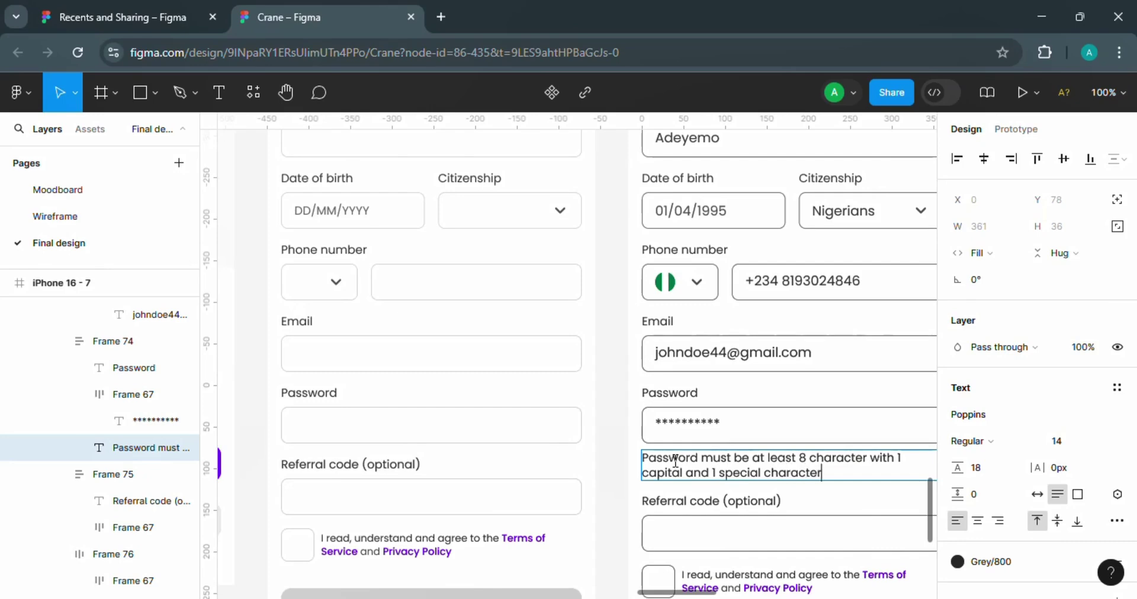
{"action": "key", "text": "Escape"}
- Set the password hint text to font size 12 with a line height of 16
{"action": "left_click", "coordinate": [1056, 441]}
{"action": "type", "text": "12"}
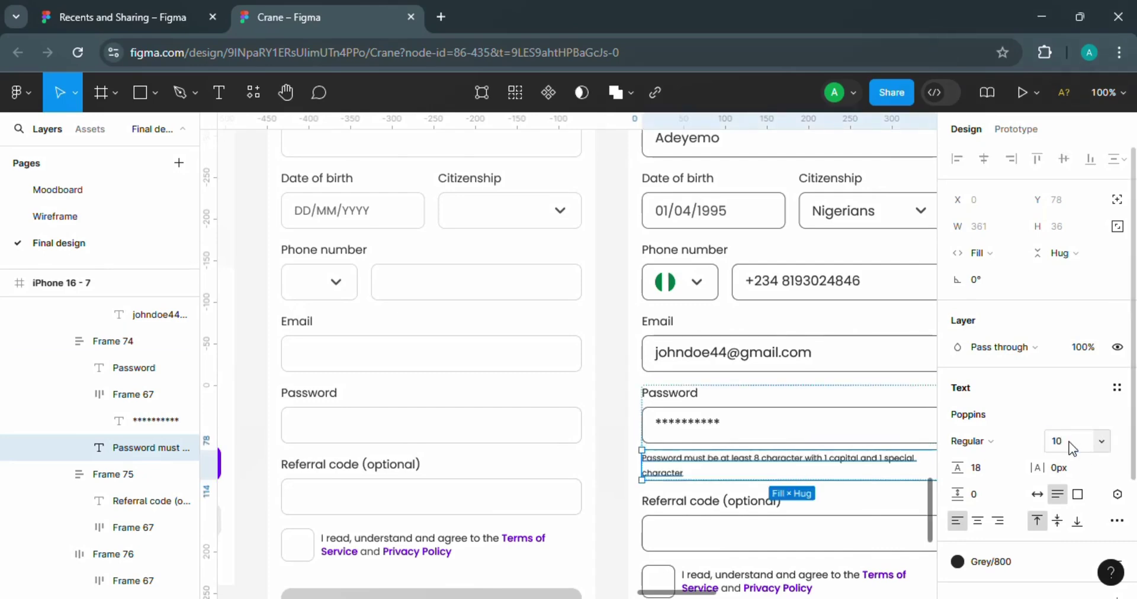
{"action": "key", "text": "Return"}
{"action": "left_click", "coordinate": [990, 468]}
{"action": "type", "text": "16"}
{"action": "key", "text": "Return"}
{"action": "double_click", "coordinate": [722, 469]}
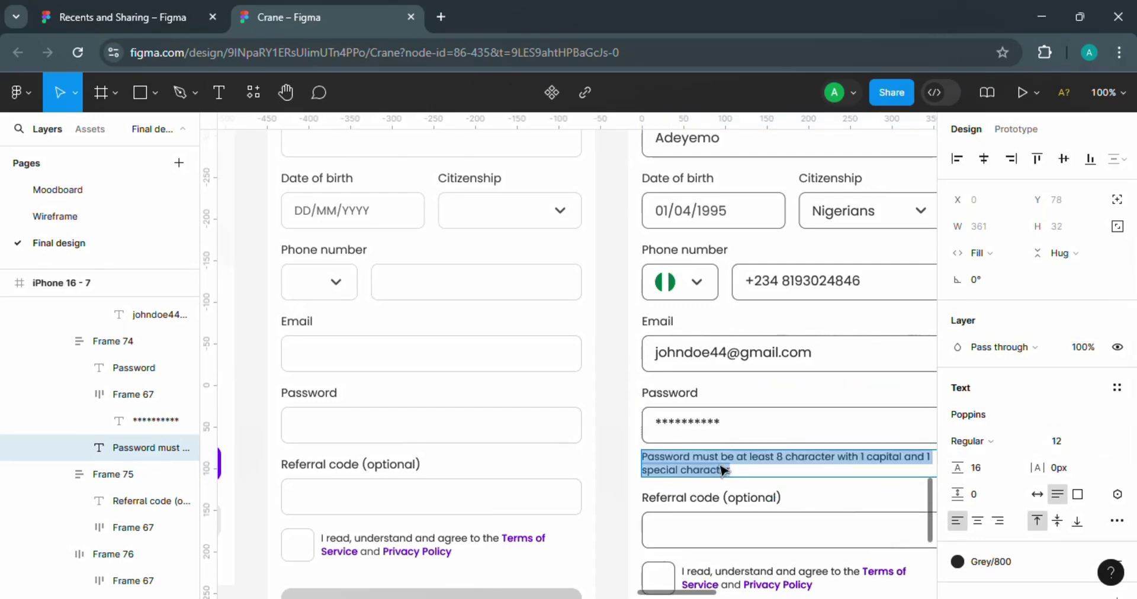
{"action": "key", "text": "Escape"}
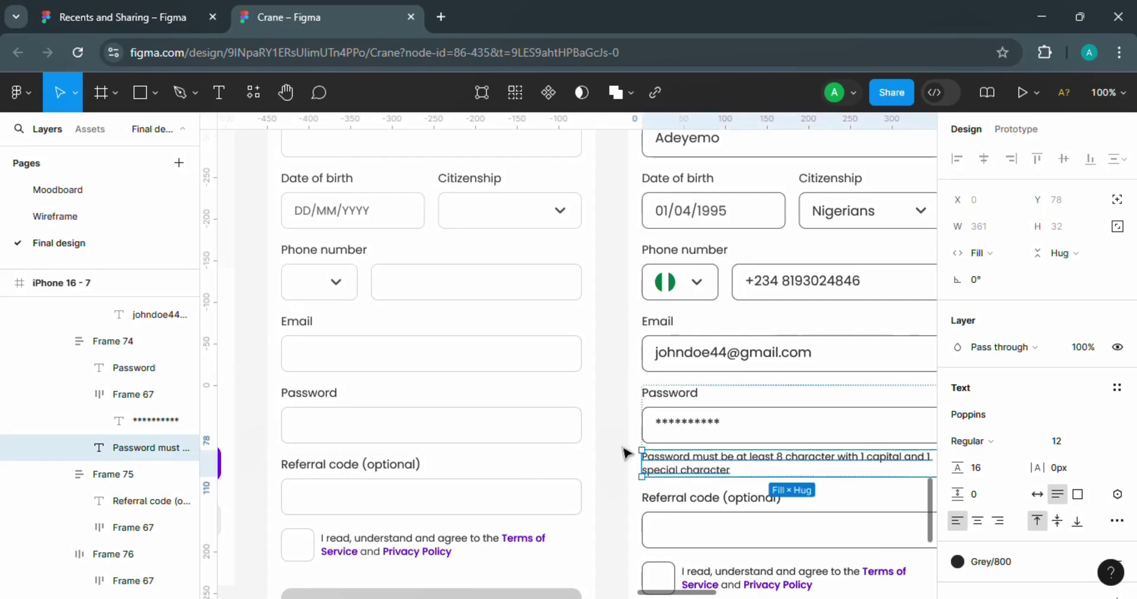
- Set the Password field's item spacing to Auto and paste the eye-off icon at its far end
{"action": "left_click", "coordinate": [796, 416]}
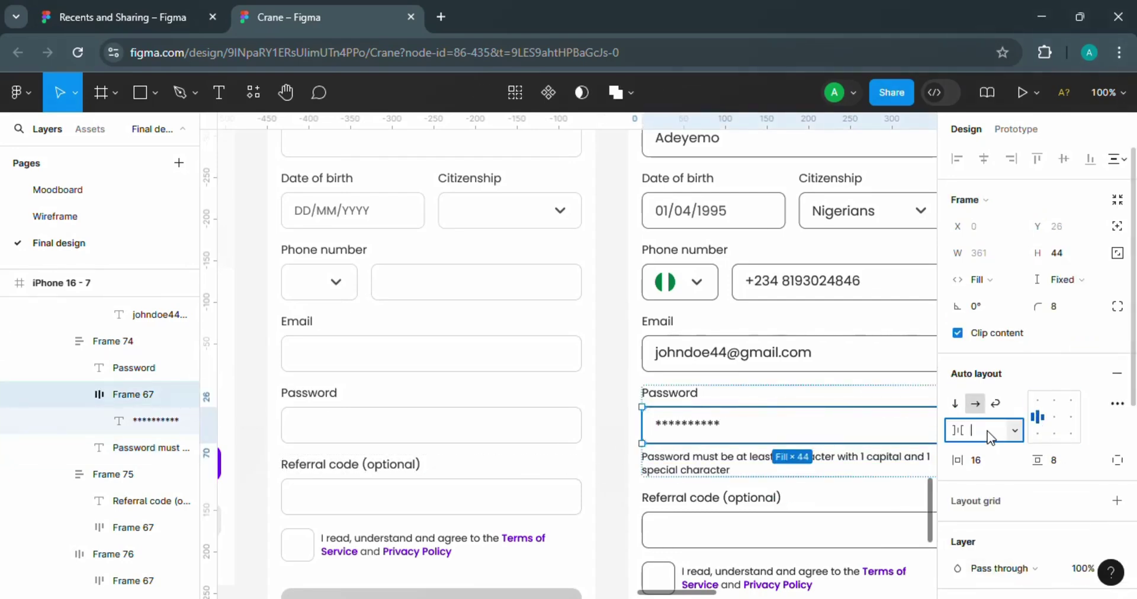
{"action": "type", "text": "auto"}
{"action": "key", "text": "Return"}
{"action": "key", "text": "ctrl+v"}
{"action": "left_click", "coordinate": [1117, 469]}
{"action": "left_click", "coordinate": [1117, 470]}
{"action": "left_click", "coordinate": [1118, 469]}
{"action": "left_click", "coordinate": [1117, 469]}
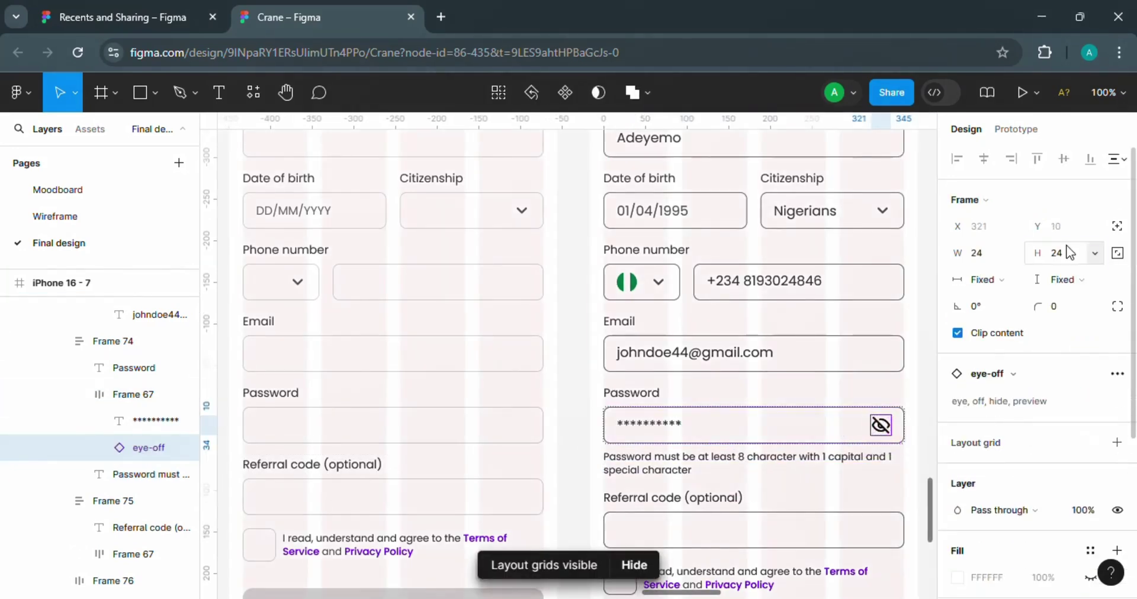
- Resize the eye-off icon to 20 × 20 and color it with the Grey/700 style
{"action": "scroll", "coordinate": [1075, 263], "scroll_direction": "down", "scroll_amount": 4}
{"action": "left_click", "coordinate": [1091, 456]}
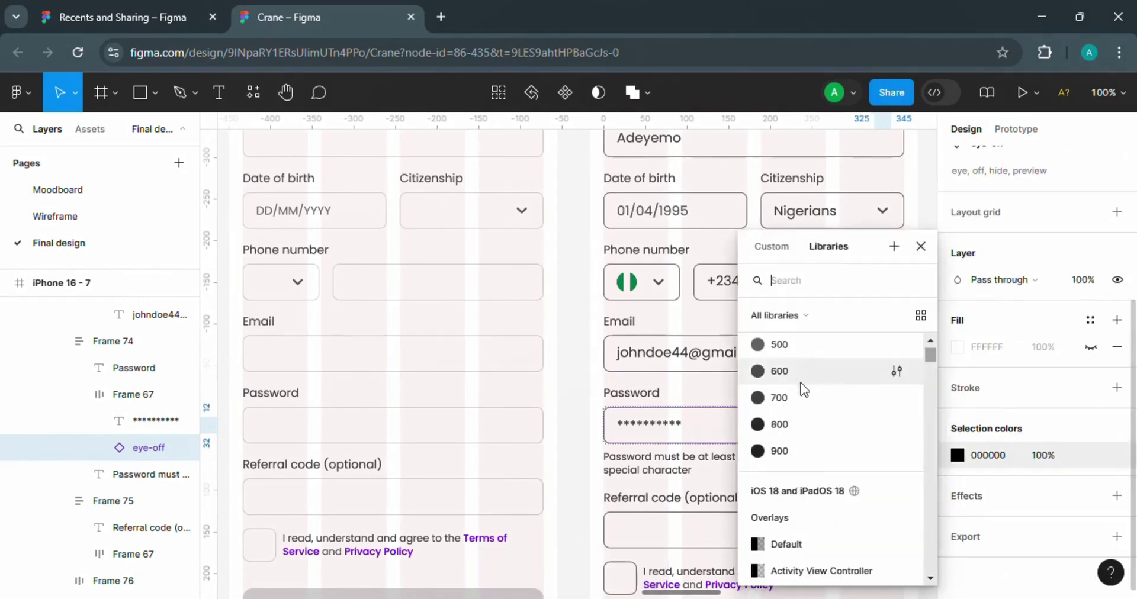
{"action": "left_click", "coordinate": [801, 396]}
{"action": "left_click", "coordinate": [769, 423]}
- Vertically center the text inside the Email and Phone number fields of iPhone 16 - 7, keeping it left-aligned
{"action": "double_click", "coordinate": [811, 356]}
{"action": "left_click", "coordinate": [798, 282]}
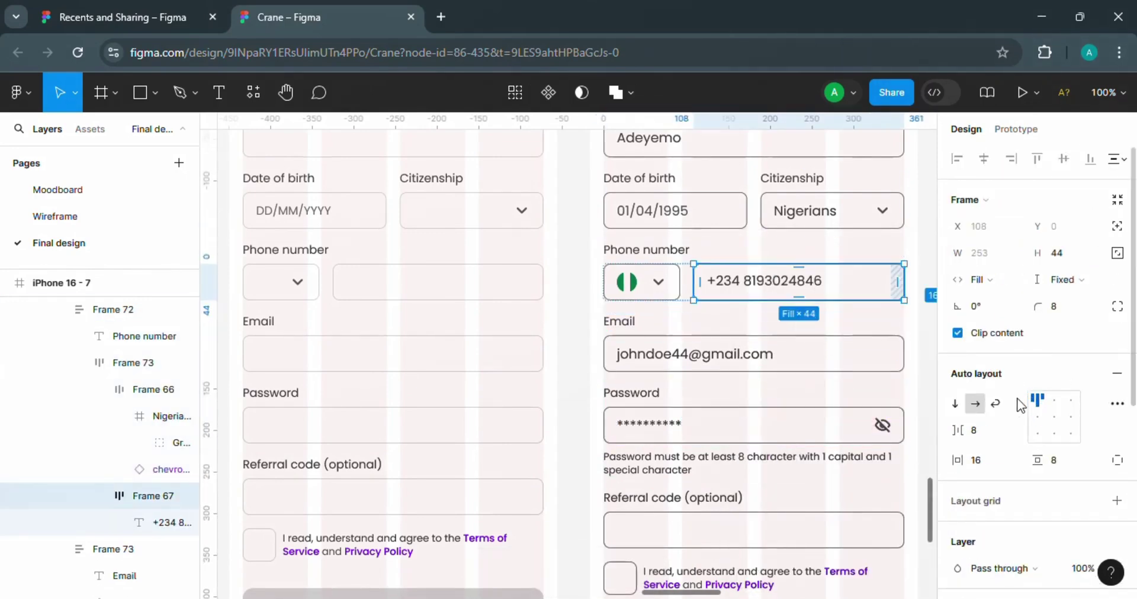
{"action": "left_click", "coordinate": [829, 211]}
{"action": "left_click", "coordinate": [707, 220]}
{"action": "left_click", "coordinate": [829, 144]}
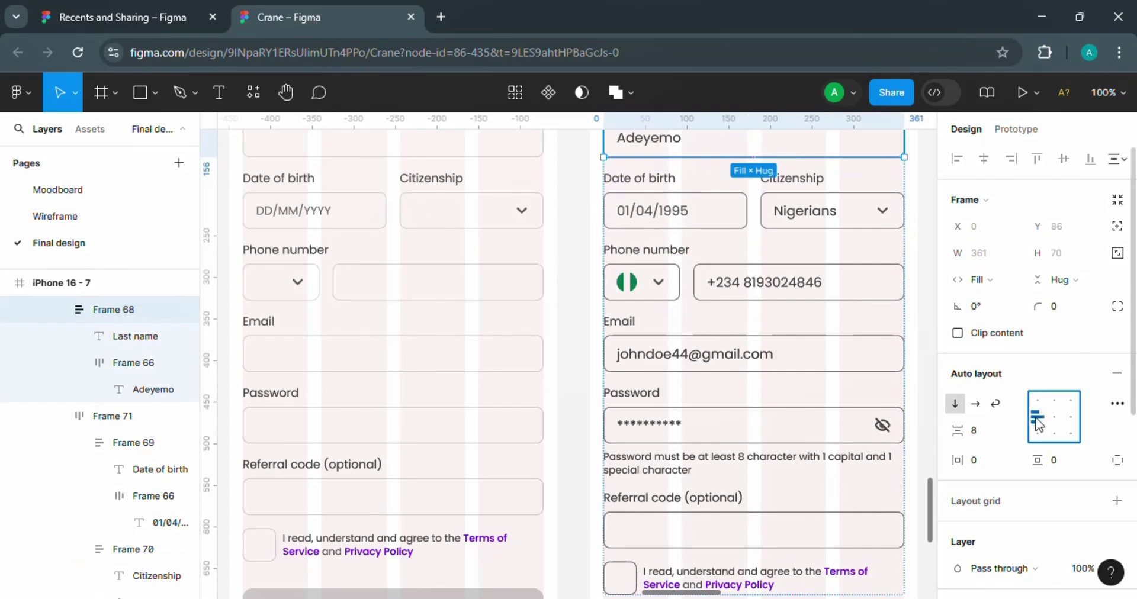
{"action": "scroll", "coordinate": [832, 321], "scroll_direction": "up", "scroll_amount": 3}
{"action": "left_click", "coordinate": [1037, 417]}
{"action": "left_click_drag", "start_coordinate": [880, 291], "coordinate": [1040, 397]}
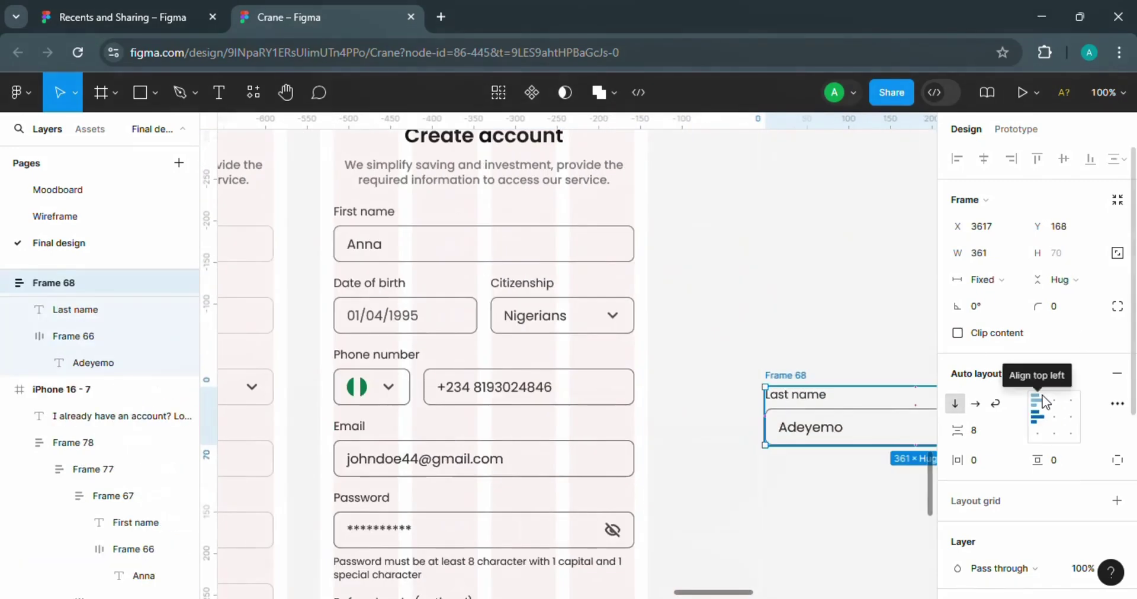
{"action": "key", "text": "ctrl+z"}
{"action": "key", "text": "ctrl+z"}
- Left-align and vertically center the contents of the Last name field, and select the First name field
{"action": "left_click", "coordinate": [1037, 416]}
{"action": "left_click", "coordinate": [488, 284]}
{"action": "left_click", "coordinate": [484, 241]}
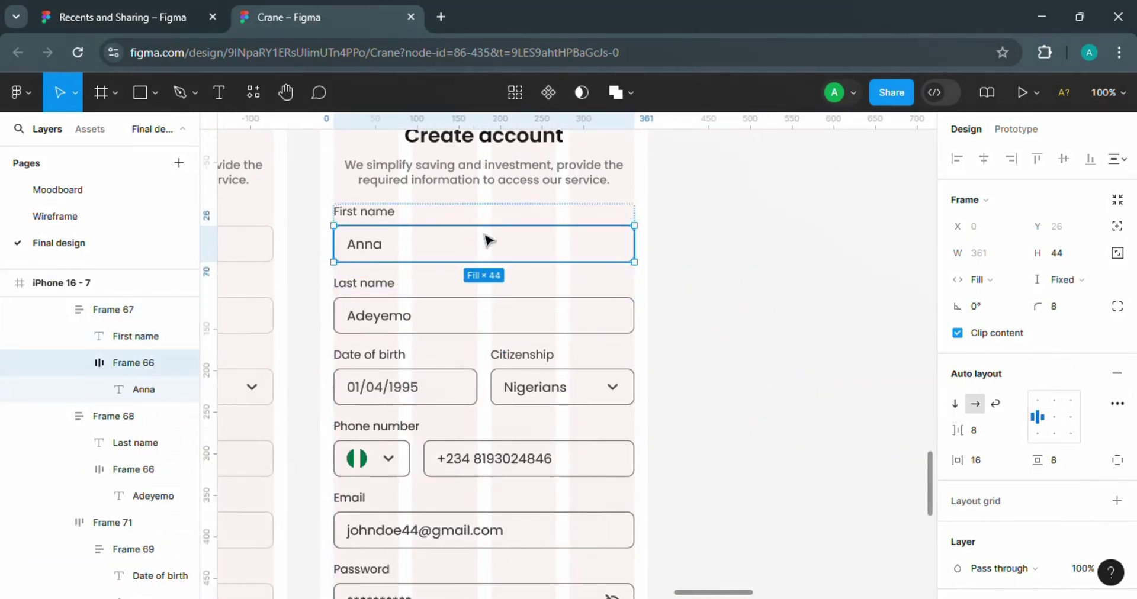
- Copy the completed Password group from iPhone 16 - 7 into the form of iPhone 16 - 6, directly above its empty Password group
{"action": "left_click", "coordinate": [719, 586]}
{"action": "scroll", "coordinate": [719, 592], "scroll_direction": "down", "scroll_amount": 5}
{"action": "left_click_drag", "start_coordinate": [720, 594], "coordinate": [704, 593]}
{"action": "double_click", "coordinate": [579, 309]}
{"action": "double_click", "coordinate": [578, 311]}
{"action": "key", "text": "Escape"}
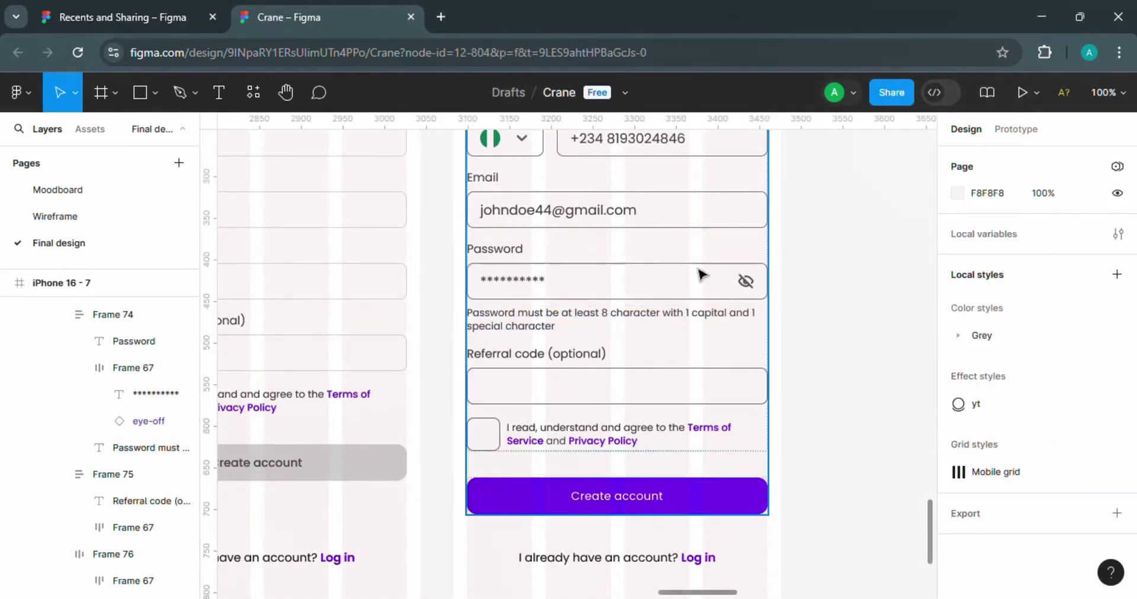
{"action": "double_click", "coordinate": [700, 253]}
{"action": "key", "text": "ctrl+minus"}
{"action": "double_click", "coordinate": [455, 247]}
{"action": "left_click", "coordinate": [432, 357]}
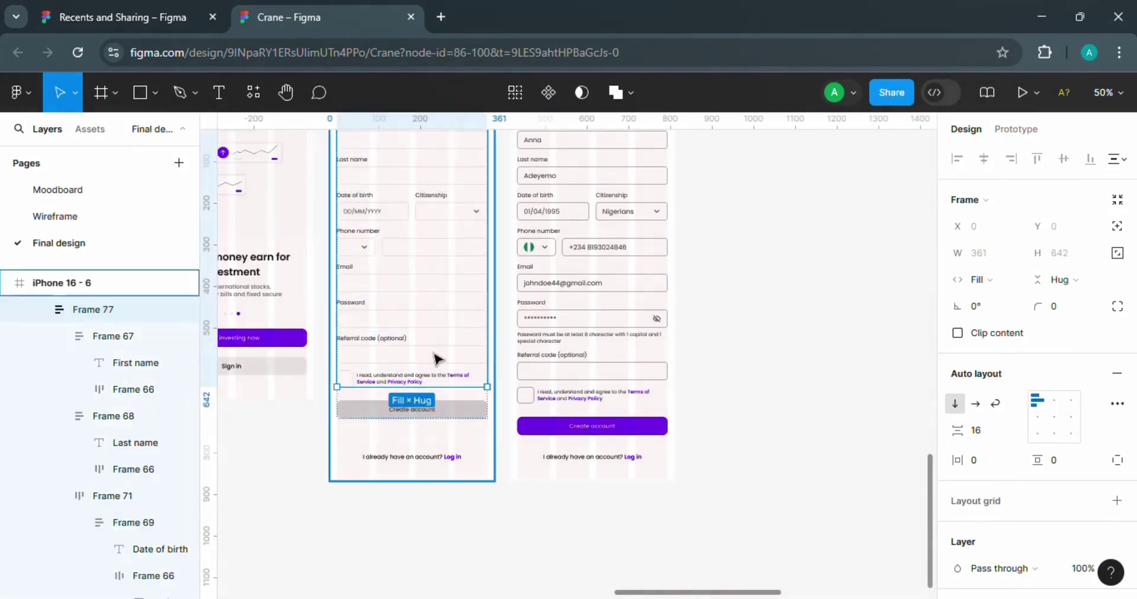
{"action": "key", "text": "ctrl+v"}
- Change the pasted Password field's outline to the lighter grey used by the empty fields
{"action": "double_click", "coordinate": [445, 323]}
{"action": "scroll", "coordinate": [1006, 300], "scroll_direction": "down", "scroll_amount": 6}
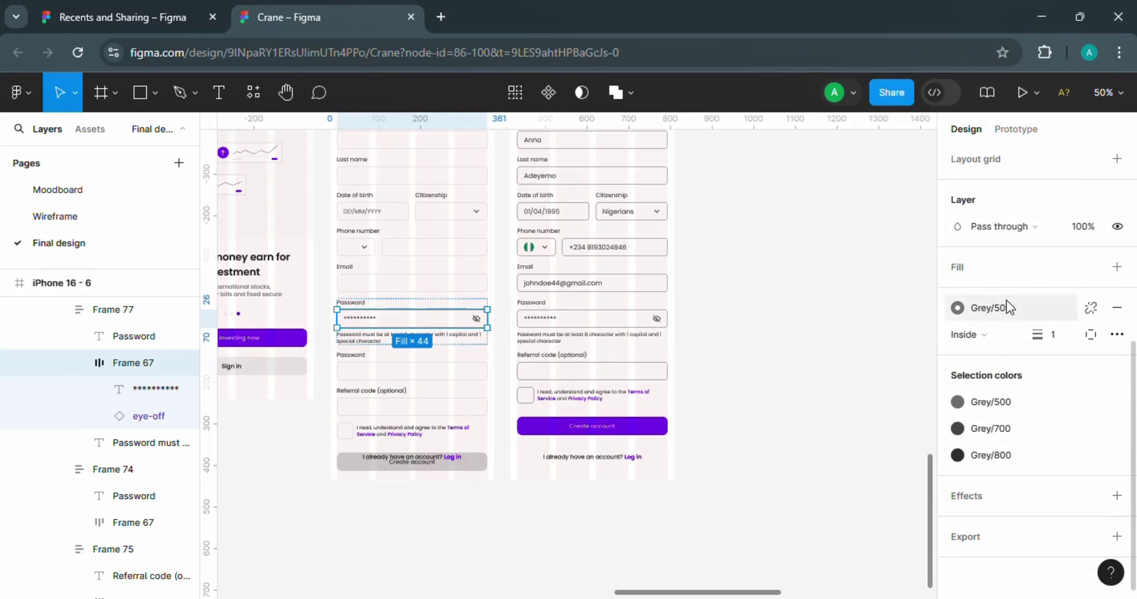
{"action": "left_click", "coordinate": [1006, 300]}
- Hide the asterisks in the pasted Password field and align the eye-off icon to its right end
{"action": "left_click", "coordinate": [370, 322]}
{"action": "key", "text": "ctrl+shift+h"}
{"action": "left_click", "coordinate": [472, 325]}
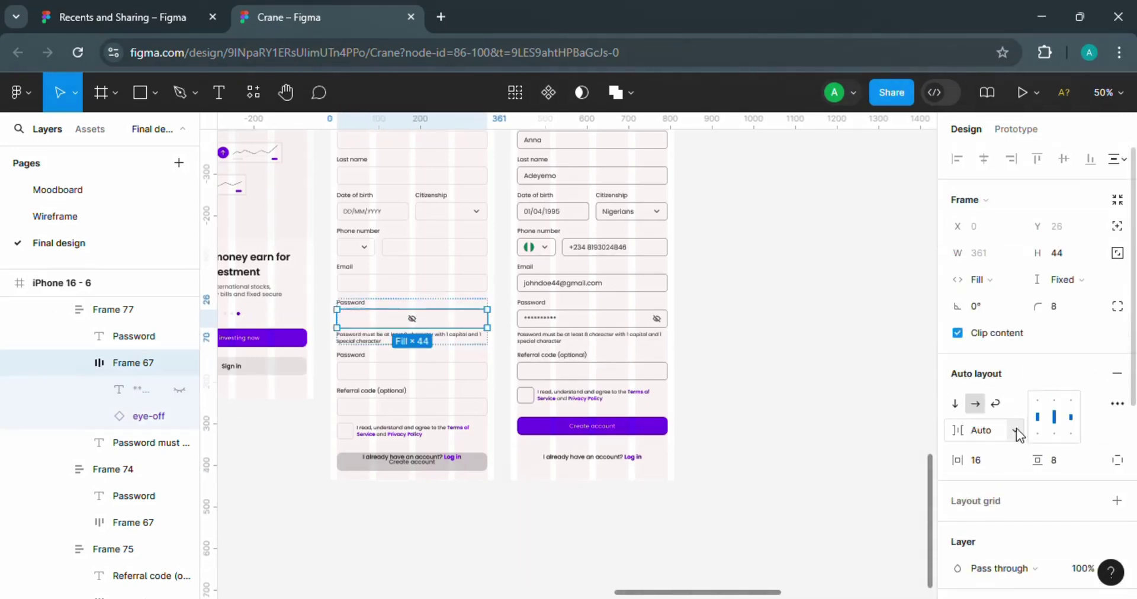
{"action": "left_click", "coordinate": [764, 397]}
- Delete the original empty Password group from the form of iPhone 16 - 6
{"action": "double_click", "coordinate": [456, 374]}
{"action": "double_click", "coordinate": [456, 374]}
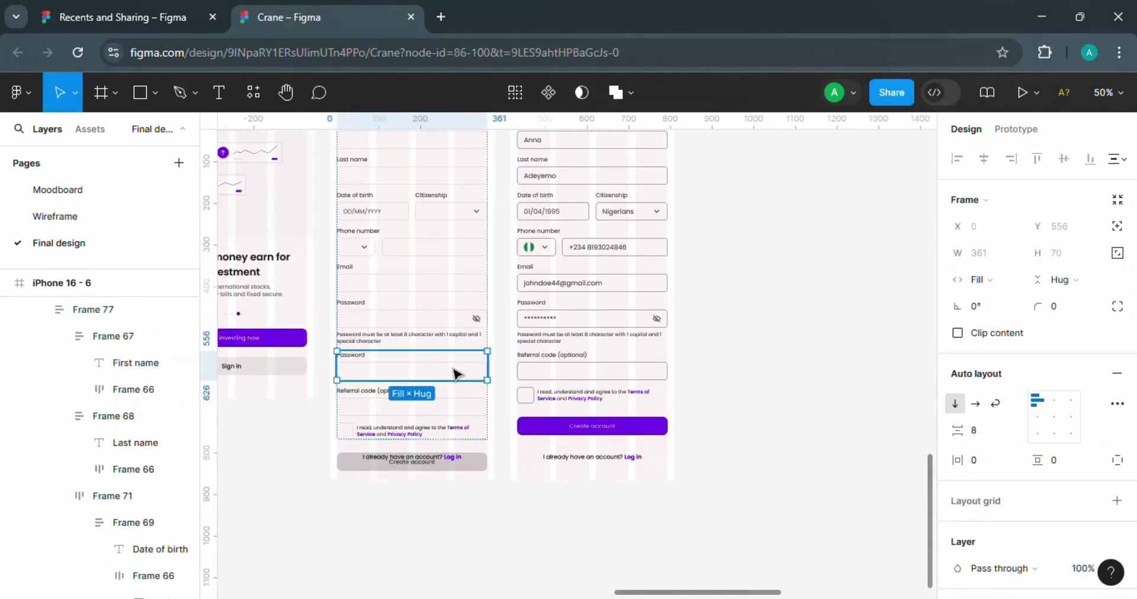
{"action": "key", "text": "Delete"}
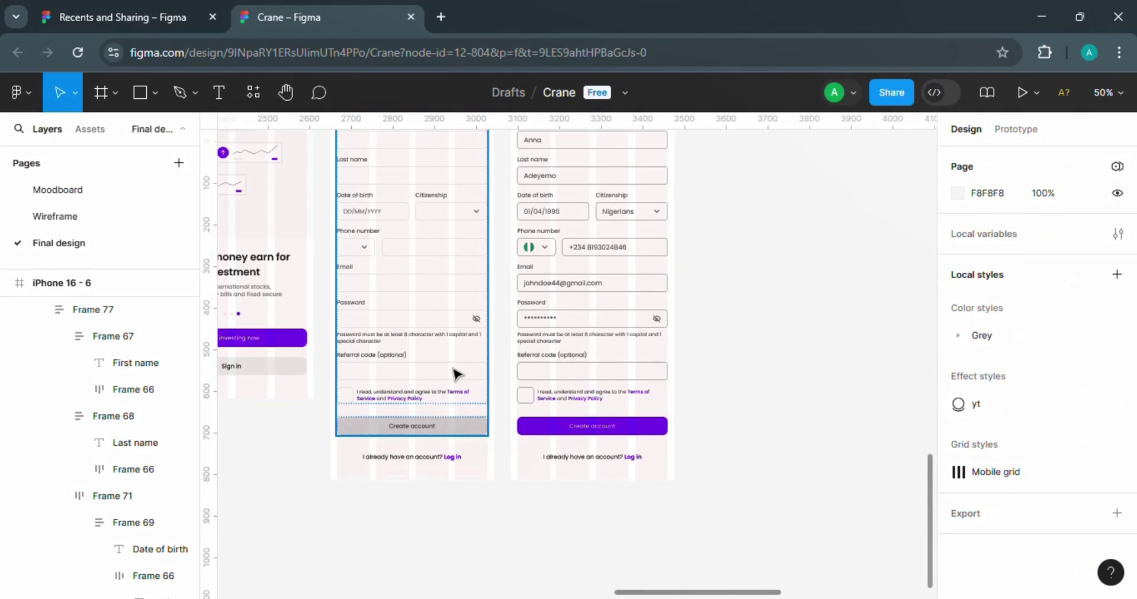
- Change the outline of the terms checkbox in iPhone 16 - 7 to the Create account button's purple, 7000FE
{"action": "left_click", "coordinate": [525, 395]}
{"action": "left_click", "coordinate": [526, 394]}
{"action": "scroll", "coordinate": [1036, 355], "scroll_direction": "down", "scroll_amount": 3}
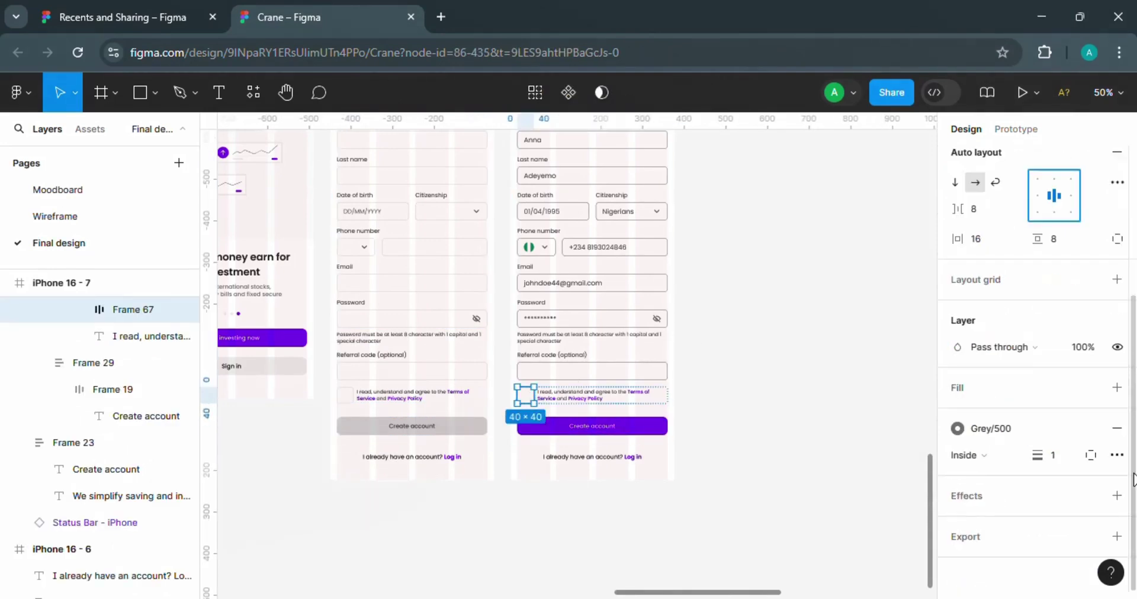
{"action": "left_click", "coordinate": [994, 428]}
{"action": "left_click", "coordinate": [1091, 428]}
{"action": "left_click", "coordinate": [957, 455]}
{"action": "left_click", "coordinate": [759, 408]}
{"action": "left_click", "coordinate": [659, 429]}
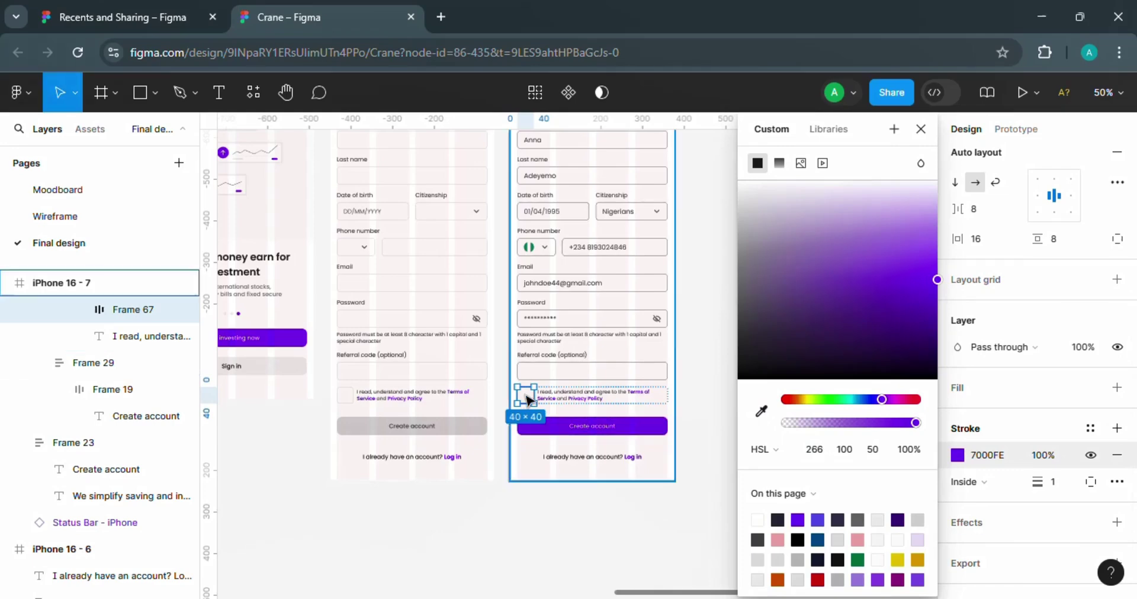
- Paste the check icon into the terms checkbox at 20 × 20 and color it with the Create account button's purple
{"action": "key", "text": "ctrl+v"}
{"action": "scroll", "coordinate": [1091, 253], "scroll_direction": "up", "scroll_amount": 3}
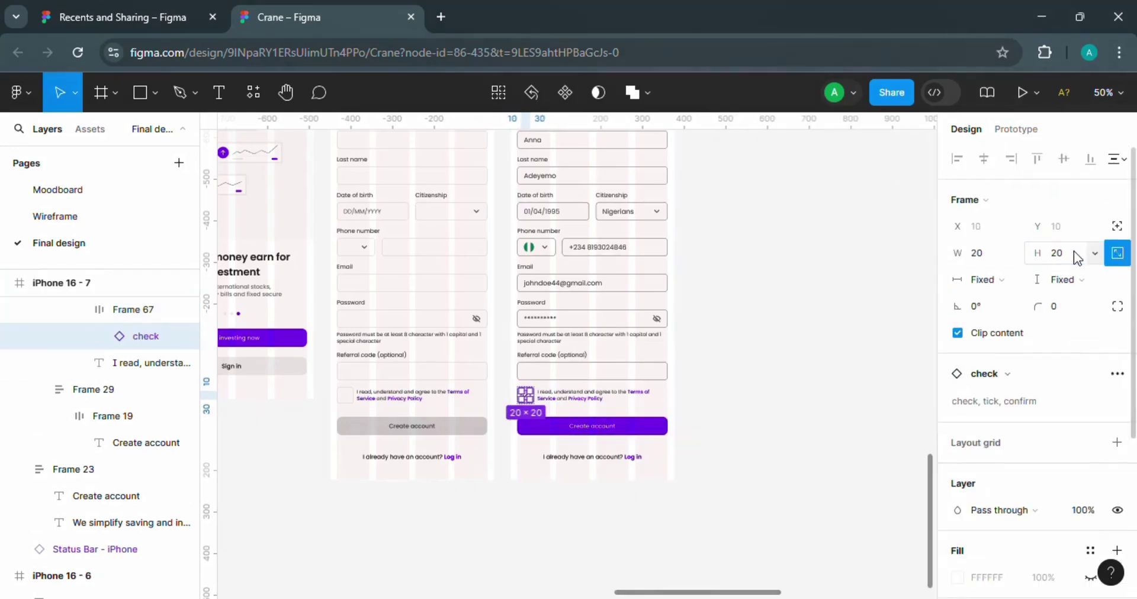
{"action": "left_click_drag", "start_coordinate": [1133, 322], "coordinate": [1134, 474]}
{"action": "left_click", "coordinate": [958, 455]}
{"action": "left_click", "coordinate": [760, 409]}
{"action": "left_click", "coordinate": [659, 428]}
{"action": "left_click", "coordinate": [687, 363]}
- Duplicate the iPhone 16 - 7 screen and change the copy's title to "Phone number verification"
{"action": "key", "text": "ctrl+minus"}
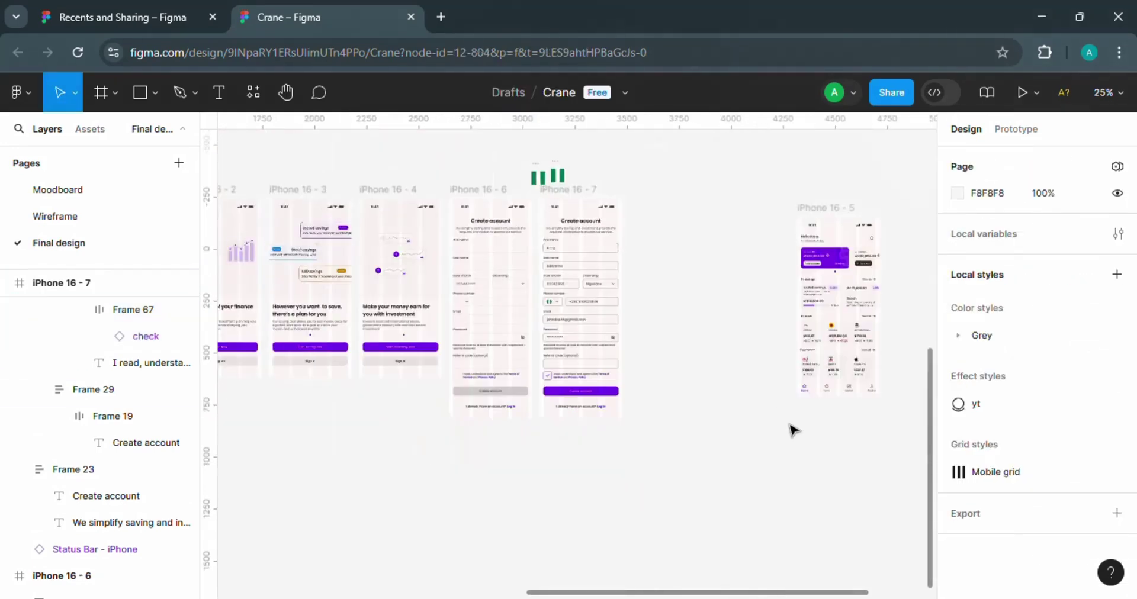
{"action": "left_click", "coordinate": [578, 192]}
{"action": "key", "text": "ctrl+d"}
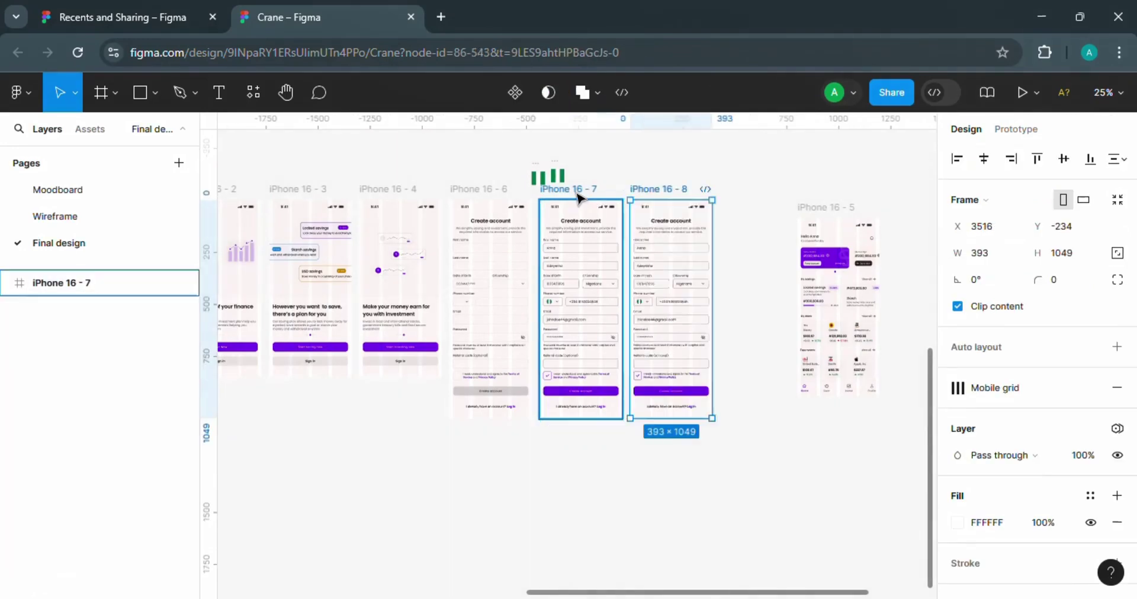
{"action": "double_click", "coordinate": [687, 223]}
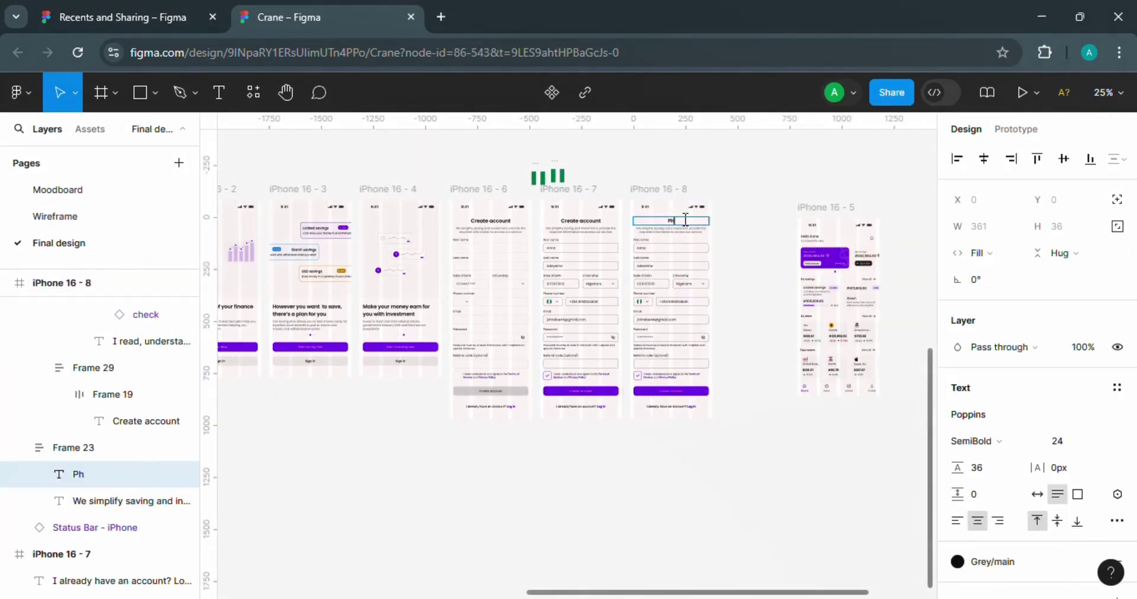
{"action": "type", "text": "Phone number verification"}
- Delete the whole form group, including the Create account button, from iPhone 16 - 8
{"action": "left_click", "coordinate": [705, 322]}
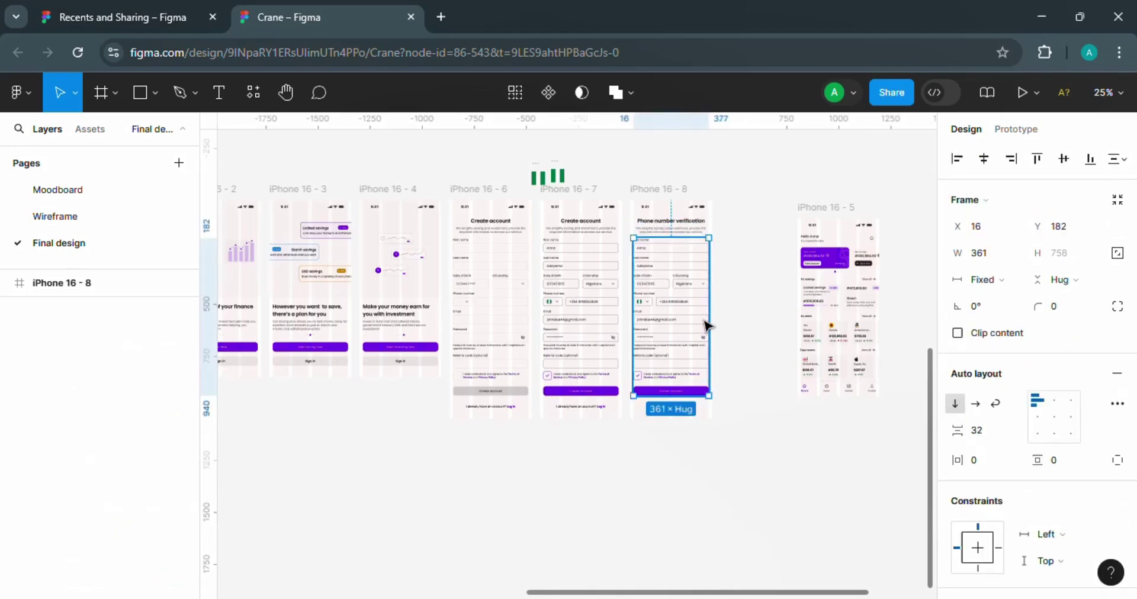
{"action": "left_click_drag", "start_coordinate": [702, 593], "coordinate": [720, 595]}
{"action": "key", "text": "ctrl+plus"}
{"action": "left_click_drag", "start_coordinate": [929, 560], "coordinate": [928, 521]}
{"action": "left_click", "coordinate": [342, 386]}
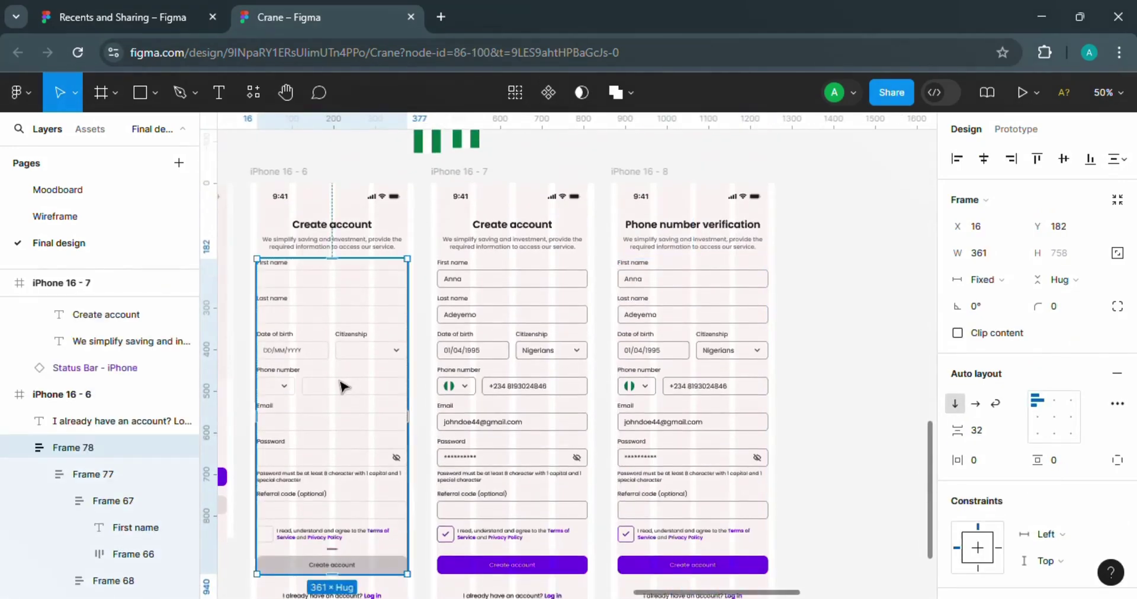
{"action": "left_click", "coordinate": [718, 369]}
{"action": "key", "text": "Delete"}
- Place a copy of the empty First name field from iPhone 16 - 6 below the heading of iPhone 16 - 8
{"action": "left_click", "coordinate": [336, 314]}
{"action": "double_click", "coordinate": [350, 279]}
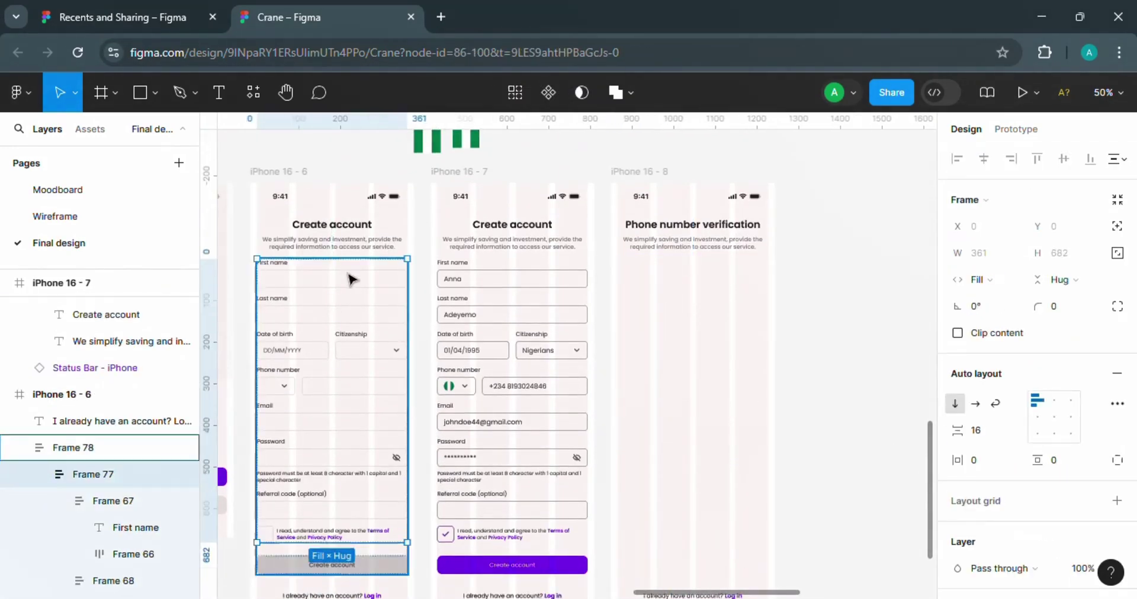
{"action": "left_click", "coordinate": [350, 279]}
{"action": "left_click_drag", "start_coordinate": [350, 279], "coordinate": [708, 285]}
- Replace the subtitle of iPhone 16 - 8 with "We sent you a 6-code digit to verify your phone number"
{"action": "key", "text": "ctrl+plus"}
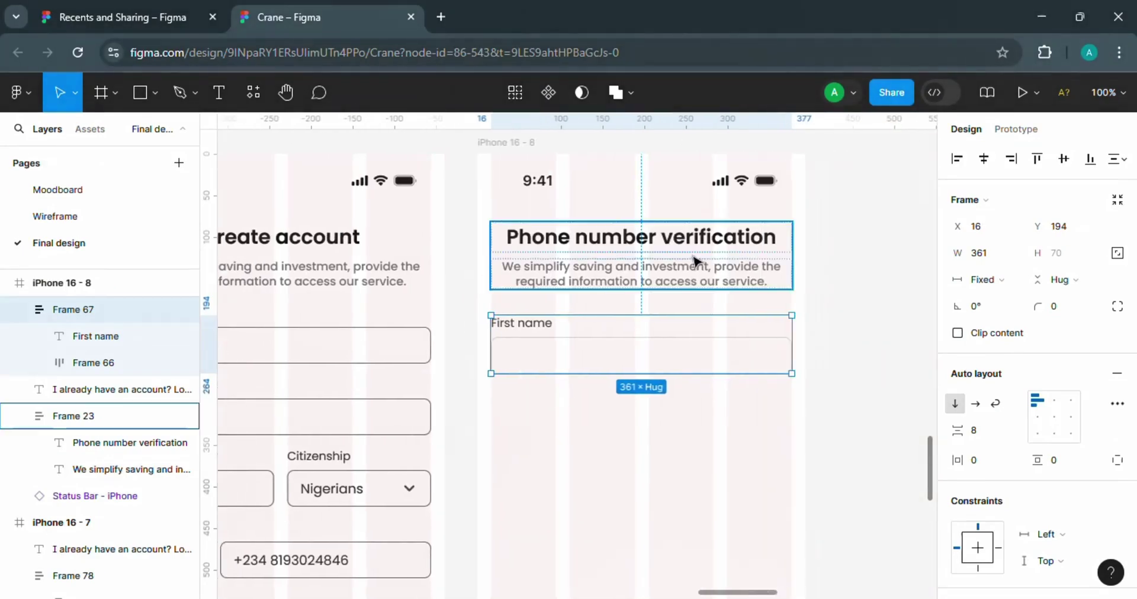
{"action": "key", "text": "t"}
{"action": "left_click", "coordinate": [684, 275]}
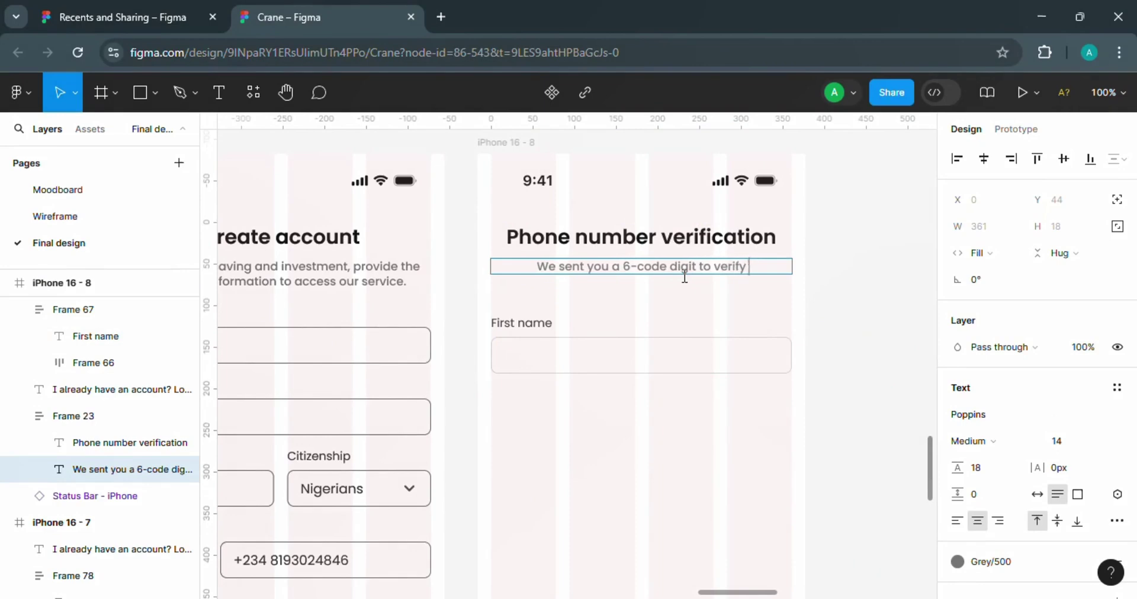
{"action": "type", "text": "mber"}
{"action": "left_click", "coordinate": [850, 372]}
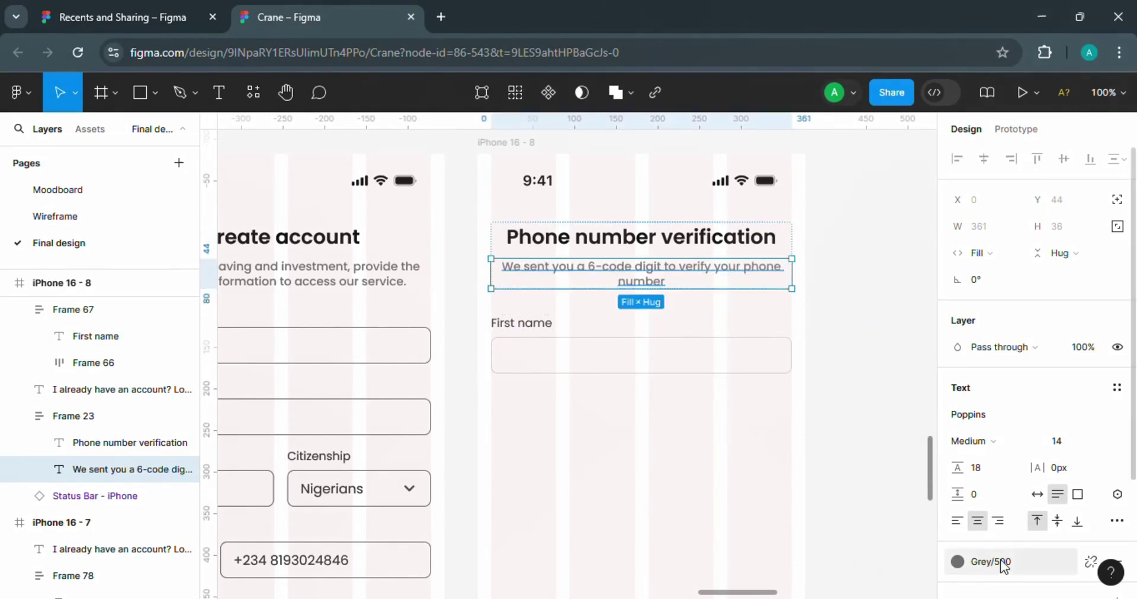
- Change the subtitle color to the Grey/600 style on both iPhone 16 - 8 and iPhone 16 - 7
{"action": "left_click", "coordinate": [1001, 562]}
{"action": "left_click", "coordinate": [817, 513]}
{"action": "left_click", "coordinate": [320, 254]}
{"action": "scroll", "coordinate": [1036, 356], "scroll_direction": "down", "scroll_amount": 3}
{"action": "left_click", "coordinate": [957, 458]}
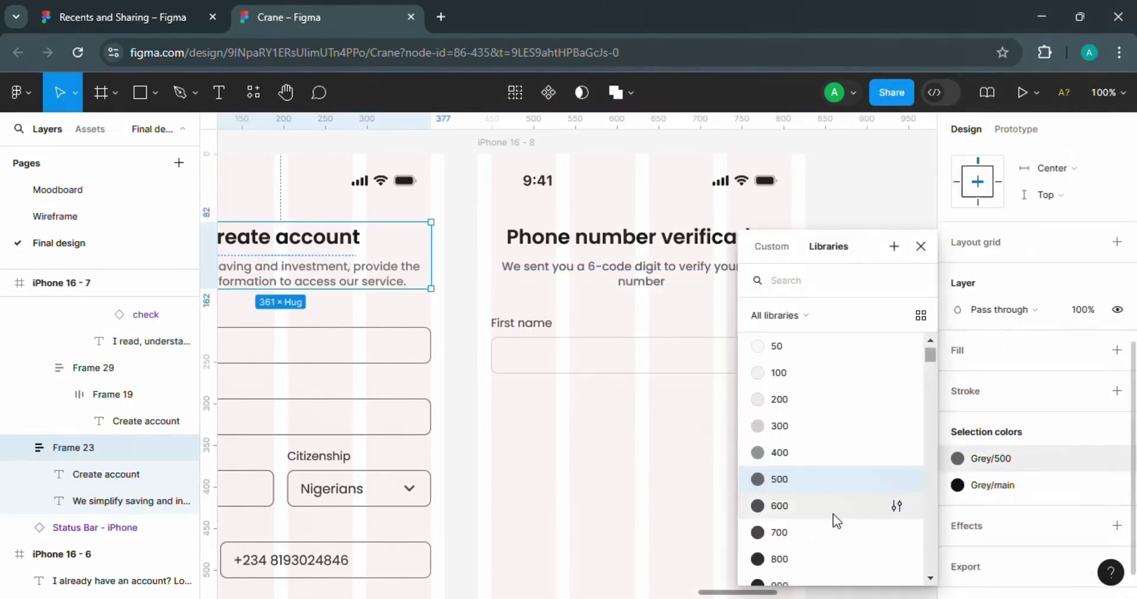
{"action": "scroll", "coordinate": [840, 505], "scroll_direction": "down", "scroll_amount": 1}
{"action": "left_click", "coordinate": [840, 505]}
{"action": "left_click", "coordinate": [651, 269]}
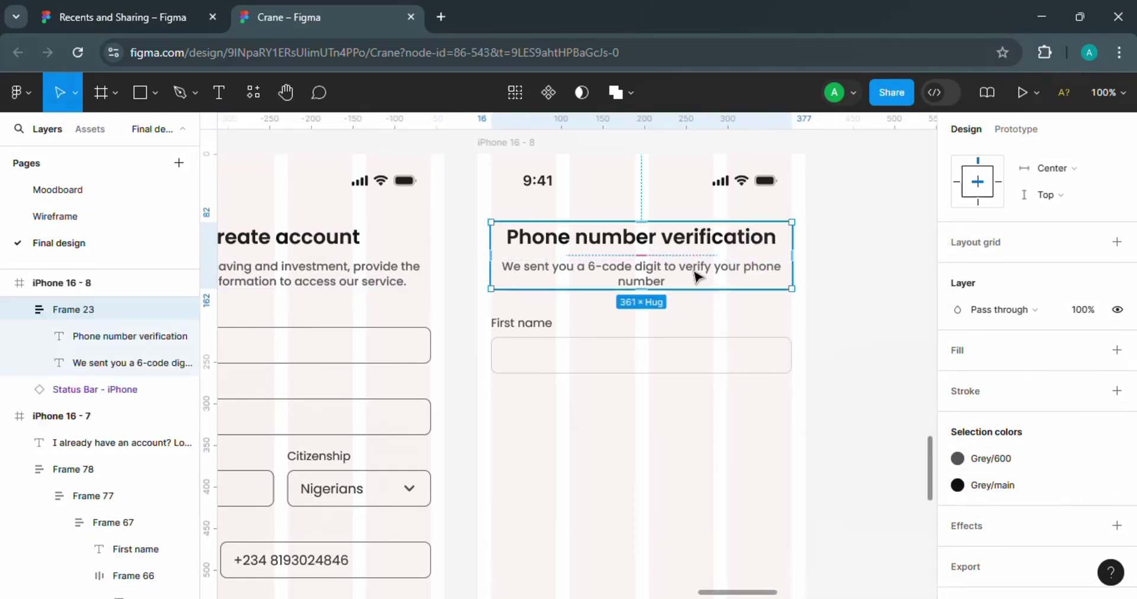
- Change the First name label in iPhone 16 - 8 to "Enter 6-digit code"
{"action": "left_click", "coordinate": [568, 361]}
{"action": "double_click", "coordinate": [530, 329]}
{"action": "double_click", "coordinate": [530, 324]}
{"action": "type", "text": "Enter 6-digit code"}
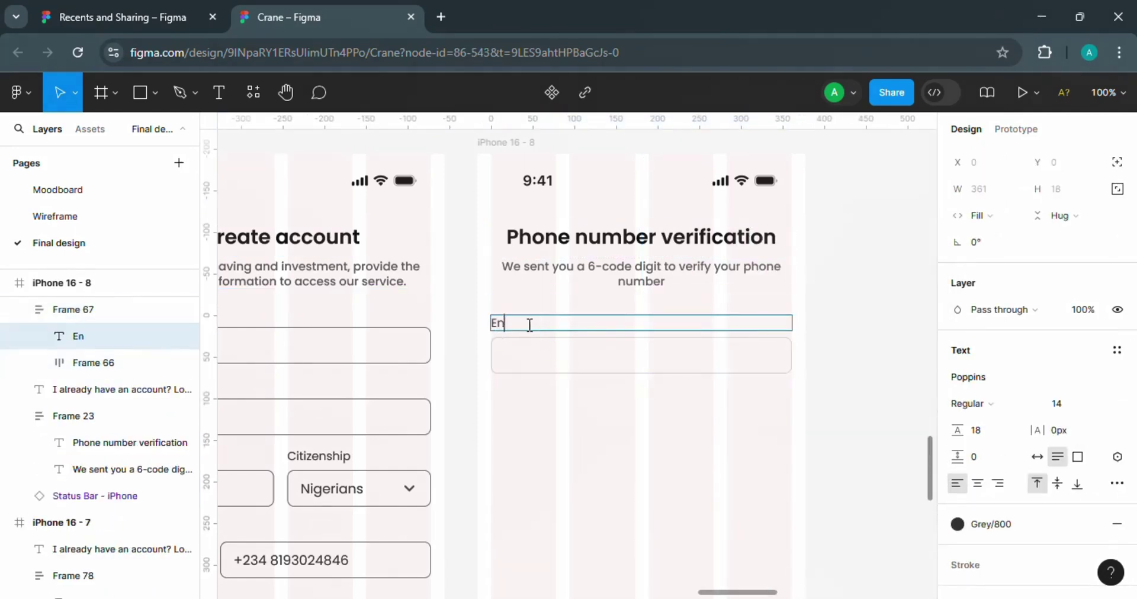
- Duplicate the empty field under "Enter 6-digit code" and resize both fields to 40 × 40
{"action": "left_click", "coordinate": [594, 362]}
{"action": "key", "text": "ctrl+d"}
{"action": "left_click", "coordinate": [722, 363], "text": "shift"}
{"action": "scroll", "coordinate": [1036, 266], "scroll_direction": "up", "scroll_amount": 4}
{"action": "left_click", "coordinate": [1059, 253]}
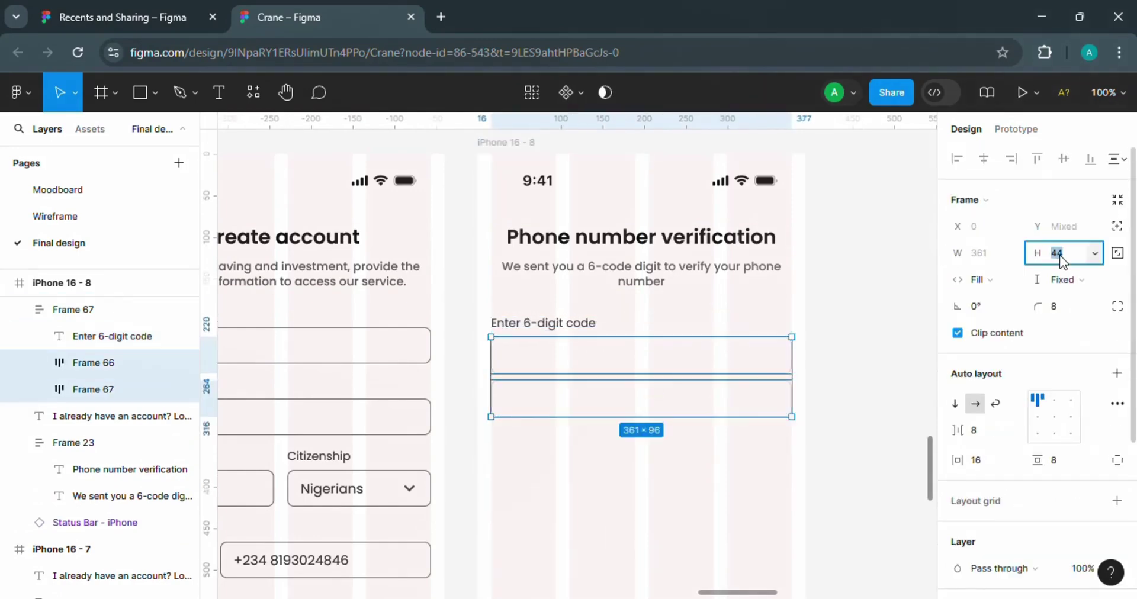
{"action": "type", "text": "40"}
{"action": "key", "text": "Return"}
{"action": "left_click", "coordinate": [988, 254]}
{"action": "type", "text": "40"}
{"action": "key", "text": "Return"}
- Wrap the two code boxes in a horizontal auto layout that fills the available width with Auto spacing
{"action": "key", "text": "shift+a"}
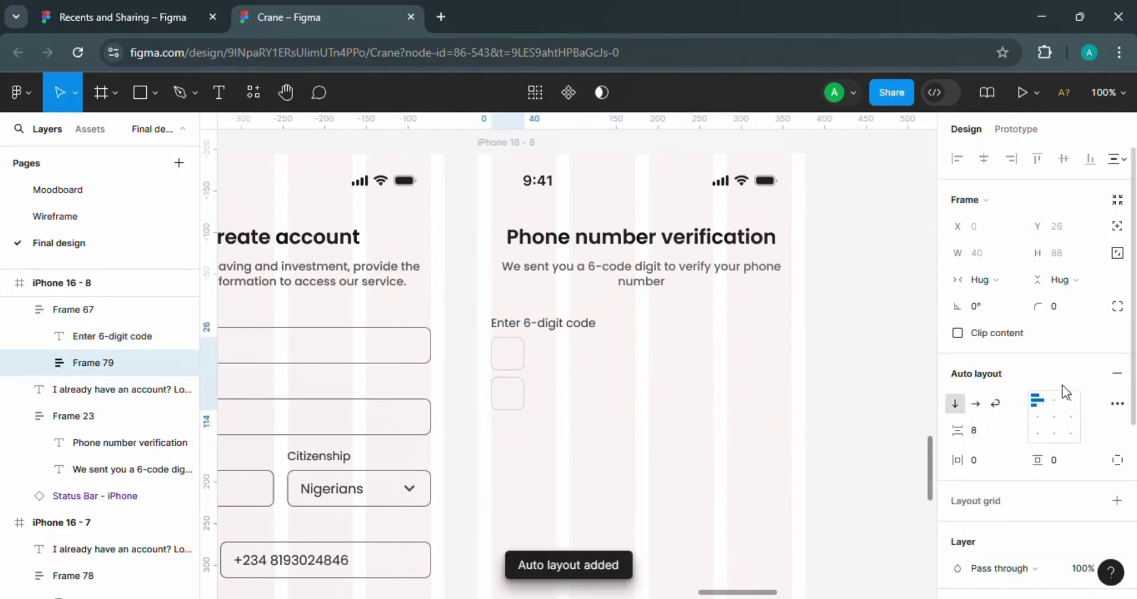
{"action": "left_click", "coordinate": [975, 404]}
{"action": "left_click", "coordinate": [985, 280]}
{"action": "left_click", "coordinate": [1000, 306]}
{"action": "left_click", "coordinate": [989, 432]}
{"action": "type", "text": "auto"}
{"action": "key", "text": "Return"}
- Duplicate the second code box four times to complete a row of six
{"action": "double_click", "coordinate": [776, 353]}
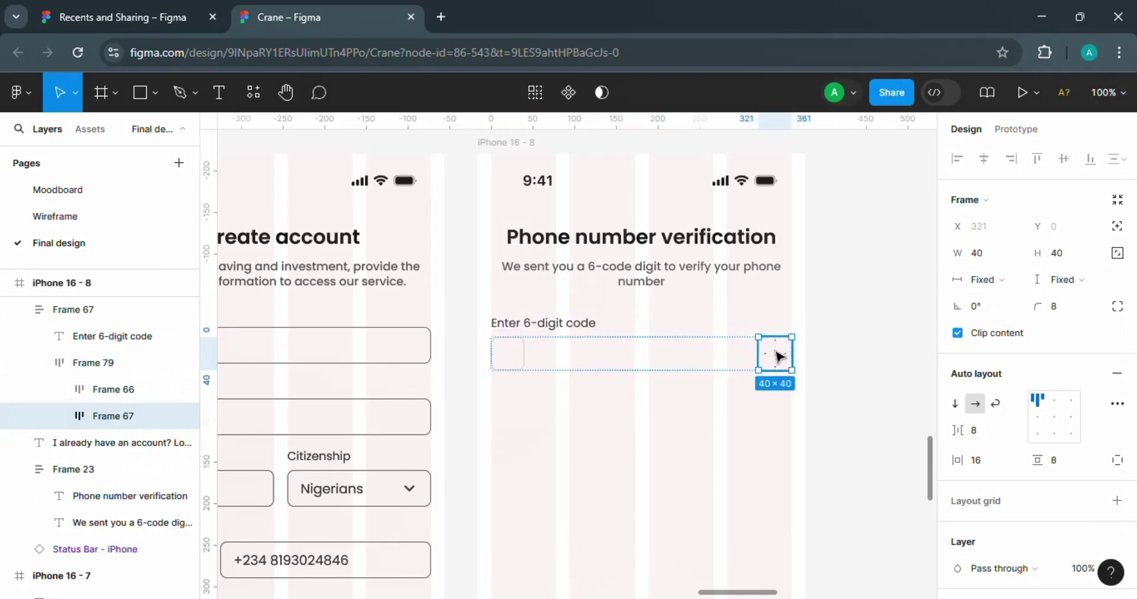
{"action": "key", "text": "ctrl+d"}
{"action": "key", "text": "ctrl+d"}
{"action": "key", "text": "ctrl+d"}
{"action": "key", "text": "ctrl+d"}
{"action": "left_click", "coordinate": [870, 376]}
- Add the text "Didn't receive the code? Resend code" below the row of code boxes
{"action": "left_click", "coordinate": [637, 329]}
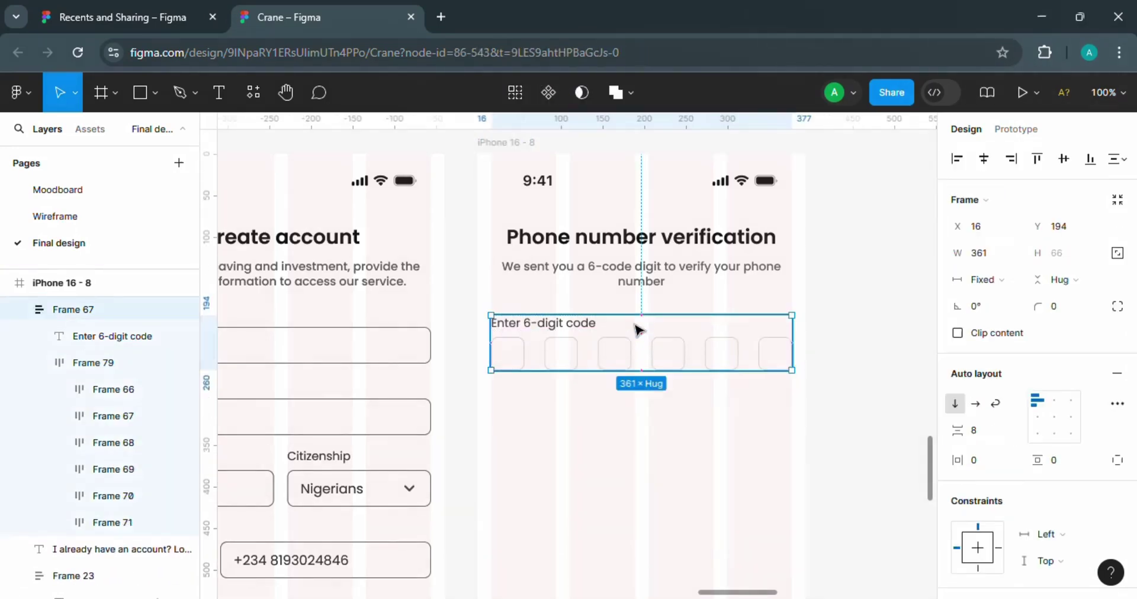
{"action": "key", "text": "t"}
{"action": "left_click", "coordinate": [491, 388]}
{"action": "type", "text": "Di"}
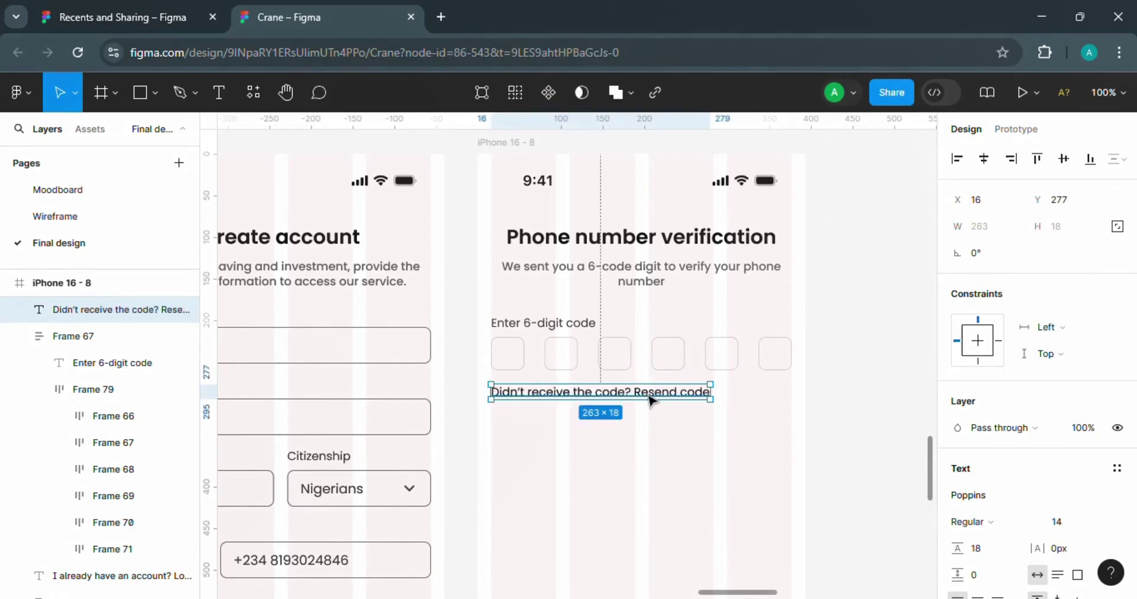
- Style "Resend code" in Medium weight and purple, and color the rest of that line Grey/600
{"action": "left_click_drag", "start_coordinate": [634, 393], "coordinate": [791, 414]}
{"action": "left_click", "coordinate": [967, 522]}
{"action": "left_click", "coordinate": [965, 264]}
{"action": "scroll", "coordinate": [962, 426], "scroll_direction": "down", "scroll_amount": 4}
{"action": "left_click", "coordinate": [957, 415]}
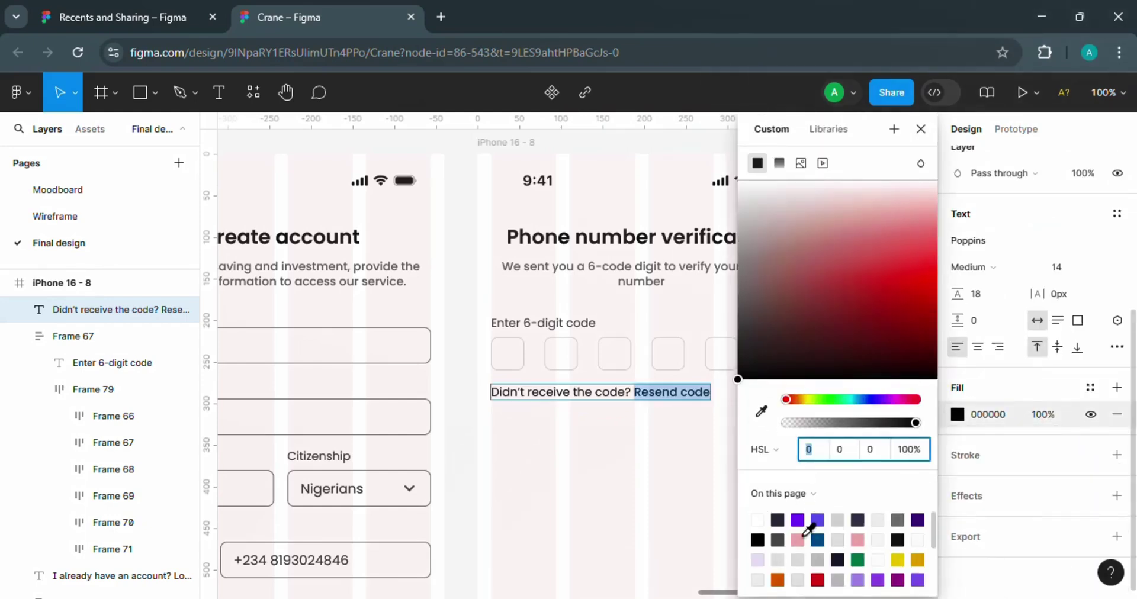
{"action": "left_click", "coordinate": [806, 529]}
{"action": "key", "text": "Escape"}
{"action": "left_click", "coordinate": [957, 522]}
- Combine the code entry group and the resend line in a vertical auto layout with a spacing of 20
{"action": "left_click", "coordinate": [710, 363], "text": "shift"}
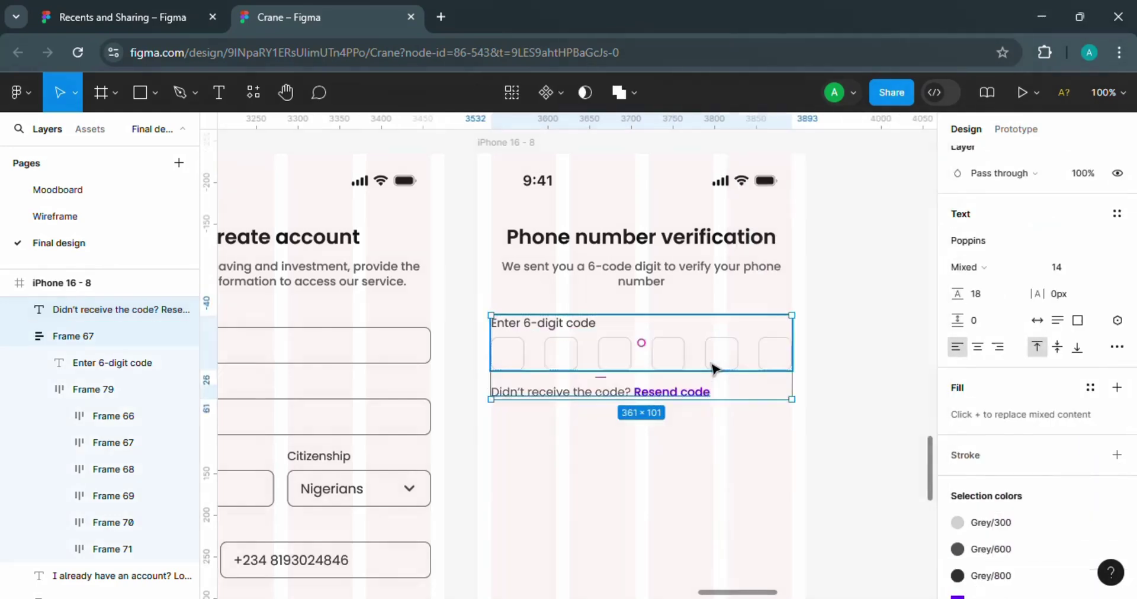
{"action": "scroll", "coordinate": [1103, 276], "scroll_direction": "up", "scroll_amount": 4}
{"action": "left_click", "coordinate": [1117, 331]}
{"action": "left_click", "coordinate": [983, 371]}
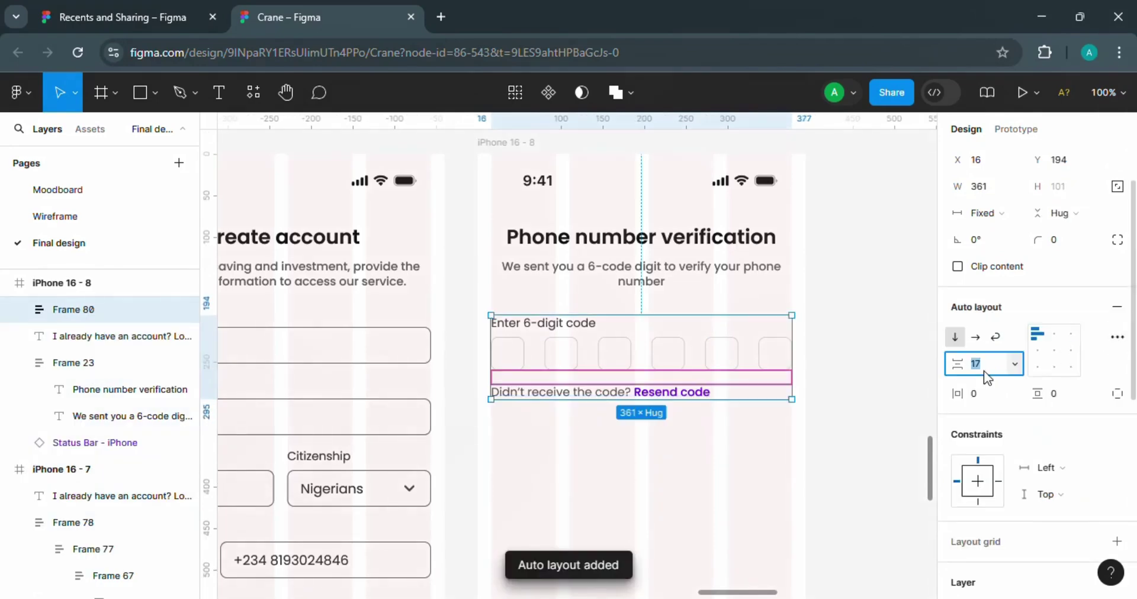
{"action": "key", "text": "BackSpace"}
{"action": "type", "text": "16"}
{"action": "key", "text": "Return"}
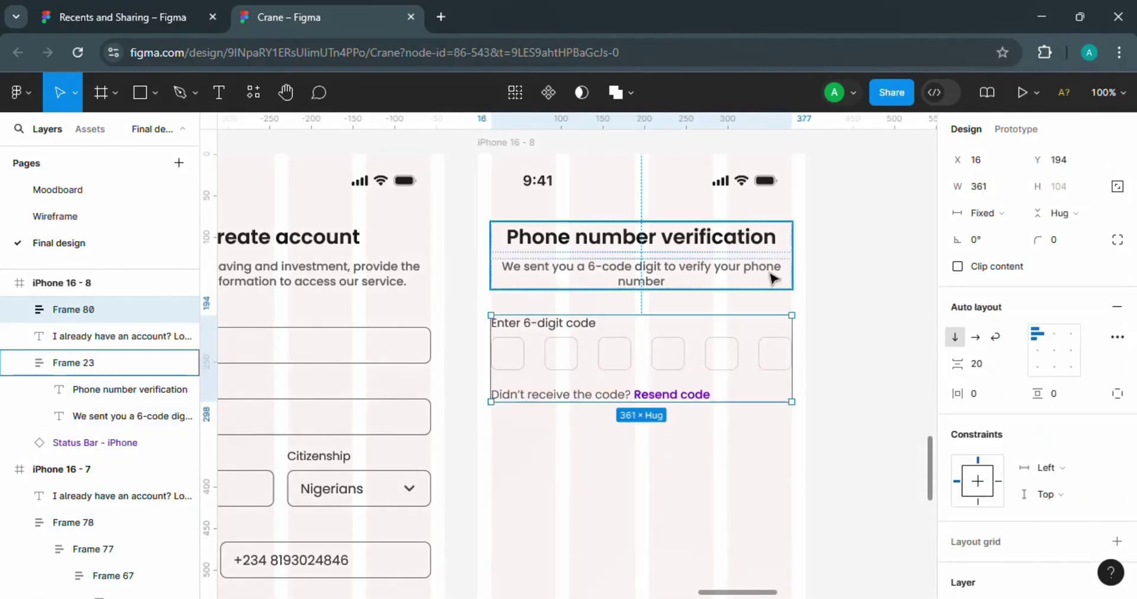
{"action": "type", "text": "22"}
{"action": "key", "text": "Return"}
{"action": "type", "text": "20"}
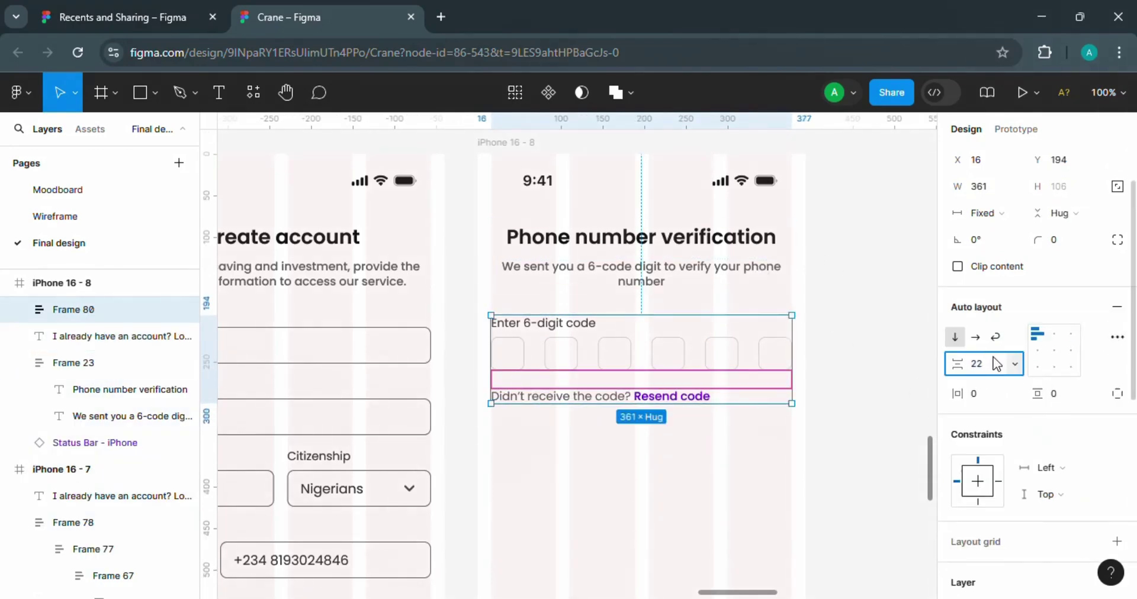
{"action": "key", "text": "Return"}
- Move the code entry block up to Y 182 in iPhone 16 - 8
{"action": "key", "text": "alt+Up"}
{"action": "key", "text": "alt+Up"}
{"action": "key", "text": "alt+Up"}
{"action": "key", "text": "alt+Up"}
{"action": "key", "text": "alt+Up"}
{"action": "key", "text": "alt+Up"}
{"action": "key", "text": "alt+Up"}
{"action": "key", "text": "alt+Up"}
{"action": "key", "text": "alt+Up"}
{"action": "key", "text": "alt+Up"}
{"action": "key", "text": "alt+Up"}
{"action": "key", "text": "alt+Up"}
- Place a copy of the grey Create account button from iPhone 16 - 6 in iPhone 16 - 8 and move the purple copy outside the frames
{"action": "scroll", "coordinate": [740, 355], "scroll_direction": "down", "scroll_amount": 4}
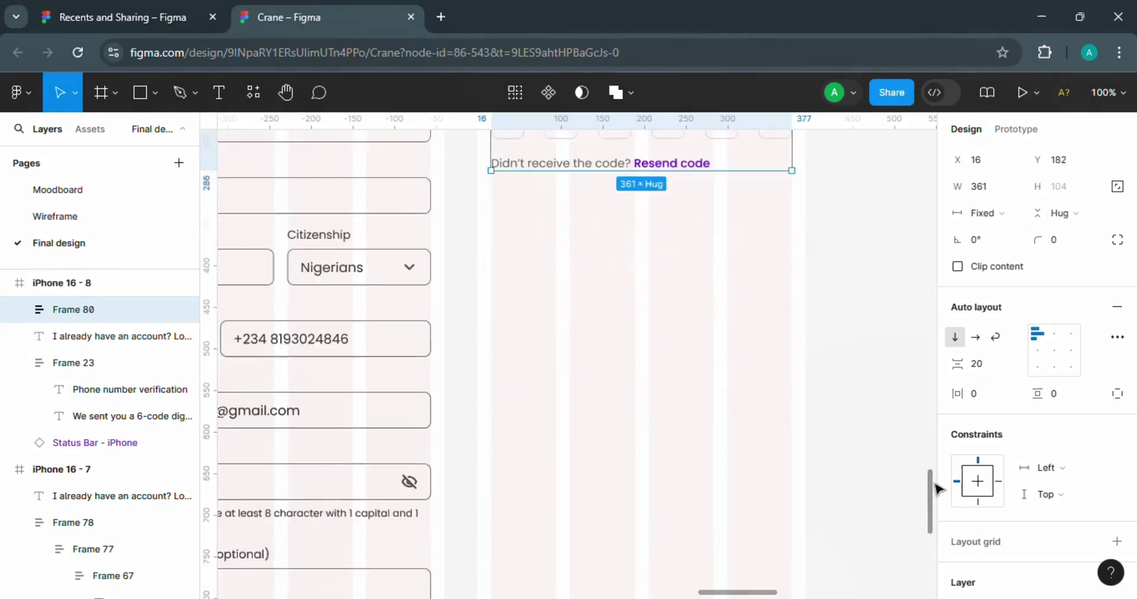
{"action": "scroll", "coordinate": [469, 518], "scroll_direction": "down", "scroll_amount": 3}
{"action": "left_click_drag", "start_coordinate": [468, 521], "coordinate": [680, 278]}
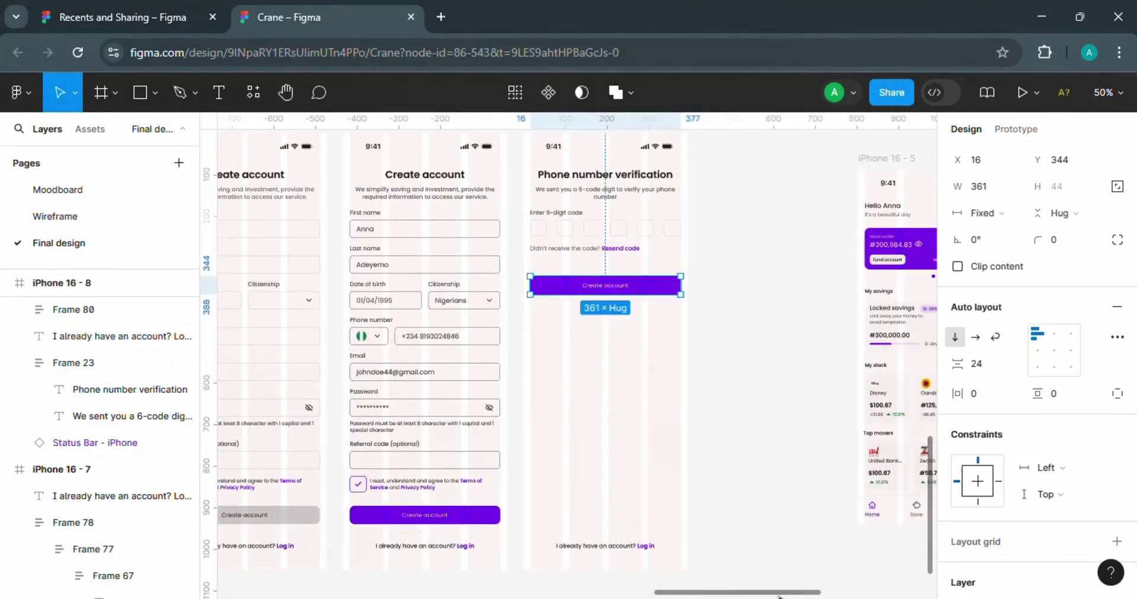
{"action": "scroll", "coordinate": [592, 355], "scroll_direction": "left", "scroll_amount": 4}
{"action": "left_click", "coordinate": [497, 515]}
{"action": "left_click_drag", "start_coordinate": [497, 515], "coordinate": [875, 335]}
{"action": "left_click_drag", "start_coordinate": [883, 288], "coordinate": [355, 542]}
- Delete the "I already have an account? Log in" line from iPhone 16 - 8 and shorten the frame to a height of 852
{"action": "left_click", "coordinate": [864, 454]}
{"action": "key", "text": "Delete"}
{"action": "key", "text": "ctrl+minus"}
{"action": "left_click_drag", "start_coordinate": [927, 503], "coordinate": [928, 476]}
{"action": "left_click", "coordinate": [723, 457]}
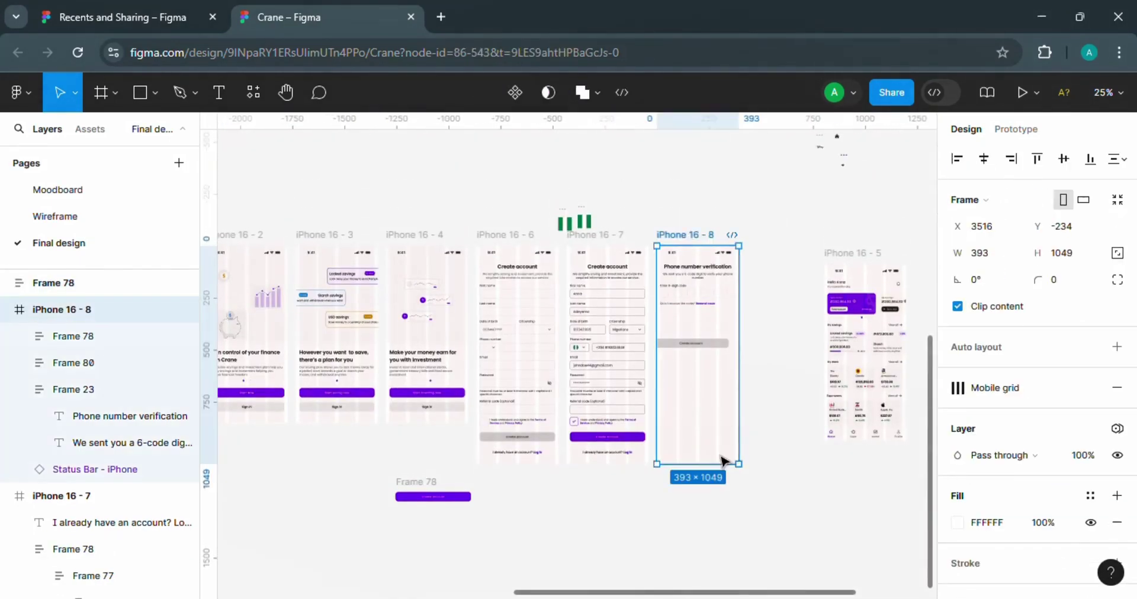
{"action": "left_click_drag", "start_coordinate": [723, 461], "coordinate": [714, 428]}
{"action": "left_click", "coordinate": [421, 235]}
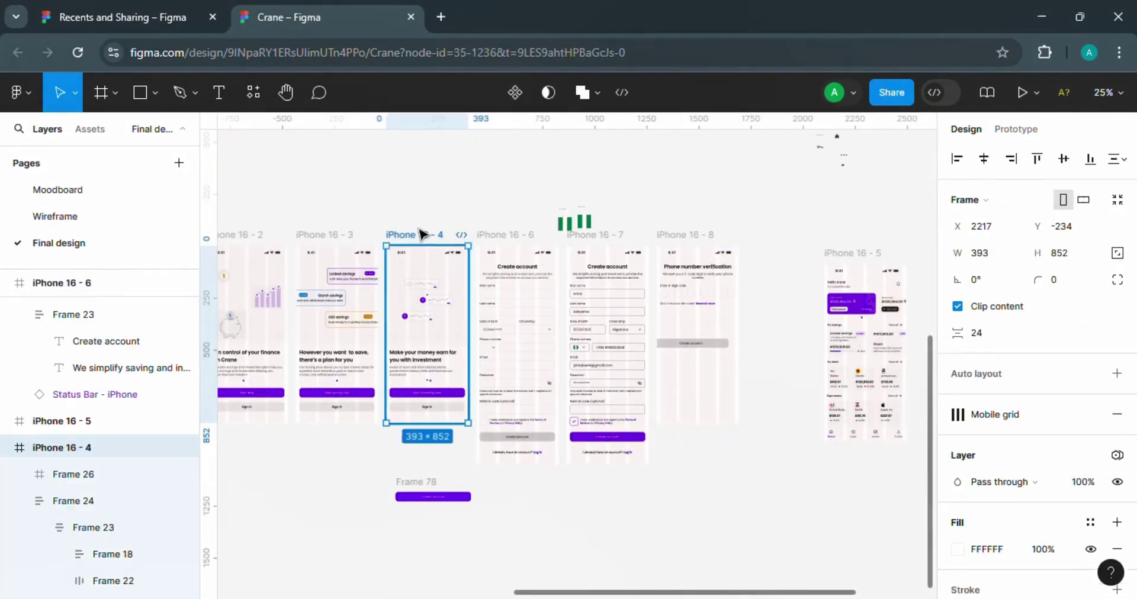
- Move the grey button to Y 330 below the resend line and change its label to "Verify account"
{"action": "left_click_drag", "start_coordinate": [650, 594], "coordinate": [717, 594]}
{"action": "key", "text": "ctrl+equal"}
{"action": "left_click_drag", "start_coordinate": [929, 468], "coordinate": [929, 435]}
{"action": "left_click_drag", "start_coordinate": [574, 449], "coordinate": [579, 399]}
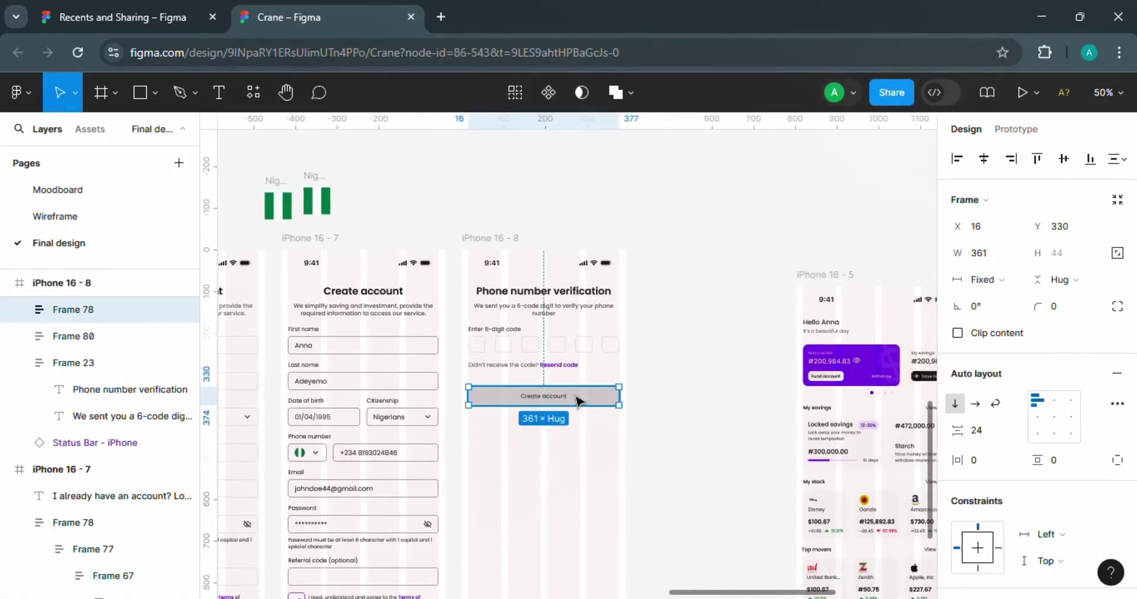
{"action": "double_click", "coordinate": [562, 396]}
{"action": "double_click", "coordinate": [562, 397]}
{"action": "type", "text": "Verify account"}
{"action": "left_click", "coordinate": [709, 462]}
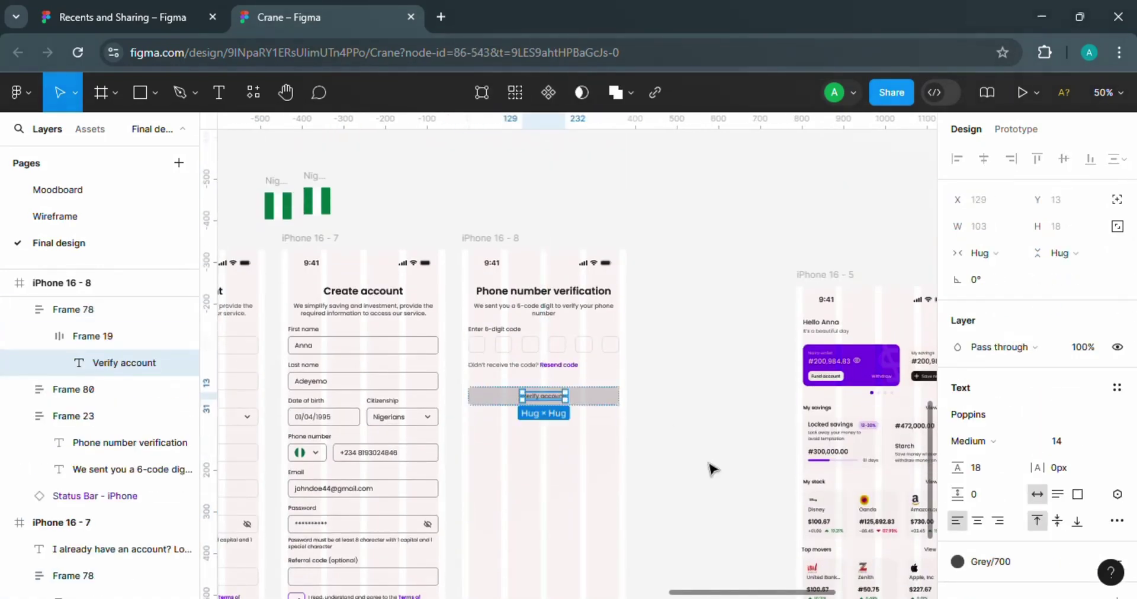
- Combine the code entry block and the Verify account button in an auto layout with a spacing of 32
{"action": "left_click", "coordinate": [597, 399]}
{"action": "left_click", "coordinate": [584, 348], "text": "shift"}
{"action": "key", "text": "shift+a"}
{"action": "left_click", "coordinate": [986, 430]}
{"action": "type", "text": "32"}
- Move the heading and code block down and add a 40 × 40 frame below the status bar at the left margin
{"action": "left_click", "coordinate": [598, 291], "text": "shift"}
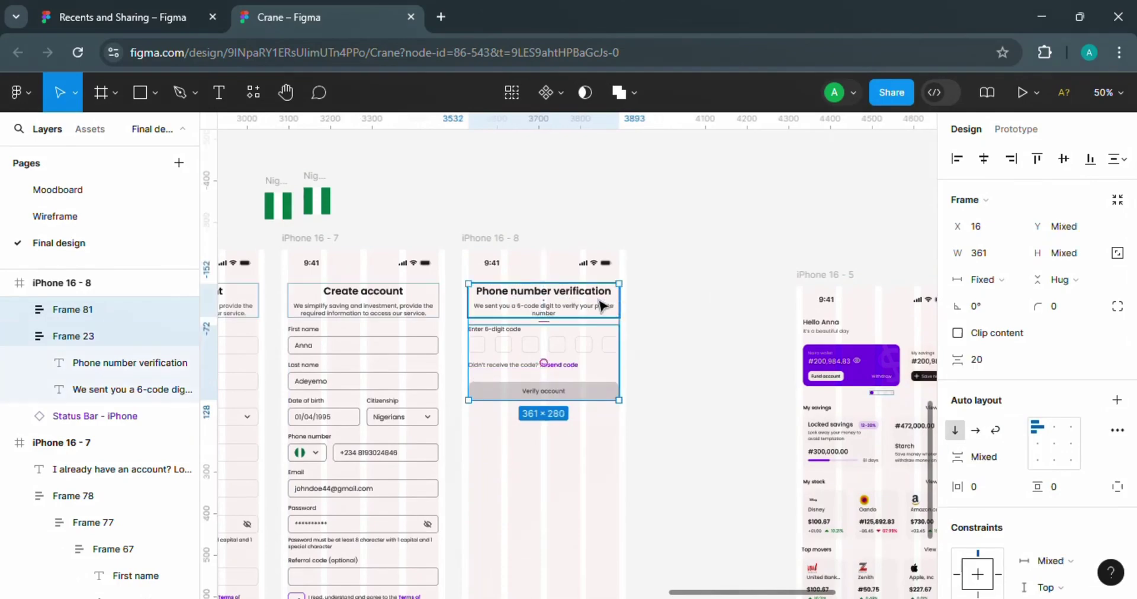
{"action": "key", "text": "Escape"}
{"action": "key", "text": "ctrl+equal"}
{"action": "key", "text": "f"}
{"action": "left_click_drag", "start_coordinate": [367, 201], "coordinate": [399, 247]}
{"action": "left_click", "coordinate": [1067, 253]}
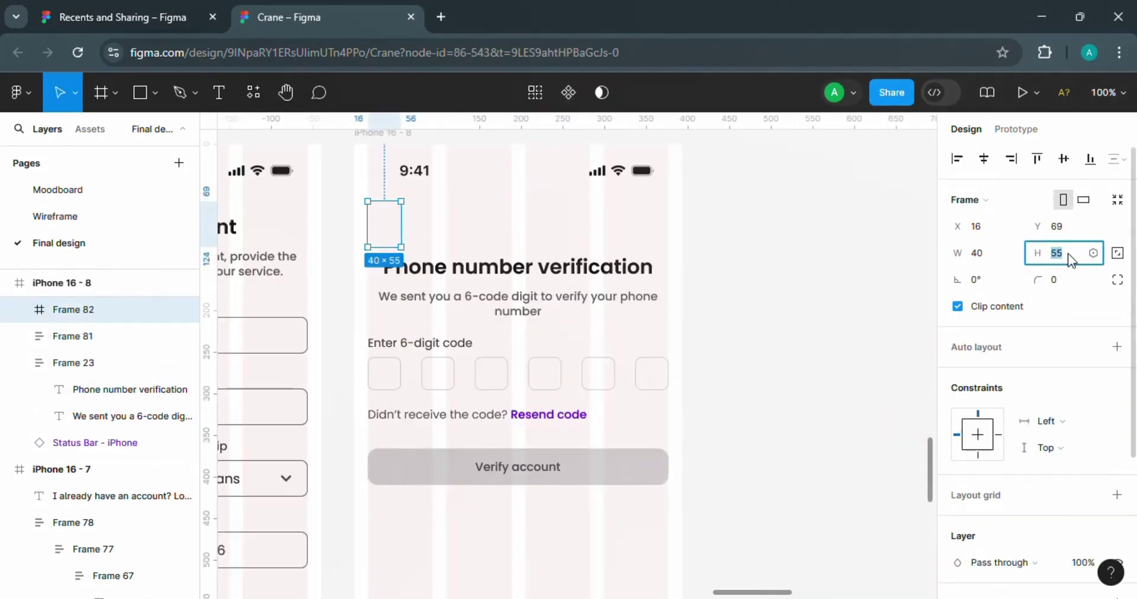
{"action": "type", "text": "40"}
{"action": "key", "text": "Return"}
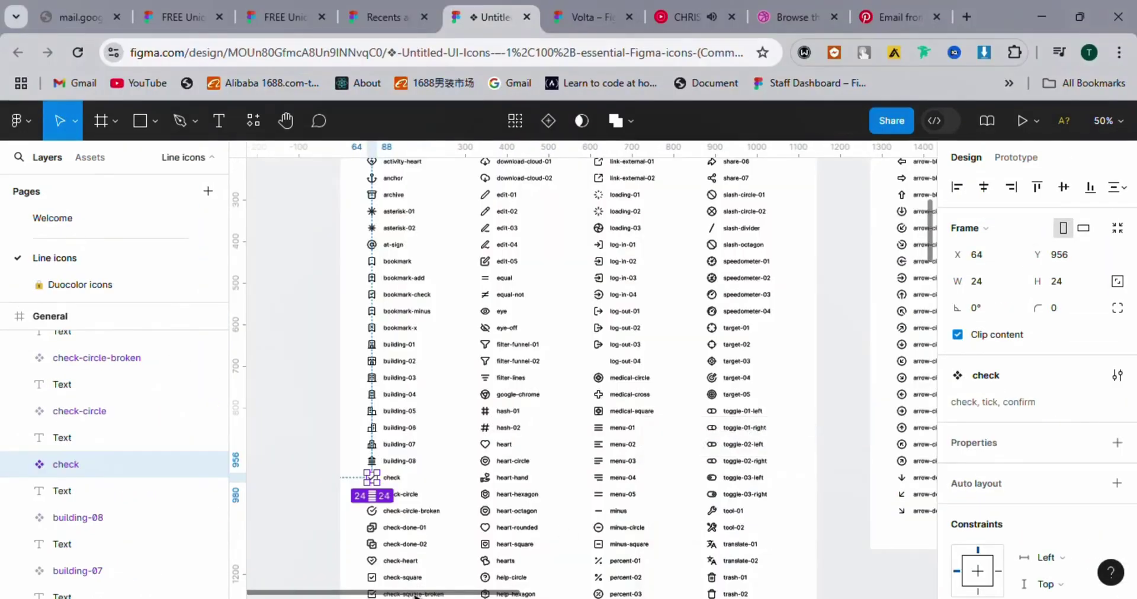
- Copy the chevron-left icon from the Untitled UI icons file into the 40 × 40 frame, centered at 20 × 20
{"action": "left_click_drag", "start_coordinate": [416, 593], "coordinate": [637, 594]}
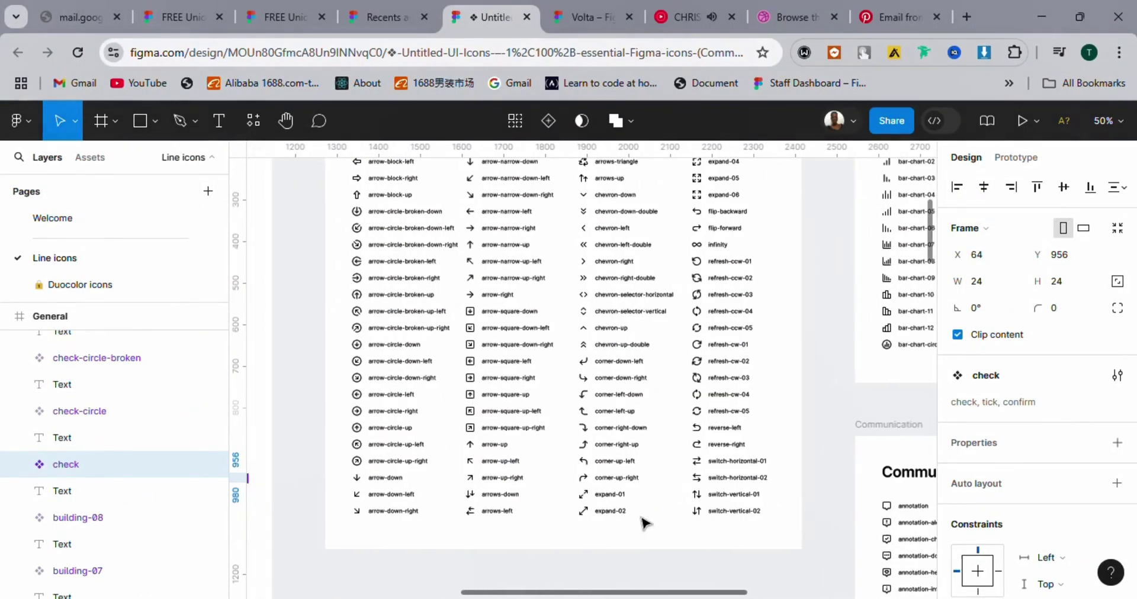
{"action": "left_click", "coordinate": [582, 229]}
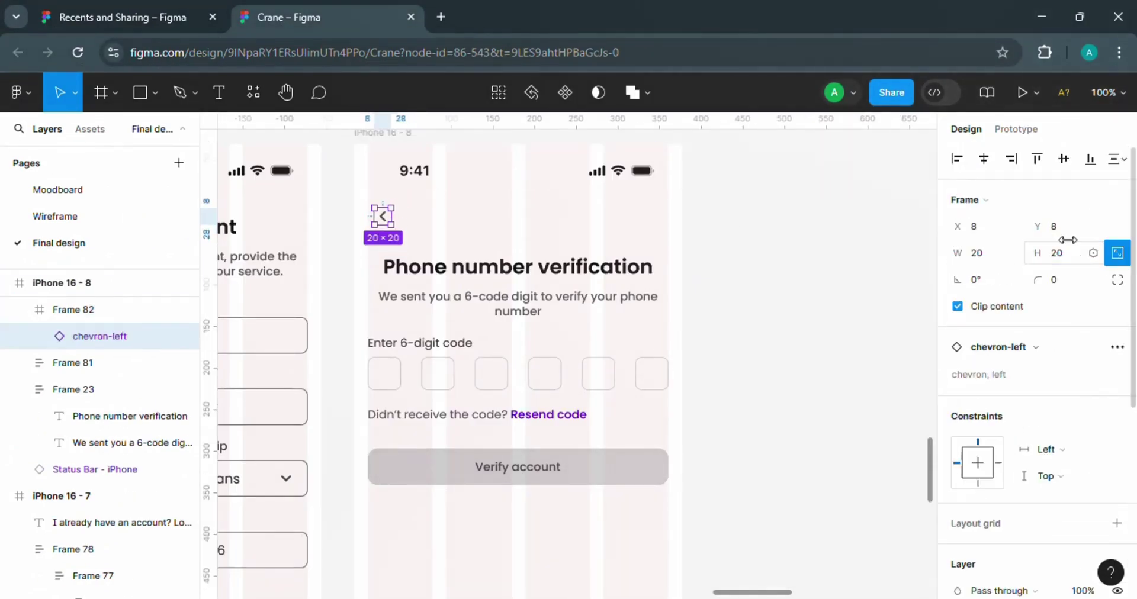
{"action": "left_click", "coordinate": [1063, 158]}
{"action": "key", "text": "Escape"}
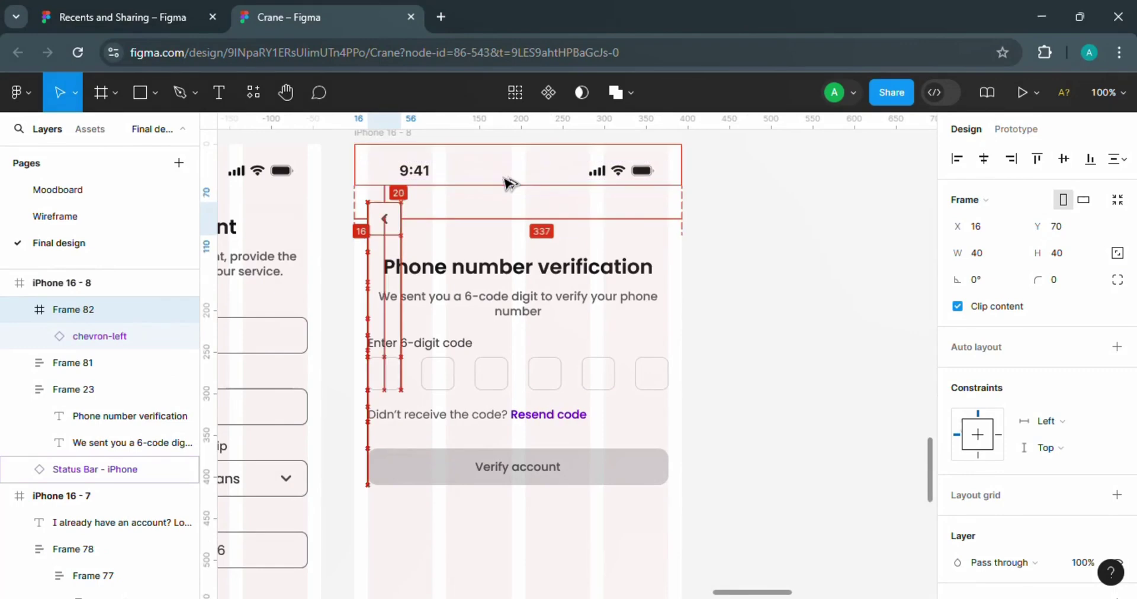
{"action": "left_click", "coordinate": [608, 388]}
{"action": "left_click", "coordinate": [386, 217], "text": "shift"}
{"action": "left_click", "coordinate": [801, 449]}
- Move iPhone 16 - 5 farther right to free space and duplicate the iPhone 16 - 8 screen
{"action": "key", "text": "minus"}
{"action": "key", "text": "minus"}
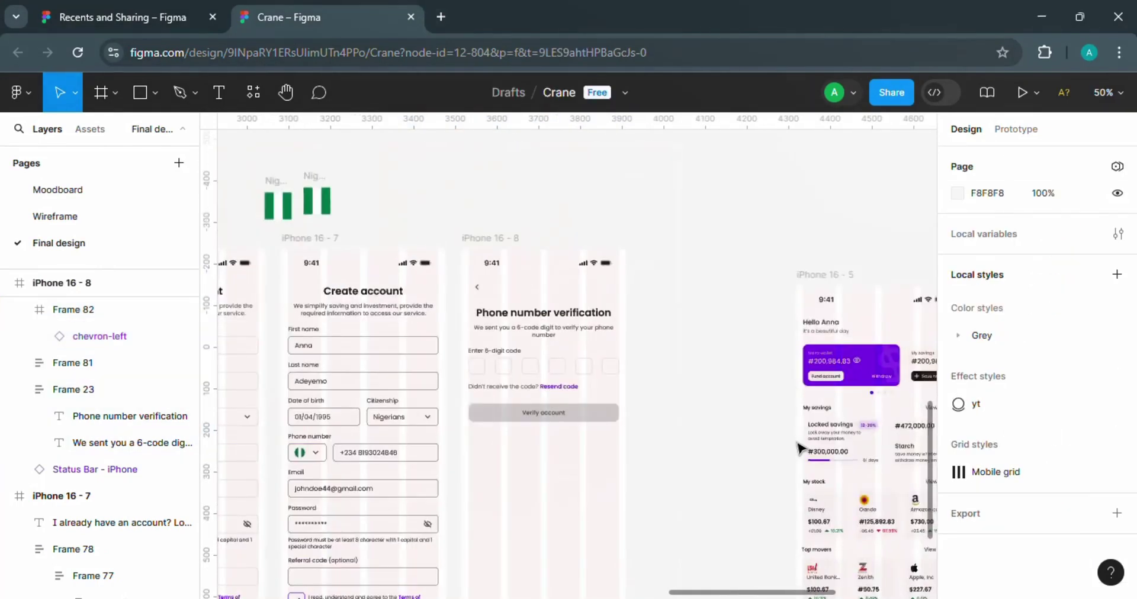
{"action": "left_click_drag", "start_coordinate": [725, 310], "coordinate": [905, 300]}
{"action": "left_click", "coordinate": [524, 292]}
{"action": "key", "text": "ctrl+d"}
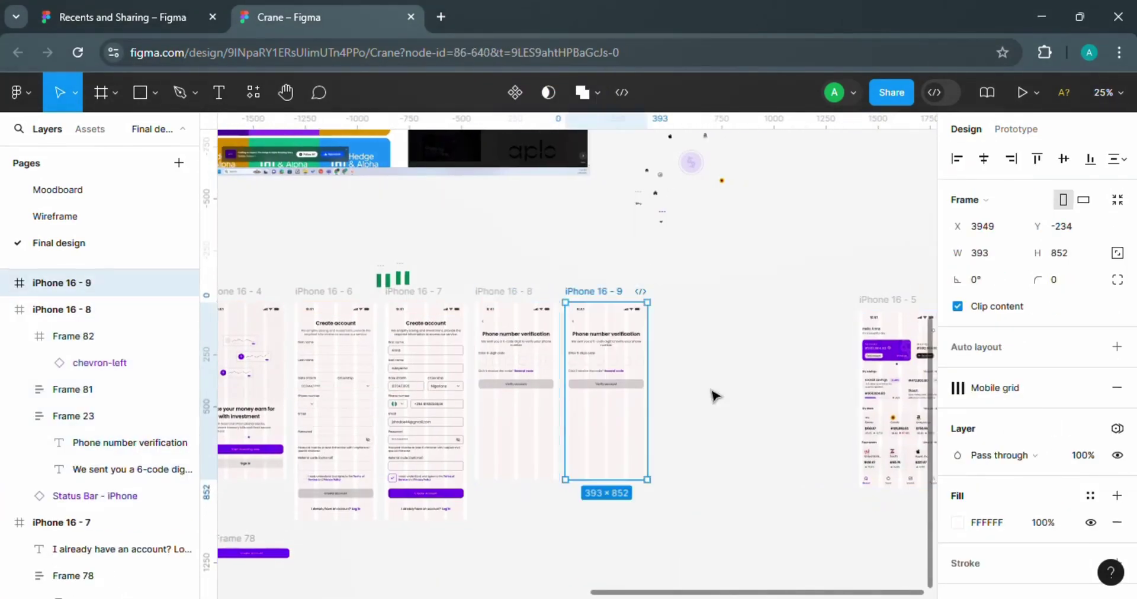
- Change the outline color of the six code boxes in iPhone 16 - 9 to Grey/500
{"action": "key", "text": "plus"}
{"action": "key", "text": "plus"}
{"action": "double_click", "coordinate": [592, 376]}
{"action": "double_click", "coordinate": [593, 377]}
{"action": "double_click", "coordinate": [597, 380]}
{"action": "scroll", "coordinate": [1040, 453], "scroll_direction": "down", "scroll_amount": 5}
{"action": "left_click", "coordinate": [1039, 454]}
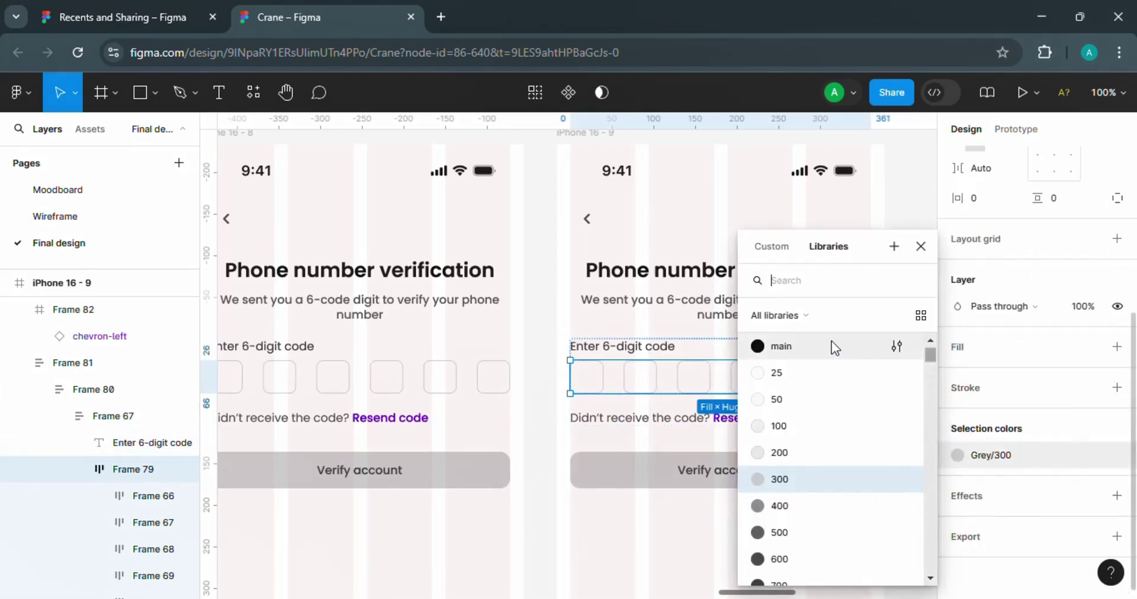
{"action": "left_click", "coordinate": [788, 533]}
{"action": "double_click", "coordinate": [592, 388]}
- Copy the value text from the Citizenship field of iPhone 16 - 7 and center the content alignment of all six code boxes in iPhone 16 - 9
{"action": "scroll", "coordinate": [505, 477], "scroll_direction": "left", "scroll_amount": 5}
{"action": "double_click", "coordinate": [505, 477]}
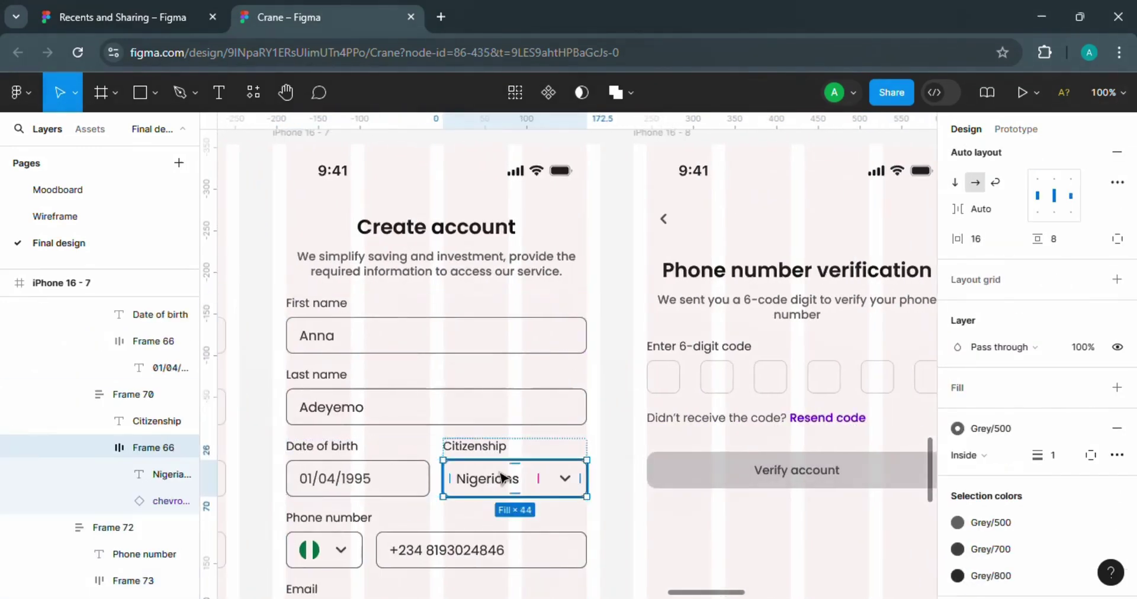
{"action": "left_click_drag", "start_coordinate": [713, 592], "coordinate": [772, 592]}
{"action": "double_click", "coordinate": [521, 379]}
{"action": "double_click", "coordinate": [522, 384]}
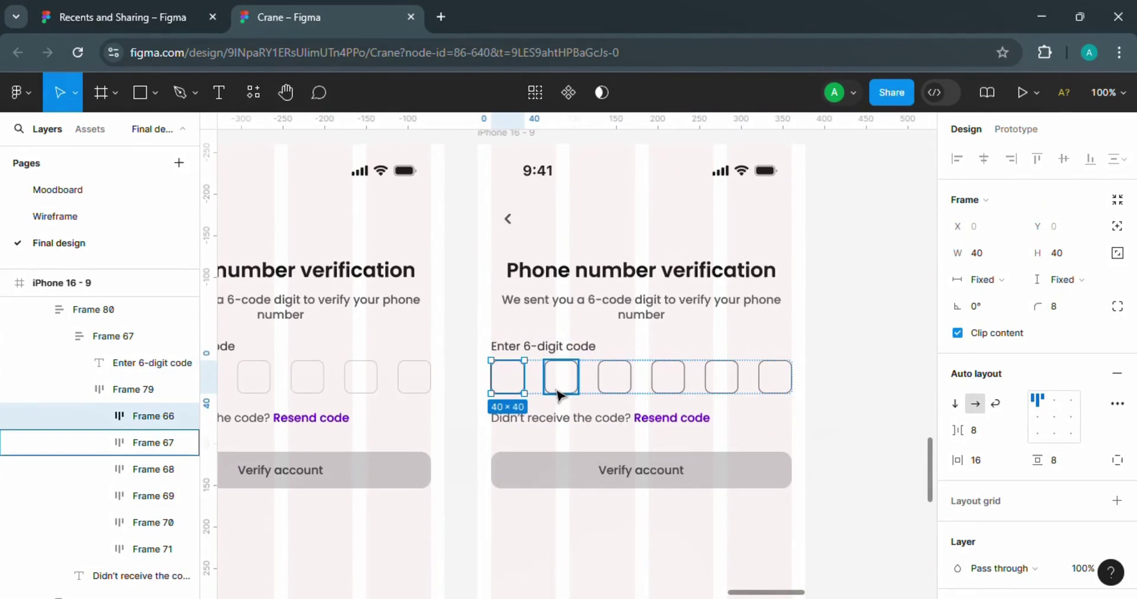
{"action": "left_click", "coordinate": [560, 379], "text": "shift"}
{"action": "left_click", "coordinate": [614, 379], "text": "shift"}
{"action": "left_click", "coordinate": [667, 379], "text": "shift"}
{"action": "left_click", "coordinate": [721, 379], "text": "shift"}
{"action": "left_click", "coordinate": [775, 379], "text": "shift"}
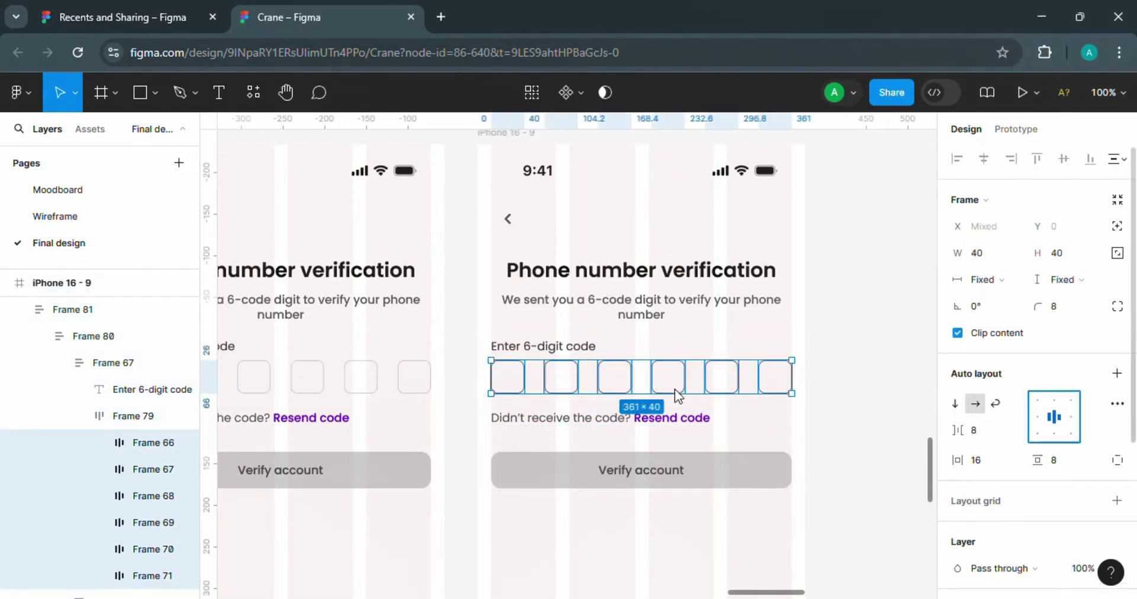
- Fill the first three code boxes of iPhone 16 - 9 with sample verification code digits using the copied text style
{"action": "left_click", "coordinate": [516, 375]}
{"action": "key", "text": "ctrl+v"}
{"action": "double_click", "coordinate": [517, 382]}
{"action": "type", "text": "3"}
{"action": "left_click", "coordinate": [899, 504]}
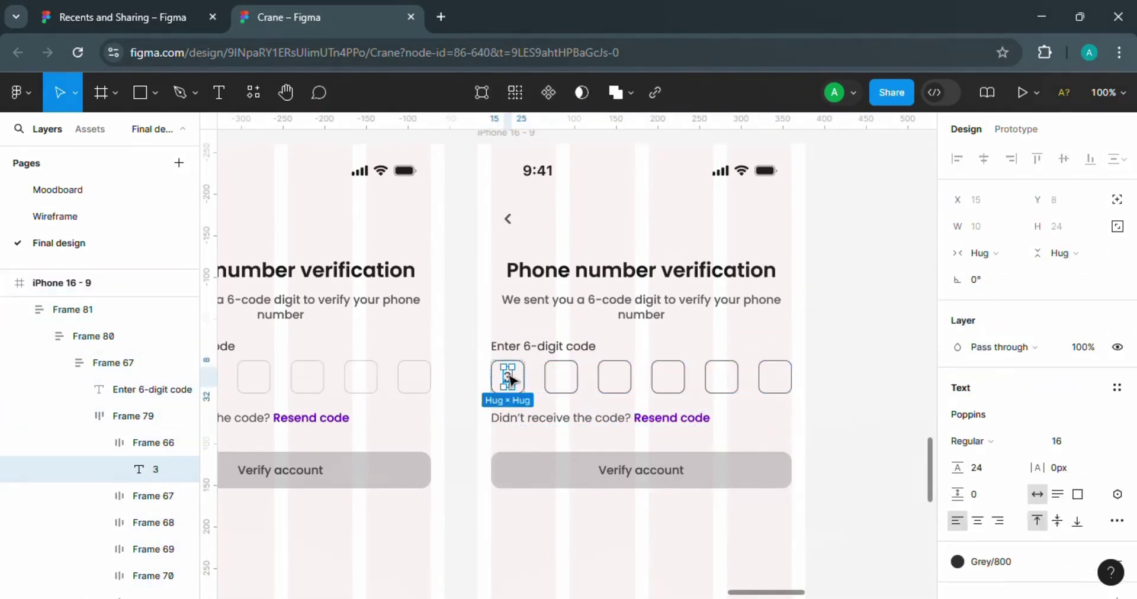
{"action": "left_click", "coordinate": [560, 377]}
{"action": "key", "text": "ctrl+v"}
{"action": "left_click", "coordinate": [614, 378]}
{"action": "key", "text": "ctrl+v"}
- Fill the last three code boxes of iPhone 16 - 9 with the remaining sample verification code digits
{"action": "left_click", "coordinate": [668, 379]}
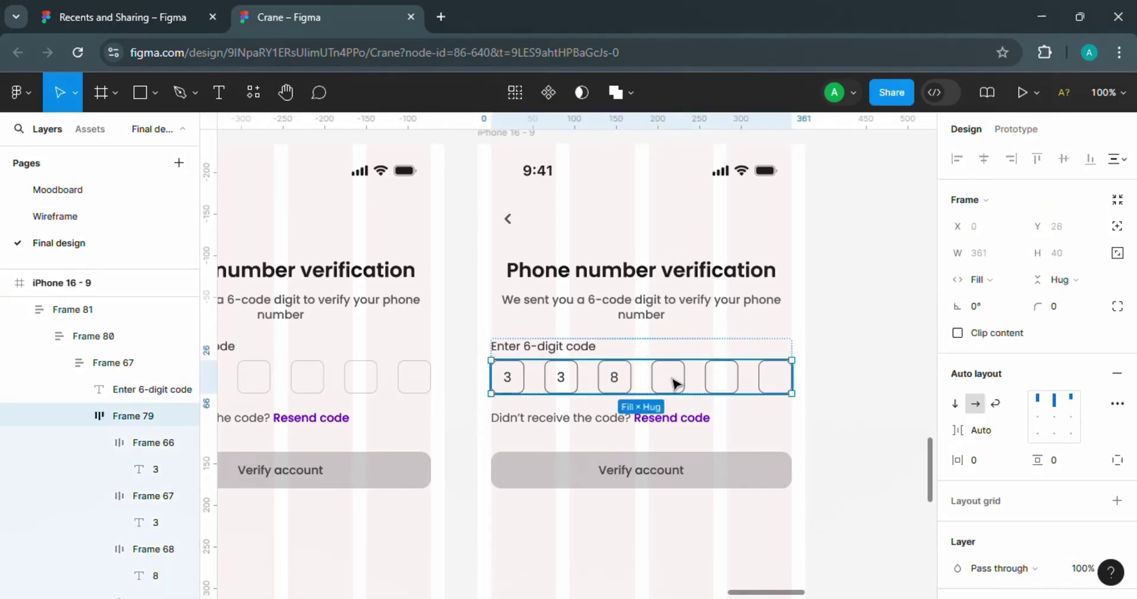
{"action": "left_click", "coordinate": [668, 379]}
{"action": "key", "text": "ctrl+v"}
{"action": "type", "text": "0"}
{"action": "left_click", "coordinate": [718, 380]}
{"action": "key", "text": "ctrl+v"}
{"action": "double_click", "coordinate": [723, 382]}
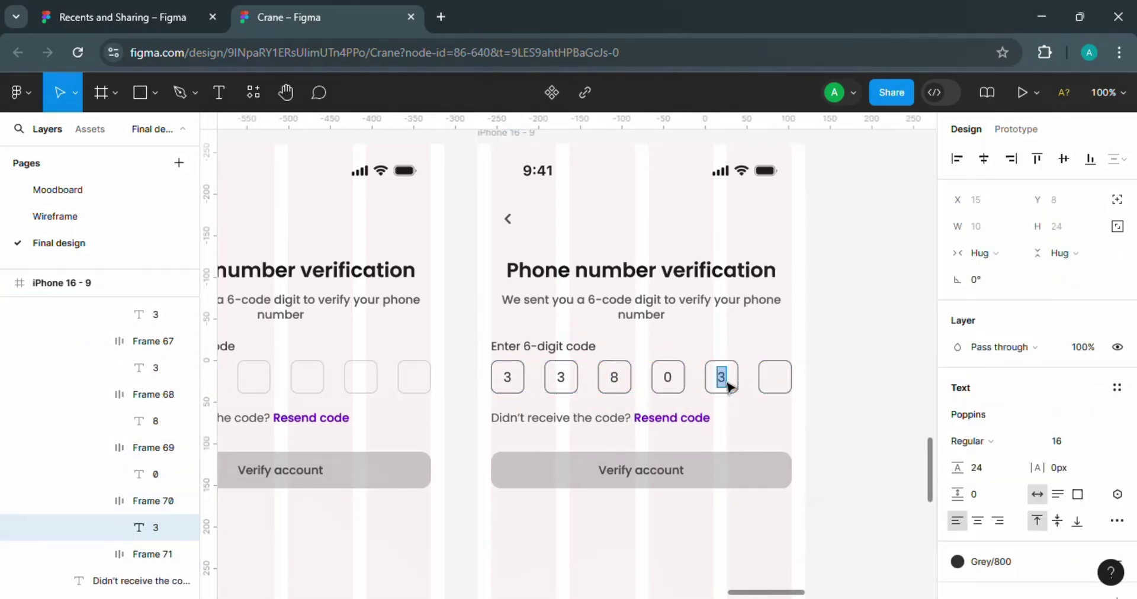
{"action": "type", "text": "2"}
{"action": "left_click", "coordinate": [776, 381]}
{"action": "key", "text": "ctrl+v"}
{"action": "double_click", "coordinate": [776, 378]}
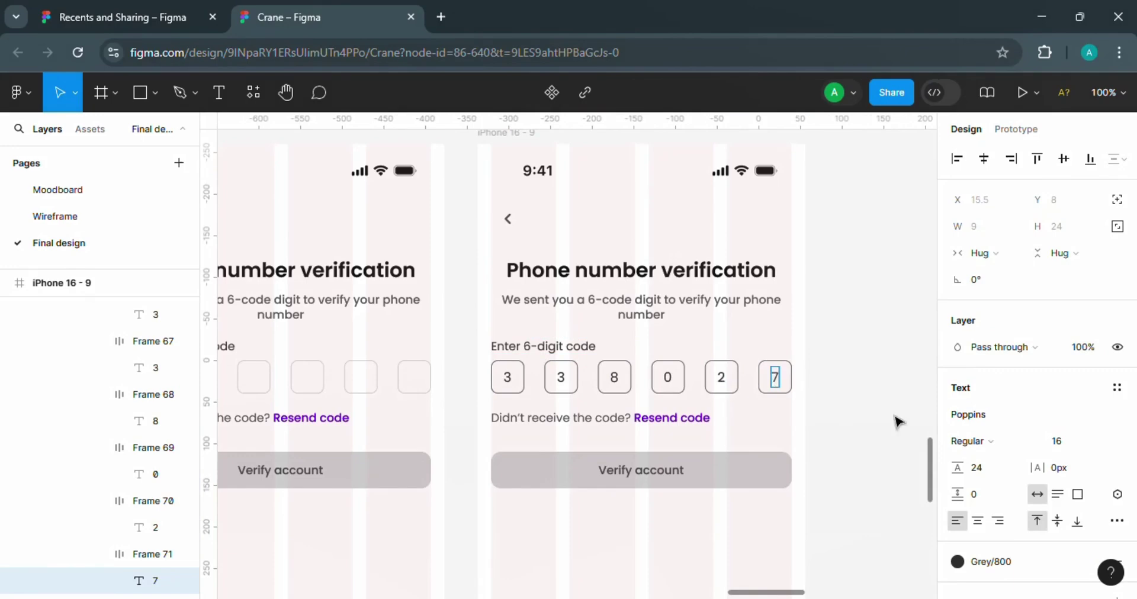
{"action": "left_click", "coordinate": [897, 421]}
- Place the purple Create account button below the grey button in iPhone 16 - 9 and relabel it "Verify account"
{"action": "key", "text": "ctrl+minus"}
{"action": "scroll", "coordinate": [299, 427], "scroll_direction": "down", "scroll_amount": 4}
{"action": "key", "text": "ctrl+v"}
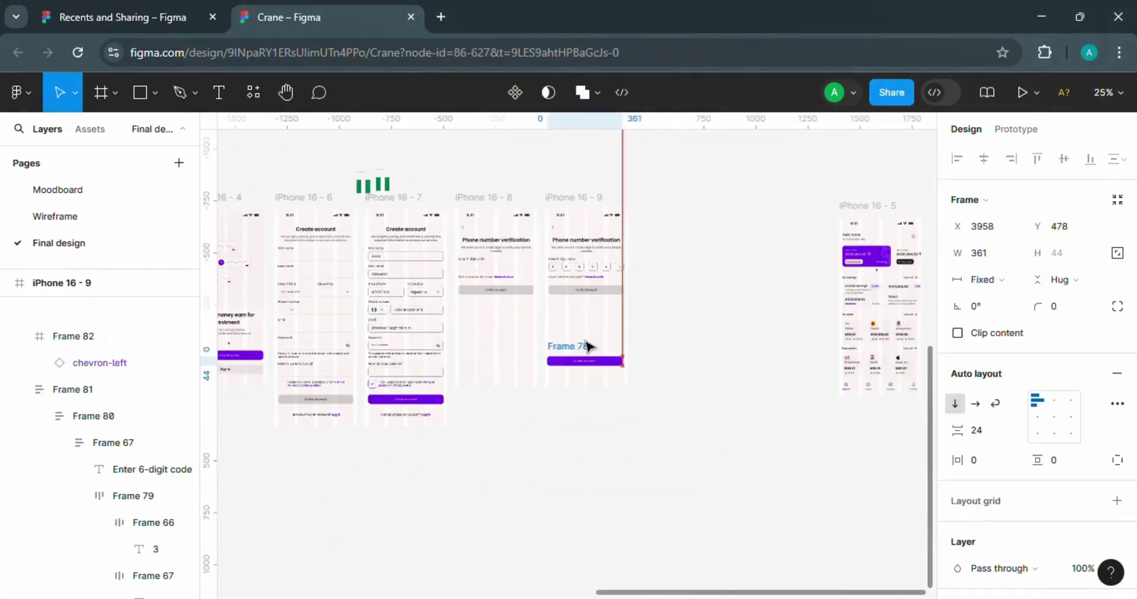
{"action": "left_click_drag", "start_coordinate": [588, 347], "coordinate": [610, 242]}
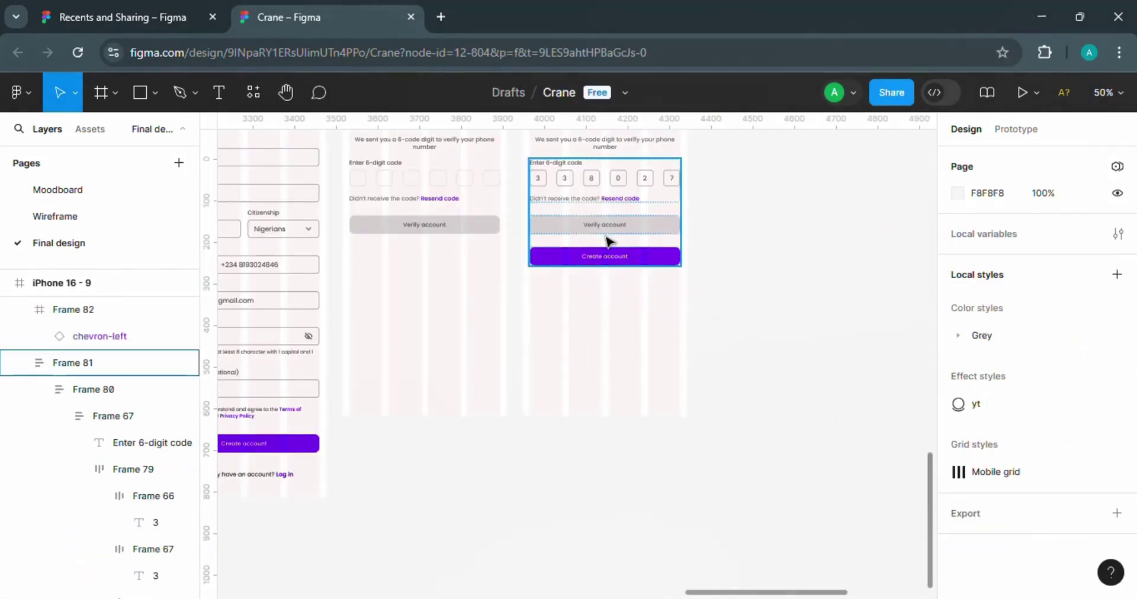
{"action": "double_click", "coordinate": [617, 262]}
{"action": "type", "text": "Verify"}
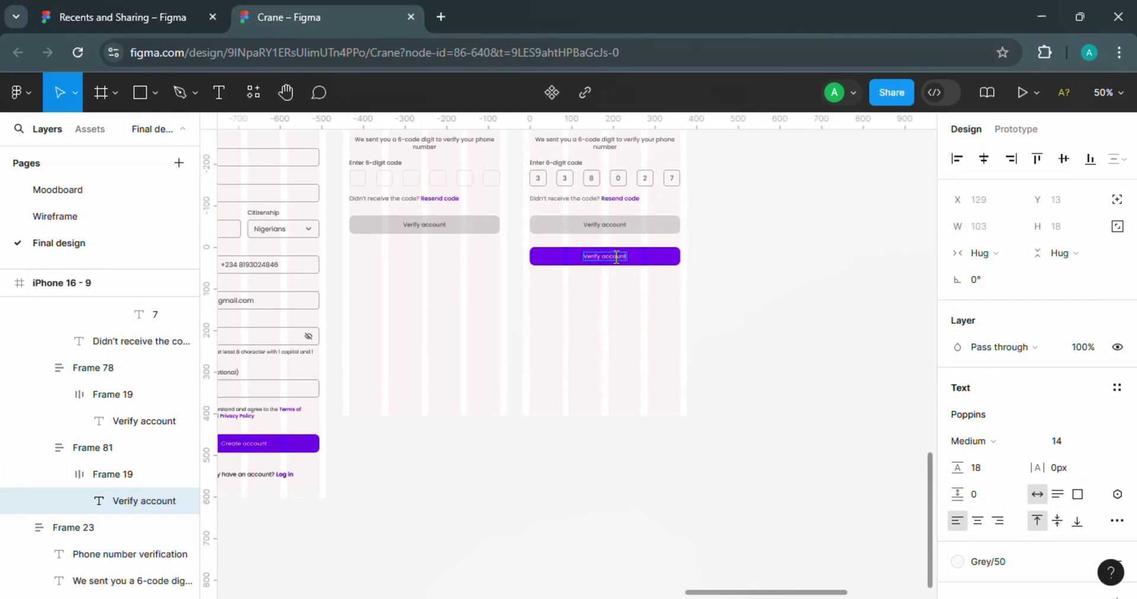
- Delete the grey Verify account button in iPhone 16 - 9, keeping the purple one
{"action": "left_click", "coordinate": [665, 223]}
{"action": "key", "text": "Delete"}
{"action": "left_click", "coordinate": [664, 223]}
{"action": "scroll", "coordinate": [639, 287], "scroll_direction": "up", "scroll_amount": 2}
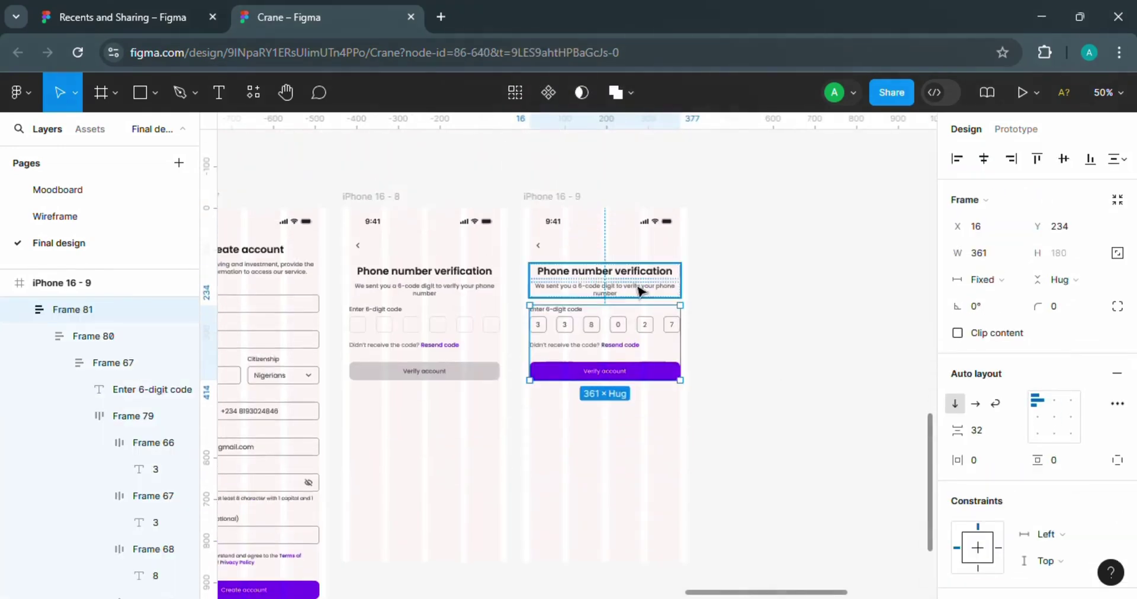
{"action": "left_click", "coordinate": [756, 312]}
{"action": "key", "text": "minus"}
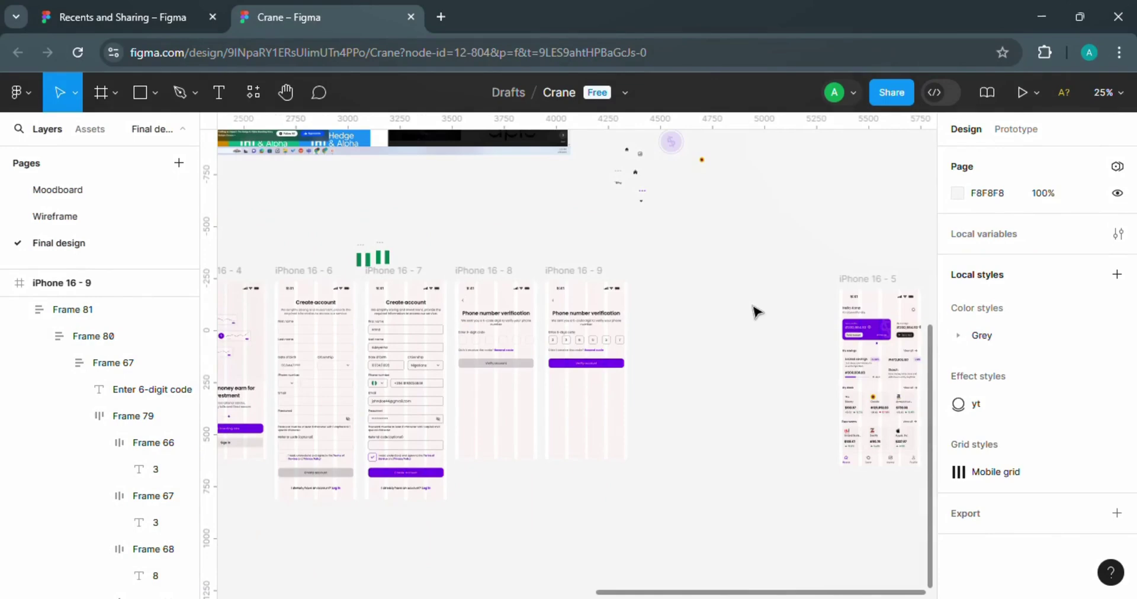
{"action": "key", "text": "plus"}
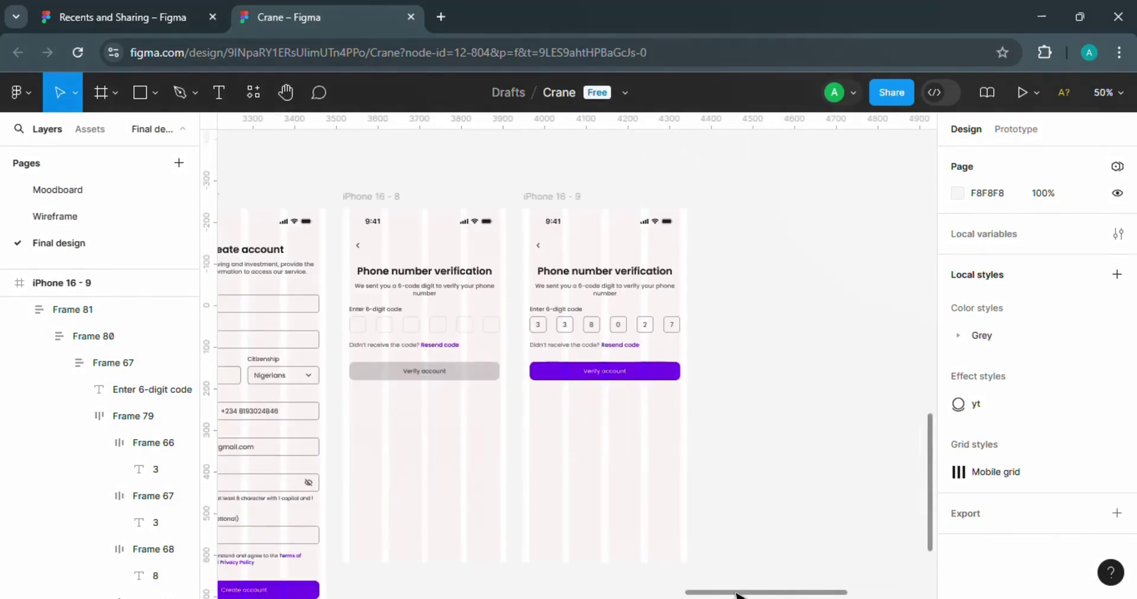
- Move the iPhone 16 - 5 screen closer to iPhone 16 - 9
{"action": "left_click_drag", "start_coordinate": [740, 594], "coordinate": [785, 593]}
{"action": "left_click_drag", "start_coordinate": [928, 210], "coordinate": [702, 204]}
{"action": "left_click", "coordinate": [363, 201]}
- Draw a frame about 60 high below iPhone 16 - 9, with width 361 and corner radius 12
{"action": "key", "text": "f"}
{"action": "left_click_drag", "start_coordinate": [333, 580], "coordinate": [542, 436]}
{"action": "left_click", "coordinate": [980, 259]}
{"action": "type", "text": "361"}
{"action": "key", "text": "Return"}
{"action": "left_click", "coordinate": [1062, 290]}
{"action": "type", "text": "1"}
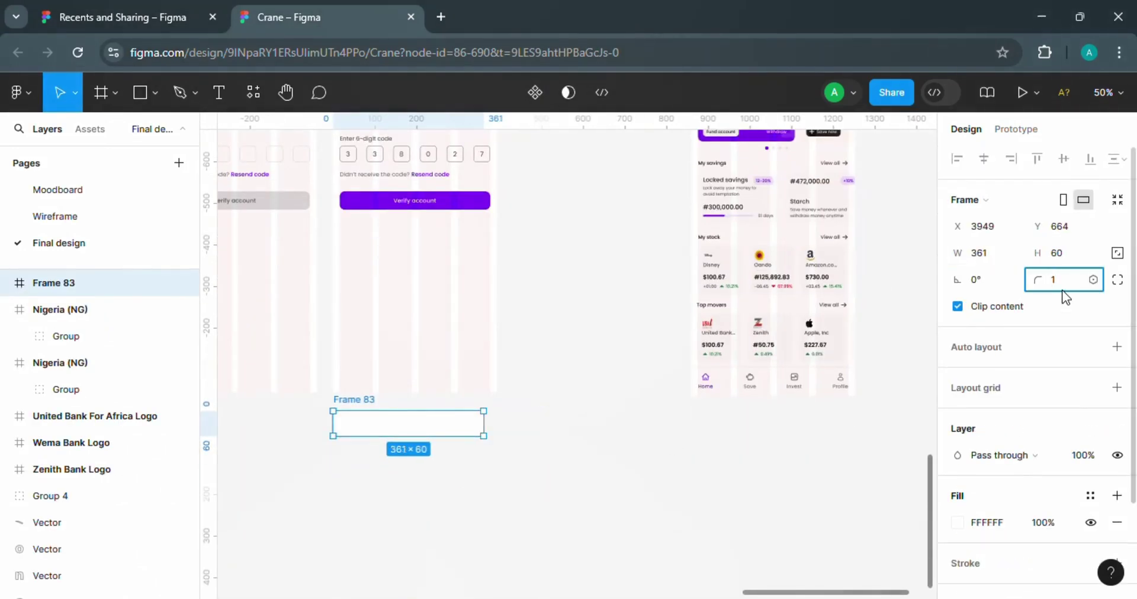
{"action": "type", "text": "2"}
{"action": "key", "text": "Return"}
- Add a drop shadow to the new frame with X 2, Y 2, blur 8 and 6% opacity
{"action": "key", "text": "shift+0"}
{"action": "scroll", "coordinate": [1132, 518], "scroll_direction": "down", "scroll_amount": 2}
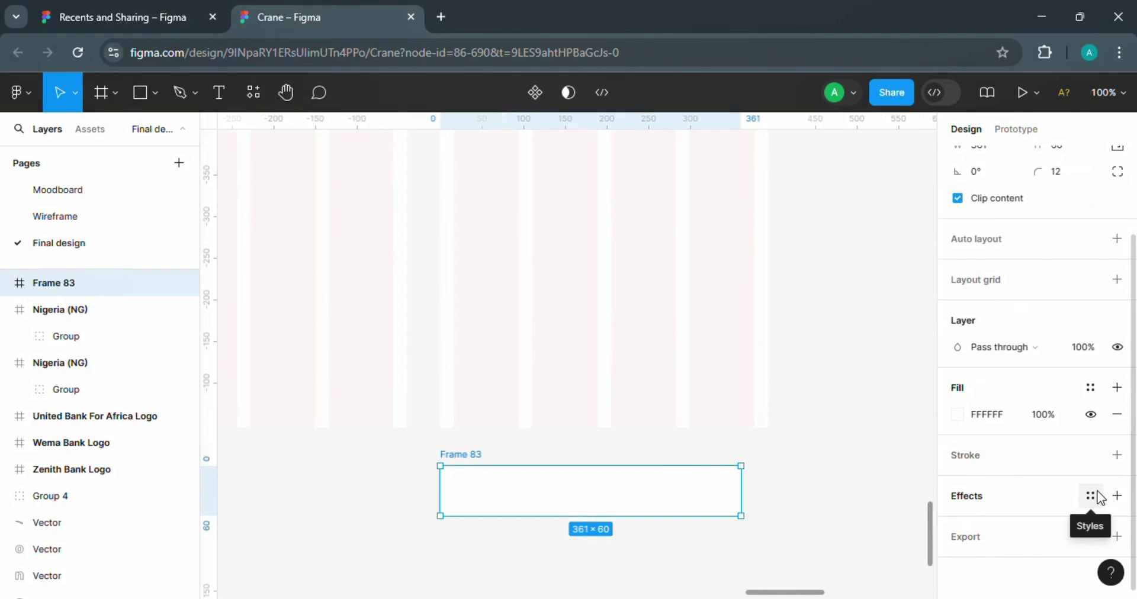
{"action": "left_click", "coordinate": [1117, 496]}
{"action": "left_click", "coordinate": [957, 522]}
{"action": "left_click", "coordinate": [776, 515]}
{"action": "left_click", "coordinate": [771, 536]}
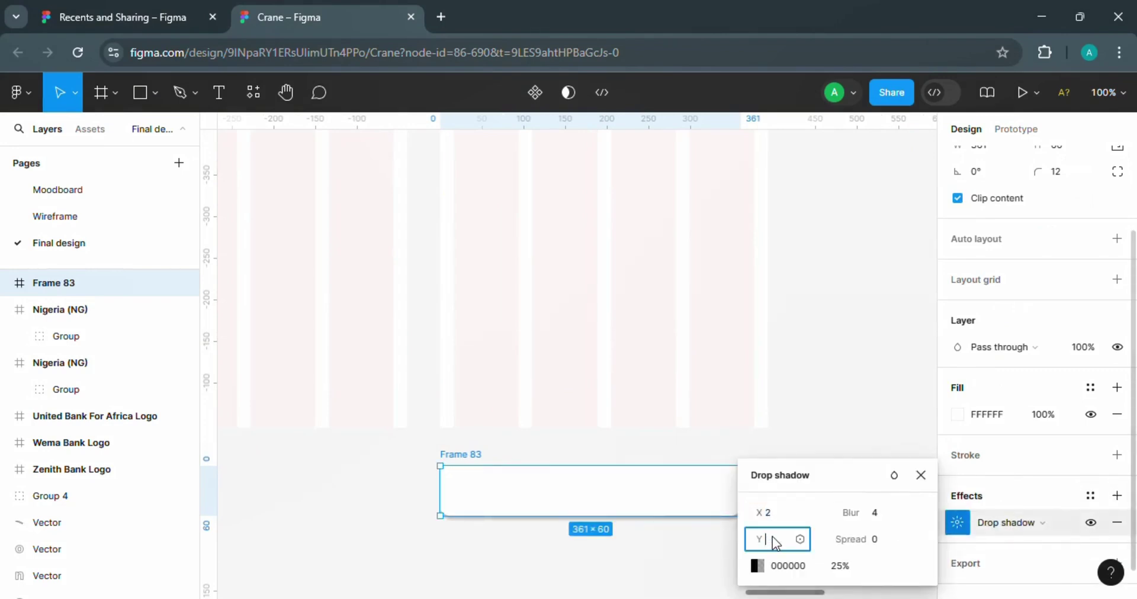
{"action": "type", "text": "2"}
{"action": "left_click", "coordinate": [882, 516]}
{"action": "type", "text": "8"}
{"action": "left_click", "coordinate": [841, 567]}
{"action": "type", "text": "6"}
{"action": "key", "text": "Return"}
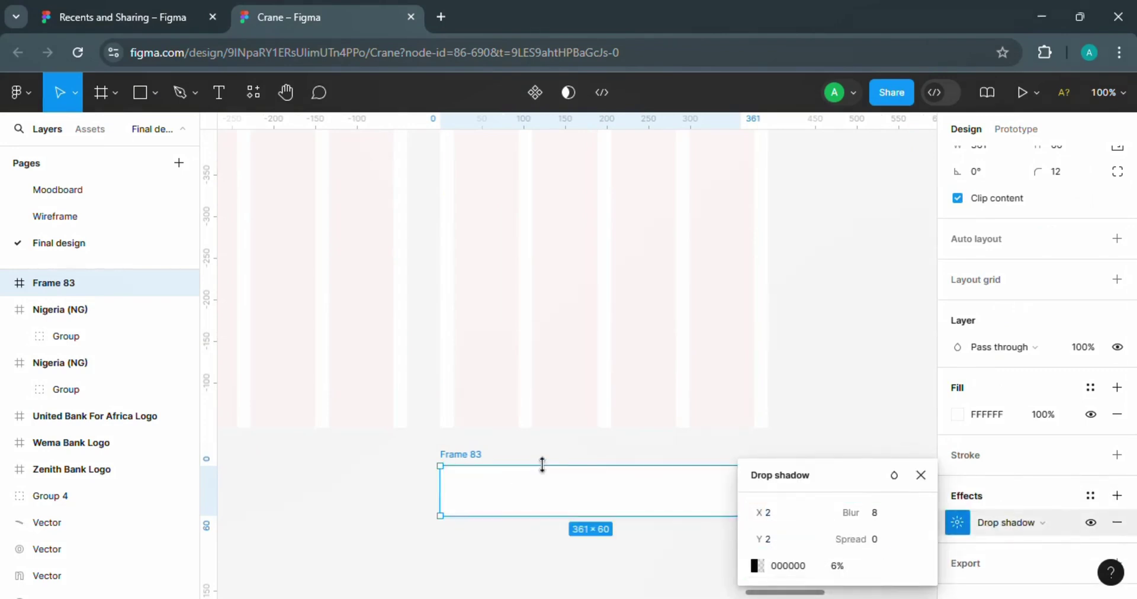
- Add the text "Account verified" inside the shadowed frame, and cut the whole frame from the canvas
{"action": "key", "text": "t"}
{"action": "left_click", "coordinate": [519, 492]}
{"action": "type", "text": "Ph"}
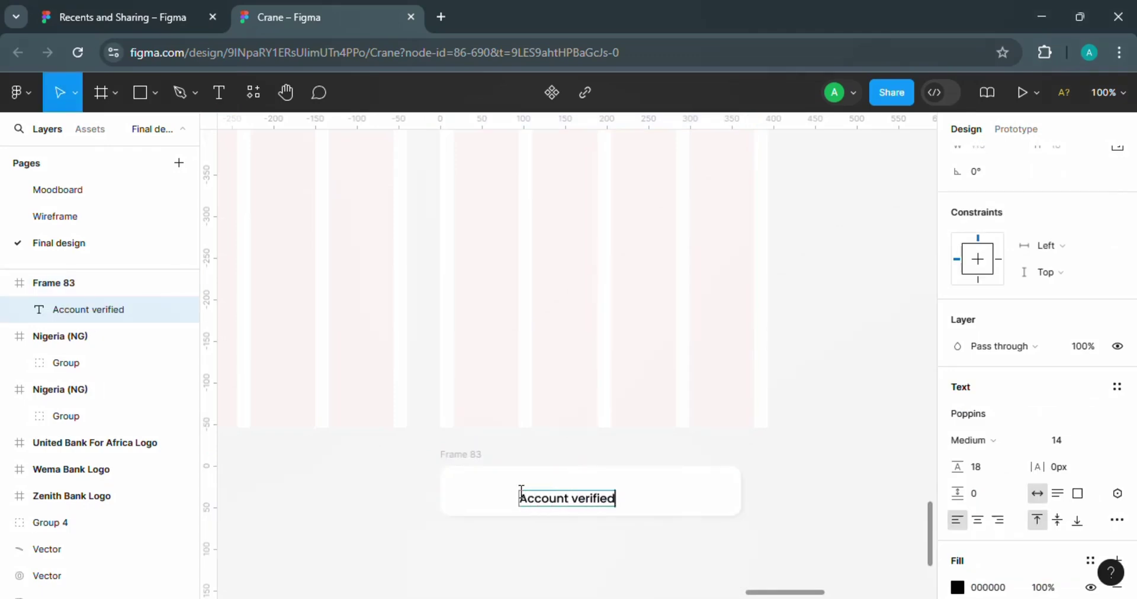
{"action": "left_click", "coordinate": [689, 521]}
{"action": "double_click", "coordinate": [590, 501]}
{"action": "left_click", "coordinate": [710, 537]}
{"action": "left_click", "coordinate": [462, 463]}
{"action": "key", "text": "ctrl+x"}
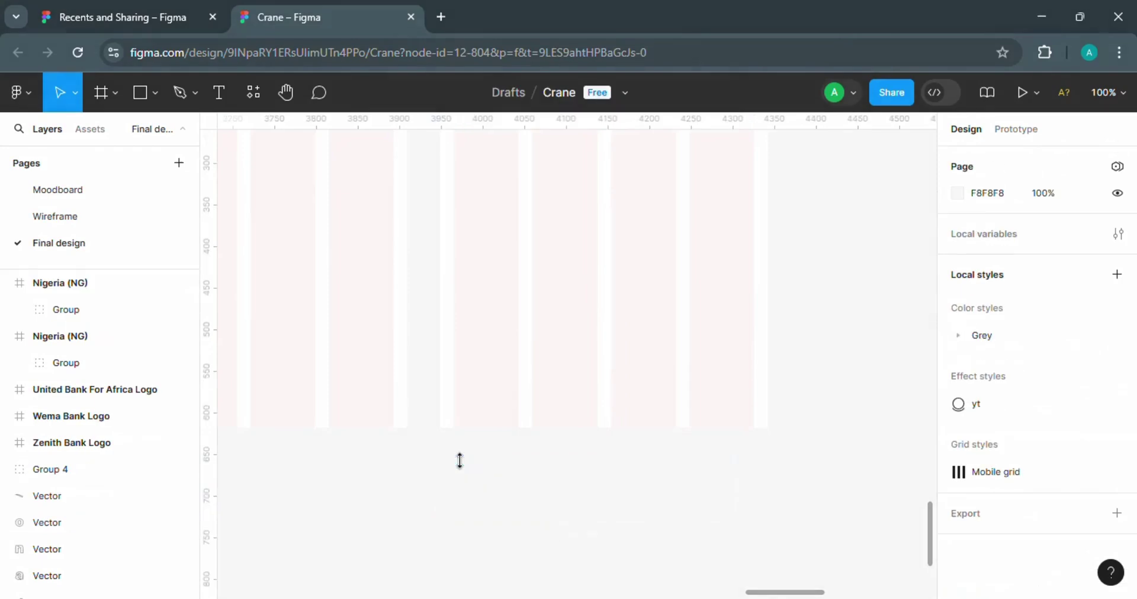
- Move iPhone 16 - 5 farther away to make room and duplicate iPhone 16 - 8 as another screen
{"action": "key", "text": "ctrl+minus"}
{"action": "key", "text": "ctrl+minus"}
{"action": "scroll", "coordinate": [931, 399], "scroll_direction": "up", "scroll_amount": 1}
{"action": "left_click_drag", "start_coordinate": [734, 231], "coordinate": [832, 229]}
{"action": "left_click", "coordinate": [485, 229]}
{"action": "key", "text": "ctrl+d"}
- Change the heading of the duplicated screen iPhone 16 - 10 to "Set passcode"
{"action": "double_click", "coordinate": [691, 271]}
{"action": "double_click", "coordinate": [690, 271]}
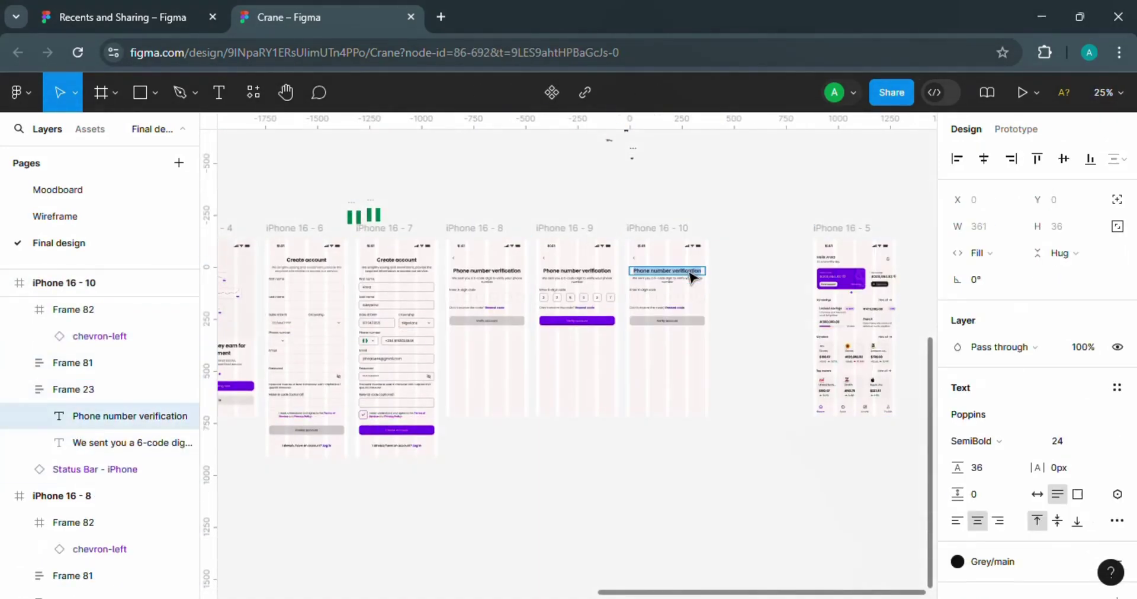
{"action": "key", "text": "ctrl+plus"}
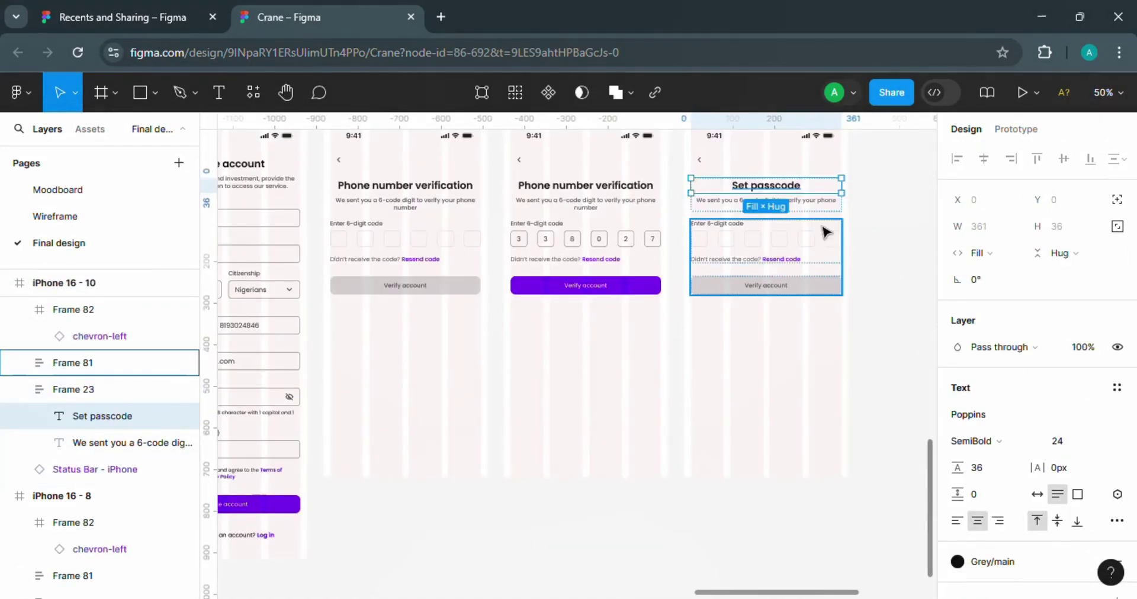
- Delete two of the six code boxes and the resend code line in iPhone 16 - 10
{"action": "left_click", "coordinate": [824, 236]}
{"action": "key", "text": "Delete"}
{"action": "left_click", "coordinate": [807, 241]}
{"action": "key", "text": "Delete"}
{"action": "left_click", "coordinate": [782, 260], "text": "ctrl"}
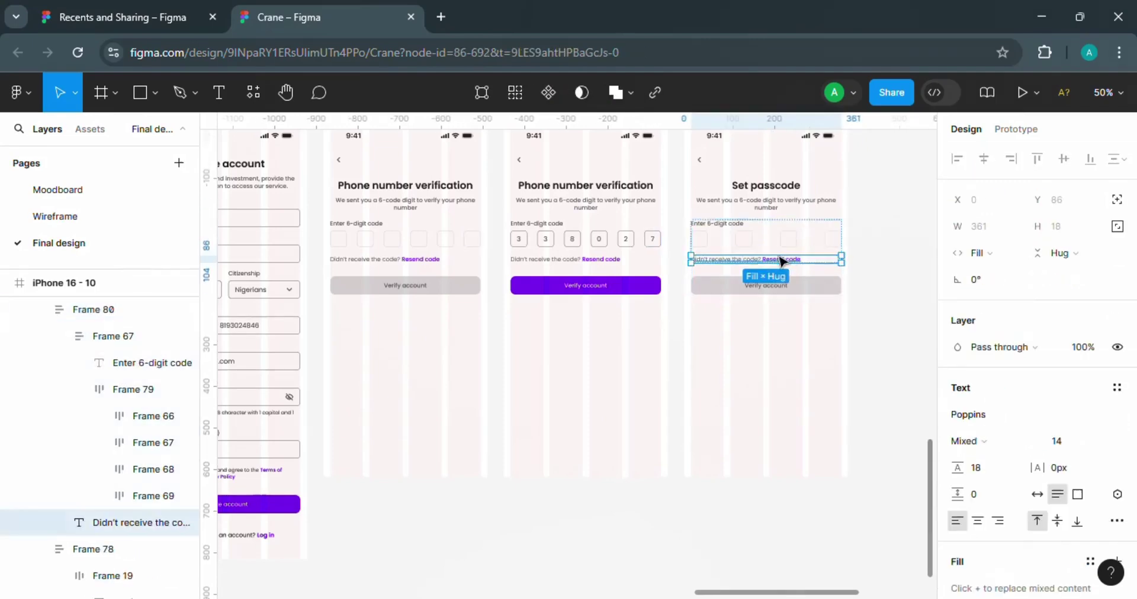
{"action": "key", "text": "Delete"}
- Relabel the grey button in iPhone 16 - 10 "Set code" and move it near the bottom of the screen design
{"action": "left_click", "coordinate": [785, 271], "text": "ctrl"}
{"action": "double_click", "coordinate": [781, 272]}
{"action": "key", "text": "BackSpace"}
{"action": "type", "text": "Set"}
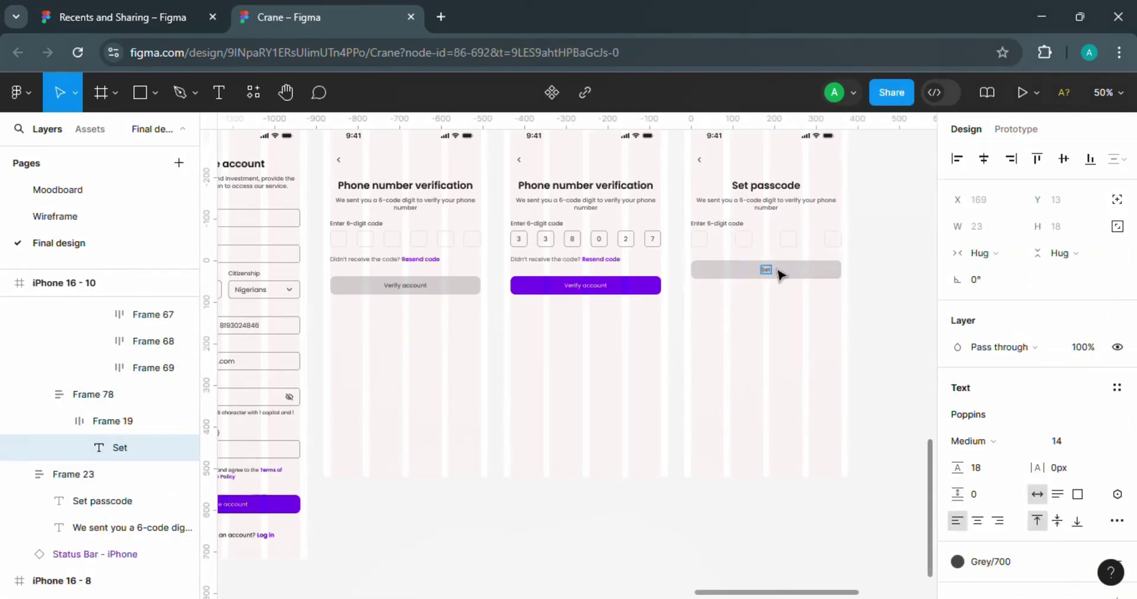
{"action": "type", "text": " code"}
{"action": "left_click", "coordinate": [835, 289]}
{"action": "left_click_drag", "start_coordinate": [815, 266], "coordinate": [816, 429]}
- Replace the subtitle under Set passcode with "Set 4-digit passcode to confirm transaction and protect your passcode"
{"action": "scroll", "coordinate": [740, 557], "scroll_direction": "up", "scroll_amount": 1}
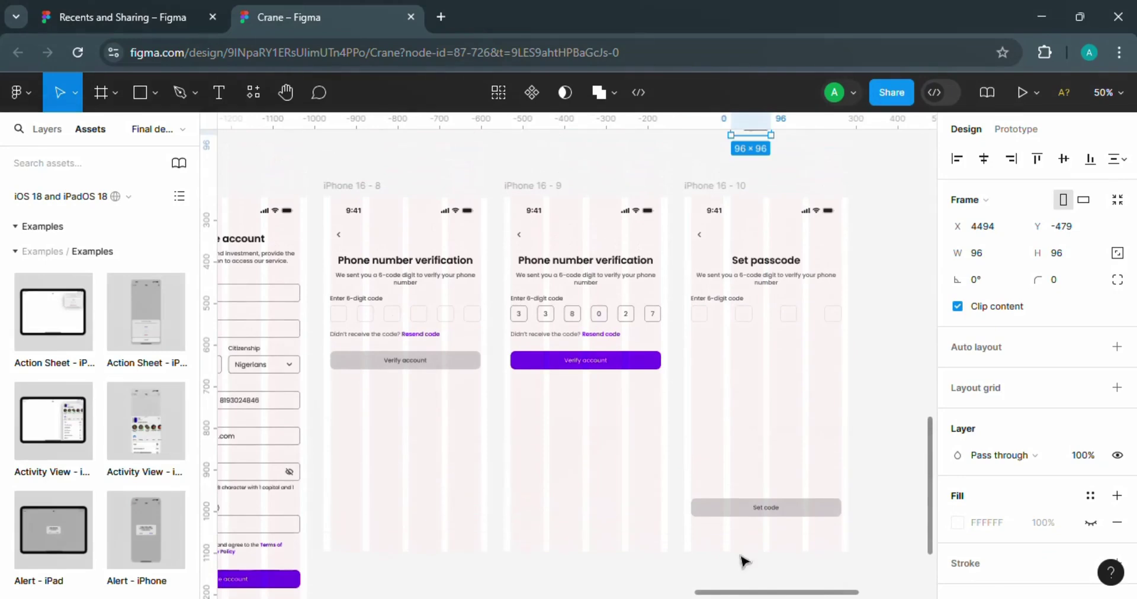
{"action": "key", "text": "ctrl+plus"}
{"action": "scroll", "coordinate": [929, 498], "scroll_direction": "up", "scroll_amount": 3}
{"action": "left_click", "coordinate": [724, 287]}
{"action": "double_click", "coordinate": [694, 307]}
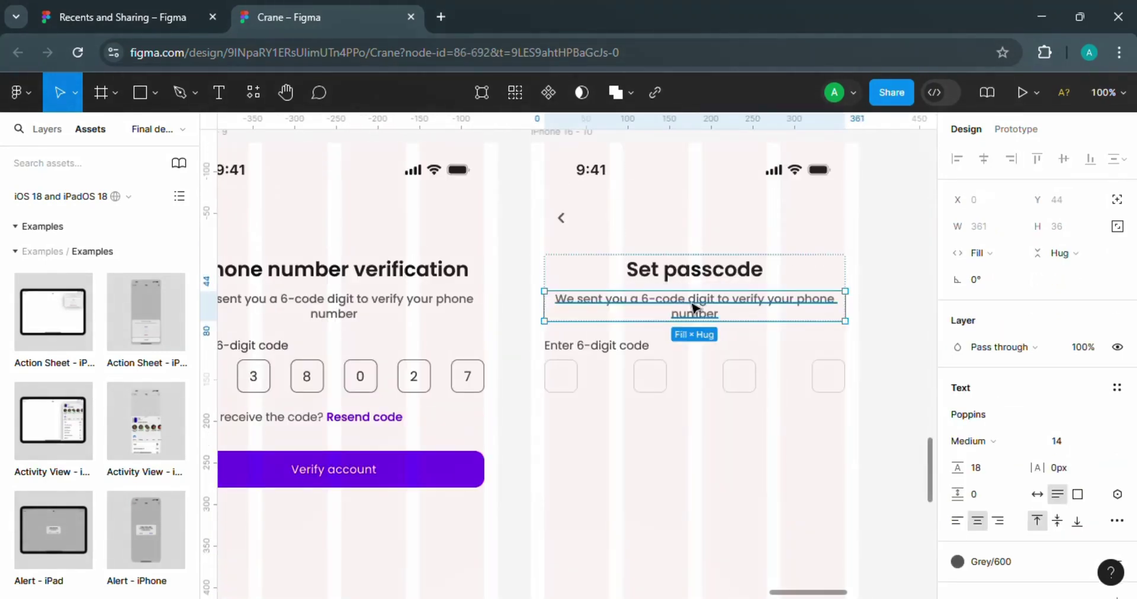
{"action": "key", "text": "Return"}
{"action": "key", "text": "BackSpace"}
{"action": "type", "text": "Set 4-digit passcode to confirm transaction and"}
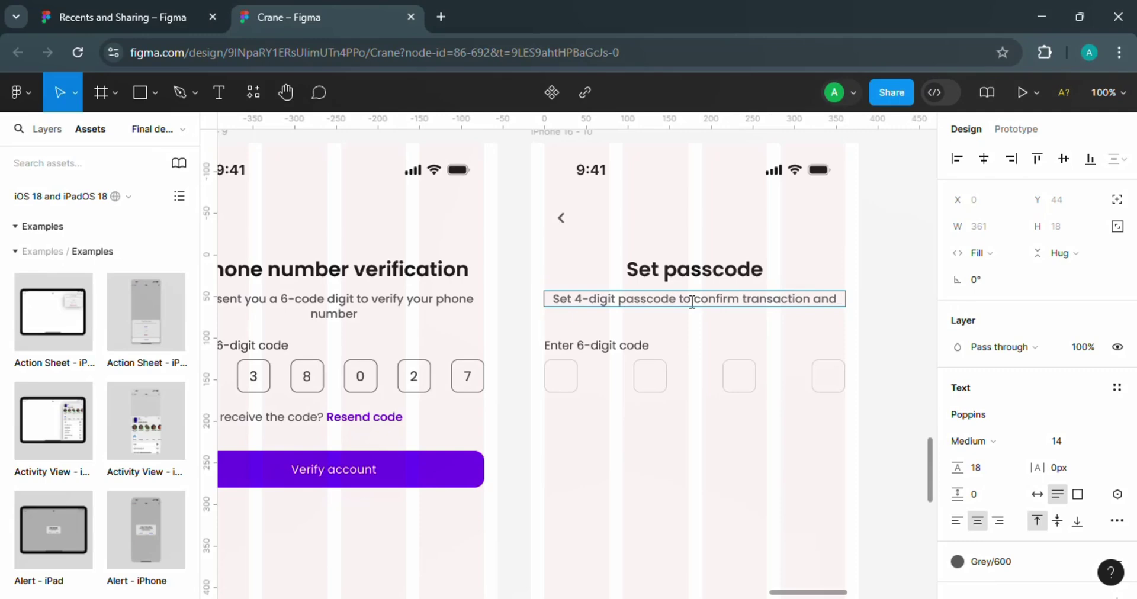
{"action": "type", "text": "for qu"}
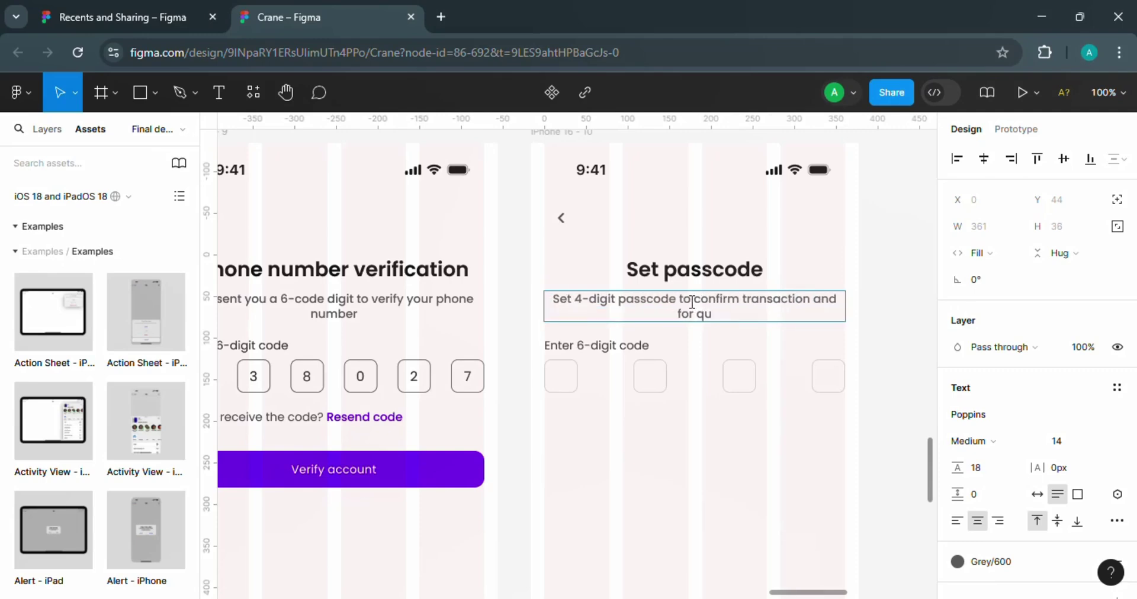
{"action": "key", "text": "BackSpace"}
{"action": "key", "text": "BackSpace"}
{"action": "key", "text": "BackSpace"}
{"action": "key", "text": "BackSpace"}
{"action": "key", "text": "BackSpace"}
{"action": "key", "text": "BackSpace"}
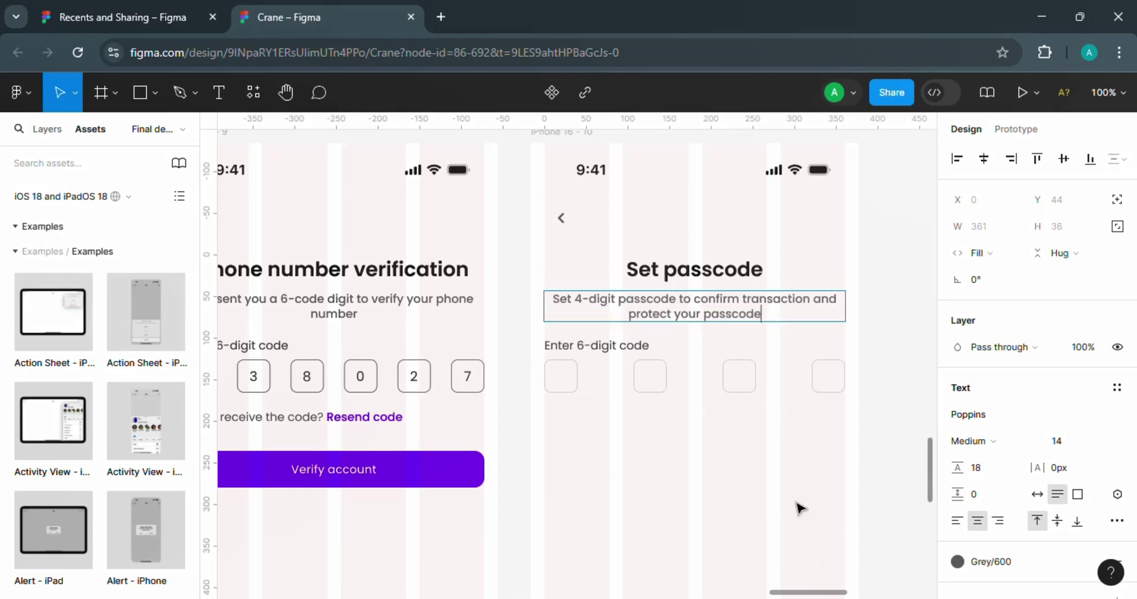
- Move the Enter 6-digit code group outside iPhone 16 - 10 and draw a frame about 37 × 31 below the subtitle
{"action": "mouse_move", "coordinate": [626, 357]}
{"action": "left_mouse_down"}
{"action": "mouse_move", "coordinate": [910, 340]}
{"action": "mouse_move", "coordinate": [794, 338]}
{"action": "left_mouse_up"}
{"action": "left_click", "coordinate": [519, 388]}
{"action": "key", "text": "f"}
{"action": "left_click_drag", "start_coordinate": [478, 372], "coordinate": [509, 399]}
- Set the small frame to 20 × 20 with locked proportions and a corner radius of 20
{"action": "left_click", "coordinate": [985, 256]}
{"action": "key", "text": "BackSpace"}
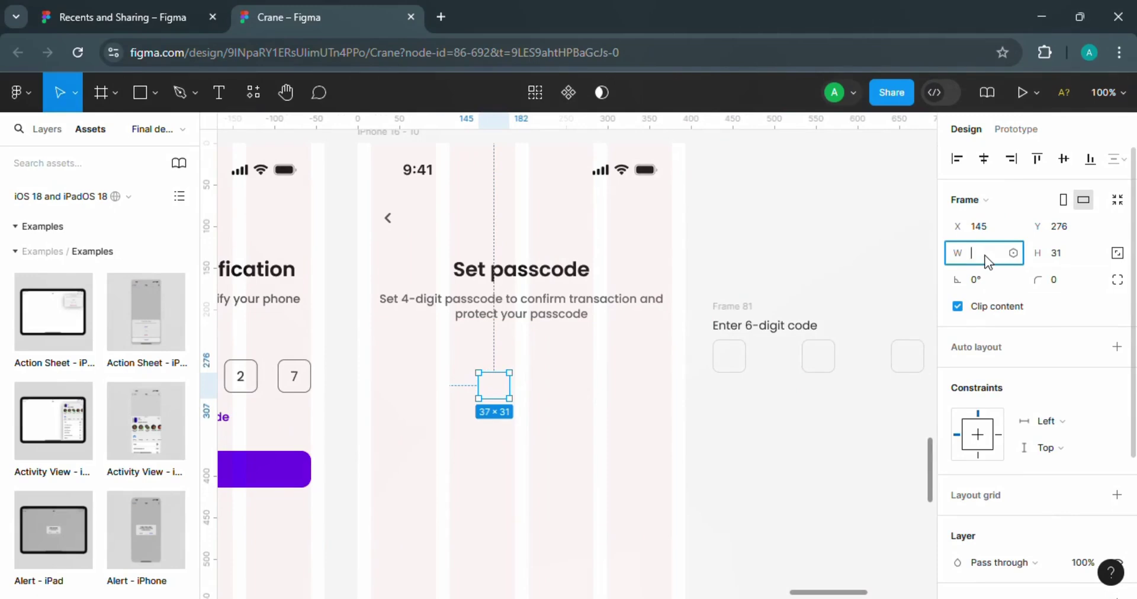
{"action": "type", "text": "20"}
{"action": "left_click", "coordinate": [1067, 256]}
{"action": "type", "text": "20"}
{"action": "key", "text": "Return"}
{"action": "left_click", "coordinate": [1118, 253]}
{"action": "left_click", "coordinate": [1067, 276]}
{"action": "type", "text": "20"}
{"action": "key", "text": "Return"}
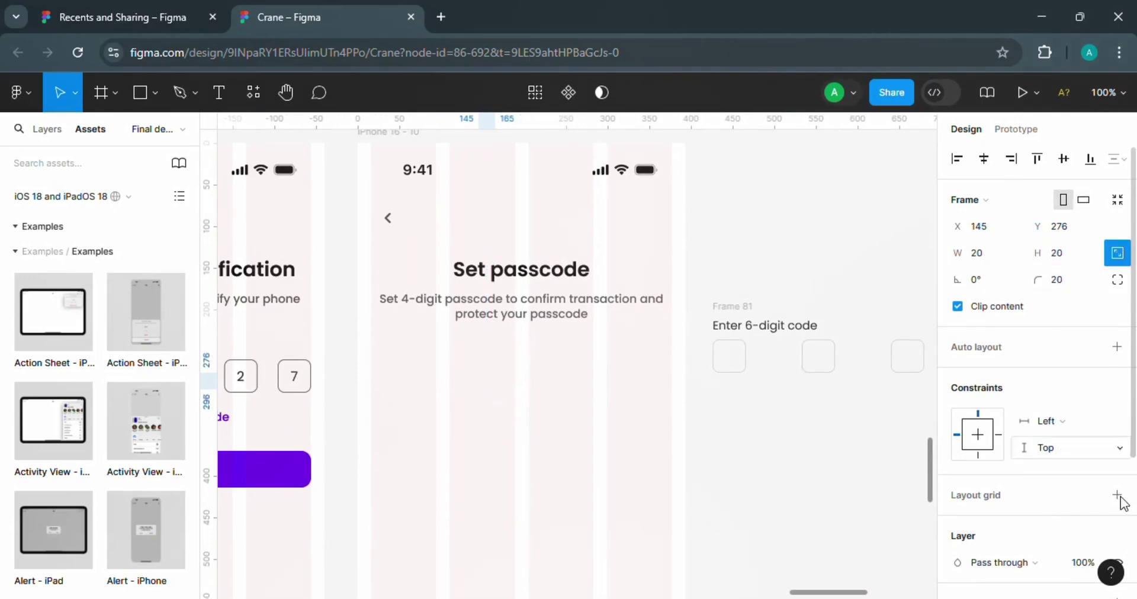
- Fill the small circle with a light purple tint, HSL 266, 100, 95
{"action": "scroll", "coordinate": [1120, 502], "scroll_direction": "down", "scroll_amount": 3}
{"action": "left_click", "coordinate": [957, 441]}
{"action": "left_click", "coordinate": [798, 519]}
{"action": "left_click", "coordinate": [872, 450]}
{"action": "type", "text": "95"}
{"action": "key", "text": "Return"}
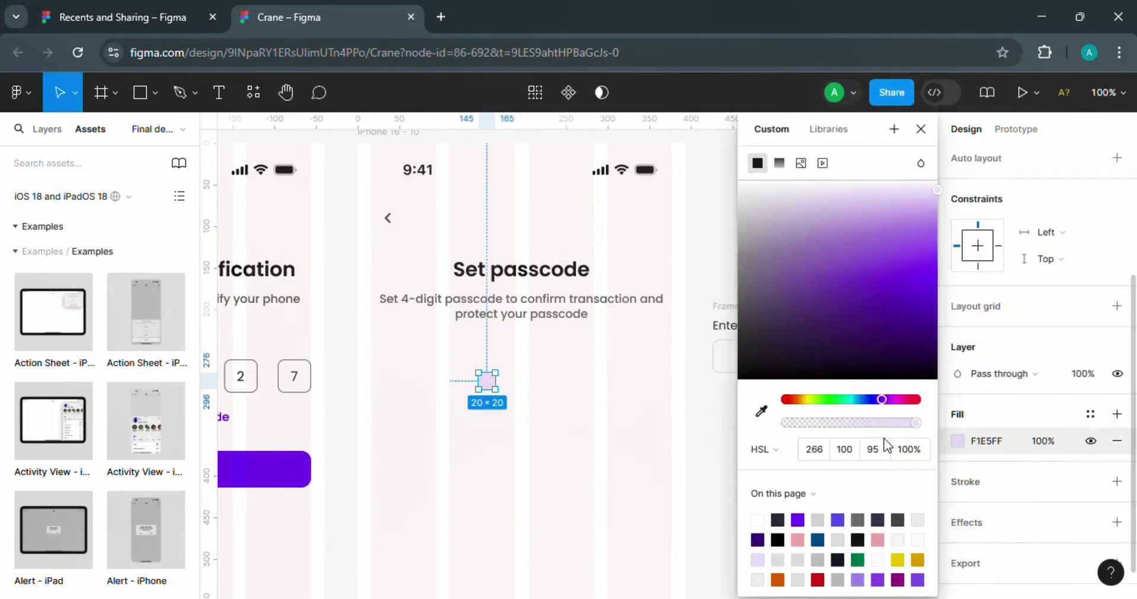
- Duplicate the light purple circle beside the original and put both in a horizontal auto layout with spacing 32
{"action": "left_click", "coordinate": [571, 414]}
{"action": "left_click", "coordinate": [488, 383]}
{"action": "left_click_drag", "start_coordinate": [489, 385], "coordinate": [523, 385]}
{"action": "left_click", "coordinate": [481, 382], "text": "shift"}
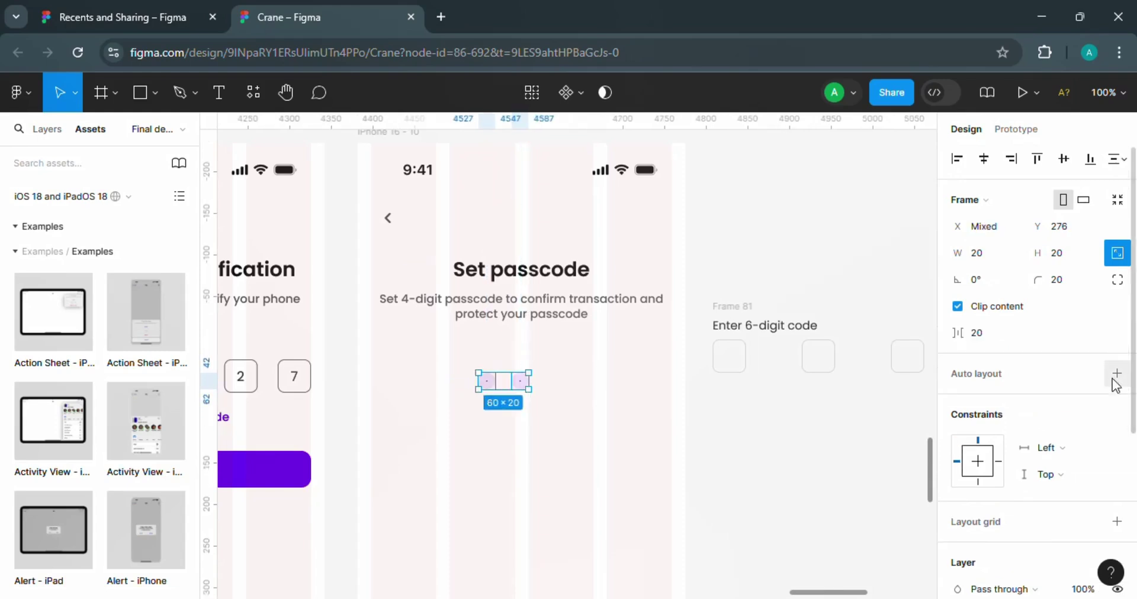
{"action": "left_click", "coordinate": [1117, 373]}
{"action": "left_click", "coordinate": [985, 433]}
{"action": "type", "text": "32"}
{"action": "key", "text": "Return"}
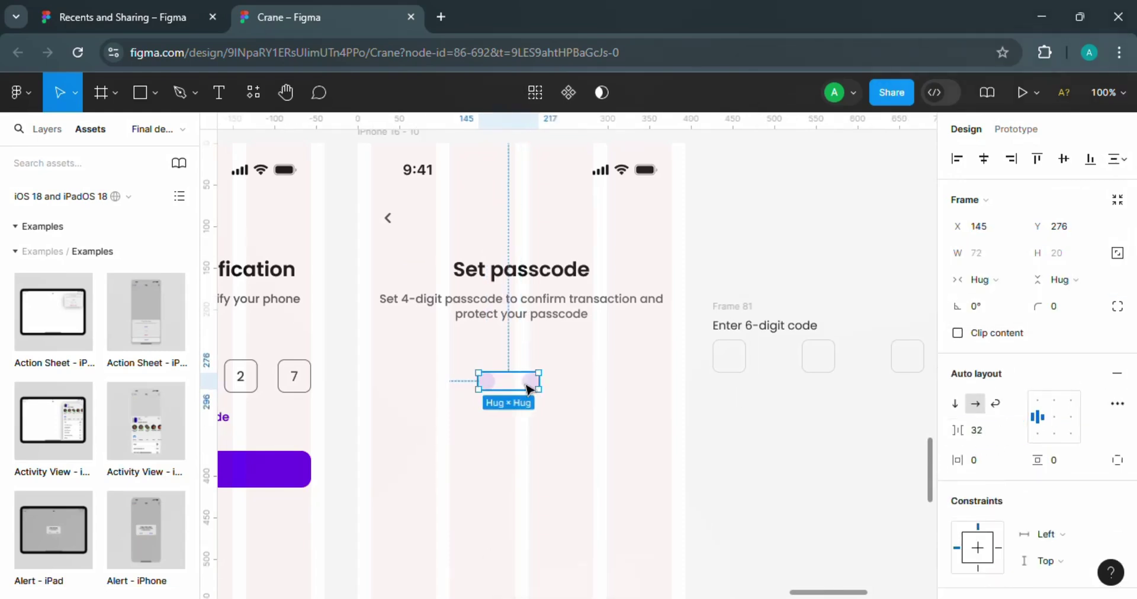
- Duplicate the circle twice to make a row of four dots and set the row's spacing to 20
{"action": "double_click", "coordinate": [525, 385]}
{"action": "key", "text": "ctrl+d"}
{"action": "key", "text": "ctrl+d"}
{"action": "left_click", "coordinate": [598, 445]}
{"action": "left_click", "coordinate": [613, 382]}
{"action": "left_click", "coordinate": [987, 431]}
{"action": "type", "text": "24"}
{"action": "left_click", "coordinate": [987, 430]}
{"action": "type", "text": "20"}
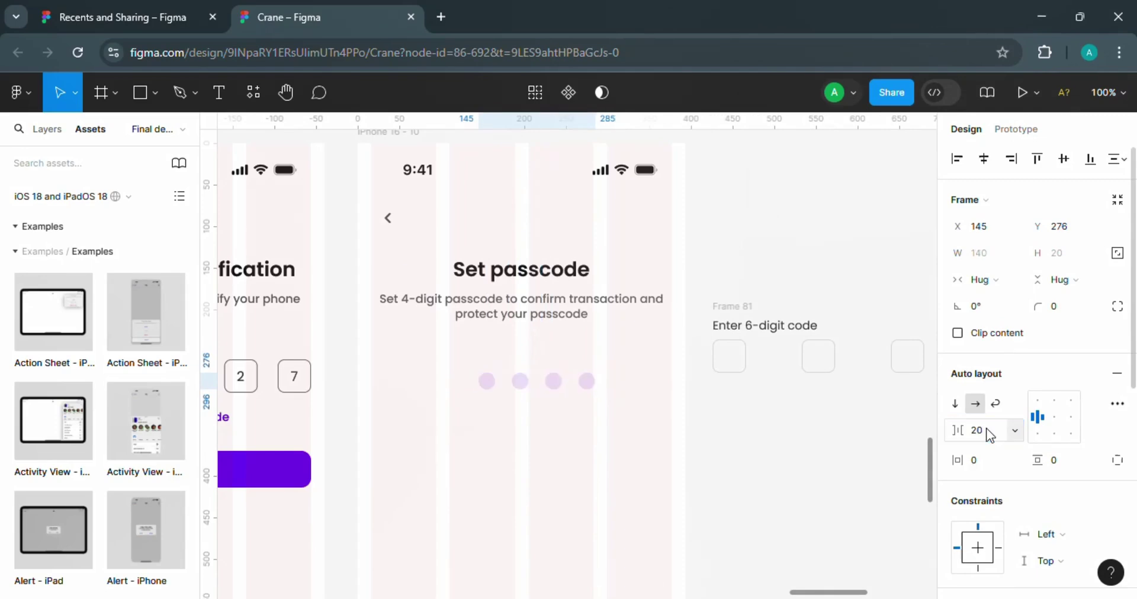
- Center the four-dot row horizontally in iPhone 16 - 10 and nudge it vertically to Y 278
{"action": "key", "text": "alt+h"}
{"action": "key", "text": "alt+Up"}
{"action": "key", "text": "alt+Up"}
{"action": "key", "text": "alt+Up"}
{"action": "key", "text": "alt+Up"}
{"action": "key", "text": "alt+Down"}
{"action": "key", "text": "alt+Down"}
{"action": "key", "text": "alt+Down"}
{"action": "key", "text": "alt+Down"}
{"action": "key", "text": "alt+Down"}
{"action": "key", "text": "alt+Down"}
- Draw a square frame below the dot row at the screen's left margin, sized 64 × 64 with locked proportions
{"action": "scroll", "coordinate": [550, 320], "scroll_direction": "down", "scroll_amount": 1}
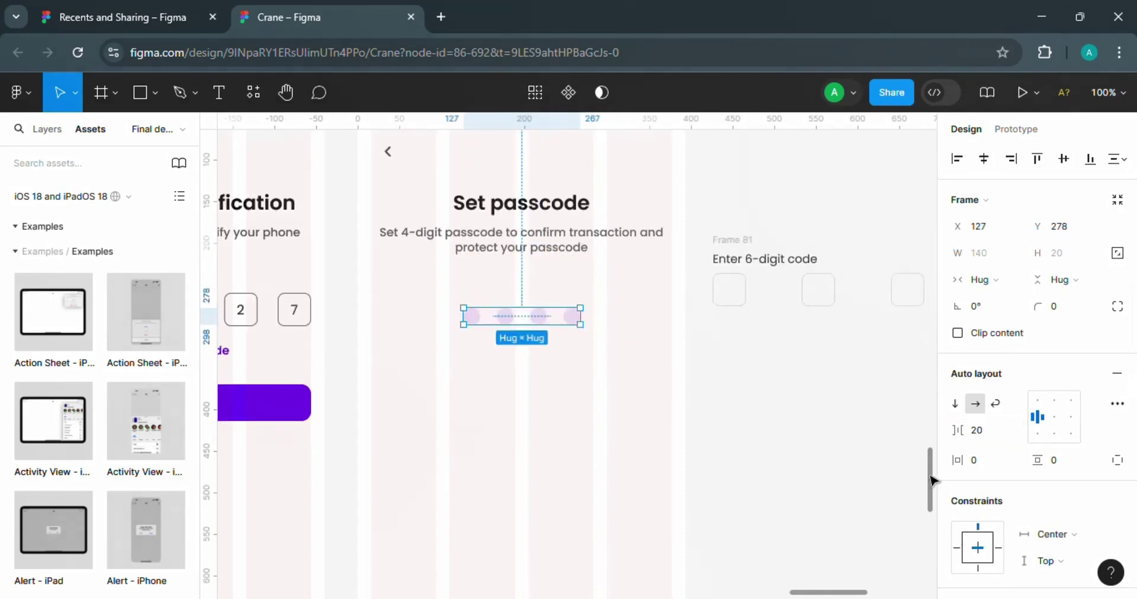
{"action": "scroll", "coordinate": [929, 480], "scroll_direction": "down", "scroll_amount": 2}
{"action": "key", "text": "f"}
{"action": "left_click_drag", "start_coordinate": [370, 242], "coordinate": [436, 300]}
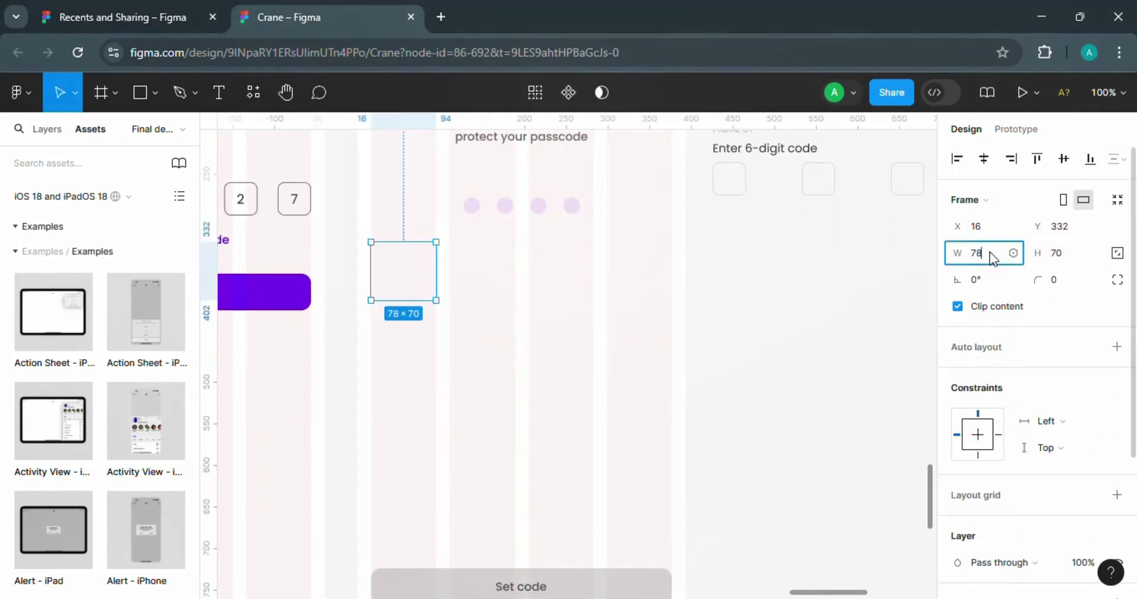
{"action": "key", "text": "BackSpace"}
{"action": "type", "text": "0"}
{"action": "key", "text": "Return"}
{"action": "left_click", "coordinate": [1112, 256]}
{"action": "left_click", "coordinate": [1069, 255]}
{"action": "type", "text": "64"}
{"action": "key", "text": "Return"}
- Set the square frame's corner radius to 77 and fill it with the Grey/50 color style
{"action": "left_click", "coordinate": [1075, 282]}
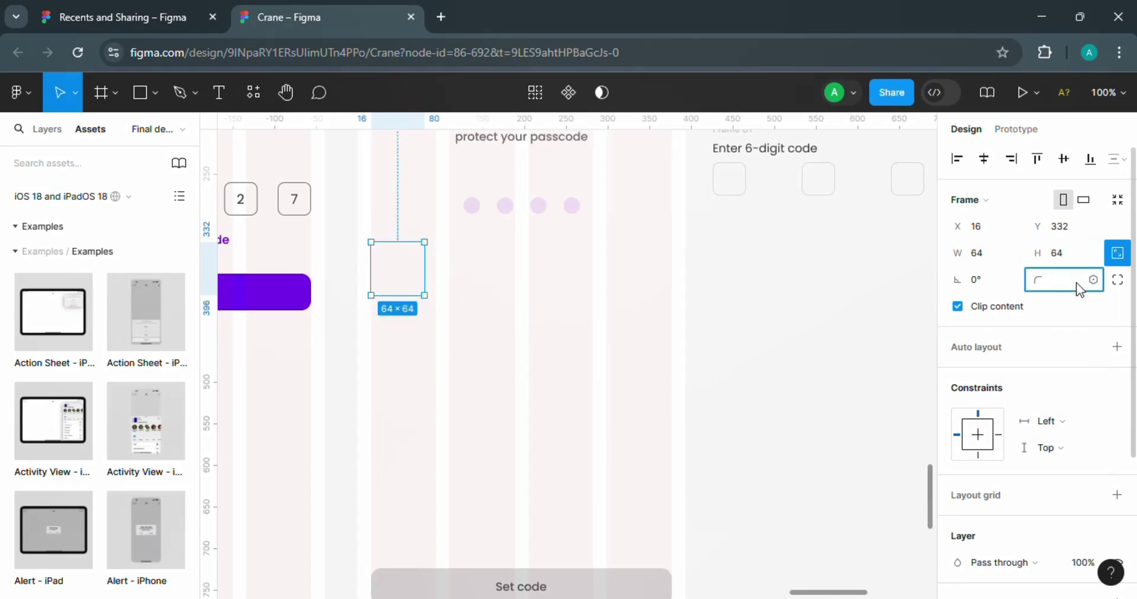
{"action": "type", "text": "77"}
{"action": "key", "text": "Return"}
{"action": "scroll", "coordinate": [1132, 444], "scroll_direction": "down", "scroll_amount": 3}
{"action": "left_click", "coordinate": [1099, 417]}
{"action": "left_click", "coordinate": [826, 445]}
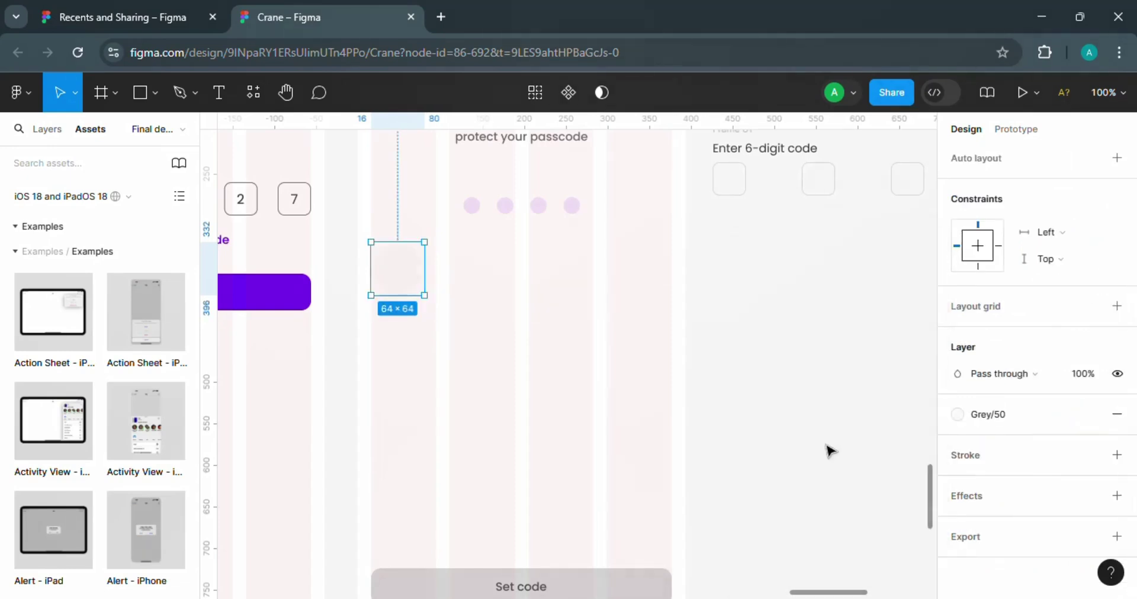
- Select iPhone 16 - 10 and hide the layout grids
{"action": "left_click", "coordinate": [47, 129]}
{"action": "left_click", "coordinate": [64, 421]}
{"action": "key", "text": "ctrl+shift+4"}
- Add the text "1" inside the round grey keypad frame and set its font size to 40
{"action": "left_click", "coordinate": [413, 269]}
{"action": "key", "text": "t"}
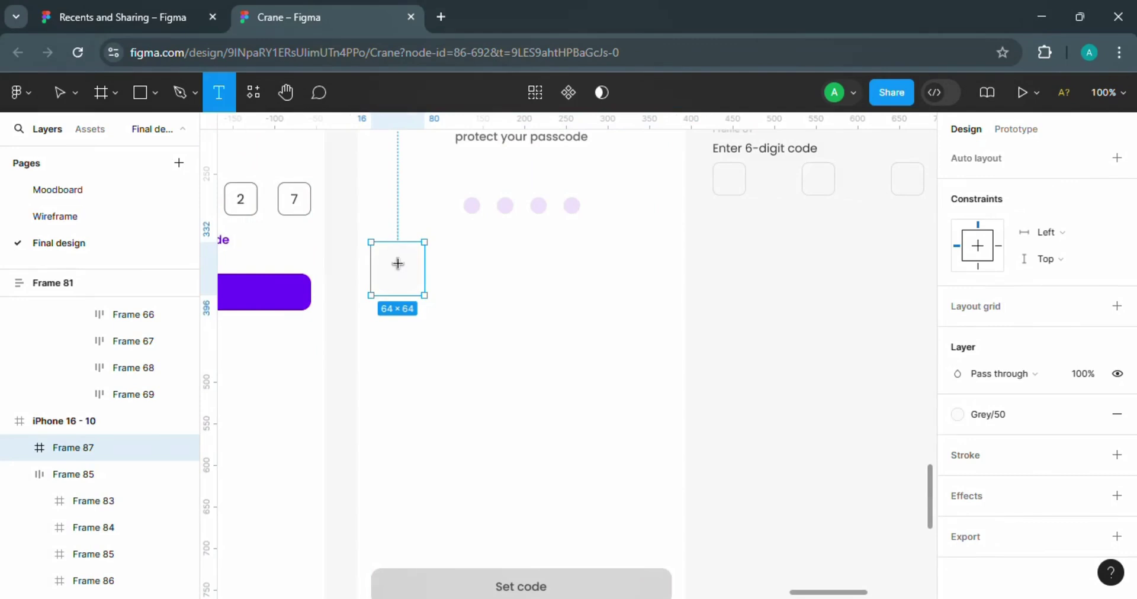
{"action": "left_click", "coordinate": [398, 263]}
{"action": "type", "text": "1"}
{"action": "key", "text": "Escape"}
{"action": "left_click", "coordinate": [1069, 427]}
{"action": "type", "text": "28"}
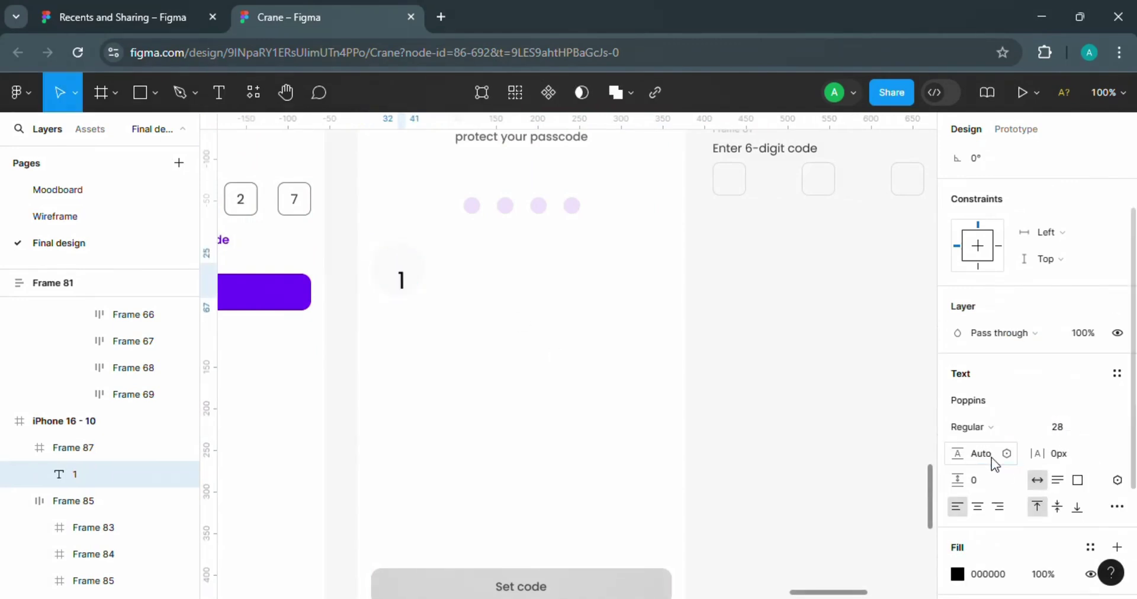
{"action": "type", "text": "40"}
{"action": "key", "text": "Return"}
- Center the "1" vertically and horizontally within its round frame
{"action": "scroll", "coordinate": [1073, 434], "scroll_direction": "up", "scroll_amount": 2}
{"action": "left_click", "coordinate": [1063, 158]}
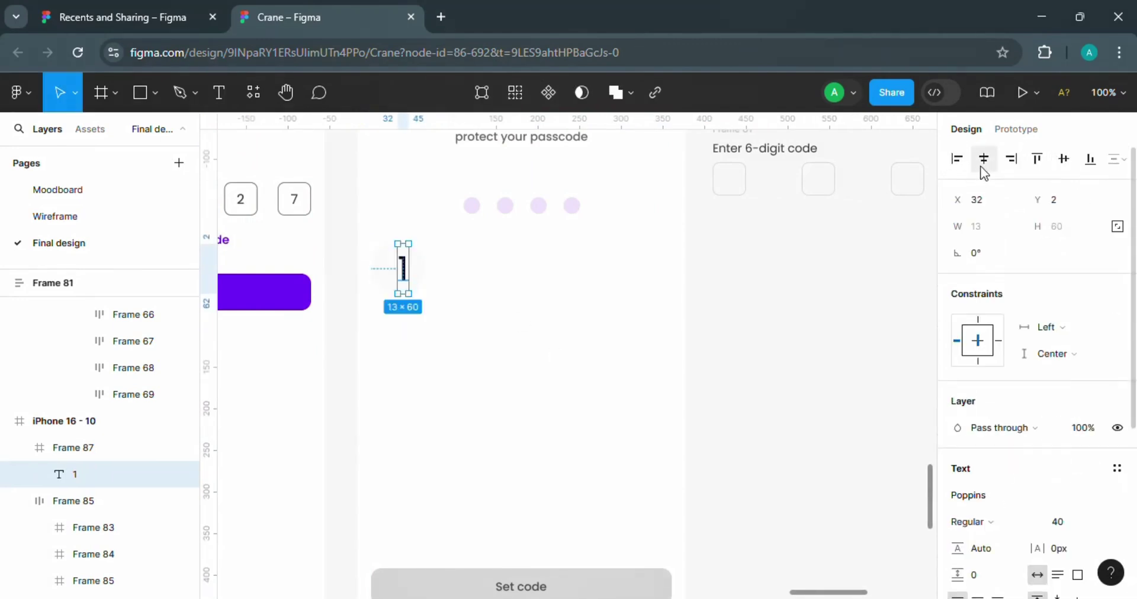
{"action": "left_click", "coordinate": [983, 158]}
- Set the "1" text's font size to 36 and its weight to Medium
{"action": "left_click", "coordinate": [1060, 524]}
{"action": "type", "text": "36"}
{"action": "left_click", "coordinate": [971, 522]}
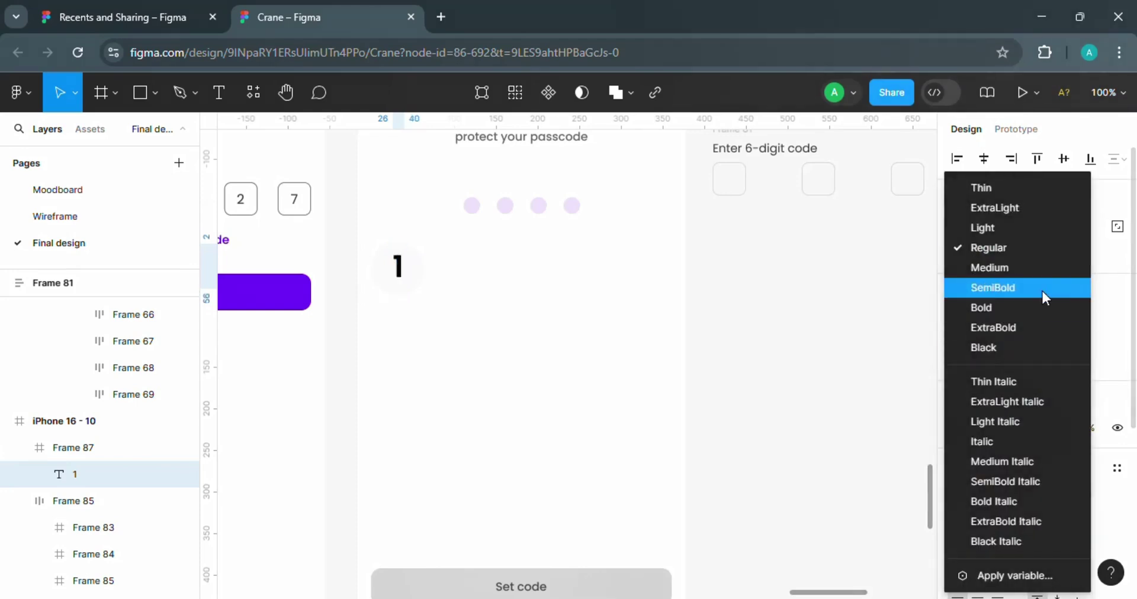
{"action": "left_click", "coordinate": [976, 264]}
- Add auto layout to the round "1" frame with centered content, 0 horizontal padding and a fixed size of 64 × 64
{"action": "left_click", "coordinate": [425, 275]}
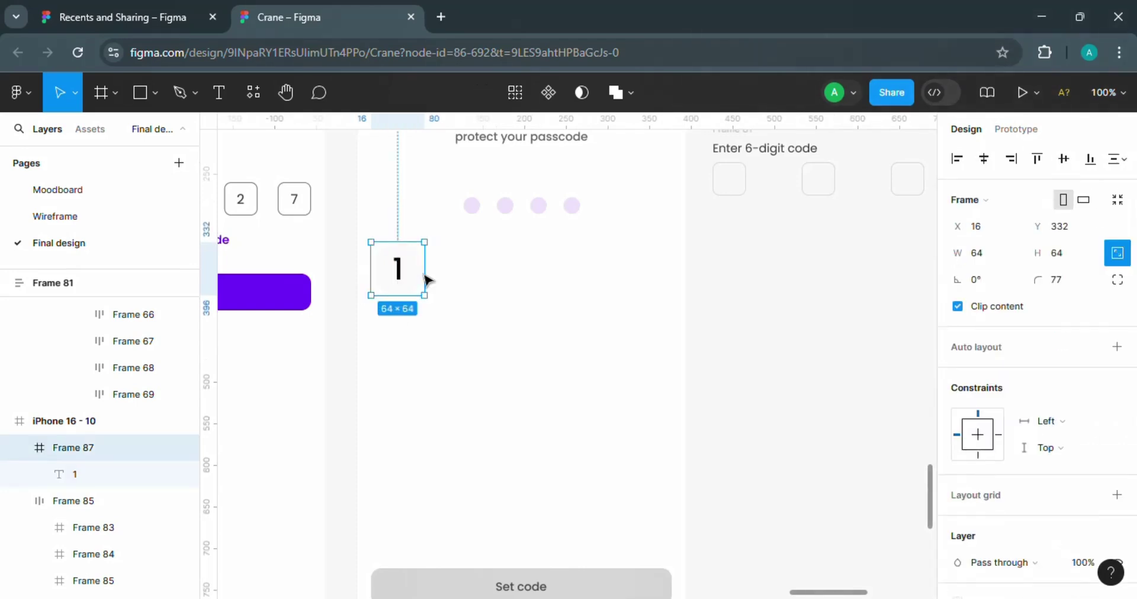
{"action": "left_click", "coordinate": [1116, 346]}
{"action": "left_click", "coordinate": [1076, 279]}
{"action": "left_click", "coordinate": [1076, 280]}
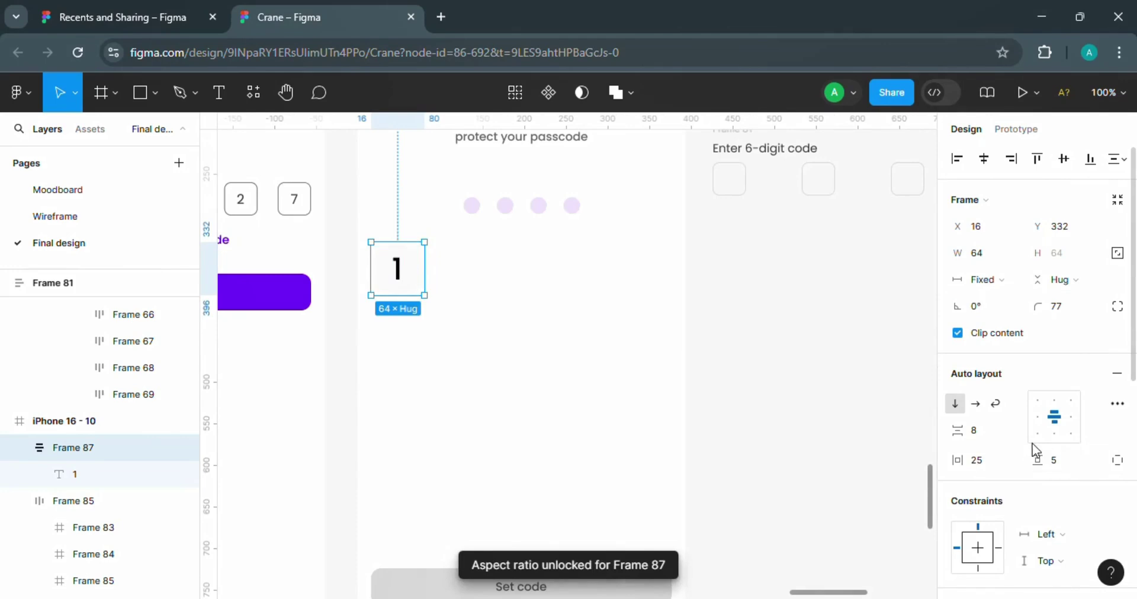
{"action": "left_click", "coordinate": [1082, 279]}
{"action": "left_click", "coordinate": [1055, 260]}
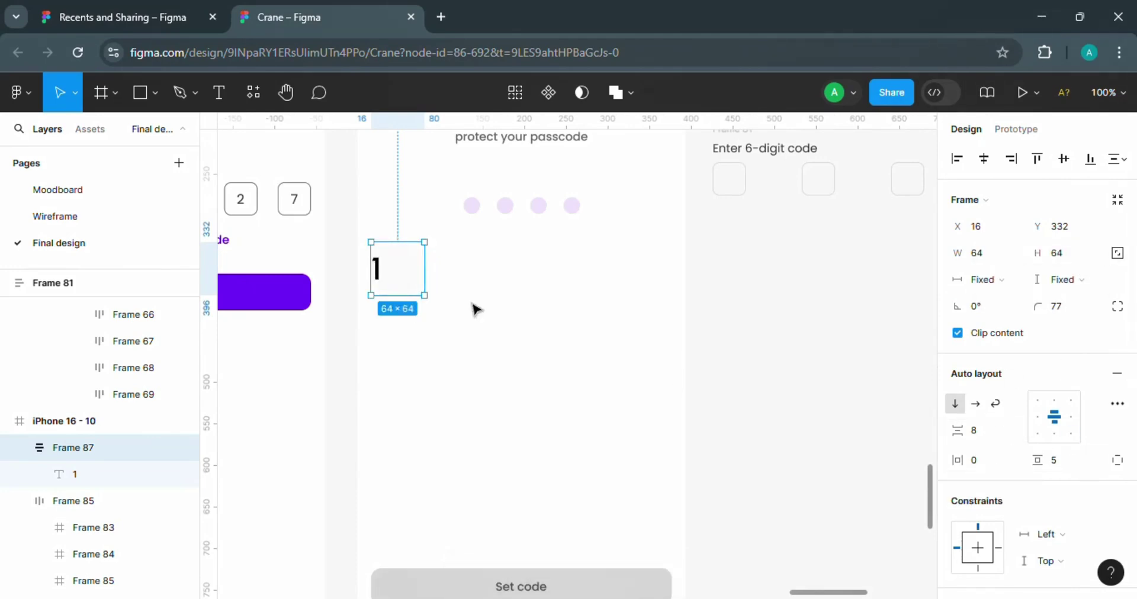
{"action": "key", "text": "Return"}
{"action": "left_click", "coordinate": [1040, 496]}
{"action": "left_click", "coordinate": [424, 279]}
- Change the "1" text's black color to the Grey/800 style
{"action": "scroll", "coordinate": [1036, 441], "scroll_direction": "down", "scroll_amount": 5}
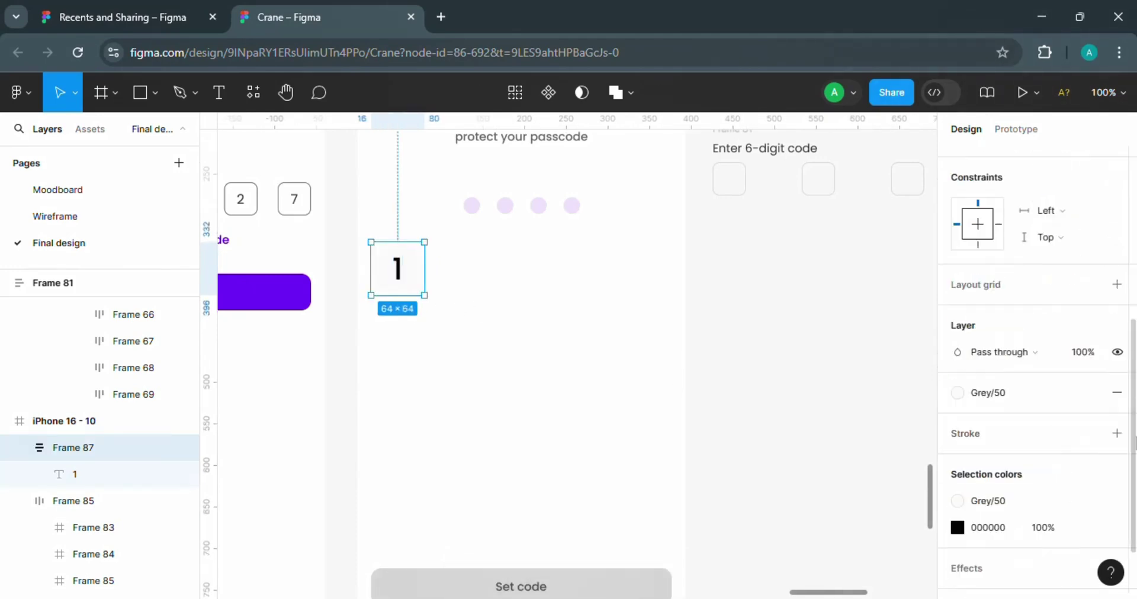
{"action": "left_click", "coordinate": [957, 528]}
{"action": "scroll", "coordinate": [829, 414], "scroll_direction": "down", "scroll_amount": 5}
{"action": "scroll", "coordinate": [837, 482], "scroll_direction": "up", "scroll_amount": 3}
{"action": "left_click", "coordinate": [770, 558]}
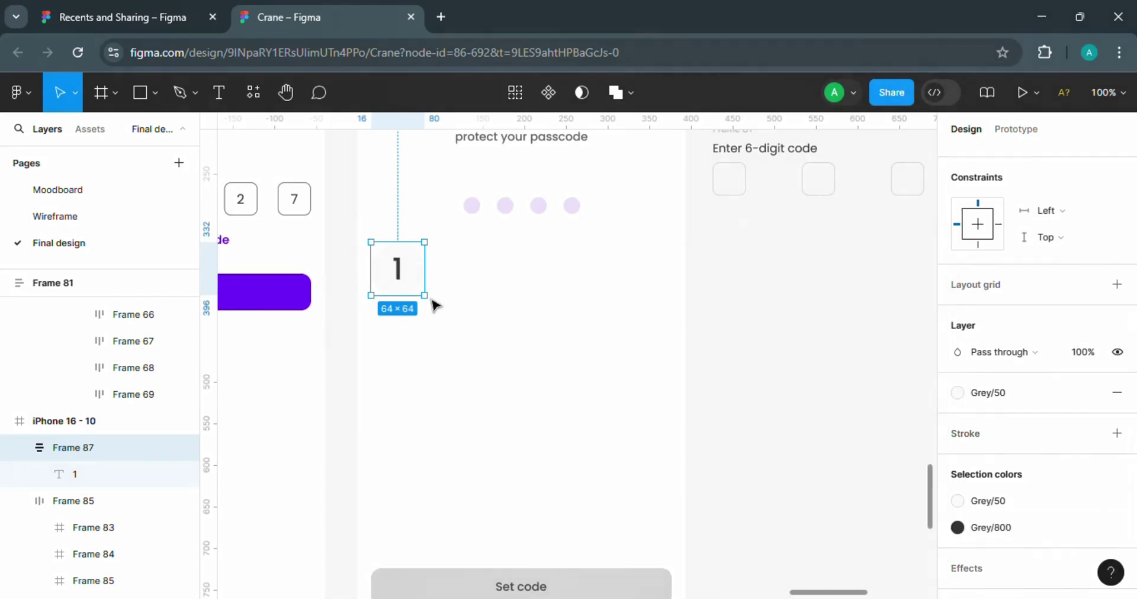
- Place a spare copy of the "1" key outside the phone frame and turn the original key into a component
{"action": "left_click_drag", "start_coordinate": [419, 271], "coordinate": [760, 275]}
{"action": "left_click", "coordinate": [419, 271]}
{"action": "left_click", "coordinate": [549, 94]}
{"action": "left_click", "coordinate": [490, 264]}
{"action": "left_click", "coordinate": [414, 277]}
{"action": "key", "text": "ctrl+c"}
{"action": "left_click_drag", "start_coordinate": [523, 354], "coordinate": [545, 322]}
{"action": "key", "text": "ctrl+v"}
{"action": "key", "text": "ctrl+z"}
{"action": "key", "text": "ctrl+z"}
{"action": "key", "text": "Escape"}
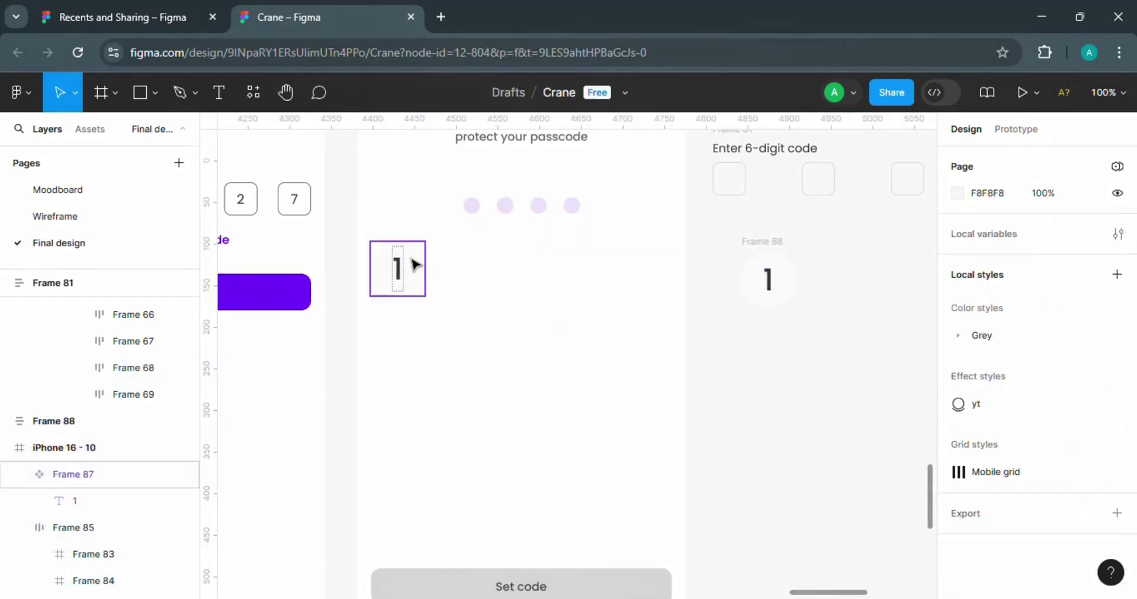
- Paste an instance of the key component beside the "1" key and change its label to "2"
{"action": "left_click", "coordinate": [413, 266]}
{"action": "key", "text": "ctrl+c"}
{"action": "left_click", "coordinate": [588, 295]}
{"action": "key", "text": "ctrl+v"}
{"action": "left_click_drag", "start_coordinate": [406, 272], "coordinate": [489, 271]}
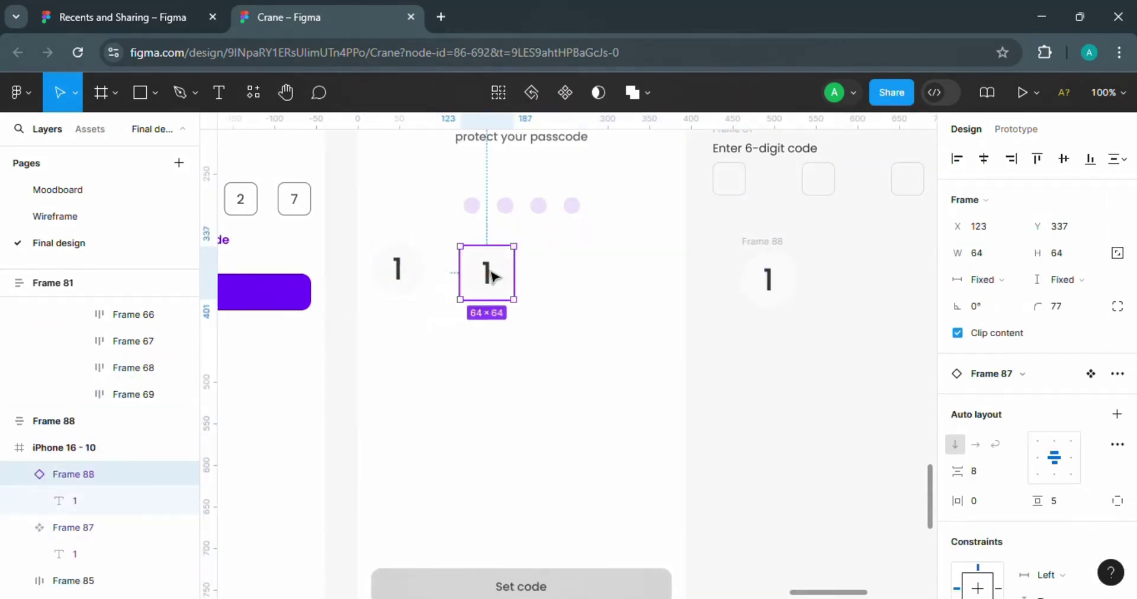
{"action": "double_click", "coordinate": [489, 274]}
{"action": "type", "text": "2"}
{"action": "key", "text": "Escape"}
- Wrap the "1" and "2" keys in an auto layout row and add a duplicate key labeled "3"
{"action": "left_click", "coordinate": [398, 266], "text": "shift"}
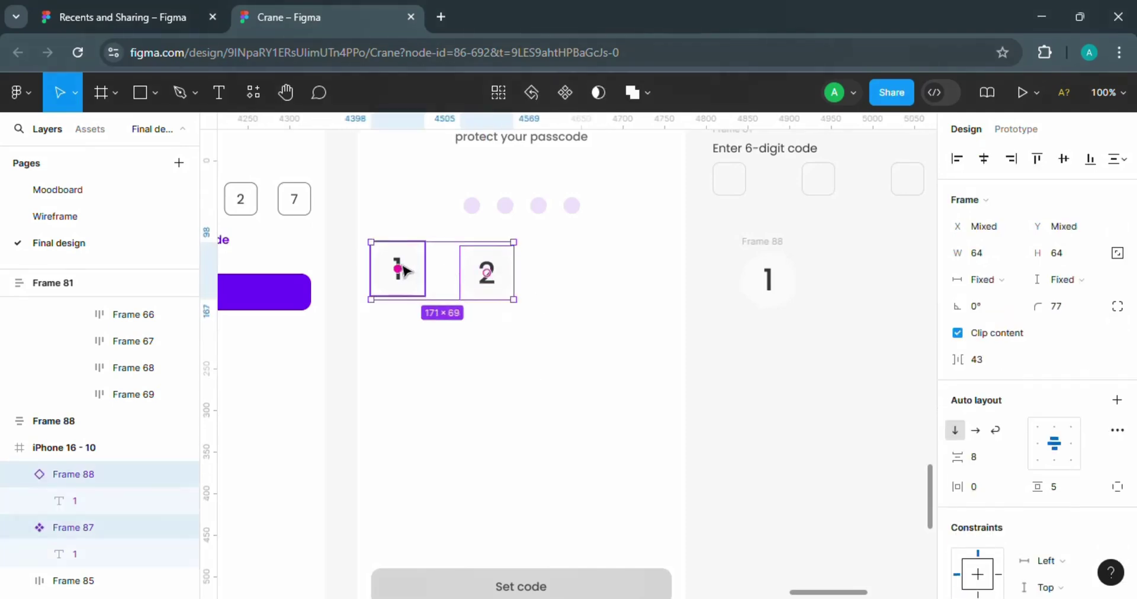
{"action": "key", "text": "shift+a"}
{"action": "left_click", "coordinate": [489, 277]}
{"action": "key", "text": "ctrl+d"}
{"action": "double_click", "coordinate": [574, 269]}
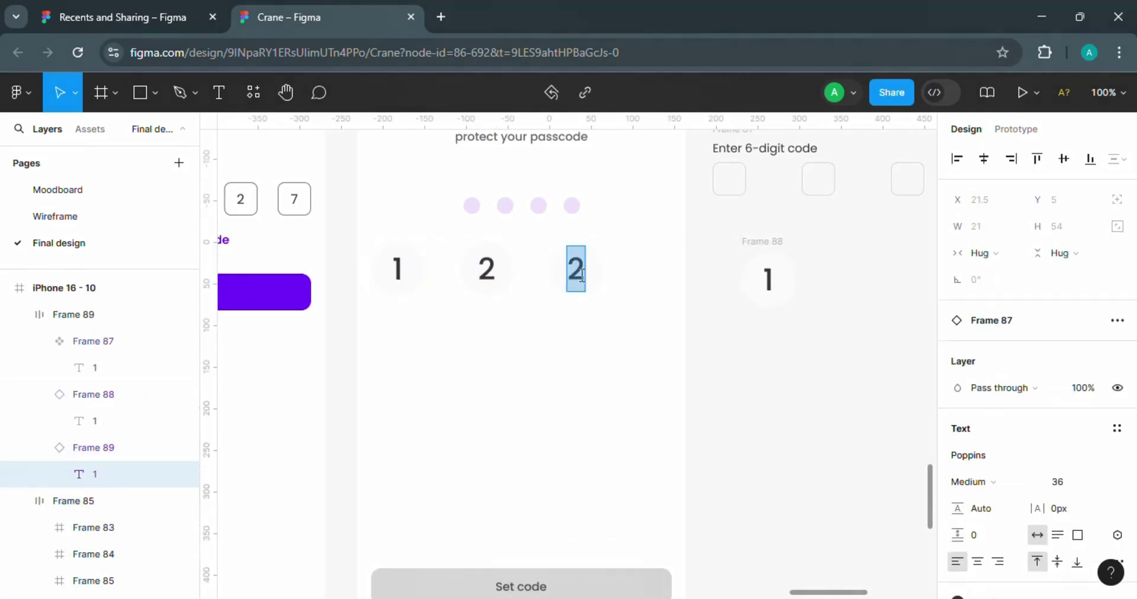
{"action": "type", "text": "3"}
{"action": "key", "text": "Escape"}
- Duplicate the "3" key within the row and change the copy's label to "4"
{"action": "left_click", "coordinate": [566, 269]}
{"action": "key", "text": "ctrl+d"}
{"action": "double_click", "coordinate": [668, 269]}
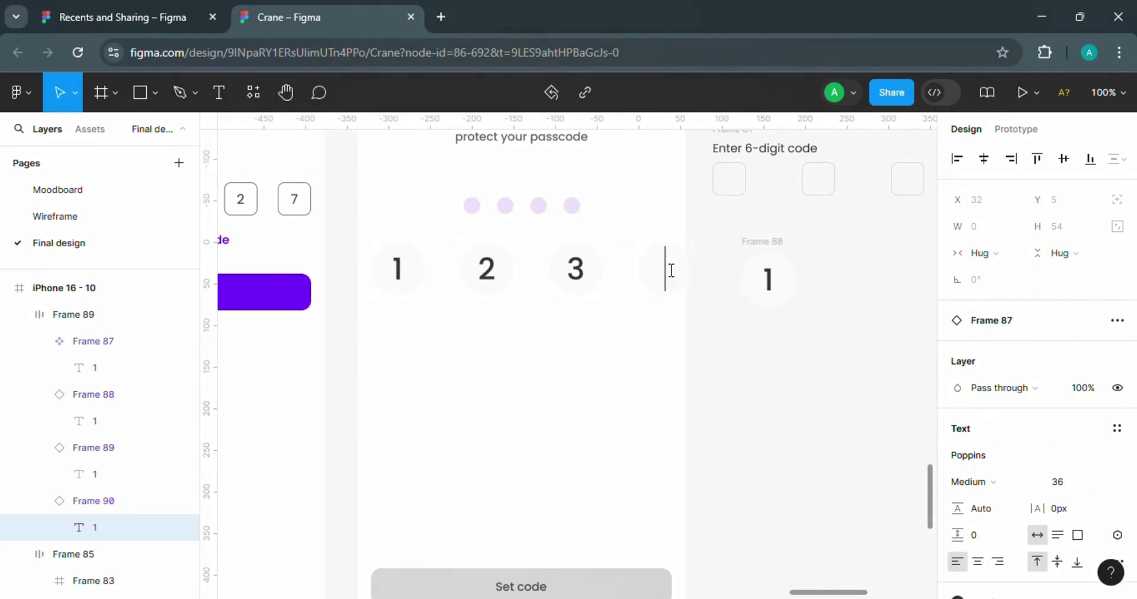
{"action": "type", "text": "4"}
{"action": "left_click", "coordinate": [650, 300]}
{"action": "left_click", "coordinate": [652, 278]}
{"action": "key", "text": "Escape"}
- With the layout grids shown, narrow the wrapping keypad frame to 318 wide and center it horizontally on the screen
{"action": "key", "text": "shift+g"}
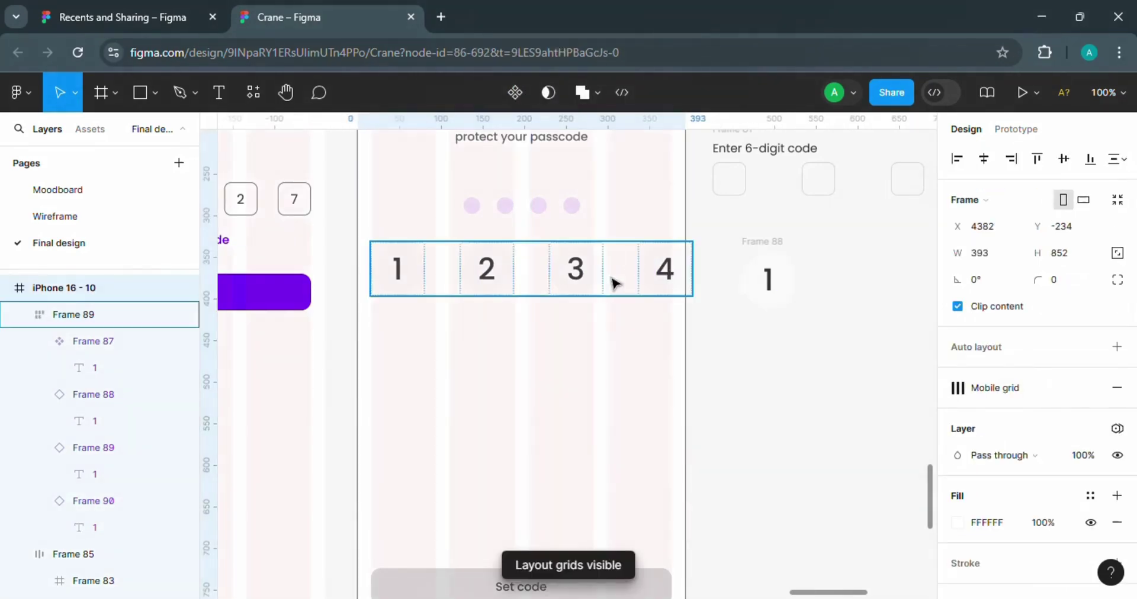
{"action": "left_click", "coordinate": [614, 281]}
{"action": "left_click_drag", "start_coordinate": [693, 266], "coordinate": [616, 270]}
{"action": "key", "text": "alt+h"}
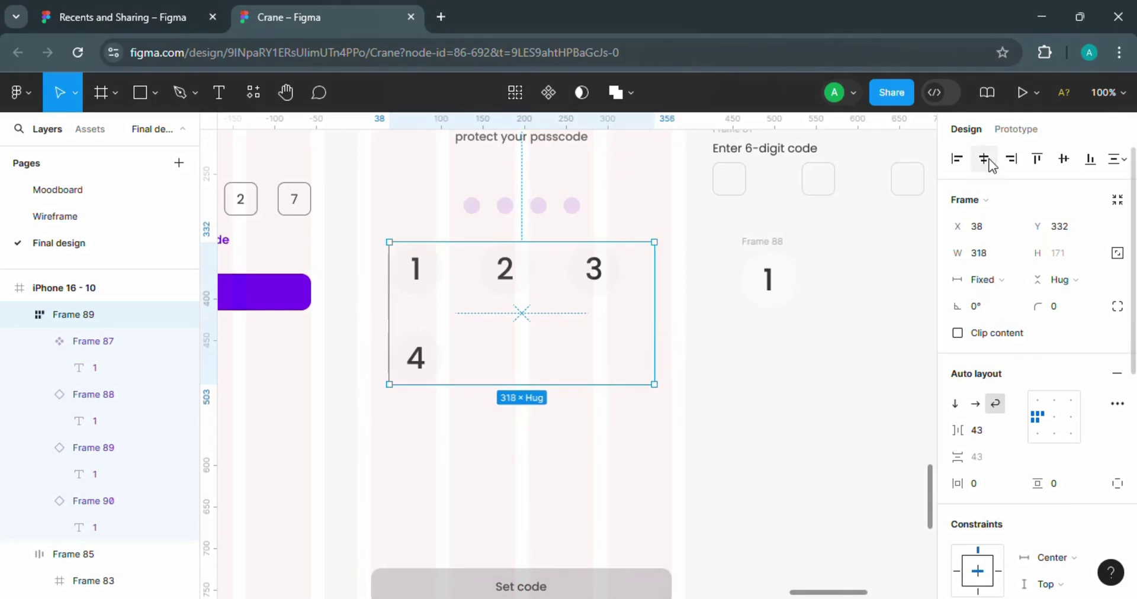
- Set the keypad's horizontal gap between keys to 60
{"action": "left_click", "coordinate": [980, 430]}
{"action": "type", "text": "56"}
{"action": "key", "text": "Return"}
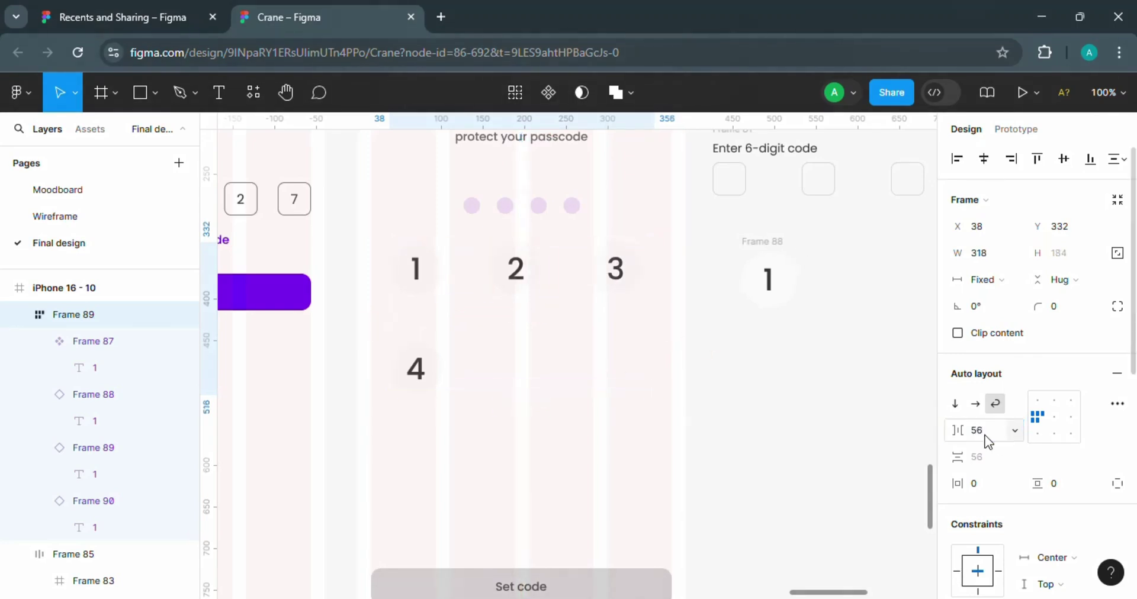
{"action": "left_click", "coordinate": [980, 431]}
{"action": "type", "text": "60"}
{"action": "key", "text": "Return"}
- Duplicate the "4" key five times and relabel the second row's copies "5" and "6"
{"action": "left_click", "coordinate": [426, 379]}
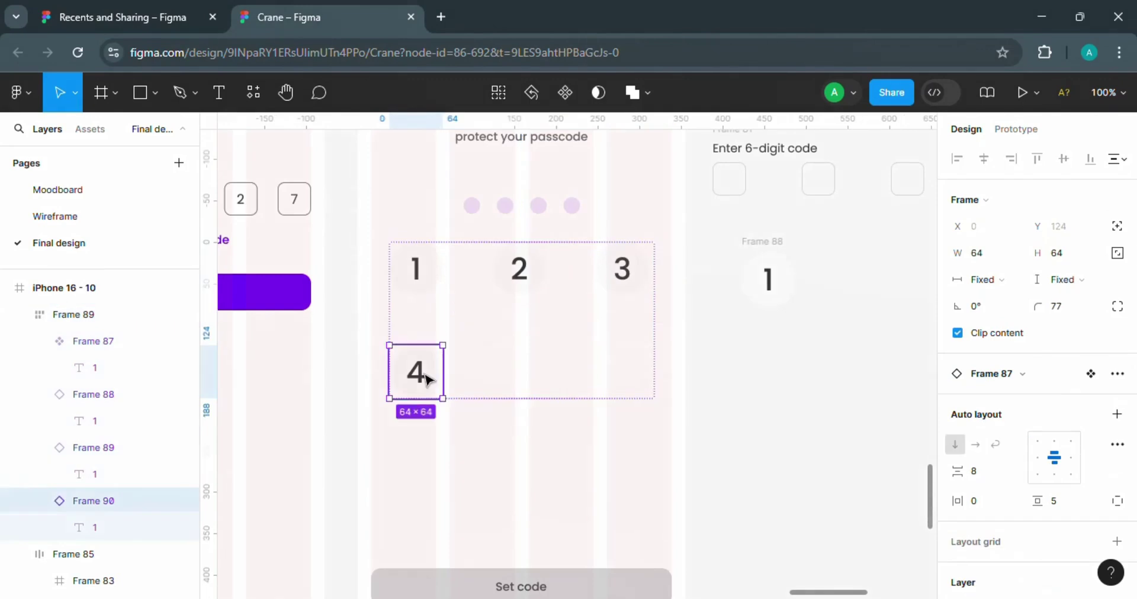
{"action": "key", "text": "ctrl+d"}
{"action": "key", "text": "ctrl+d"}
{"action": "key", "text": "ctrl+d"}
{"action": "key", "text": "ctrl+d"}
{"action": "key", "text": "ctrl+d"}
{"action": "double_click", "coordinate": [524, 372]}
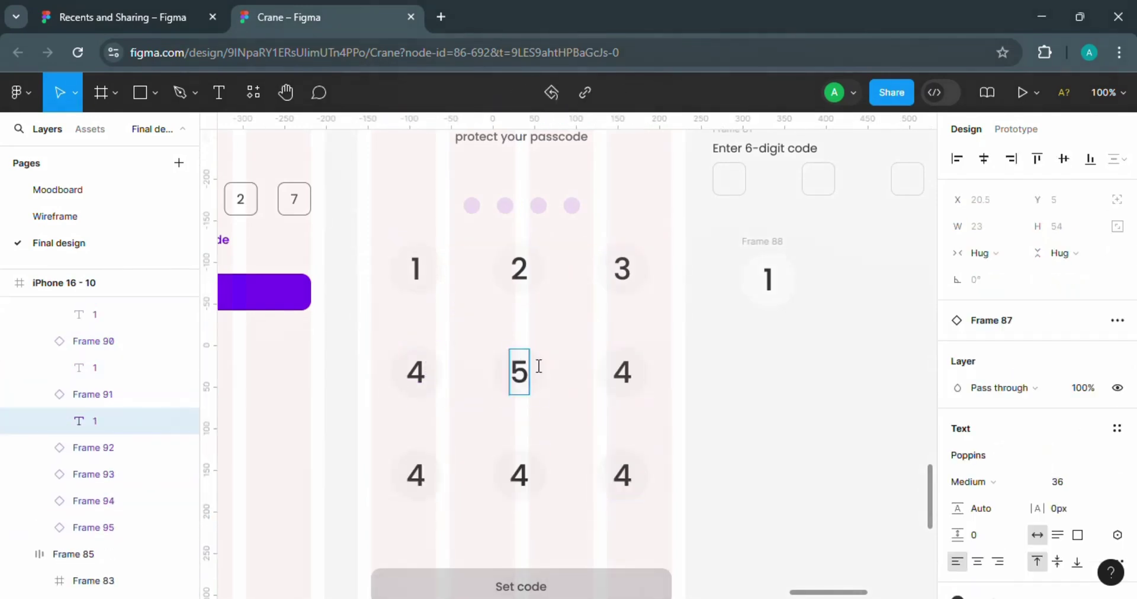
{"action": "double_click", "coordinate": [623, 372]}
{"action": "type", "text": "6"}
- Relabel the third row's keys "7", "8" and "9"
{"action": "double_click", "coordinate": [421, 474]}
{"action": "double_click", "coordinate": [520, 474]}
{"action": "type", "text": "8"}
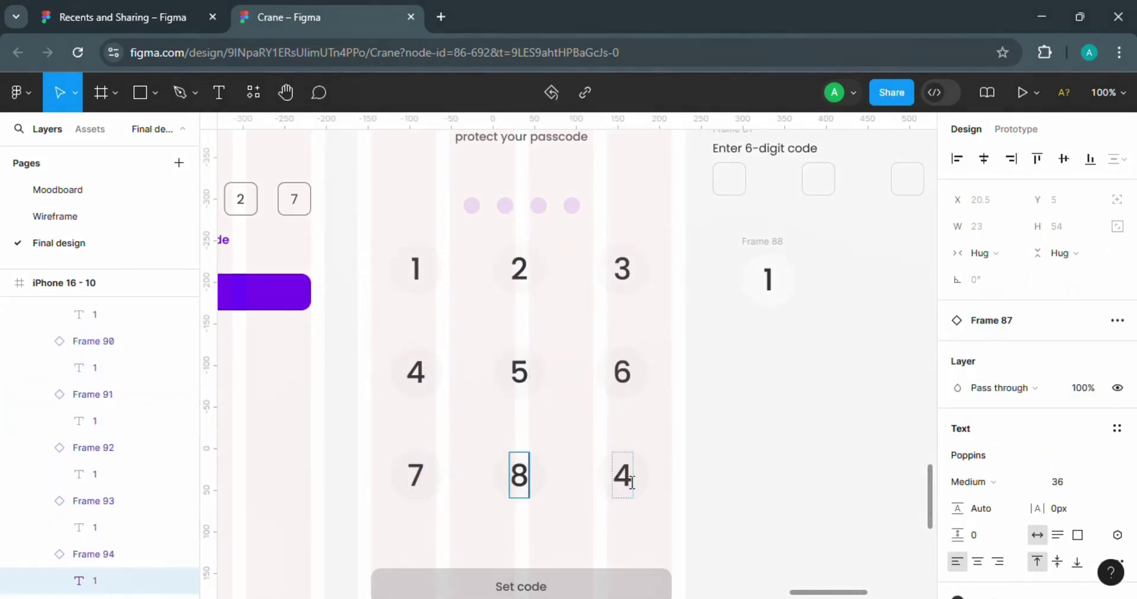
{"action": "double_click", "coordinate": [623, 475]}
{"action": "type", "text": "9"}
{"action": "key", "text": "Escape"}
{"action": "key", "text": "Escape"}
- Set the vertical gap between the keypad rows to 40
{"action": "left_click", "coordinate": [579, 421]}
{"action": "type", "text": "40"}
{"action": "key", "text": "Return"}
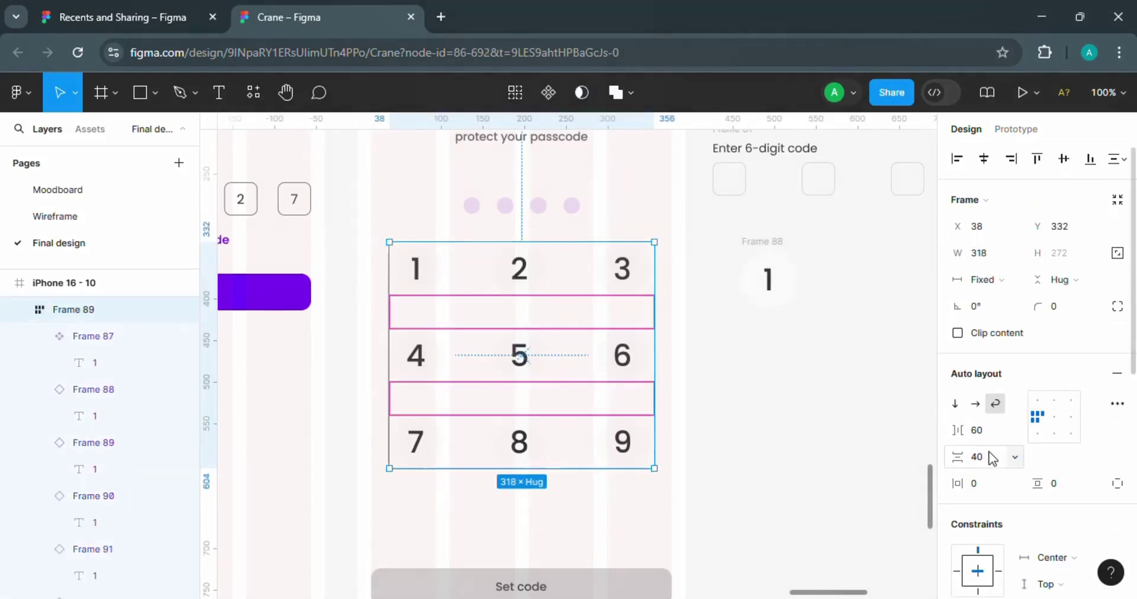
- Duplicate the "9" key into a fourth row and center the keypad's auto layout content
{"action": "double_click", "coordinate": [627, 444]}
{"action": "key", "text": "ctrl+d"}
{"action": "left_click", "coordinate": [631, 538]}
{"action": "left_click", "coordinate": [1054, 417]}
{"action": "left_click", "coordinate": [538, 536]}
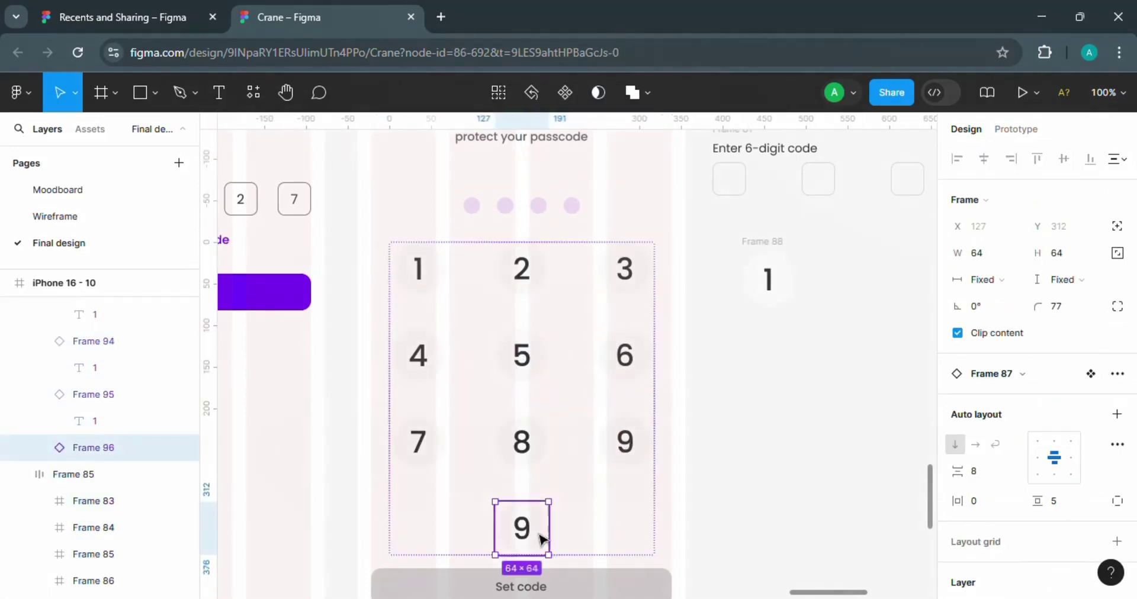
- Duplicate the fourth-row key, align the keypad's content to the right and relabel the row's first key "0"
{"action": "key", "text": "ctrl+d"}
{"action": "left_click", "coordinate": [655, 508]}
{"action": "left_click", "coordinate": [1071, 416]}
{"action": "double_click", "coordinate": [529, 531]}
{"action": "type", "text": "0"}
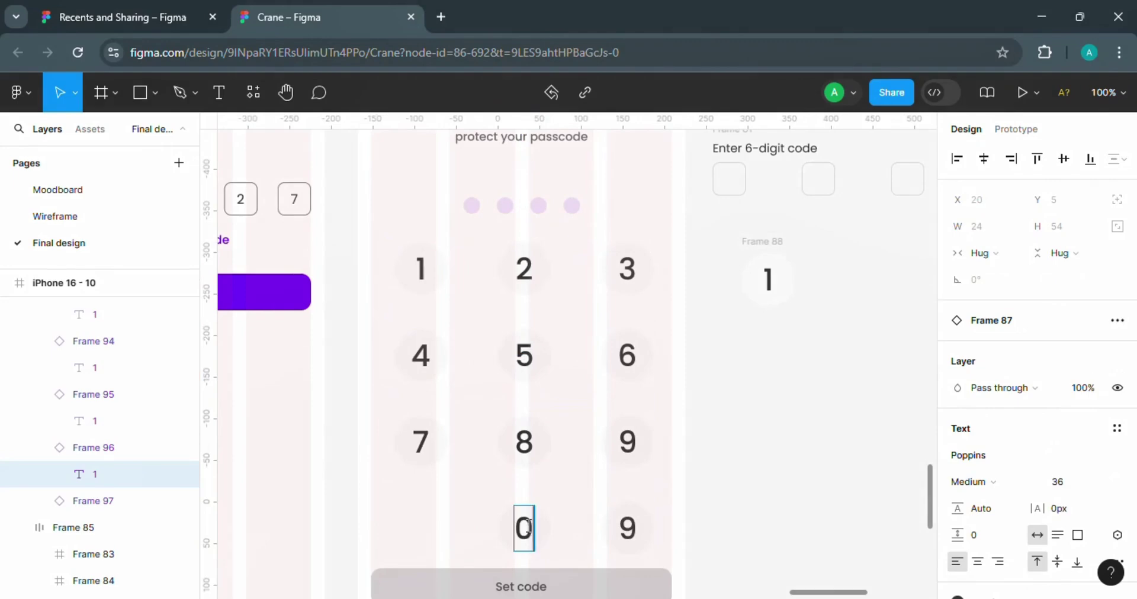
- Detach the last keypad key from its component and set the delete icon's size to 24 × 24
{"action": "left_click", "coordinate": [630, 531]}
{"action": "double_click", "coordinate": [632, 527]}
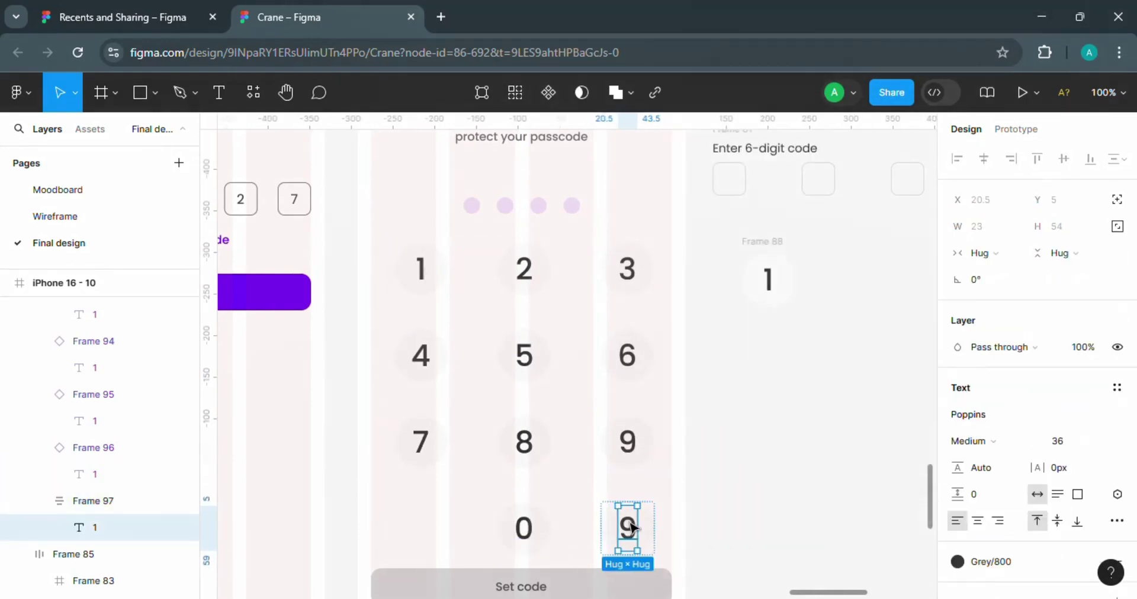
{"action": "mouse_move", "coordinate": [930, 495]}
{"action": "left_mouse_down"}
{"action": "mouse_move", "coordinate": [925, 437]}
{"action": "mouse_move", "coordinate": [929, 492]}
{"action": "left_mouse_up"}
{"action": "left_click", "coordinate": [501, 185]}
{"action": "type", "text": "24"}
{"action": "key", "text": "Return"}
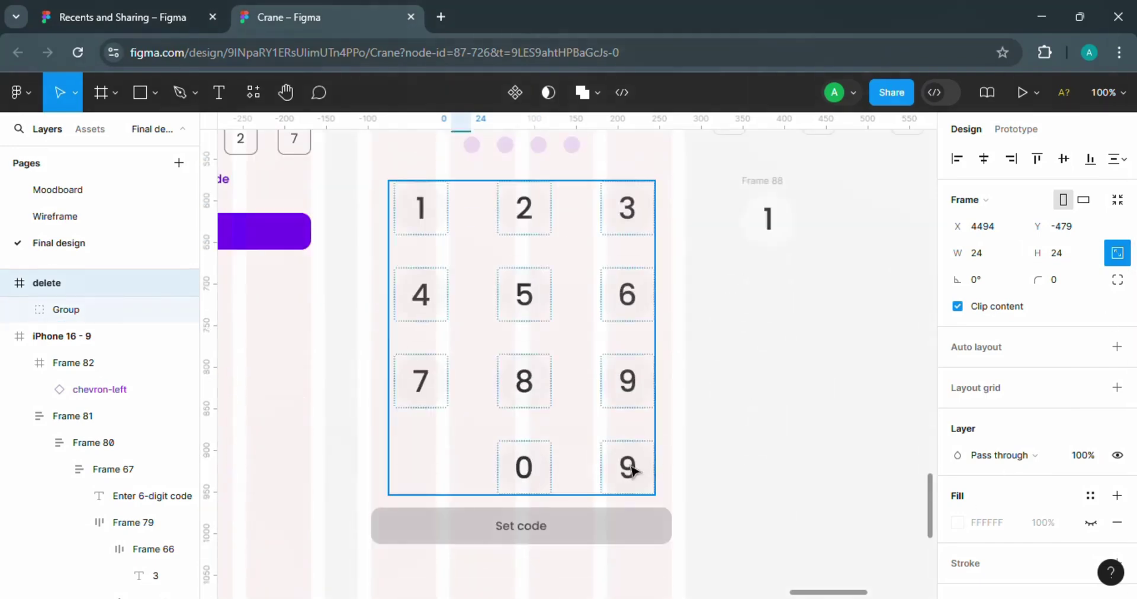
- Replace the "9" in the last keypad key with the delete icon
{"action": "right_click", "coordinate": [626, 457]}
{"action": "key", "text": "Escape"}
{"action": "key", "text": "ctrl+v"}
{"action": "left_click", "coordinate": [628, 454]}
{"action": "key", "text": "Delete"}
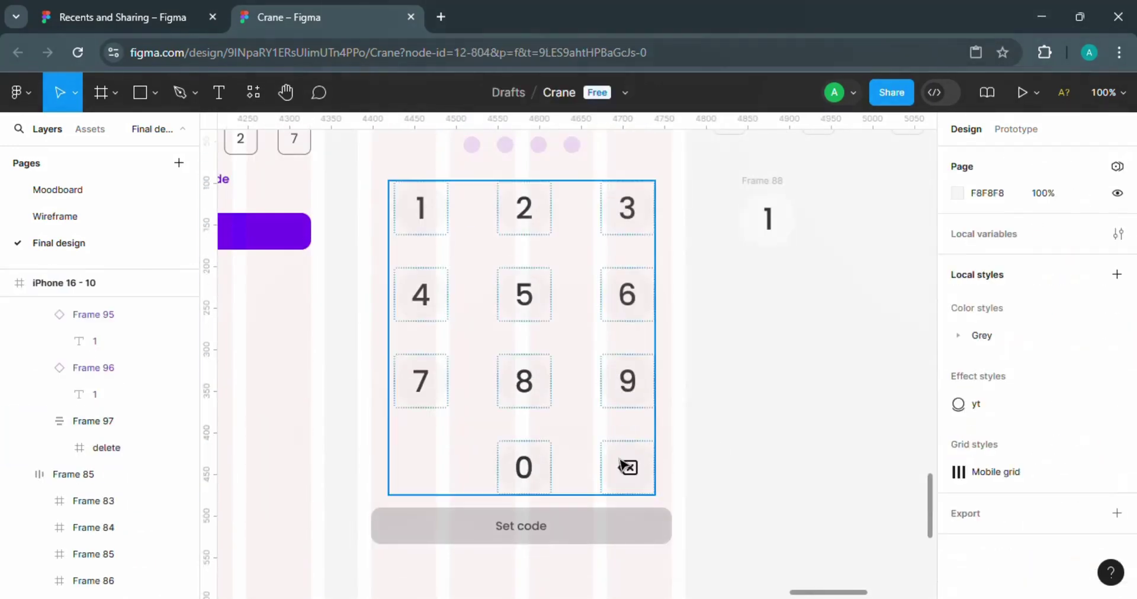
- Change the delete icon's color to the Grey/800 style
{"action": "left_click", "coordinate": [628, 473]}
{"action": "scroll", "coordinate": [1112, 504], "scroll_direction": "down", "scroll_amount": 3}
{"action": "left_click", "coordinate": [1091, 454]}
{"action": "left_click", "coordinate": [779, 425]}
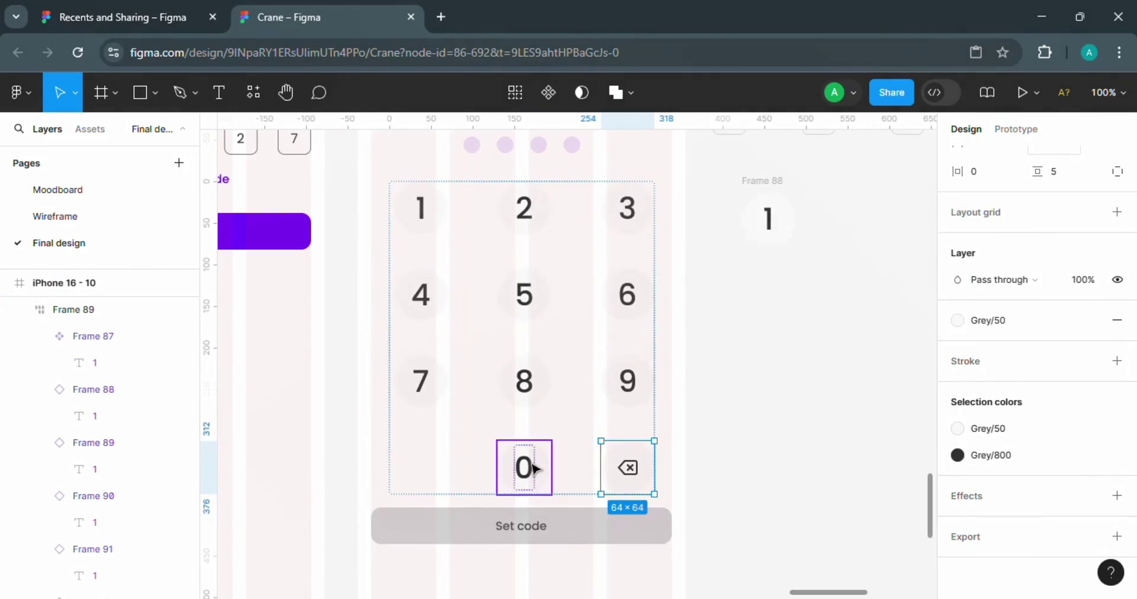
- Set the font size of the main key component's "1" text to 28
{"action": "double_click", "coordinate": [422, 211]}
{"action": "left_click", "coordinate": [1069, 515]}
{"action": "type", "text": "2"}
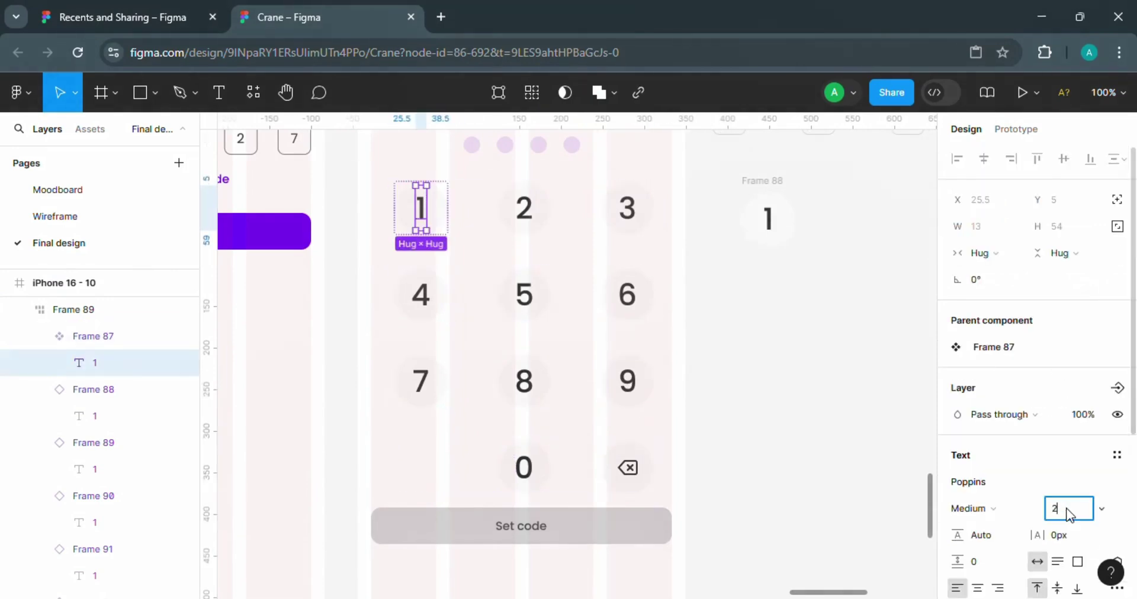
{"action": "type", "text": "8"}
{"action": "key", "text": "Return"}
- Try a size of 56 for the main key component and return it to 64
{"action": "key", "text": "Escape"}
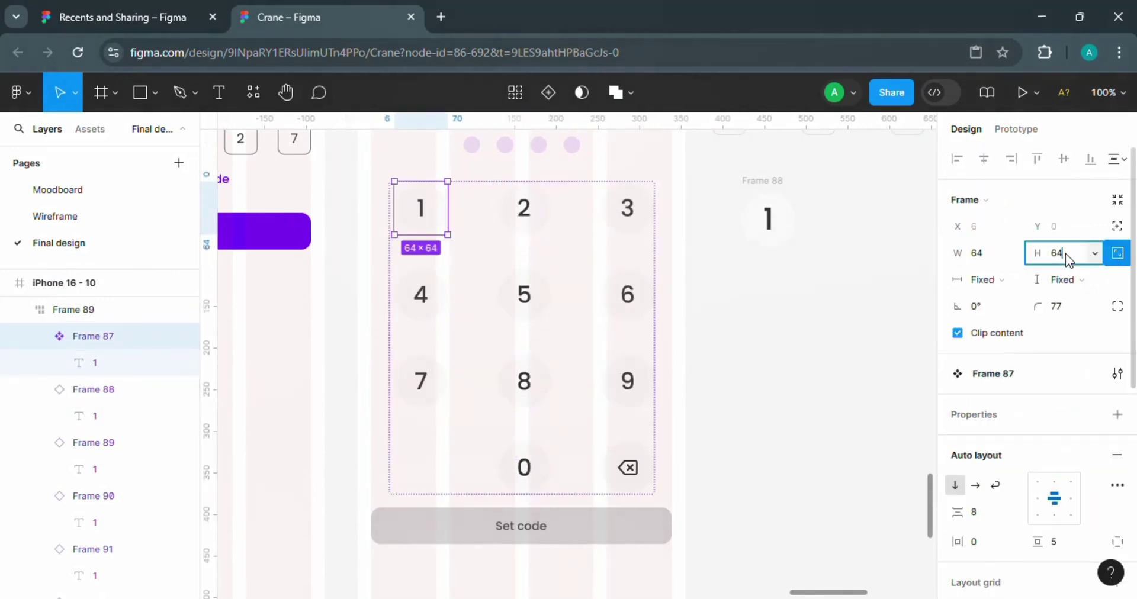
{"action": "type", "text": "56"}
{"action": "key", "text": "Return"}
{"action": "left_click", "coordinate": [401, 365]}
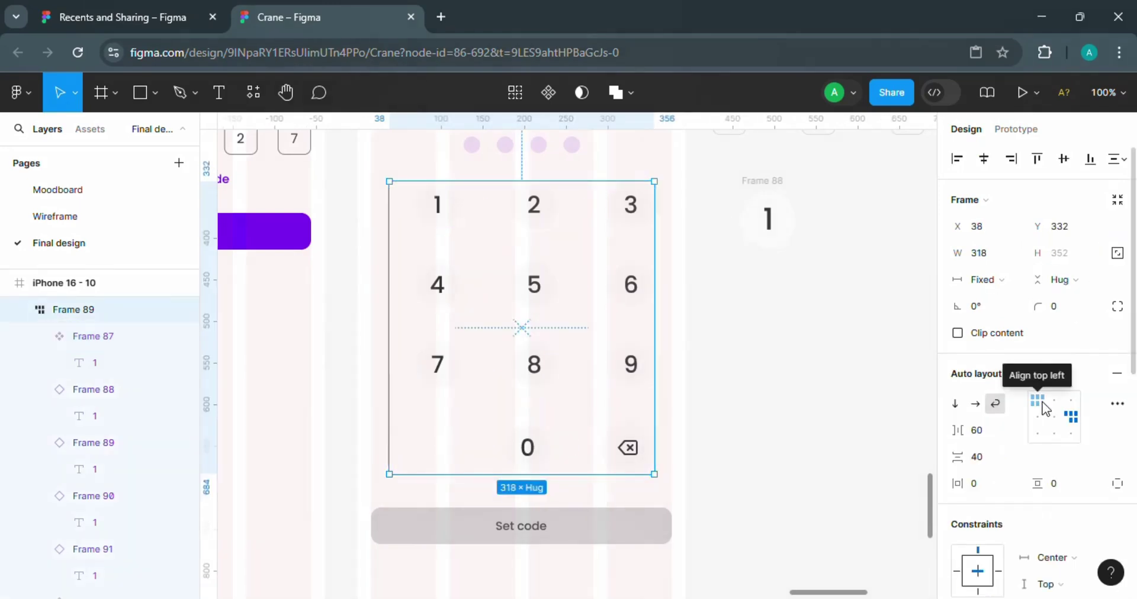
{"action": "double_click", "coordinate": [448, 219]}
{"action": "left_click", "coordinate": [1061, 260]}
{"action": "type", "text": "64"}
{"action": "key", "text": "Return"}
- Remove the Set code button below the keypad
{"action": "left_click", "coordinate": [442, 386]}
{"action": "key", "text": "ctrl+minus"}
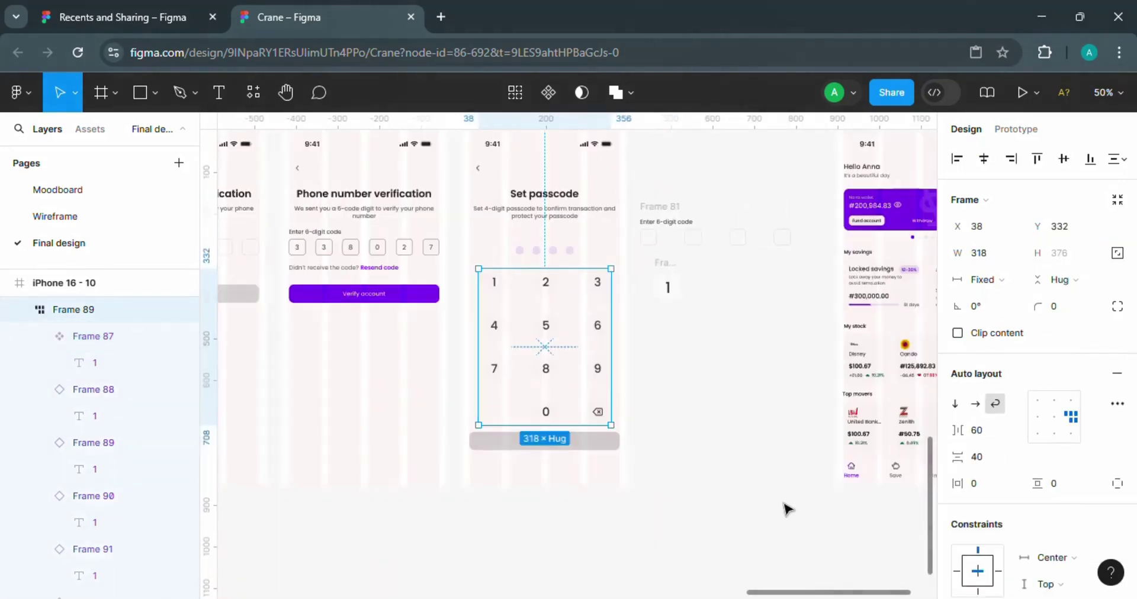
{"action": "left_click", "coordinate": [785, 509]}
- Nudge the keypad vertically to adjust its spacing below the passcode dots
{"action": "left_click", "coordinate": [587, 418]}
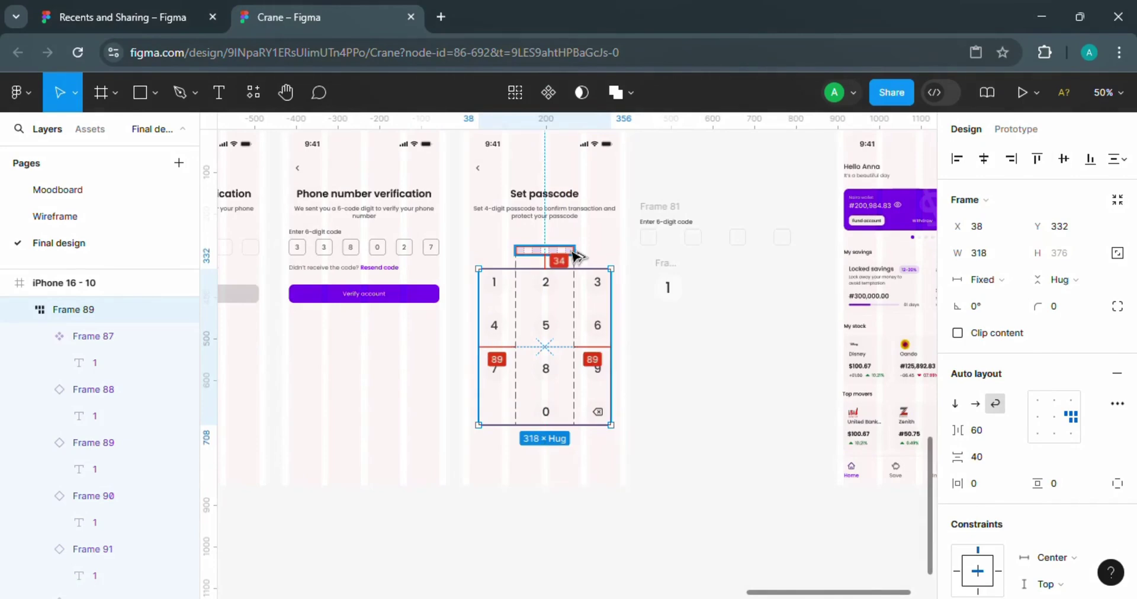
{"action": "key", "text": "Down"}
{"action": "key", "text": "Down"}
{"action": "key", "text": "Down"}
{"action": "key", "text": "Down"}
{"action": "key", "text": "Down"}
{"action": "key", "text": "Down"}
{"action": "key", "text": "Down"}
{"action": "key", "text": "Down"}
{"action": "key", "text": "Down"}
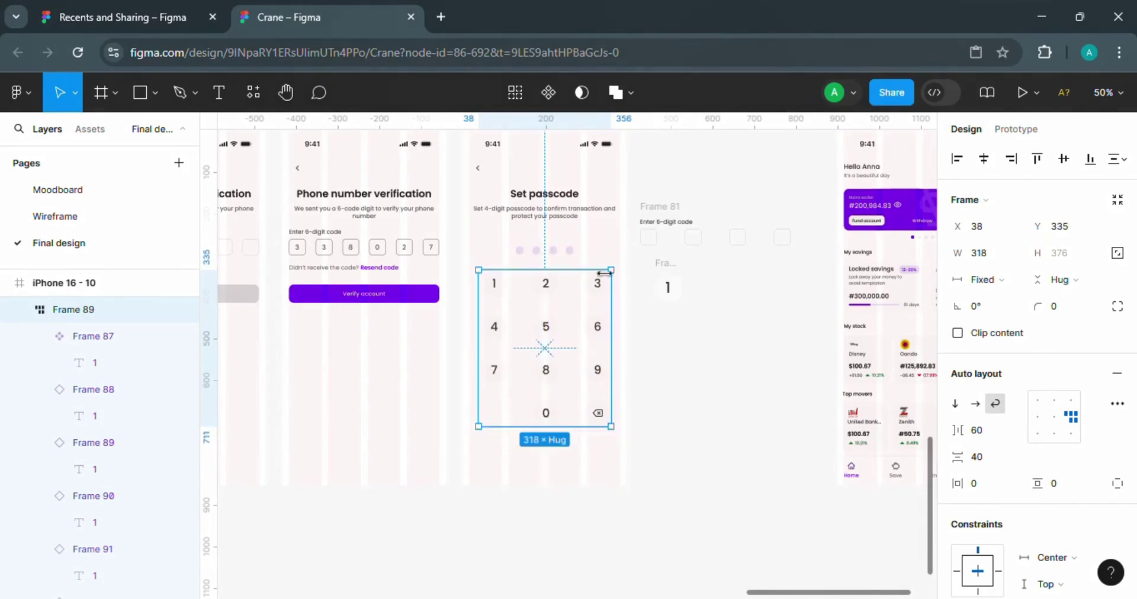
{"action": "key", "text": "Up"}
{"action": "key", "text": "Up"}
{"action": "key", "text": "Up"}
{"action": "key", "text": "Up"}
{"action": "key", "text": "Up"}
{"action": "key", "text": "Up"}
{"action": "key", "text": "Up"}
{"action": "key", "text": "Up"}
{"action": "key", "text": "Up"}
{"action": "key", "text": "Up"}
{"action": "key", "text": "Up"}
{"action": "left_click", "coordinate": [747, 376]}
- Delete the leftover Frame 81 and the spare "1" key beside iPhone 16 - 10
{"action": "key", "text": "ctrl+minus"}
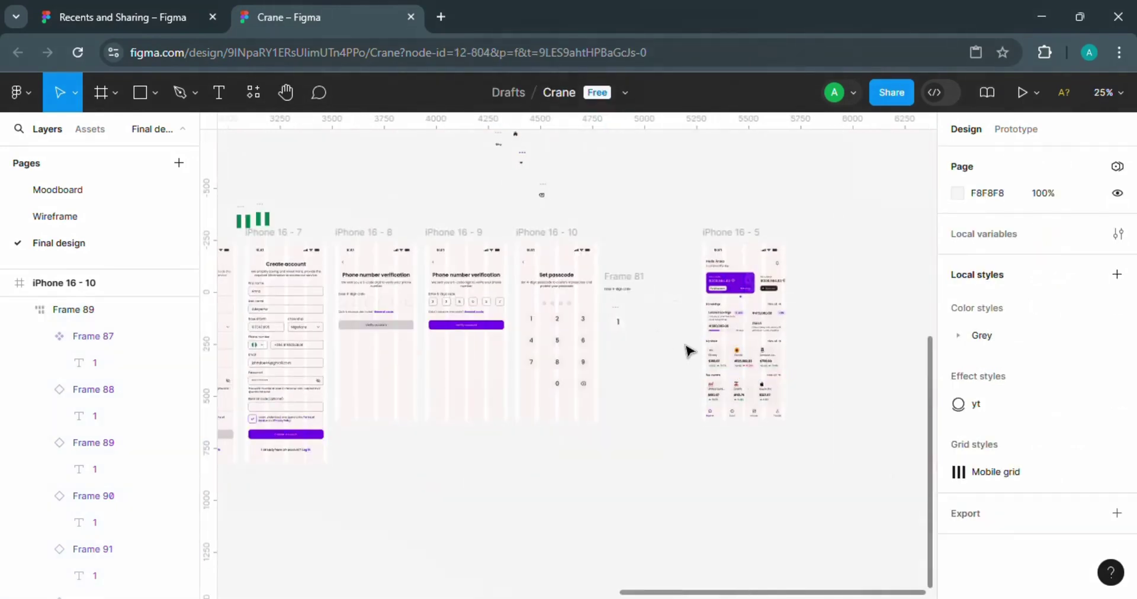
{"action": "left_click_drag", "start_coordinate": [687, 347], "coordinate": [605, 274]}
{"action": "left_click", "coordinate": [610, 275]}
{"action": "key", "text": "Delete"}
{"action": "left_click", "coordinate": [618, 313]}
{"action": "key", "text": "Delete"}
- Move iPhone 16 - 5 farther away from iPhone 16 - 10 and hide the layout grids
{"action": "left_click_drag", "start_coordinate": [741, 232], "coordinate": [833, 224]}
{"action": "left_click", "coordinate": [560, 232]}
{"action": "key", "text": "ctrl+shift+4"}
{"action": "key", "text": "ctrl+plus"}
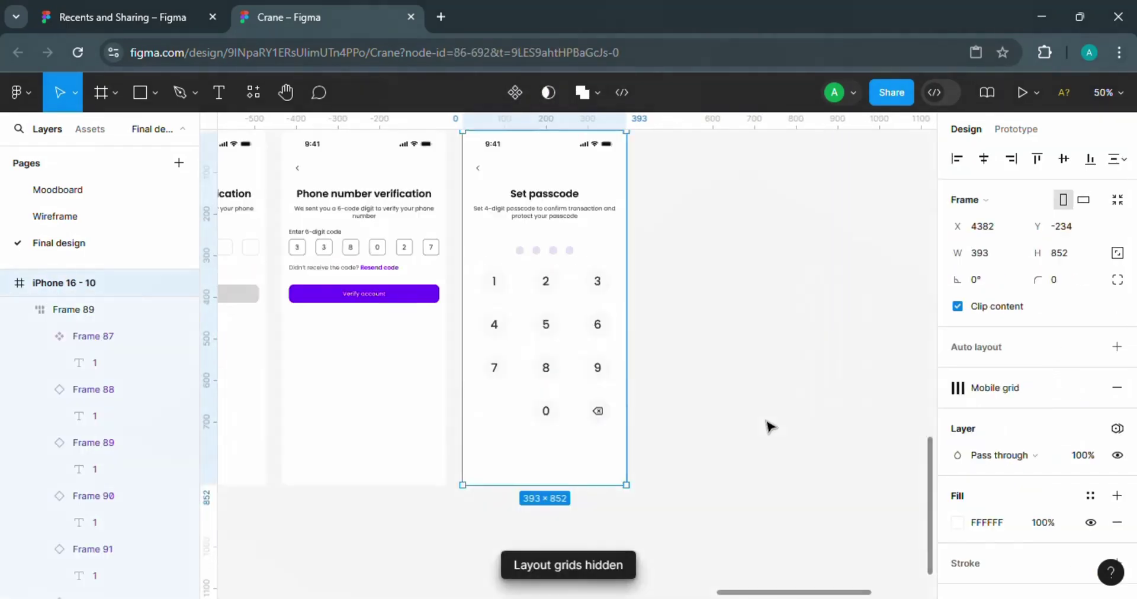
- Duplicate the iPhone 16 - 10 passcode screen and fill the copy's first three dots with the purple of the Verify account button
{"action": "key", "text": "ctrl+d"}
{"action": "double_click", "coordinate": [732, 262]}
{"action": "left_click", "coordinate": [119, 475], "text": "shift"}
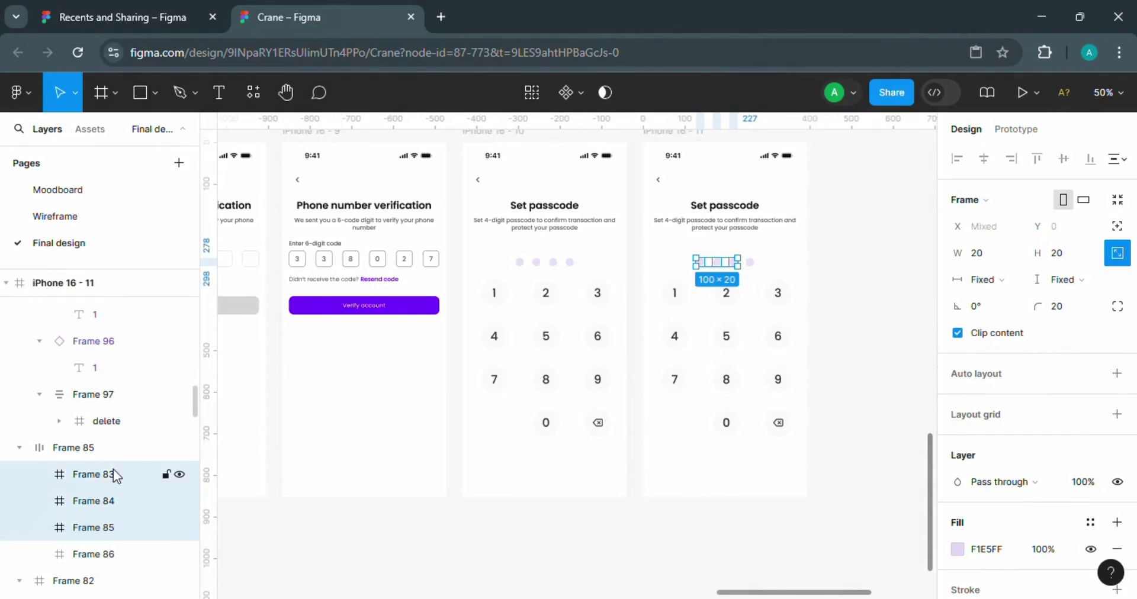
{"action": "scroll", "coordinate": [971, 450], "scroll_direction": "down", "scroll_amount": 2}
{"action": "left_click", "coordinate": [958, 415]}
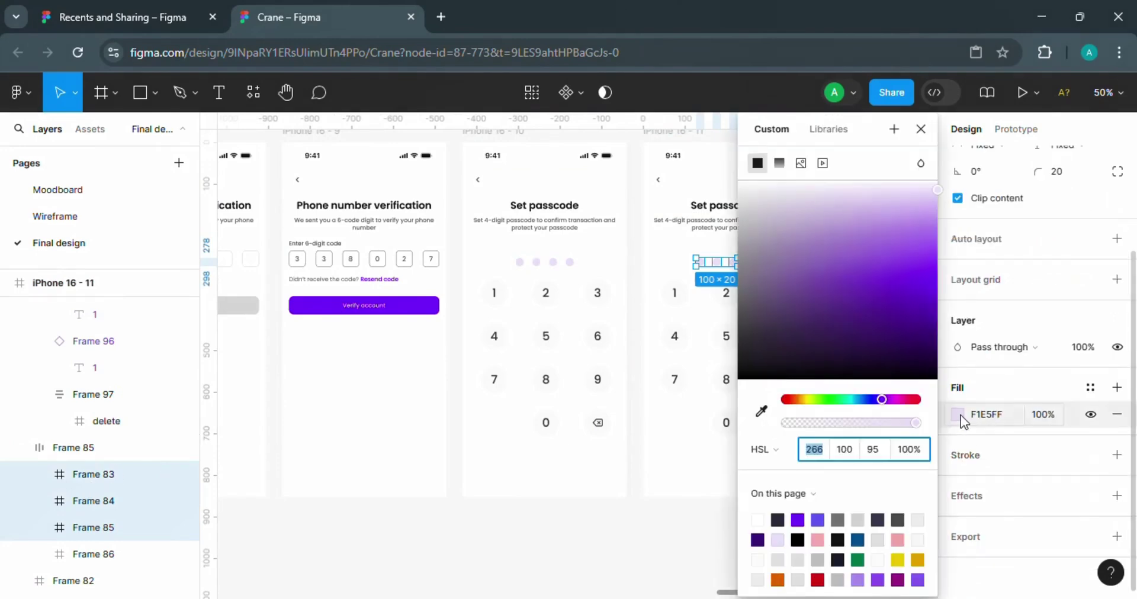
{"action": "key", "text": "i"}
{"action": "left_click", "coordinate": [431, 289]}
{"action": "left_click", "coordinate": [660, 568]}
{"action": "scroll", "coordinate": [934, 490], "scroll_direction": "up", "scroll_amount": 1}
- Duplicate iPhone 16 - 10 again beside iPhone 16 - 11 and change the copy's title to "Confirm passcode"
{"action": "left_click", "coordinate": [491, 163]}
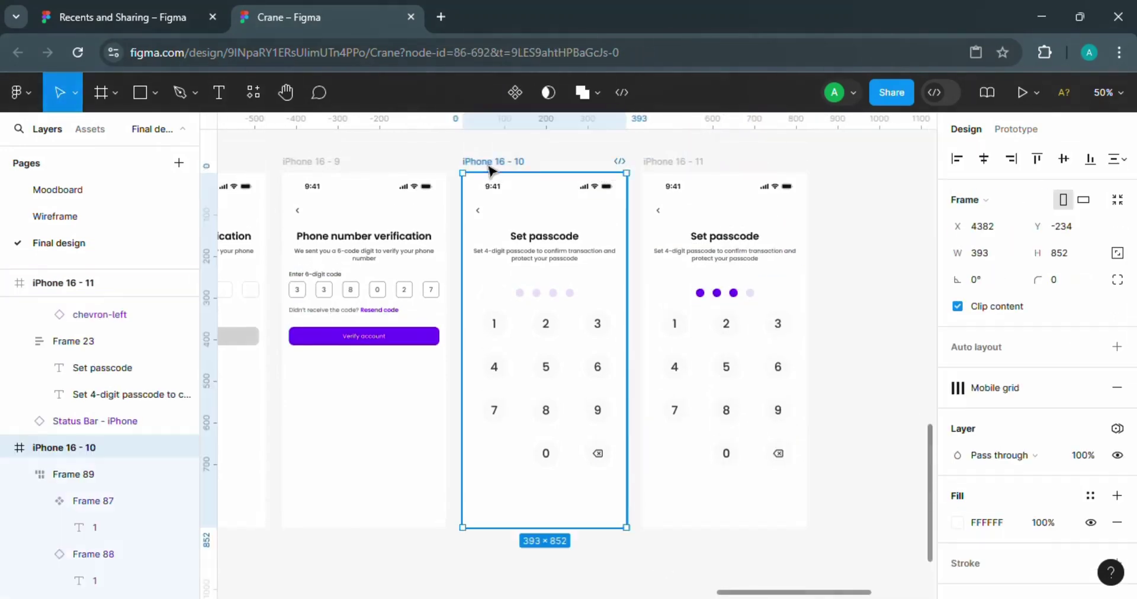
{"action": "key", "text": "ctrl+d"}
{"action": "key", "text": "ctrl+minus"}
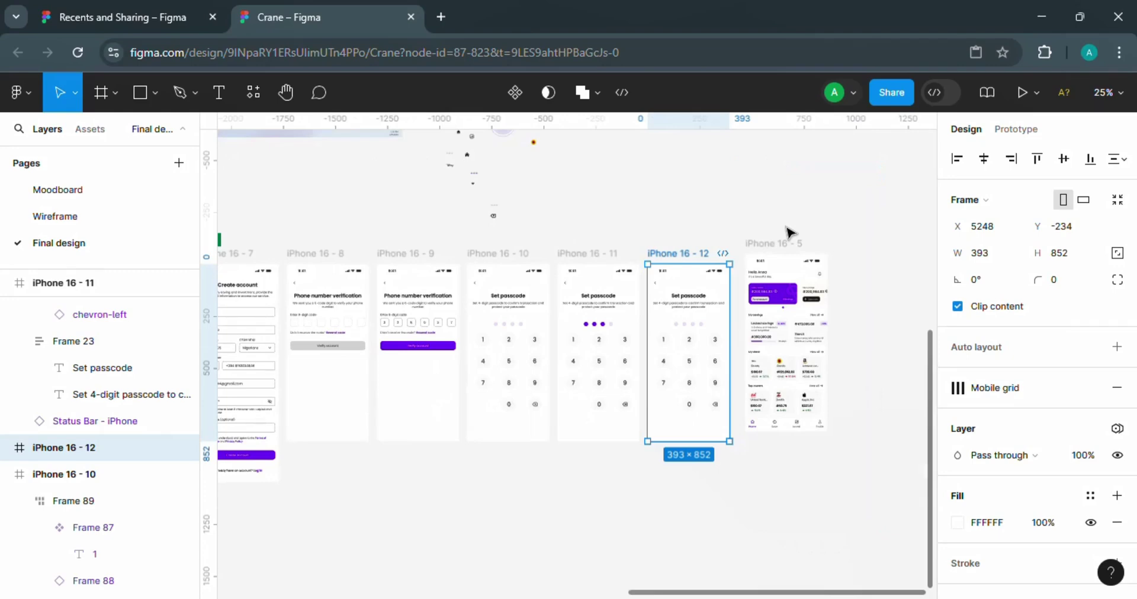
{"action": "key", "text": "ctrl+plus"}
{"action": "double_click", "coordinate": [798, 238]}
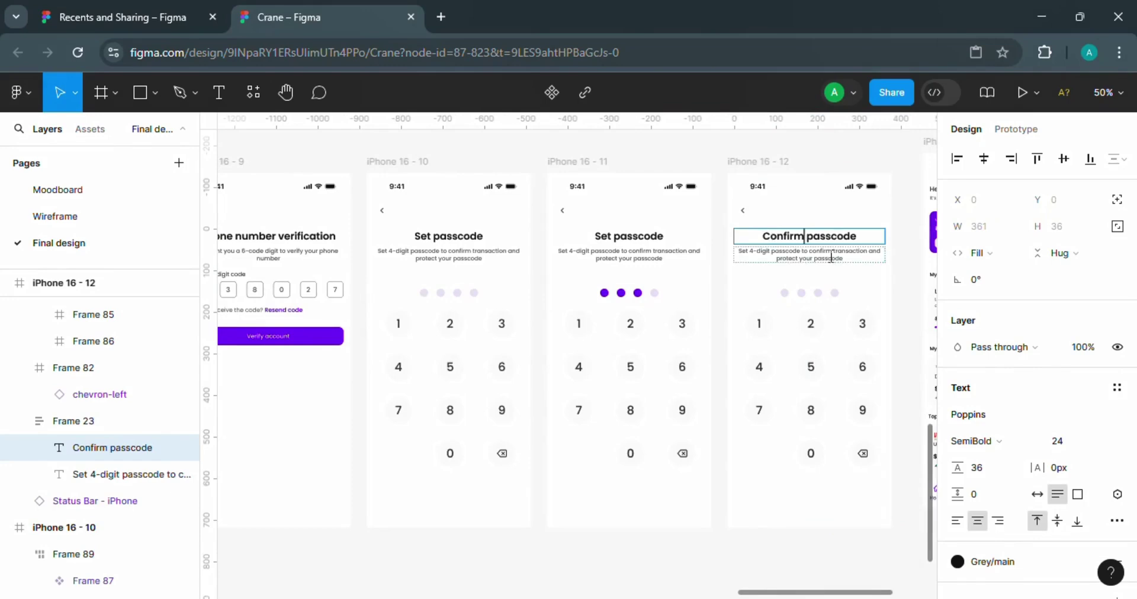
- Replace the description on iPhone 16 - 12 with "Re-enter your new passcode to confirm the passcode"
{"action": "left_click", "coordinate": [831, 257]}
{"action": "key", "text": "ctrl+a"}
{"action": "key", "text": "BackSpace"}
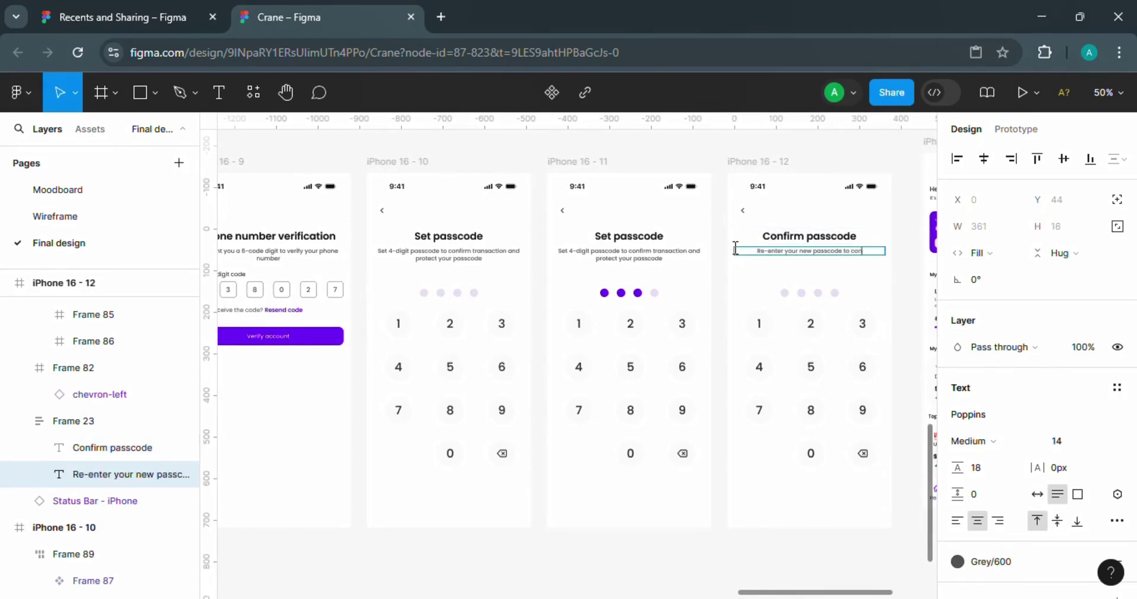
{"action": "left_click", "coordinate": [878, 549]}
- Move iPhone 16 - 5 farther away from the passcode screens and duplicate iPhone 16 - 12 into the gap
{"action": "key", "text": "ctrl+minus"}
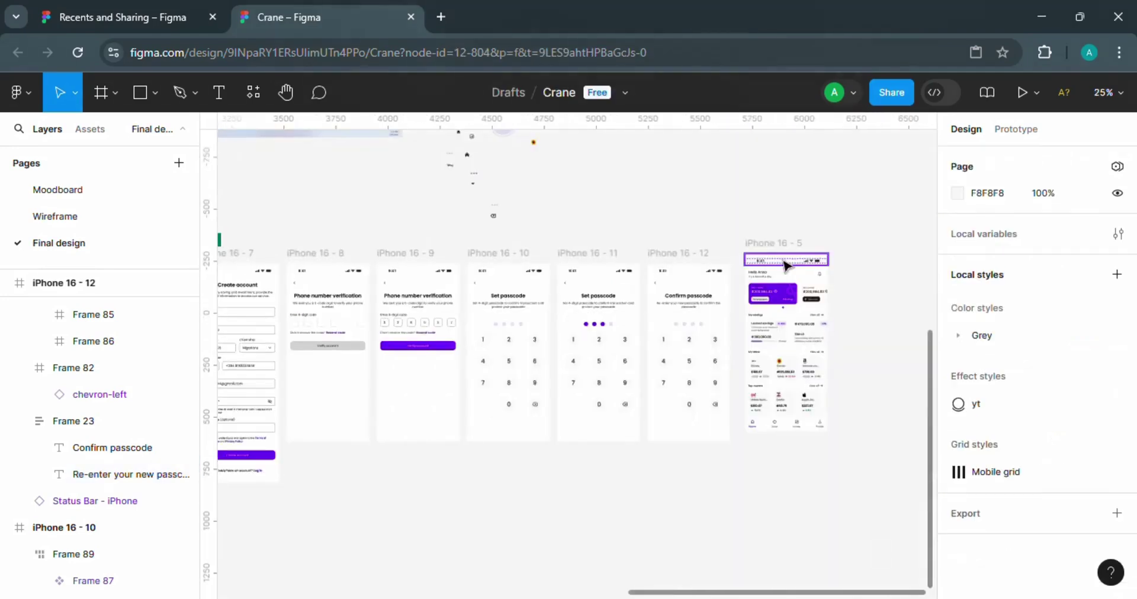
{"action": "left_click_drag", "start_coordinate": [781, 244], "coordinate": [912, 246]}
{"action": "left_click", "coordinate": [514, 253]}
{"action": "key", "text": "ctrl+d"}
- Copy the partly filled dots row from iPhone 16 - 11 onto the passcode dots of iPhone 16 - 13
{"action": "left_click", "coordinate": [434, 324]}
{"action": "right_click", "coordinate": [614, 324]}
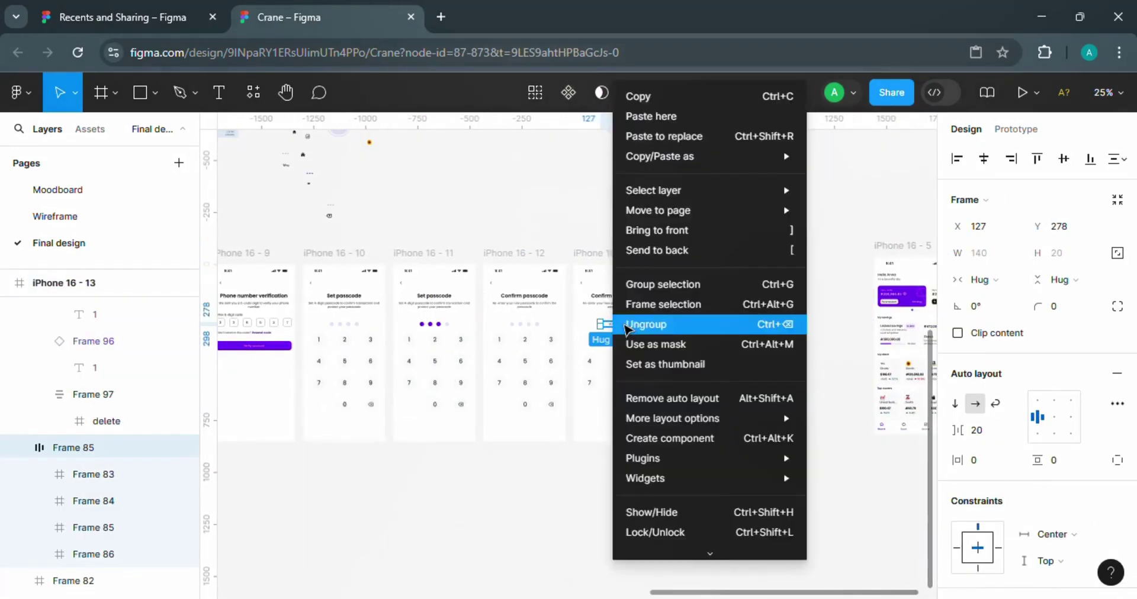
{"action": "left_click", "coordinate": [669, 136]}
{"action": "left_click", "coordinate": [725, 193]}
{"action": "left_click", "coordinate": [433, 325]}
{"action": "left_click", "coordinate": [633, 253]}
{"action": "left_click", "coordinate": [615, 324]}
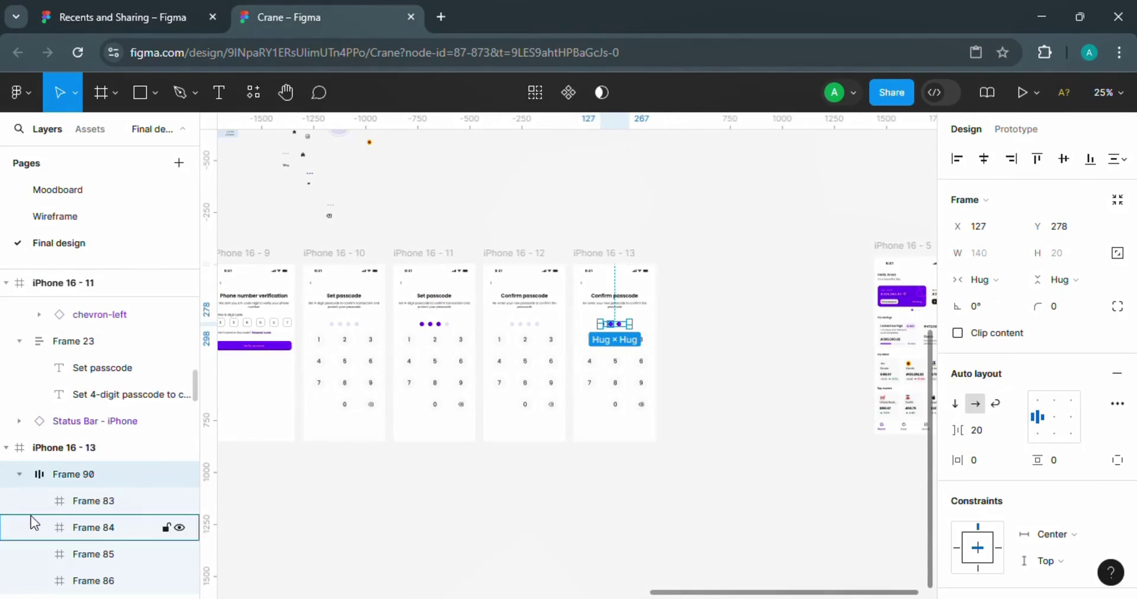
- Remove the original pale dots row, Frame 85, from iPhone 16 - 13 and bring iPhone 16 - 5 back beside that screen
{"action": "left_click", "coordinate": [116, 500]}
{"action": "left_click", "coordinate": [142, 472]}
{"action": "scroll", "coordinate": [195, 410], "scroll_direction": "down", "scroll_amount": 5}
{"action": "scroll", "coordinate": [195, 411], "scroll_direction": "down", "scroll_amount": 2}
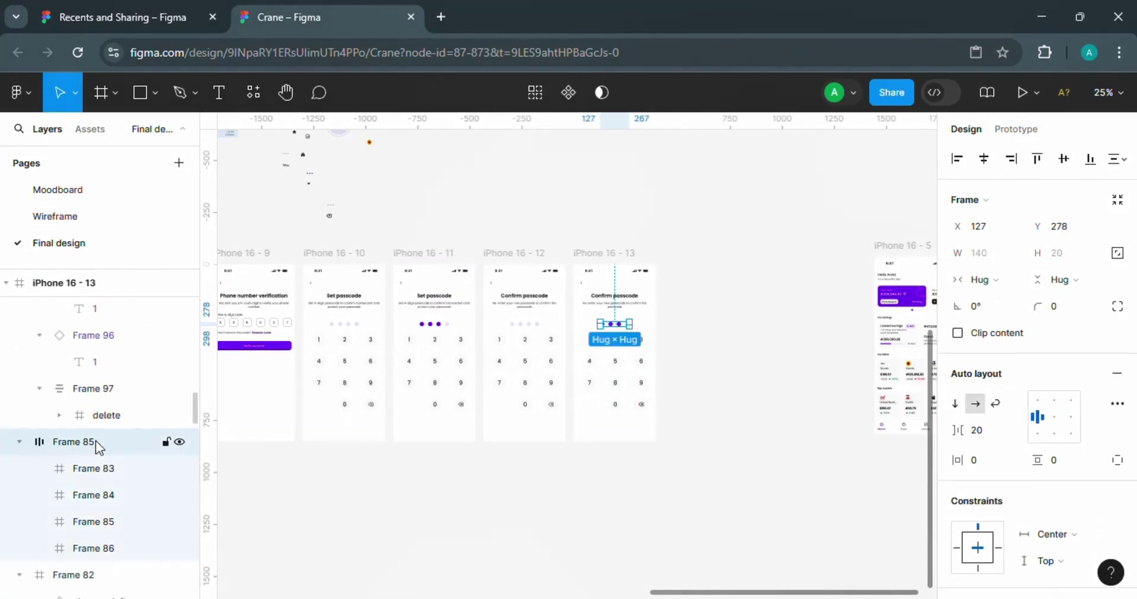
{"action": "left_click", "coordinate": [736, 411]}
{"action": "key", "text": "ctrl+plus"}
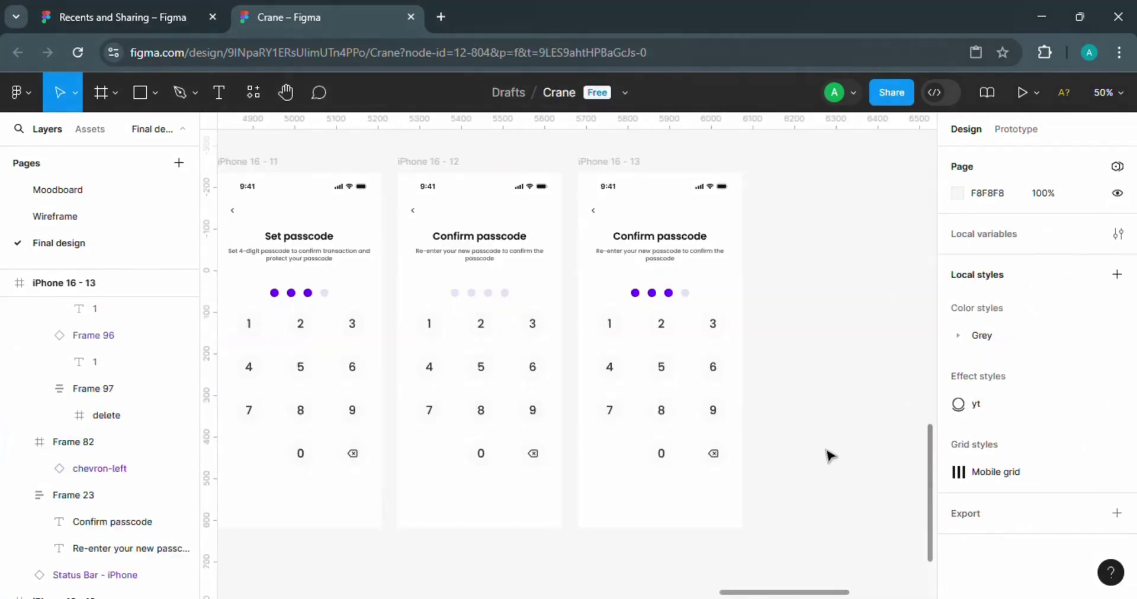
{"action": "key", "text": "ctrl+minus"}
{"action": "left_click_drag", "start_coordinate": [894, 246], "coordinate": [683, 254]}
- Duplicate the empty Create account screen, iPhone 16 - 6, and place the copy below the row of screens
{"action": "left_click_drag", "start_coordinate": [731, 592], "coordinate": [539, 592]}
{"action": "left_click", "coordinate": [474, 252]}
{"action": "key", "text": "ctrl+d"}
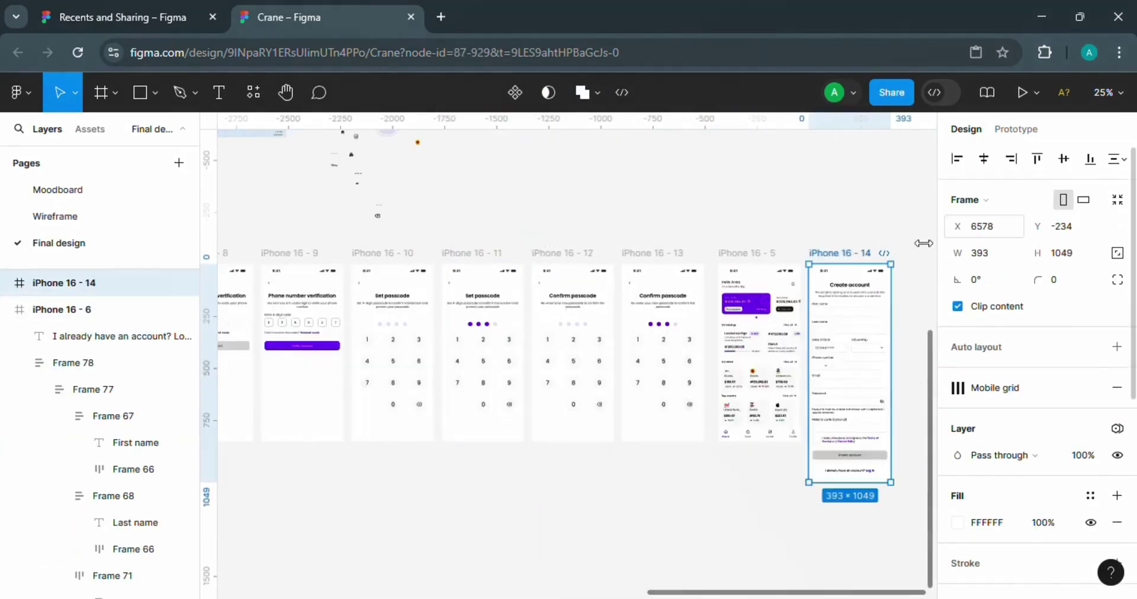
{"action": "left_click_drag", "start_coordinate": [842, 254], "coordinate": [551, 467]}
{"action": "left_click_drag", "start_coordinate": [930, 453], "coordinate": [932, 519]}
- Retitle iPhone 16 - 14 as "Log in" and change its description to "Provide the required information to access your account"
{"action": "key", "text": "ctrl+plus"}
{"action": "key", "text": "ctrl+plus"}
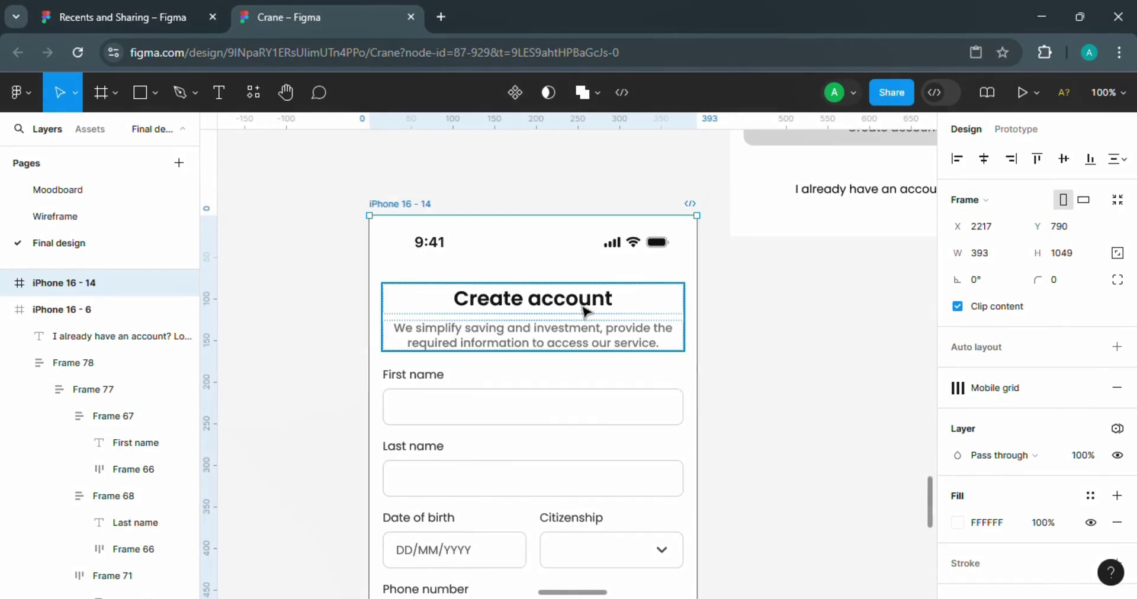
{"action": "double_click", "coordinate": [585, 307]}
{"action": "double_click", "coordinate": [583, 305]}
{"action": "key", "text": "BackSpace"}
{"action": "double_click", "coordinate": [394, 331]}
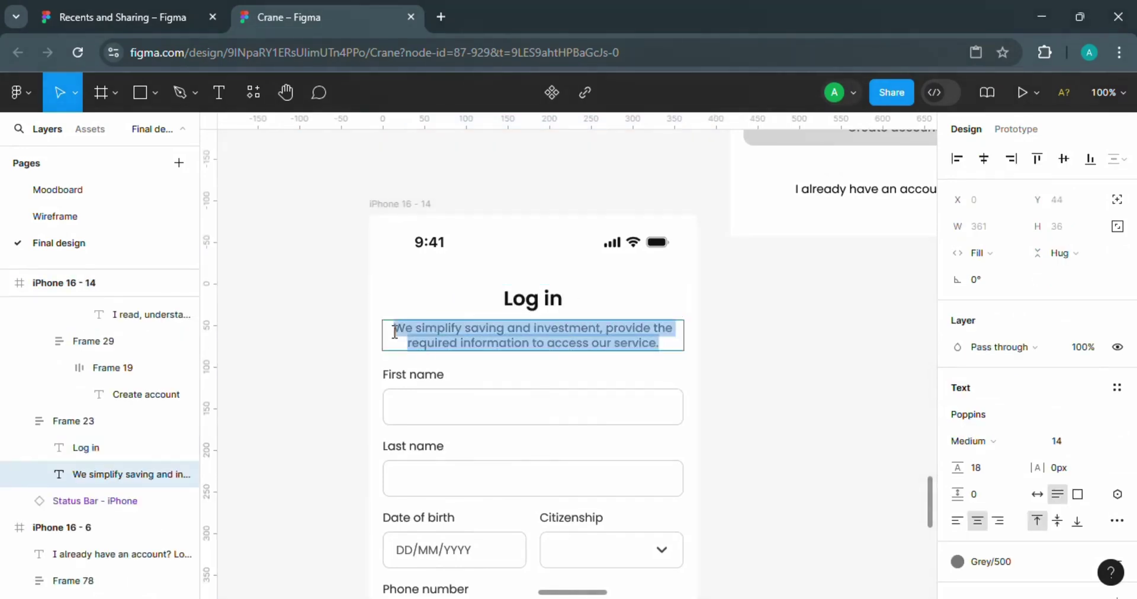
{"action": "key", "text": "BackSpace"}
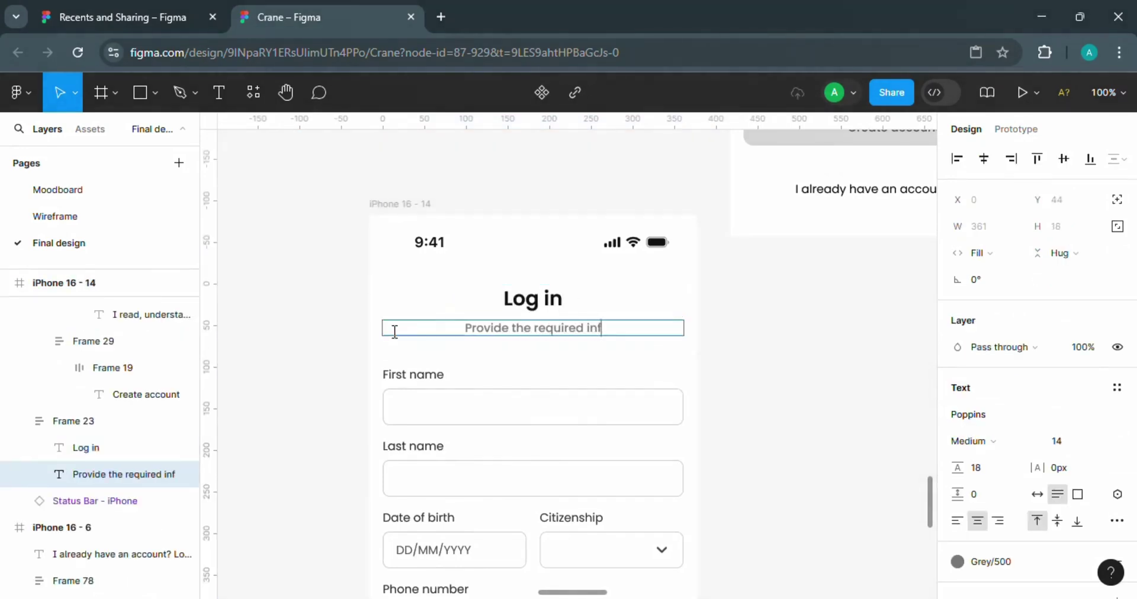
{"action": "type", "text": "ccount"}
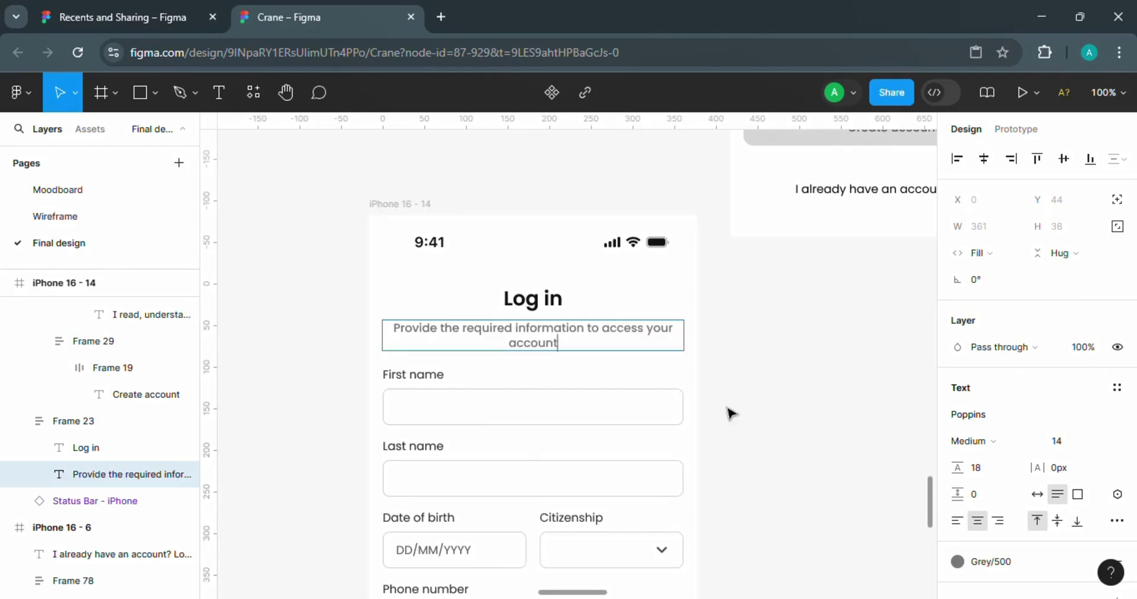
- Delete the First name, Last name, Date of birth, Citizenship and Email fields from the login form
{"action": "left_click", "coordinate": [550, 400]}
{"action": "double_click", "coordinate": [413, 374]}
{"action": "left_click", "coordinate": [642, 408]}
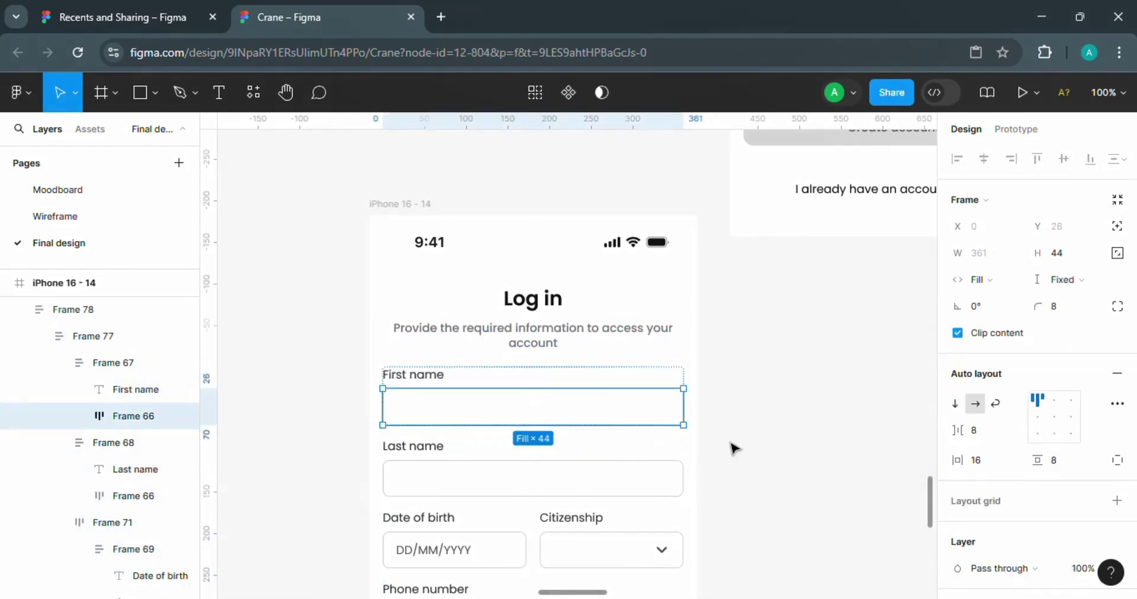
{"action": "left_click", "coordinate": [731, 447]}
{"action": "double_click", "coordinate": [609, 406]}
{"action": "double_click", "coordinate": [609, 405]}
{"action": "left_click", "coordinate": [592, 479], "text": "shift"}
{"action": "left_click", "coordinate": [579, 533], "text": "shift"}
{"action": "key", "text": "Delete"}
{"action": "left_click", "coordinate": [469, 458]}
{"action": "double_click", "coordinate": [469, 457]}
{"action": "key", "text": "Delete"}
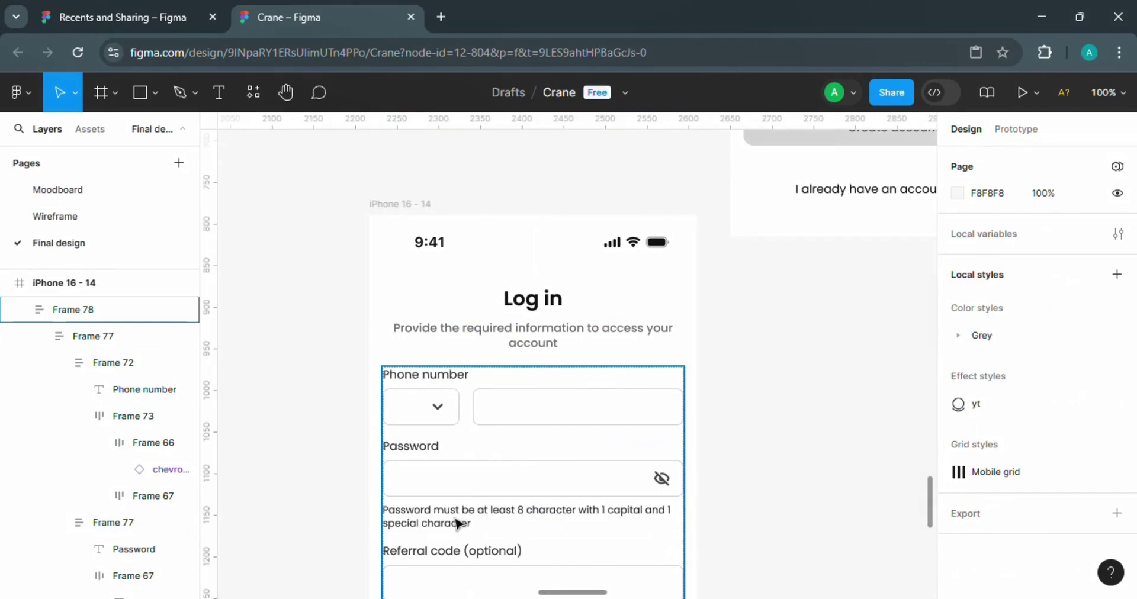
- Replace the password hint with "Forgot password" at size 14 with line height 18, aligned right
{"action": "double_click", "coordinate": [454, 513]}
{"action": "type", "text": "Forgot password"}
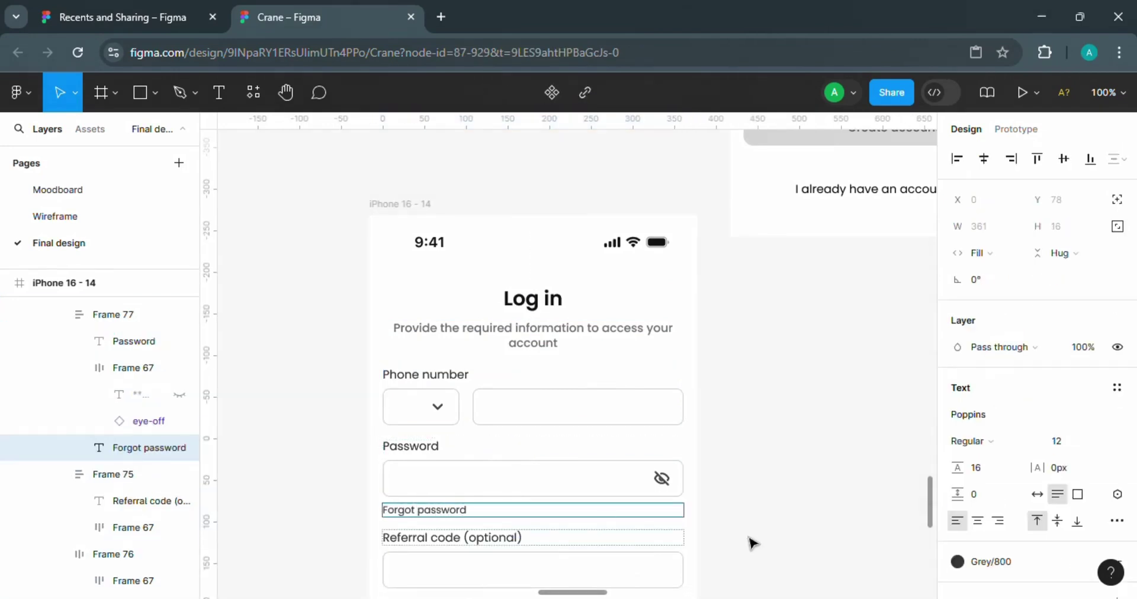
{"action": "key", "text": "Escape"}
{"action": "left_click", "coordinate": [1069, 441]}
{"action": "type", "text": "1"}
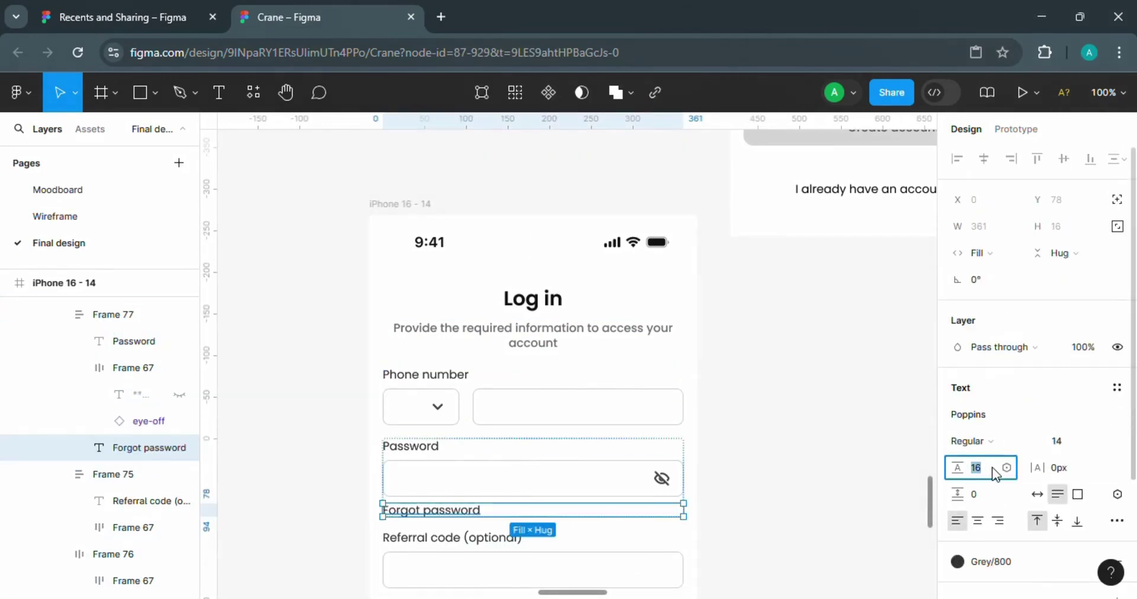
{"action": "type", "text": "8"}
{"action": "key", "text": "Return"}
{"action": "left_click", "coordinate": [998, 520]}
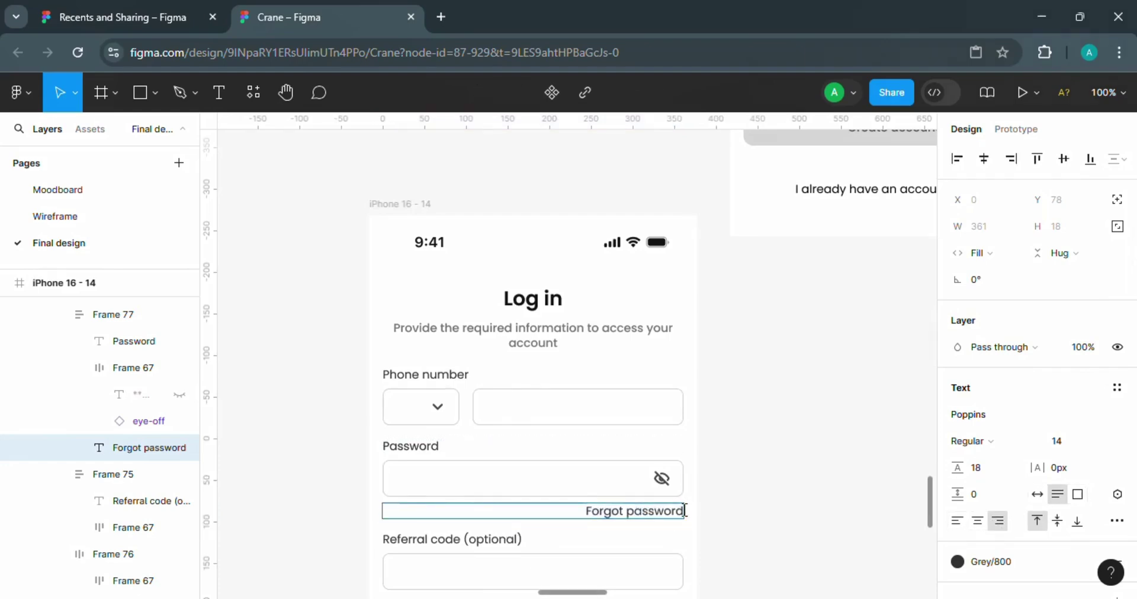
- Add a question mark to the forgot password text and style it in Medium weight with a purple fill
{"action": "left_click", "coordinate": [993, 443]}
{"action": "left_click", "coordinate": [1097, 415]}
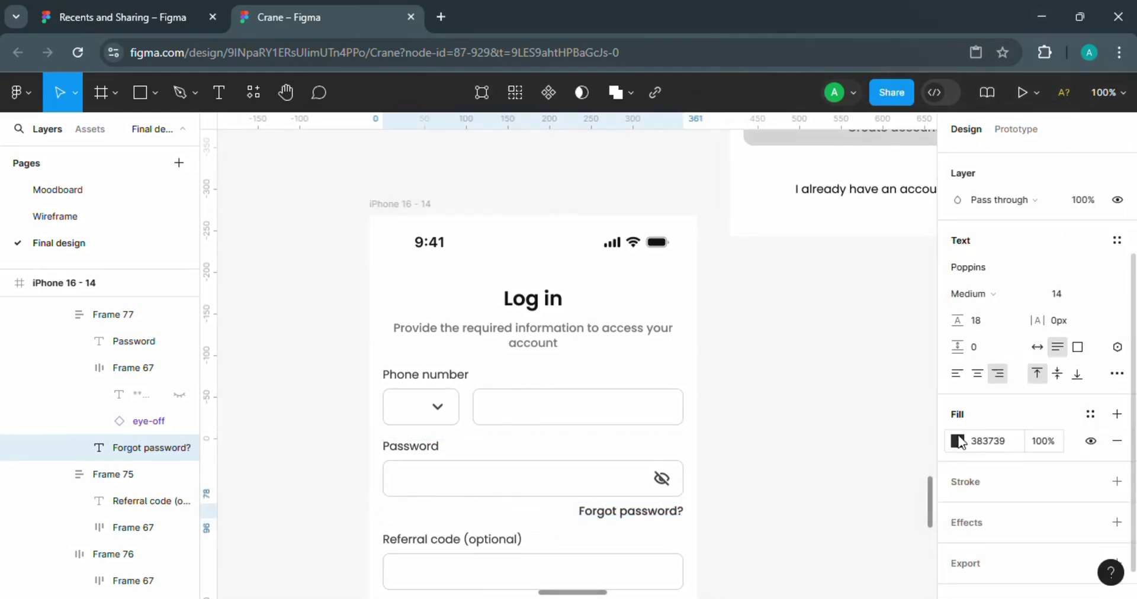
{"action": "left_click", "coordinate": [957, 439]}
{"action": "left_click", "coordinate": [781, 518]}
{"action": "left_click", "coordinate": [715, 433]}
- Delete the Referral code field and the terms agreement checkbox row from the login form
{"action": "double_click", "coordinate": [567, 558]}
{"action": "key", "text": "Delete"}
{"action": "double_click", "coordinate": [560, 531]}
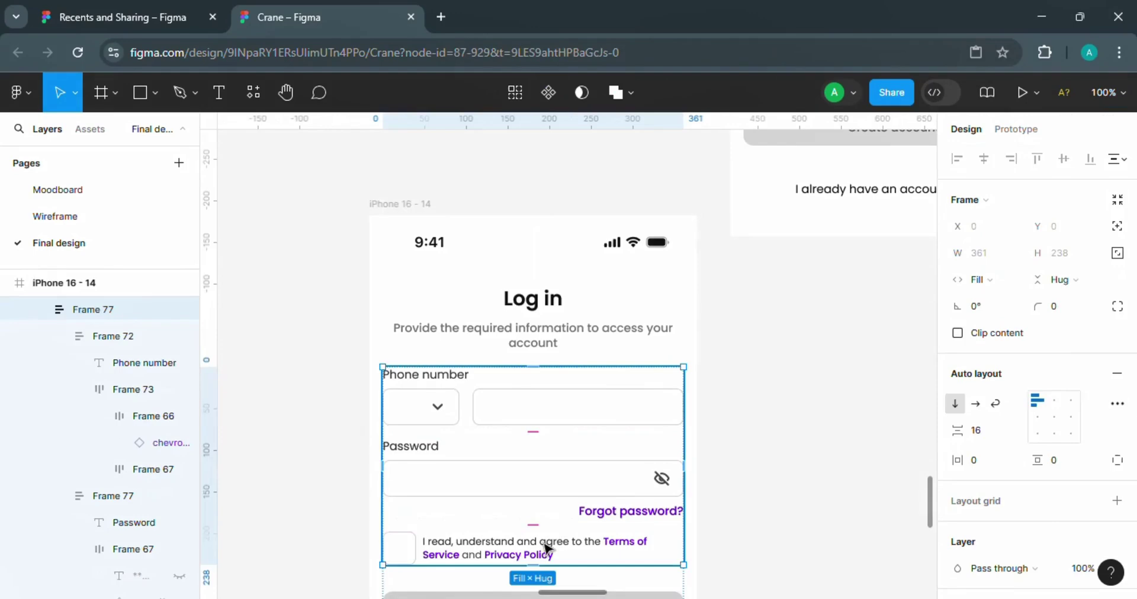
{"action": "double_click", "coordinate": [542, 542]}
{"action": "key", "text": "Delete"}
- Move the "I already have an account? Log in" line up and shorten the iPhone 16 - 14 frame to a height of 852
{"action": "key", "text": "ctrl+minus"}
{"action": "left_click_drag", "start_coordinate": [497, 272], "coordinate": [433, 236]}
{"action": "scroll", "coordinate": [434, 237], "scroll_direction": "down", "scroll_amount": 2}
{"action": "scroll", "coordinate": [710, 503], "scroll_direction": "down", "scroll_amount": 1}
{"action": "left_click", "coordinate": [512, 475]}
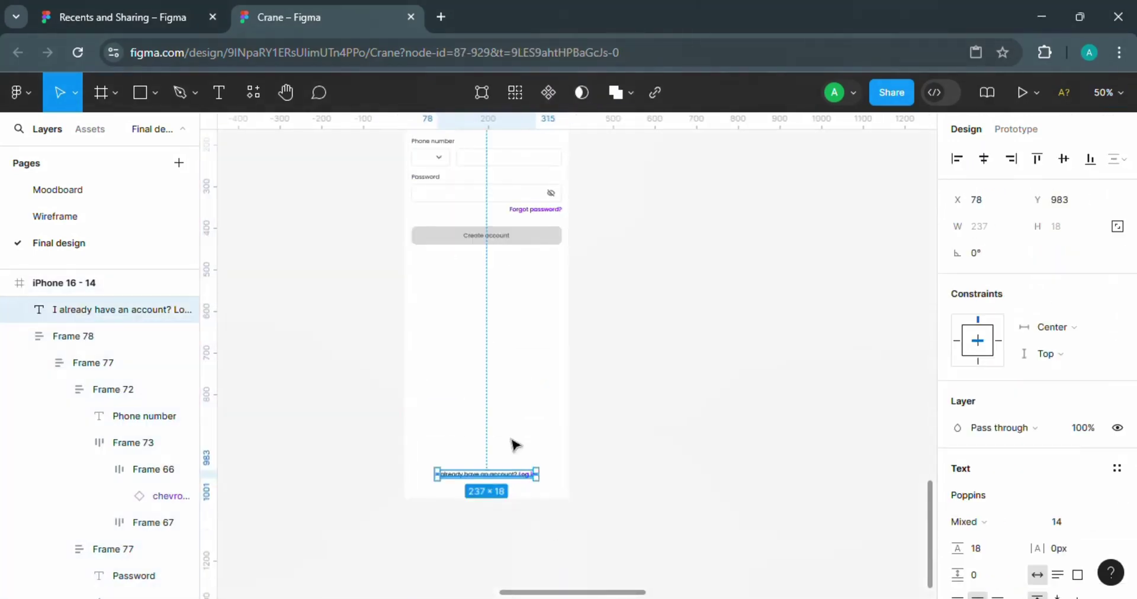
{"action": "key", "text": "Escape"}
{"action": "scroll", "coordinate": [844, 472], "scroll_direction": "up", "scroll_amount": 5}
{"action": "scroll", "coordinate": [651, 486], "scroll_direction": "down", "scroll_amount": 5}
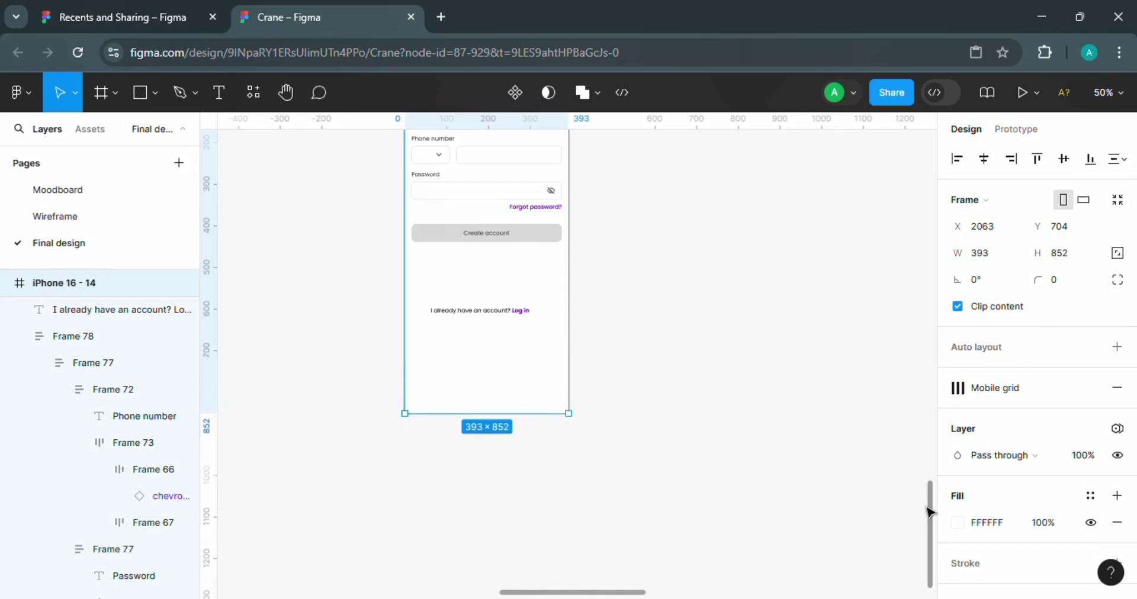
{"action": "mouse_move", "coordinate": [928, 509]}
{"action": "left_mouse_down"}
{"action": "mouse_move", "coordinate": [928, 402]}
{"action": "mouse_move", "coordinate": [932, 515]}
{"action": "left_mouse_up"}
- Centre the account prompt near the bottom of the login frame and reword it as "Don't have an account? Create account"
{"action": "left_click", "coordinate": [491, 242]}
{"action": "key", "text": "ctrl+plus"}
{"action": "left_click", "coordinate": [462, 518]}
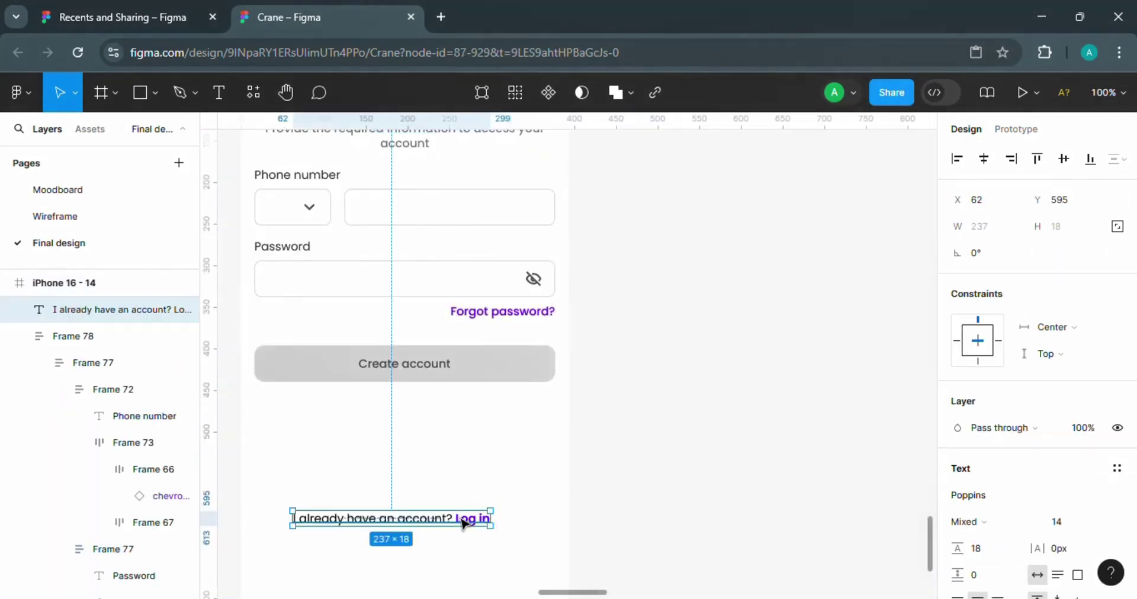
{"action": "scroll", "coordinate": [524, 513], "scroll_direction": "down", "scroll_amount": 3}
{"action": "left_click_drag", "start_coordinate": [462, 523], "coordinate": [523, 511]}
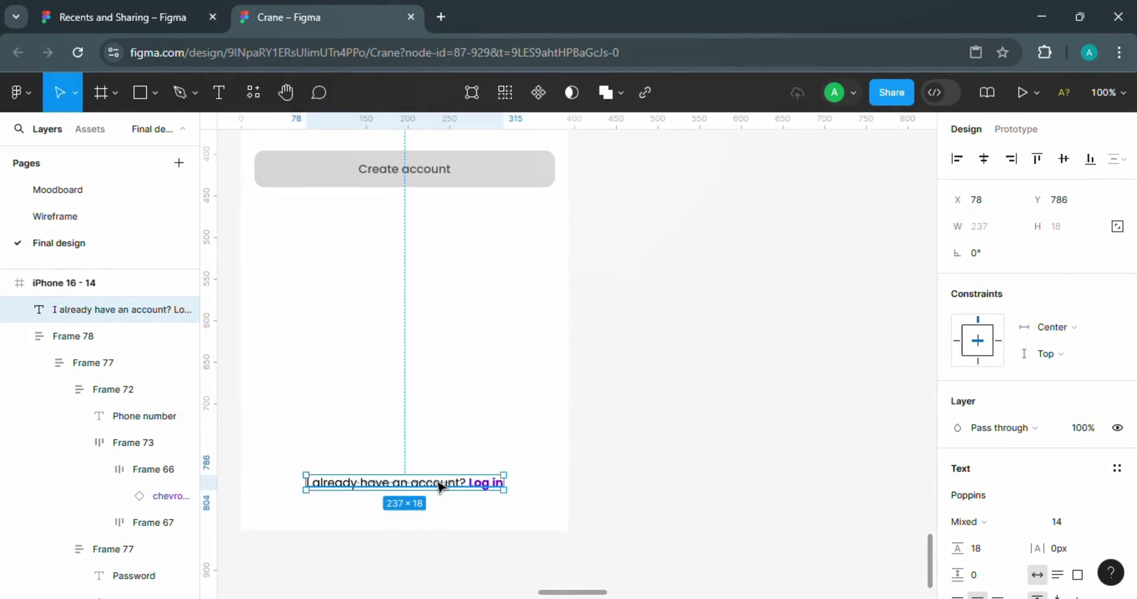
{"action": "double_click", "coordinate": [357, 483]}
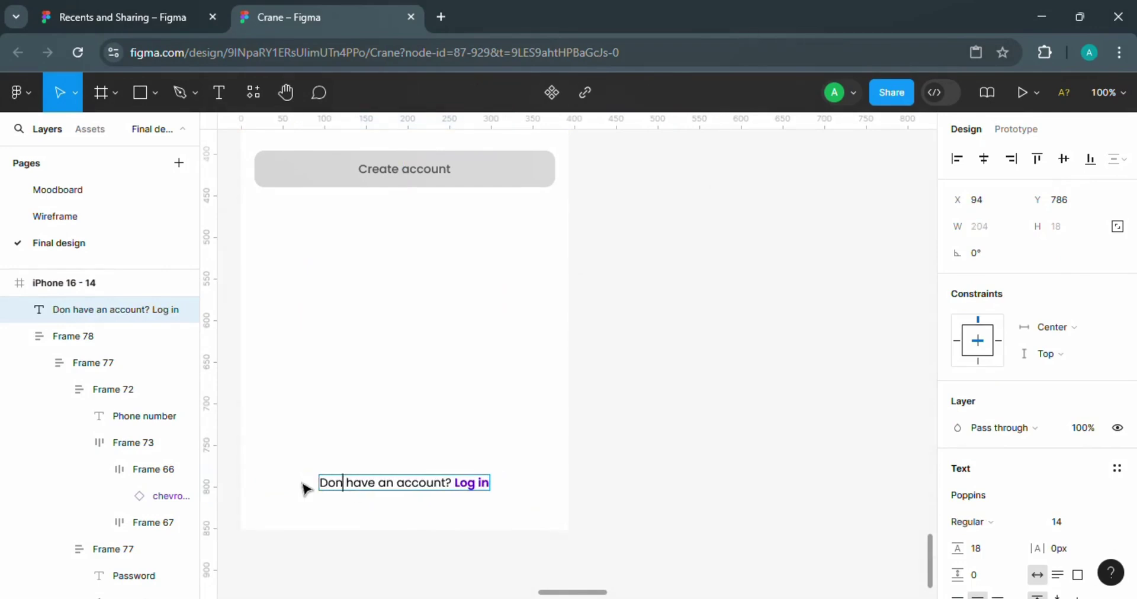
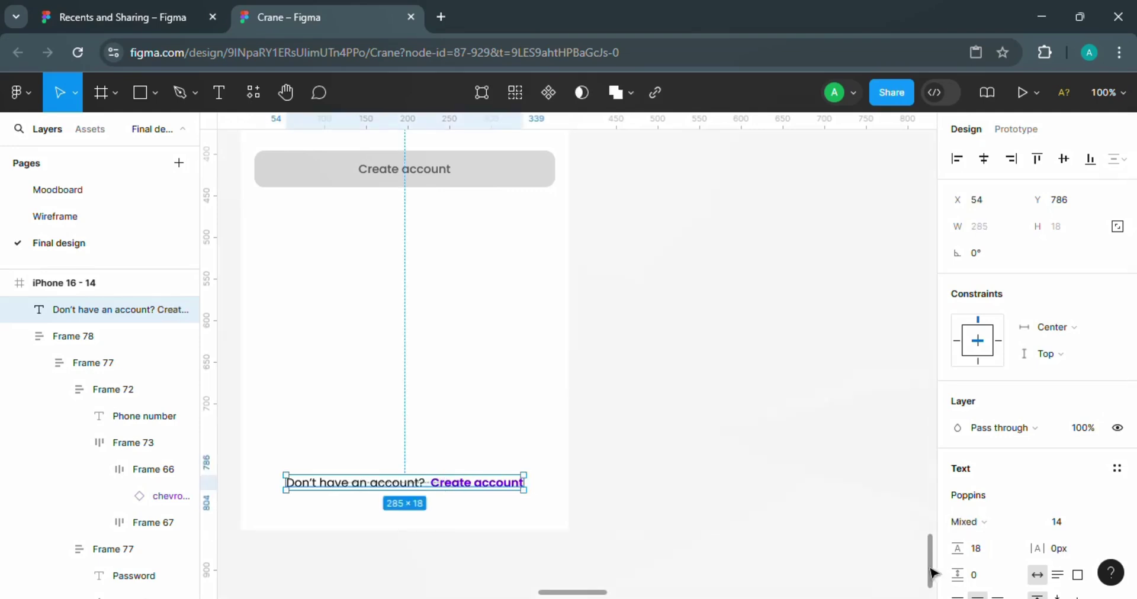
- Change the grey button's label on iPhone 16 - 14 to "Log in"
{"action": "left_click_drag", "start_coordinate": [931, 571], "coordinate": [930, 500]}
{"action": "double_click", "coordinate": [415, 430]}
{"action": "key", "text": "BackSpace"}
{"action": "type", "text": "Log in"}
{"action": "left_click", "coordinate": [754, 467]}
- Position iPhone 16 - 14 directly below the empty Create account screen and duplicate it for a filled state
{"action": "key", "text": "ctrl+minus"}
{"action": "left_click_drag", "start_coordinate": [447, 280], "coordinate": [681, 369]}
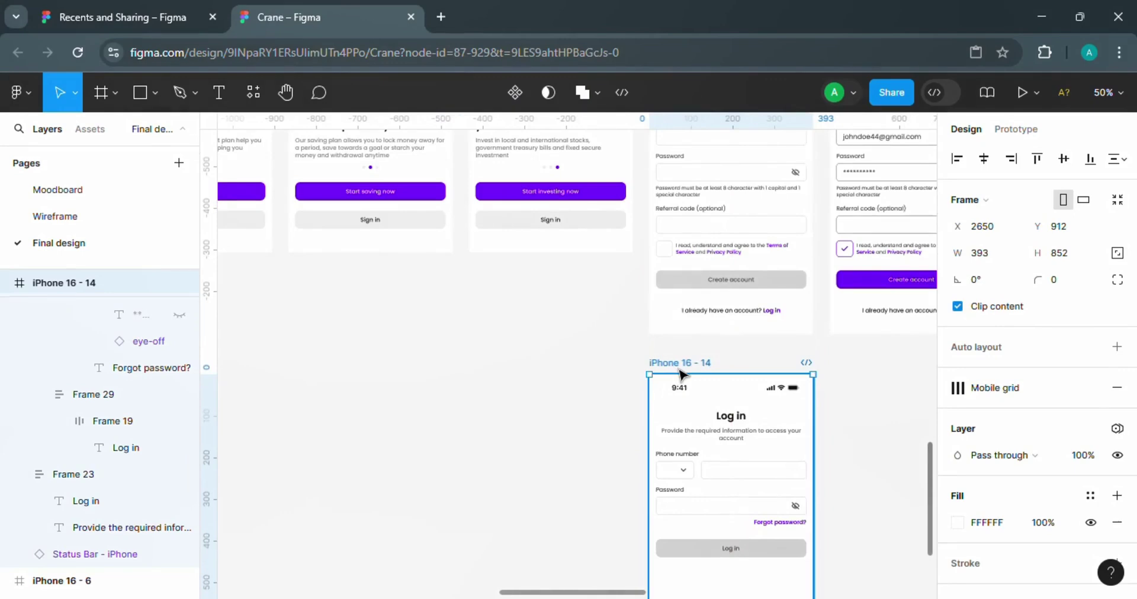
{"action": "key", "text": "ctrl+d"}
- Copy the purple Create account button from iPhone 16 - 7 into the iPhone 16 - 15 login form and relabel it "Log in"
{"action": "mouse_move", "coordinate": [931, 468]}
{"action": "left_mouse_down"}
{"action": "mouse_move", "coordinate": [931, 500]}
{"action": "mouse_move", "coordinate": [931, 470]}
{"action": "left_mouse_up"}
{"action": "double_click", "coordinate": [835, 388]}
{"action": "double_click", "coordinate": [840, 270]}
{"action": "key", "text": "ctrl+c"}
{"action": "left_click", "coordinate": [814, 482]}
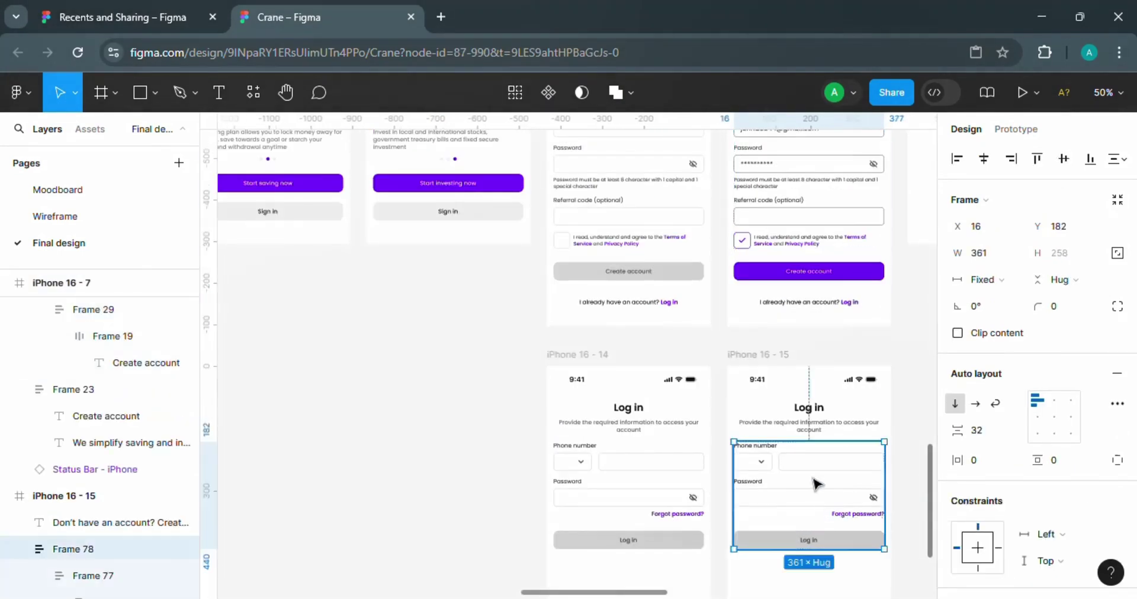
{"action": "key", "text": "ctrl+v"}
{"action": "double_click", "coordinate": [809, 572]}
{"action": "key", "text": "BackSpace"}
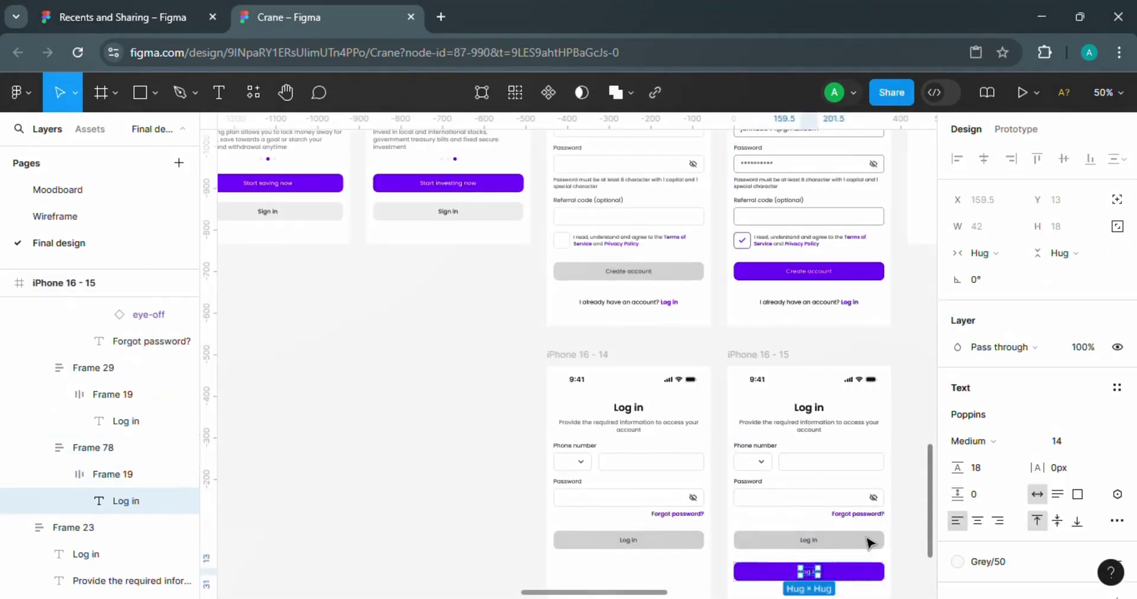
- Delete the grey Log in button from iPhone 16 - 15 and undo the accidental move of the form
{"action": "left_click", "coordinate": [869, 544]}
{"action": "key", "text": "Delete"}
{"action": "left_click", "coordinate": [820, 520]}
{"action": "left_click_drag", "start_coordinate": [820, 521], "coordinate": [760, 513]}
{"action": "key", "text": "ctrl+z"}
- Replace the Grey/300 colour of the iPhone 16 - 15 form fields with a darker grey library colour
{"action": "double_click", "coordinate": [811, 502]}
{"action": "left_click_drag", "start_coordinate": [1133, 296], "coordinate": [1134, 490]}
{"action": "left_click", "coordinate": [958, 349]}
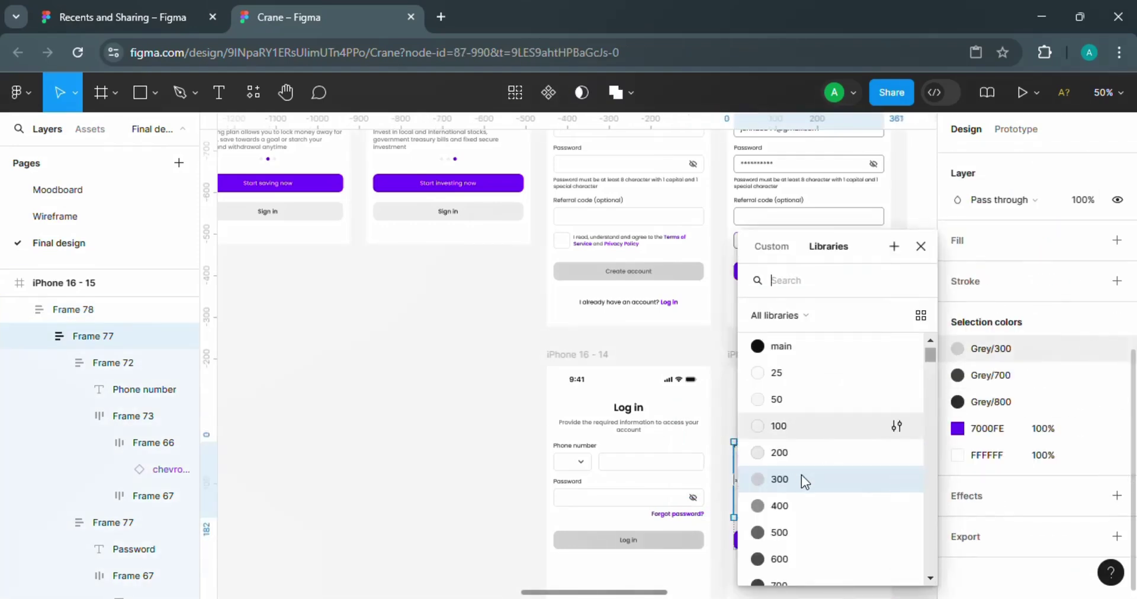
{"action": "key", "text": "Escape"}
- Copy the sample phone number from the filled Create account form into the phone number field of iPhone 16 - 15
{"action": "scroll", "coordinate": [821, 356], "scroll_direction": "up", "scroll_amount": 3}
{"action": "left_click", "coordinate": [821, 231]}
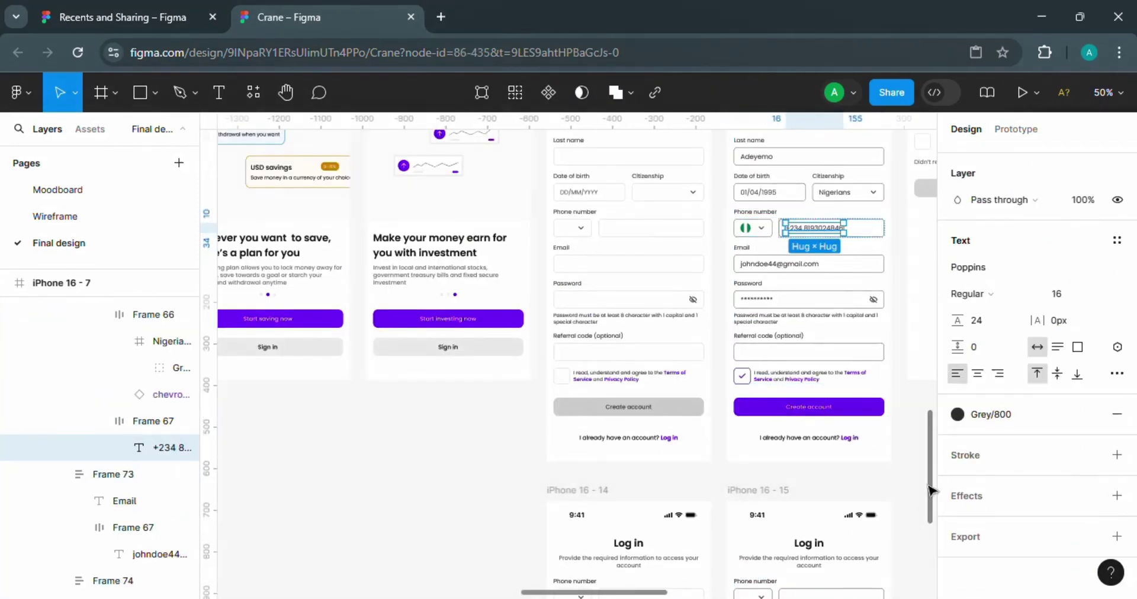
{"action": "key", "text": "ctrl+c"}
{"action": "scroll", "coordinate": [930, 490], "scroll_direction": "down", "scroll_amount": 3}
{"action": "left_click", "coordinate": [841, 410]}
{"action": "key", "text": "ctrl+v"}
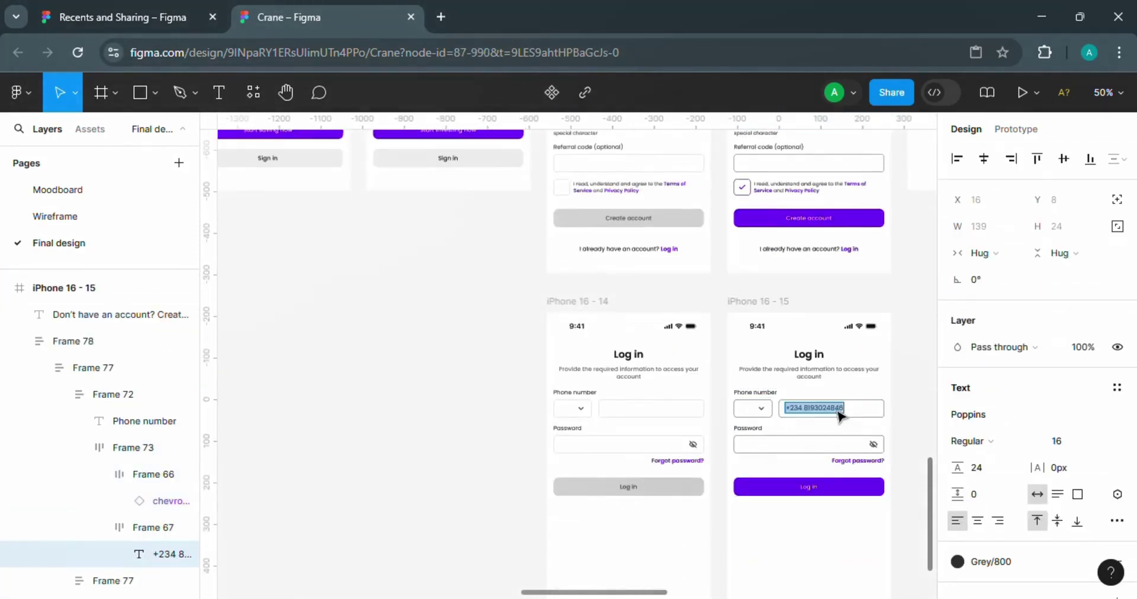
- Paste the sample text into the iPhone 16 - 15 password field and replace it with left-aligned masking asterisks
{"action": "left_click", "coordinate": [788, 444]}
{"action": "key", "text": "ctrl+v"}
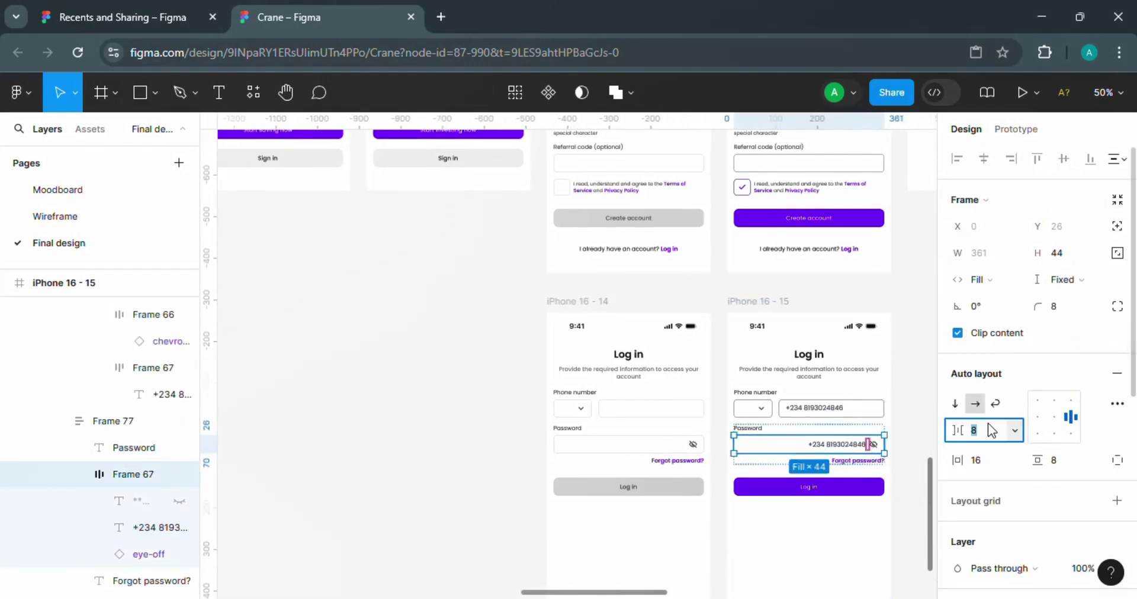
{"action": "double_click", "coordinate": [785, 448]}
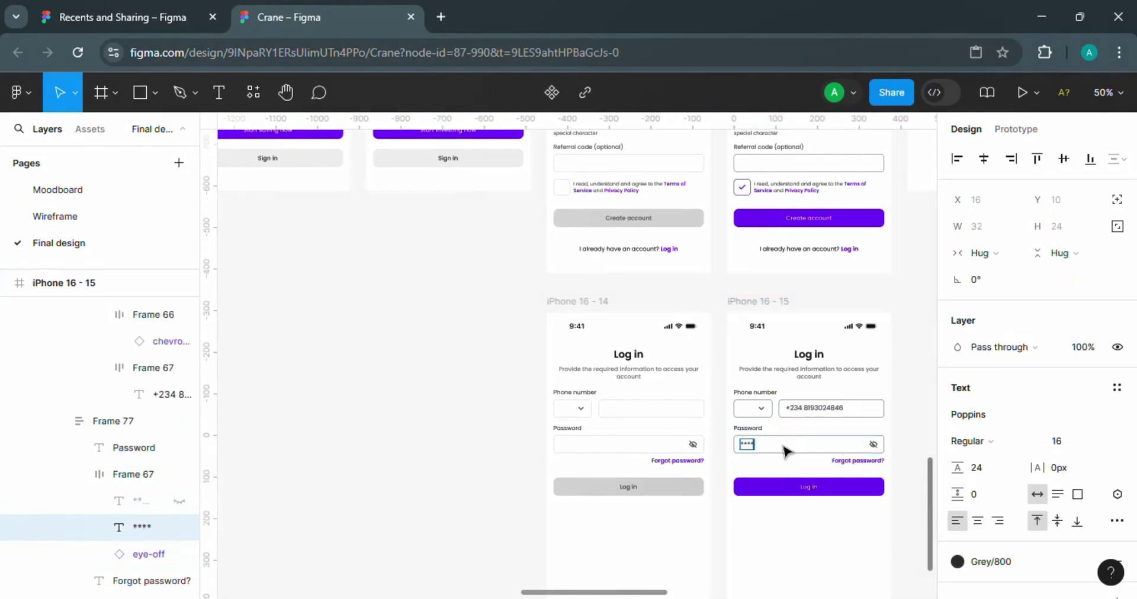
- Copy the Nigerian flag from the iPhone 16 - 7 phone field into the country selector of iPhone 16 - 15
{"action": "scroll", "coordinate": [748, 183], "scroll_direction": "up", "scroll_amount": 3}
{"action": "left_click", "coordinate": [749, 183], "text": "ctrl"}
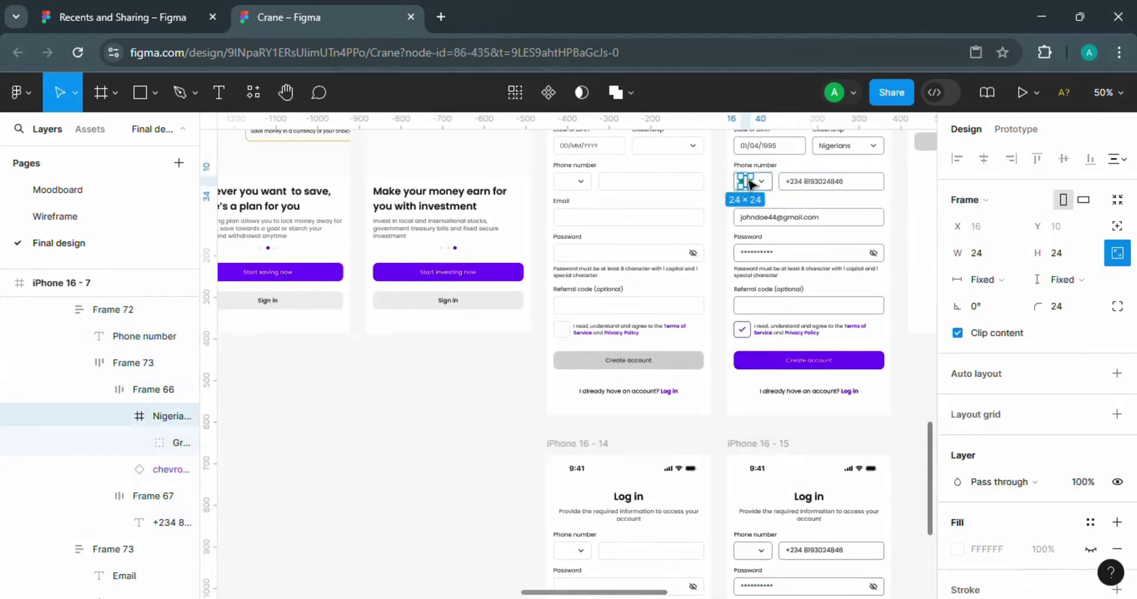
{"action": "scroll", "coordinate": [761, 343], "scroll_direction": "down", "scroll_amount": 3}
{"action": "double_click", "coordinate": [758, 335]}
{"action": "double_click", "coordinate": [758, 335]}
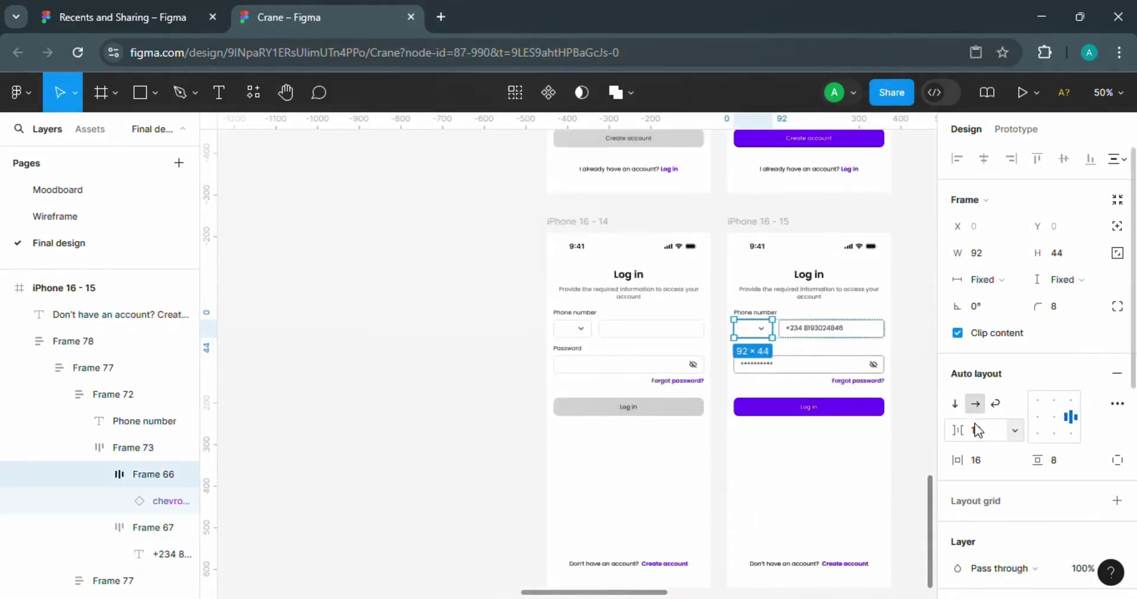
{"action": "key", "text": "ctrl+v"}
{"action": "left_click", "coordinate": [884, 494]}
- Add the Nigerian flag to the country selector of the empty Log in screen, iPhone 16 - 14, beside its chevron
{"action": "double_click", "coordinate": [583, 332]}
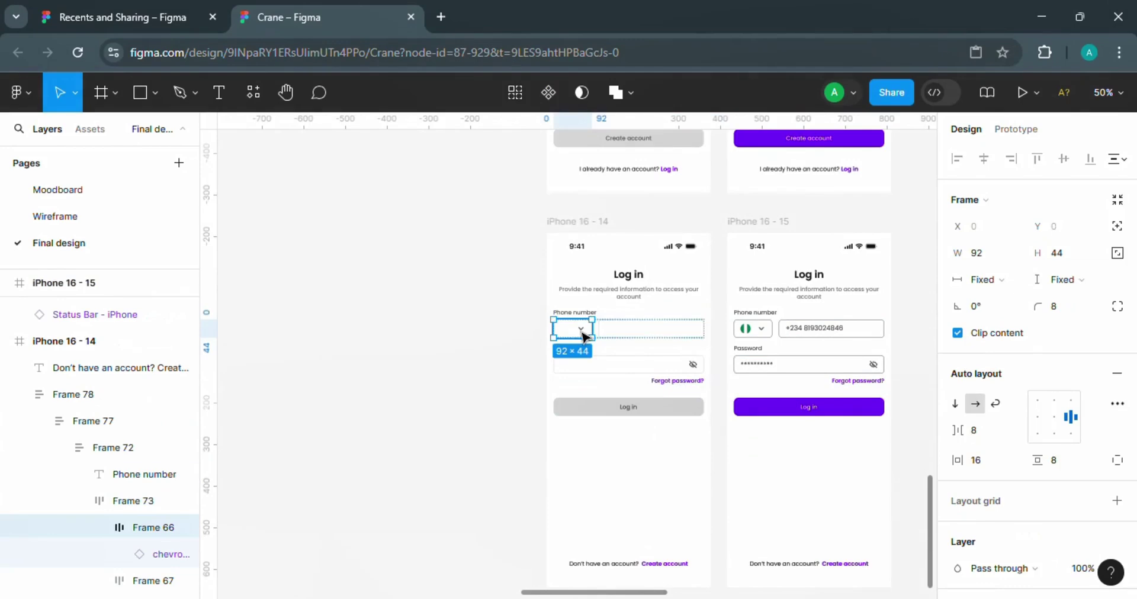
{"action": "double_click", "coordinate": [580, 329]}
{"action": "left_click", "coordinate": [983, 432]}
{"action": "left_click", "coordinate": [506, 418]}
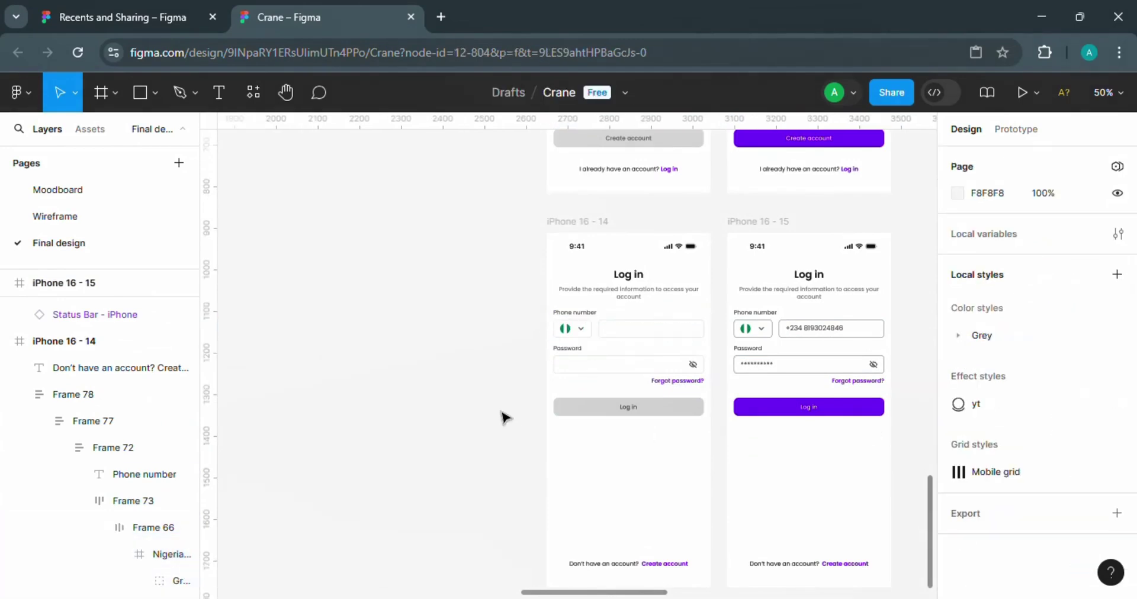
- Switch the Final design page to prototype mode and bring the onboarding and Log in screens together into view
{"action": "key", "text": "minus"}
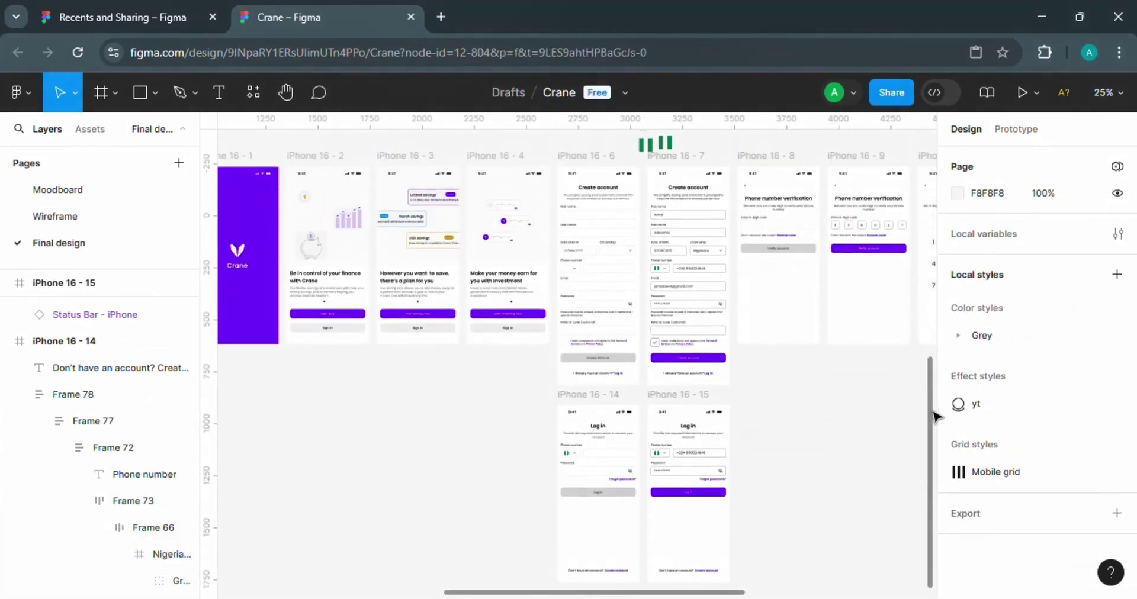
{"action": "key", "text": "shift+e"}
{"action": "left_click_drag", "start_coordinate": [888, 538], "coordinate": [848, 248]}
{"action": "left_click", "coordinate": [837, 477]}
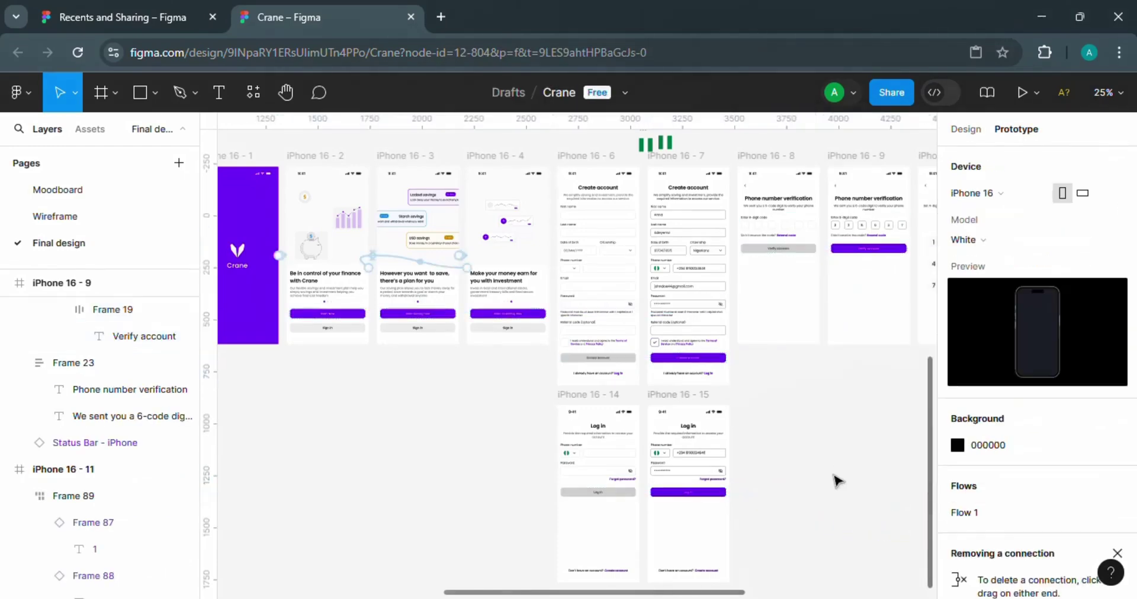
{"action": "scroll", "coordinate": [759, 570], "scroll_direction": "right", "scroll_amount": 10}
{"action": "scroll", "coordinate": [622, 533], "scroll_direction": "left", "scroll_amount": 15}
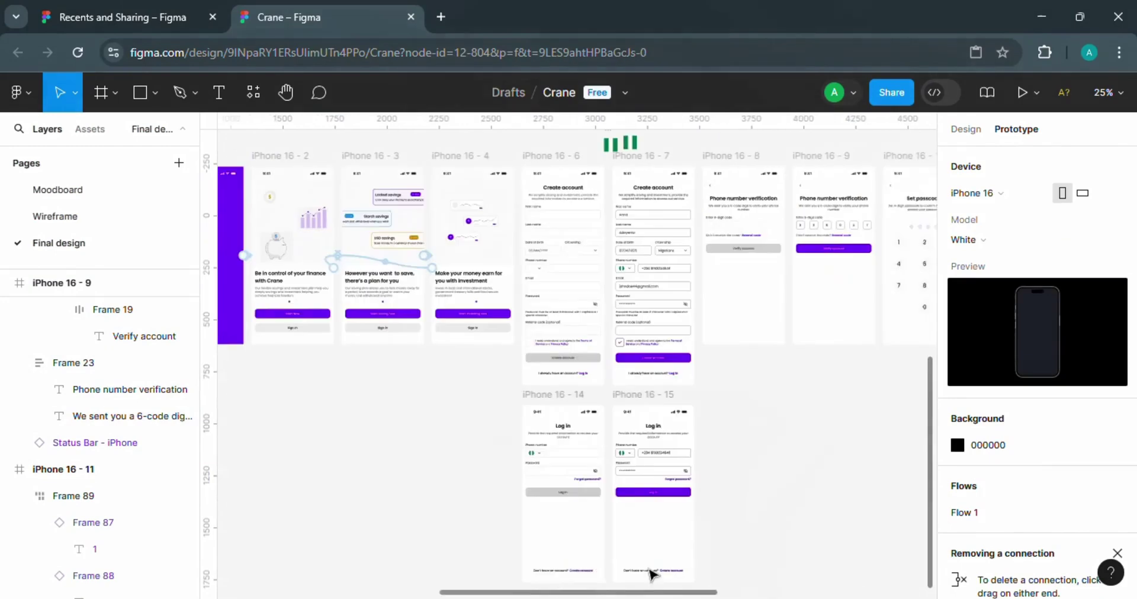
- Link the onboarding screens' Sign in buttons to iPhone 16 - 14 with an On tap, Navigate to, Instant interaction
{"action": "left_click", "coordinate": [396, 319]}
{"action": "left_click", "coordinate": [480, 325]}
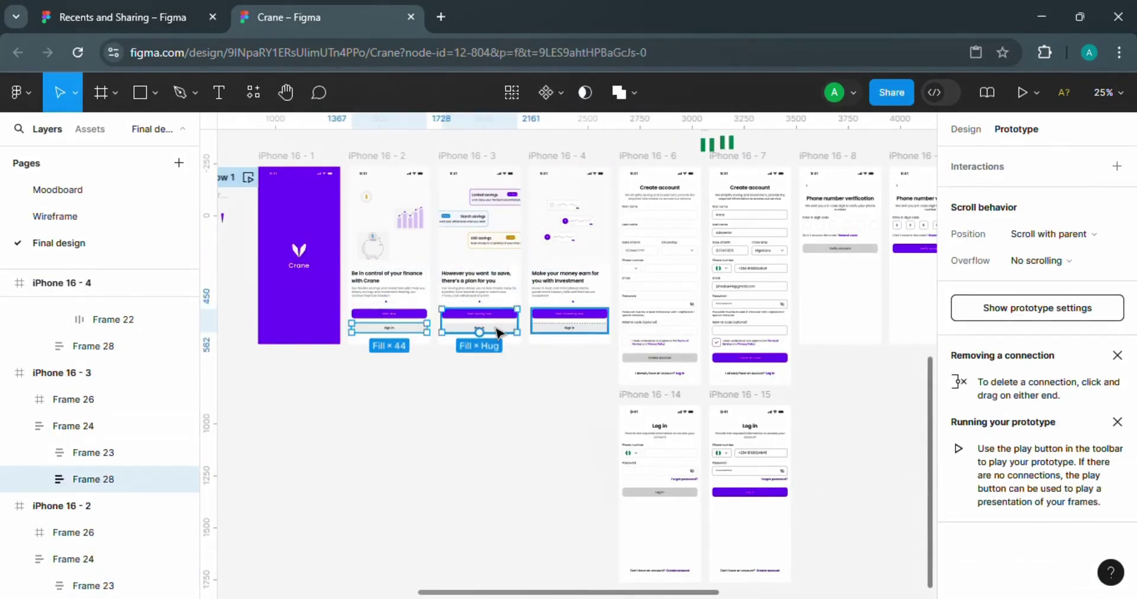
{"action": "left_click_drag", "start_coordinate": [531, 327], "coordinate": [659, 427]}
{"action": "left_click", "coordinate": [391, 327]}
{"action": "left_click", "coordinate": [409, 329]}
{"action": "left_click_drag", "start_coordinate": [427, 327], "coordinate": [658, 426]}
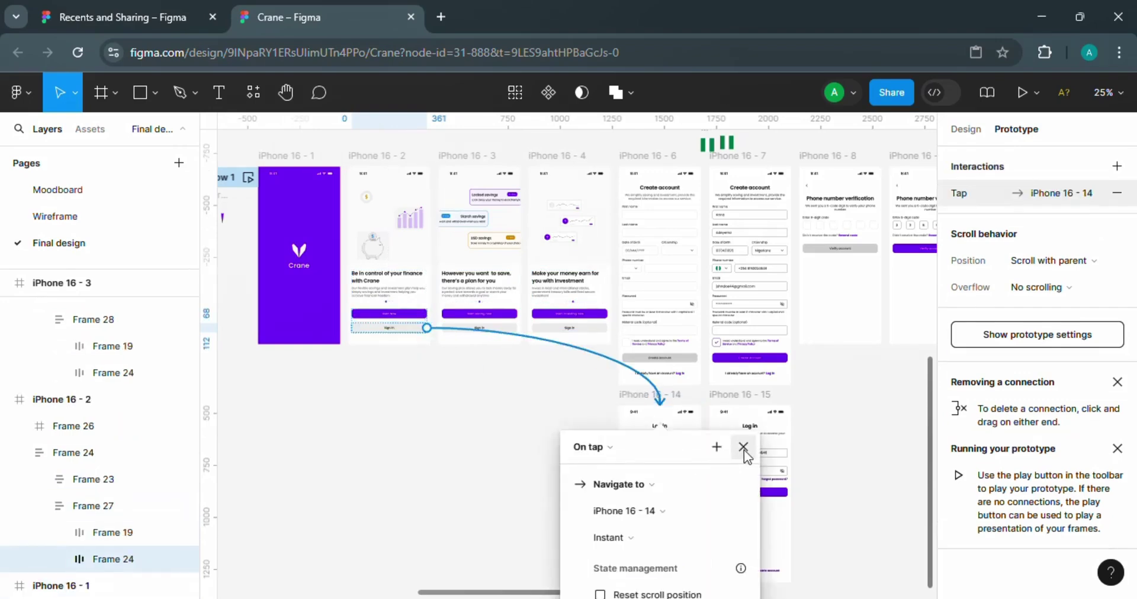
{"action": "left_click", "coordinate": [743, 447]}
- Link the phone number and password fields of iPhone 16 - 14 to iPhone 16 - 15 on tap
{"action": "left_click", "coordinate": [674, 467]}
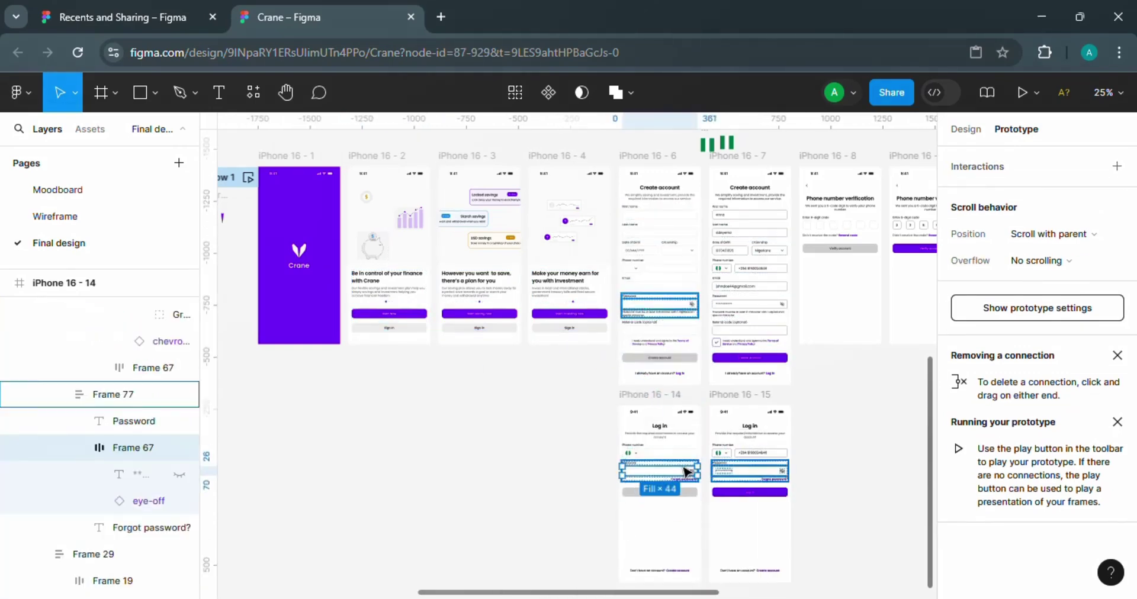
{"action": "left_click", "coordinate": [652, 480]}
{"action": "left_click_drag", "start_coordinate": [698, 450], "coordinate": [728, 492]}
{"action": "scroll", "coordinate": [574, 586], "scroll_direction": "up", "scroll_amount": 3}
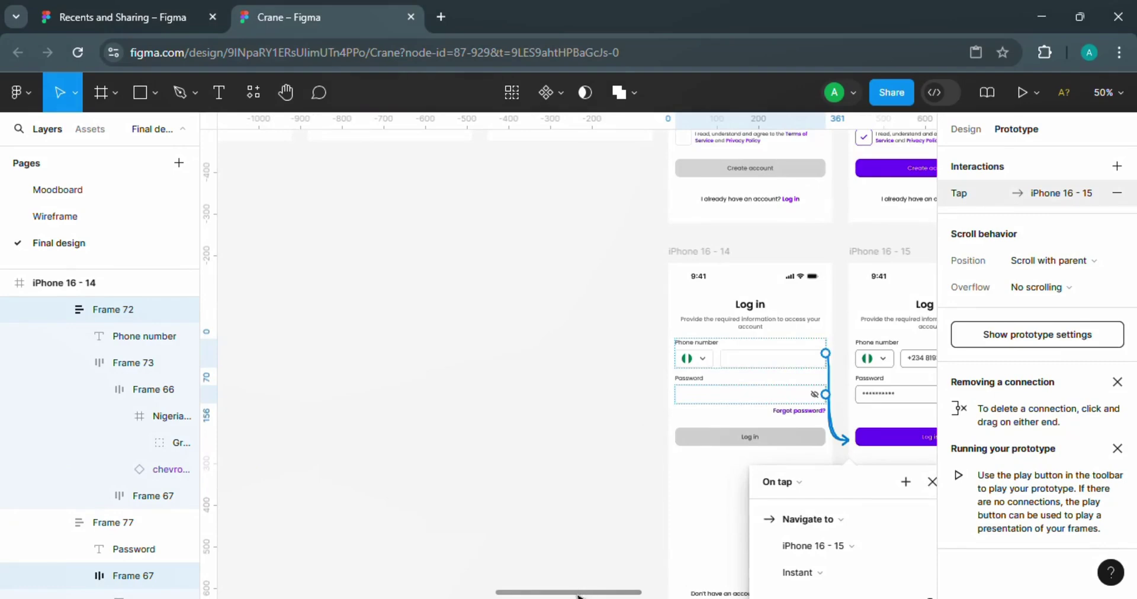
- Link the purple Log in button of iPhone 16 - 15 to the home screen, iPhone 16 - 5
{"action": "left_click_drag", "start_coordinate": [578, 595], "coordinate": [616, 594]}
{"action": "left_click", "coordinate": [803, 440], "text": "ctrl"}
{"action": "key", "text": "ctrl+minus"}
{"action": "left_click_drag", "start_coordinate": [696, 397], "coordinate": [718, 219]}
- Link the "I already have an account? Log in" texts of iPhone 16 - 6 and iPhone 16 - 7 to iPhone 16 - 14
{"action": "left_click_drag", "start_coordinate": [864, 592], "coordinate": [577, 565]}
{"action": "left_click_drag", "start_coordinate": [930, 454], "coordinate": [931, 401]}
{"action": "left_click", "coordinate": [591, 398]}
{"action": "left_click", "coordinate": [516, 398], "text": "shift"}
{"action": "key", "text": "ctrl+plus"}
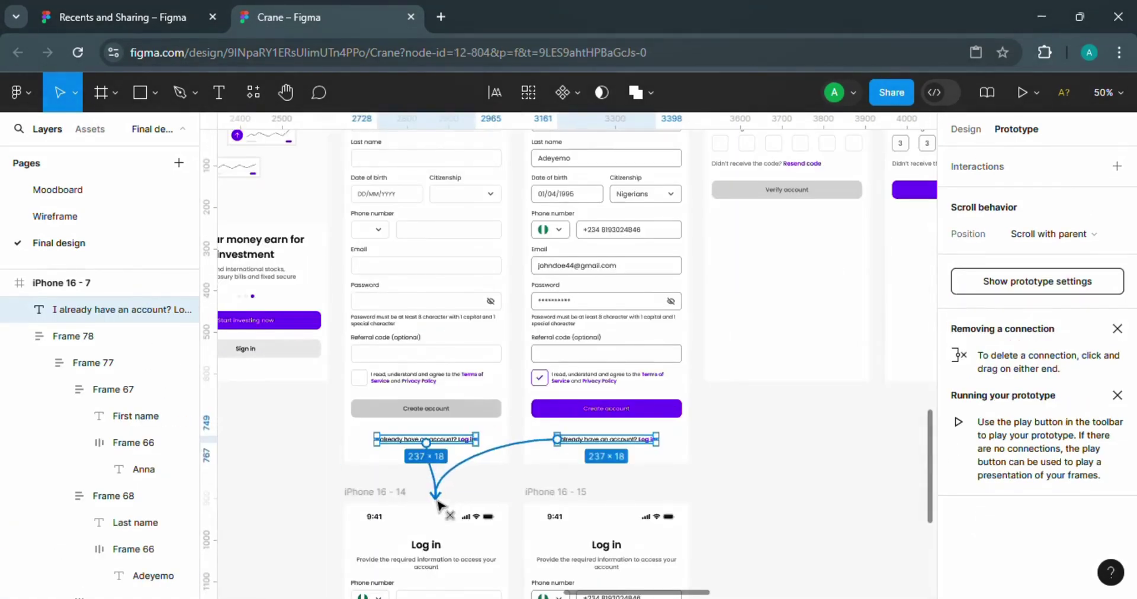
{"action": "left_click_drag", "start_coordinate": [437, 505], "coordinate": [435, 524]}
{"action": "left_click", "coordinate": [300, 482]}
- Link the Start Now, Start saving now and Start investing now buttons to the empty Create account screen, iPhone 16 - 6
{"action": "key", "text": "ctrl+plus"}
{"action": "key", "text": "ctrl+minus"}
{"action": "left_click_drag", "start_coordinate": [931, 491], "coordinate": [934, 463]}
{"action": "left_click_drag", "start_coordinate": [657, 593], "coordinate": [567, 594]}
{"action": "left_click", "coordinate": [315, 433], "text": "ctrl"}
{"action": "left_click", "coordinate": [497, 433], "text": "ctrl+shift"}
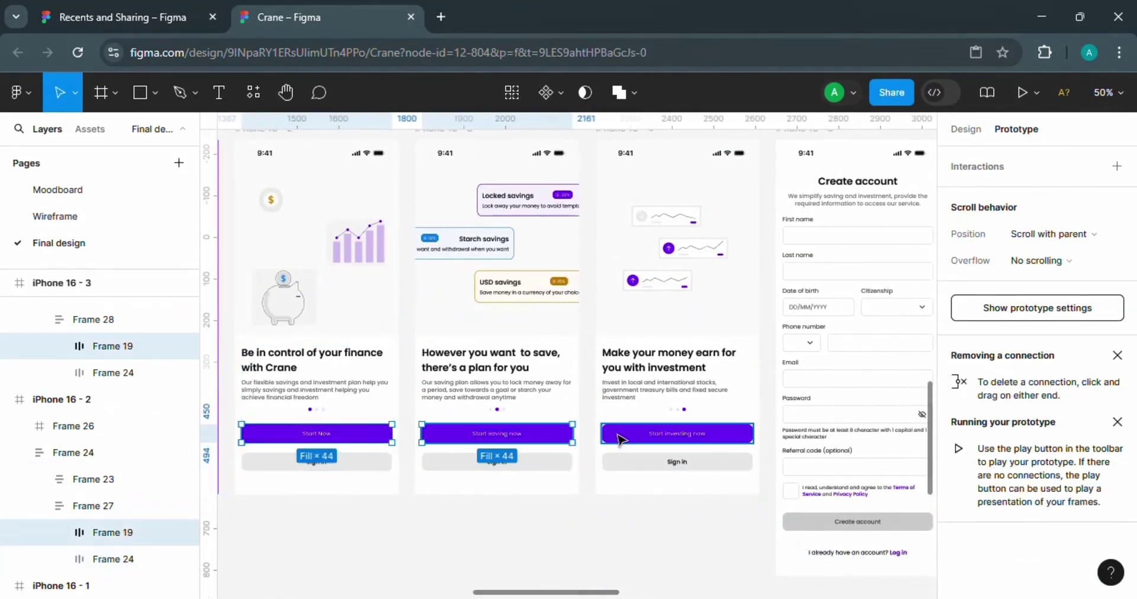
{"action": "left_click", "coordinate": [618, 435], "text": "ctrl+shift"}
{"action": "left_click_drag", "start_coordinate": [753, 433], "coordinate": [852, 394]}
- Link the iPhone 16 - 6 form to iPhone 16 - 7, and its purple Create account button to iPhone 16 - 8
{"action": "left_click_drag", "start_coordinate": [569, 592], "coordinate": [614, 592]}
{"action": "left_click", "coordinate": [688, 391], "text": "ctrl"}
{"action": "left_click_drag", "start_coordinate": [715, 357], "coordinate": [784, 423]}
{"action": "left_click", "coordinate": [868, 524], "text": "ctrl"}
{"action": "left_click_drag", "start_coordinate": [896, 522], "coordinate": [522, 379]}
- Link the code fields of iPhone 16 - 8 to iPhone 16 - 9, and its purple Verify account button to iPhone 16 - 10
{"action": "left_click", "coordinate": [549, 253], "text": "ctrl"}
{"action": "left_click_drag", "start_coordinate": [571, 251], "coordinate": [616, 338]}
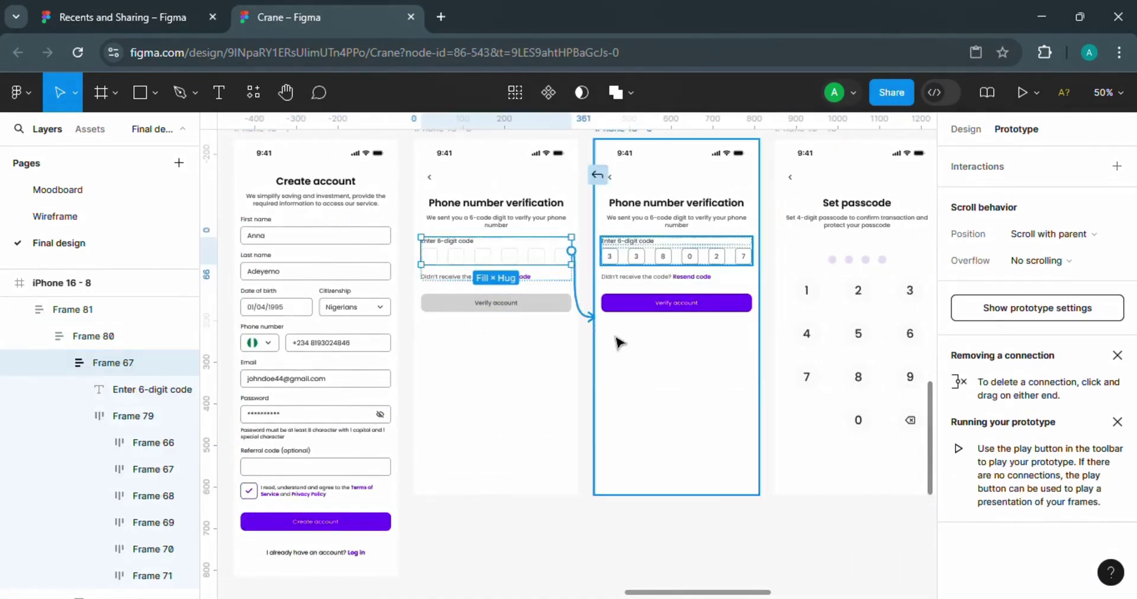
{"action": "left_click", "coordinate": [676, 302], "text": "ctrl"}
{"action": "left_click_drag", "start_coordinate": [753, 302], "coordinate": [793, 332]}
- Link the Set passcode keypad of iPhone 16 - 10 to iPhone 16 - 11, and that screen's keypad to iPhone 16 - 12
{"action": "left_click_drag", "start_coordinate": [680, 592], "coordinate": [718, 592]}
{"action": "left_click", "coordinate": [642, 431]}
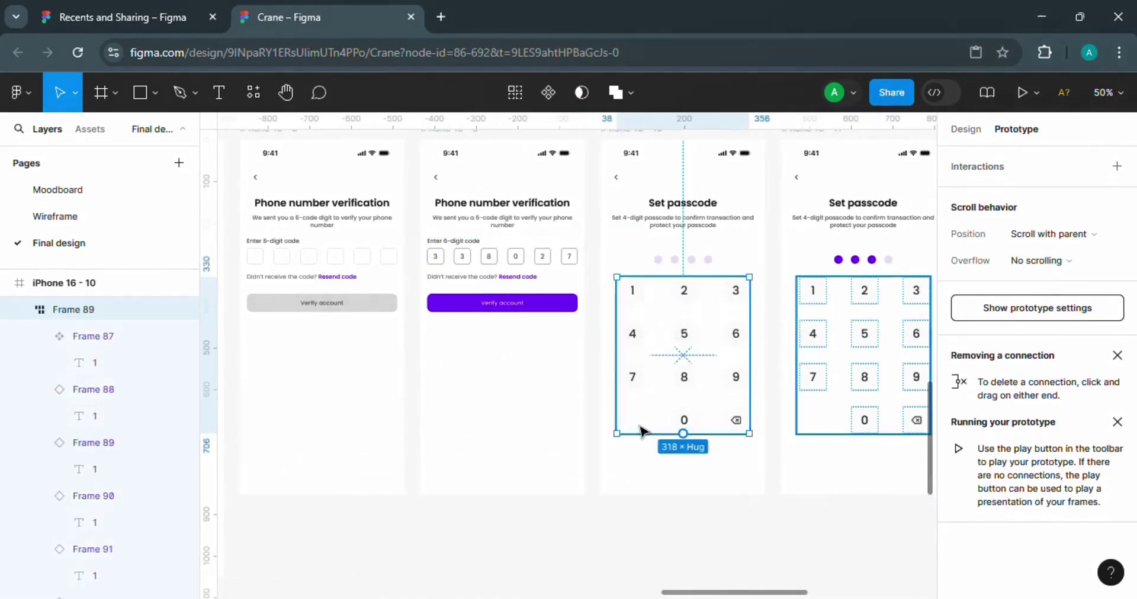
{"action": "left_click_drag", "start_coordinate": [750, 356], "coordinate": [800, 335]}
{"action": "left_click", "coordinate": [613, 503]}
{"action": "left_click_drag", "start_coordinate": [721, 592], "coordinate": [778, 593]}
{"action": "left_click", "coordinate": [628, 379]}
{"action": "left_click_drag", "start_coordinate": [661, 355], "coordinate": [714, 337]}
- Link the Confirm passcode keypad of iPhone 16 - 12 to iPhone 16 - 13, and that screen's keypad to iPhone 16 - 5
{"action": "left_click", "coordinate": [820, 344]}
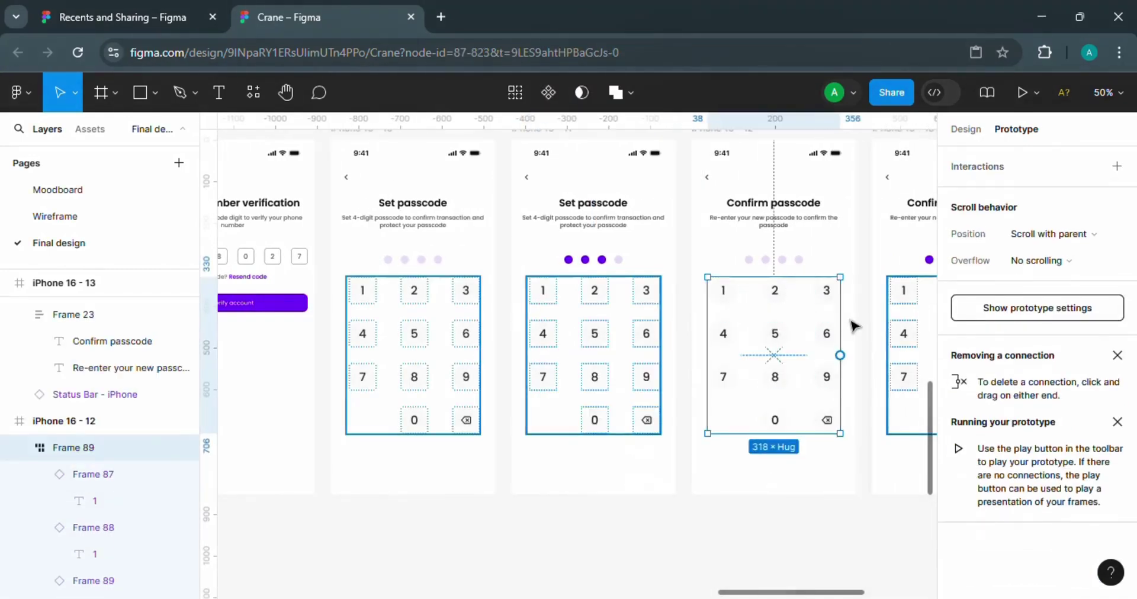
{"action": "left_click_drag", "start_coordinate": [839, 355], "coordinate": [891, 337]}
{"action": "left_click", "coordinate": [652, 508]}
{"action": "left_click_drag", "start_coordinate": [773, 592], "coordinate": [836, 592]}
{"action": "left_click", "coordinate": [637, 379]}
{"action": "left_click_drag", "start_coordinate": [661, 355], "coordinate": [782, 390]}
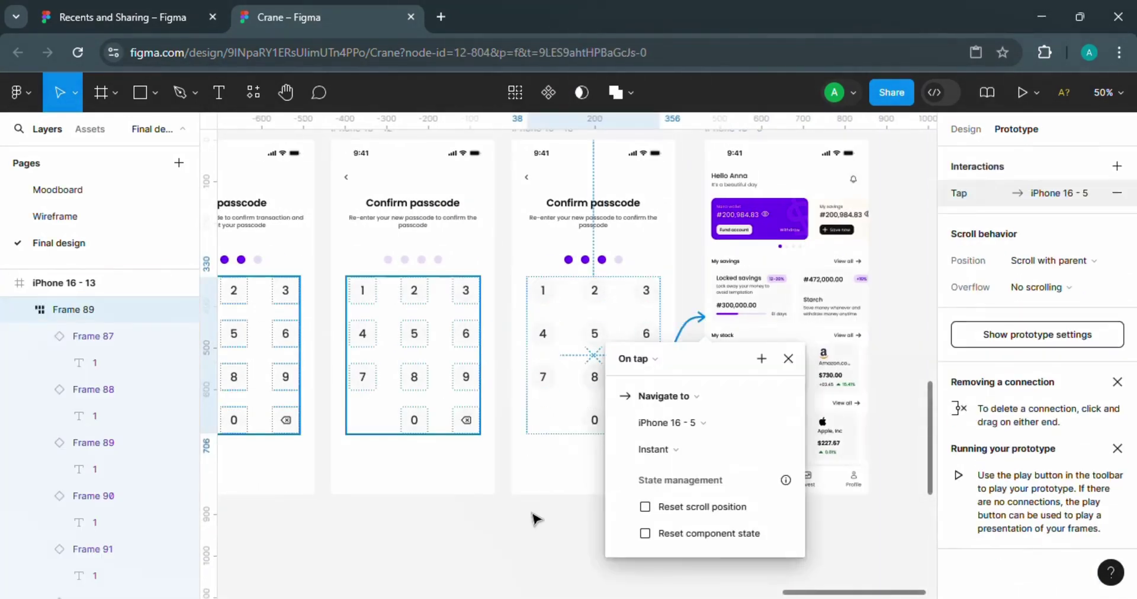
{"action": "left_click", "coordinate": [535, 520]}
- Link the "Don't have an account? Create account" texts of both Log in screens to the Create account screen
{"action": "left_click_drag", "start_coordinate": [845, 592], "coordinate": [594, 592]}
{"action": "left_click_drag", "start_coordinate": [930, 435], "coordinate": [930, 533]}
{"action": "left_click", "coordinate": [812, 486]}
{"action": "left_click", "coordinate": [629, 487], "text": "shift"}
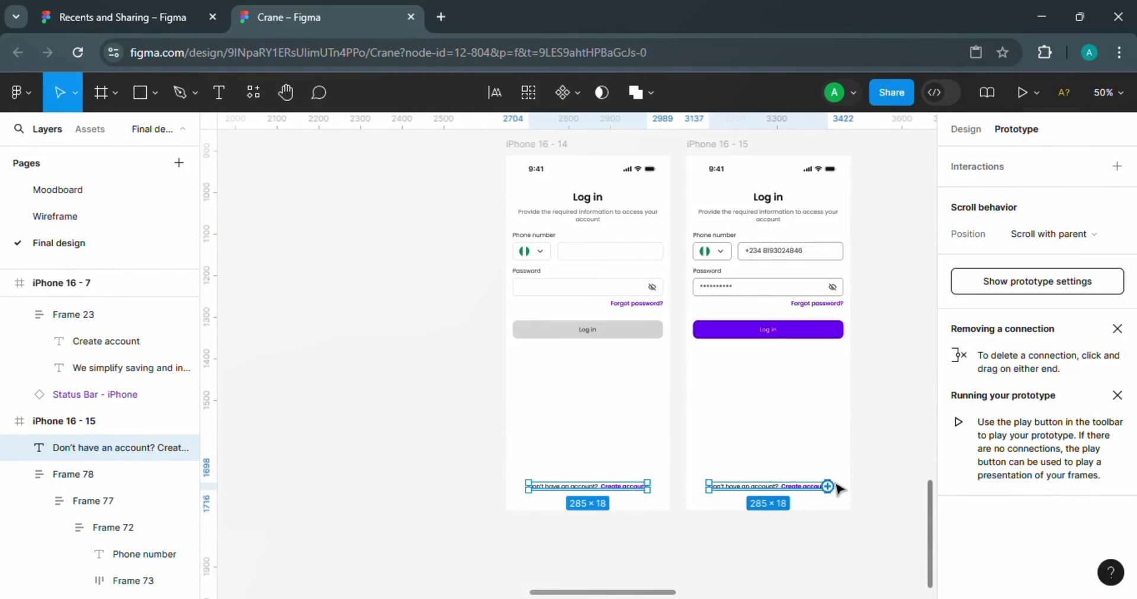
{"action": "left_click_drag", "start_coordinate": [828, 487], "coordinate": [592, 178]}
{"action": "left_click", "coordinate": [474, 284]}
- Preview Flow 1 from the iPhone 16 - 1 splash screen and test the Sign in path
{"action": "left_click_drag", "start_coordinate": [930, 484], "coordinate": [924, 425]}
{"action": "left_click_drag", "start_coordinate": [660, 592], "coordinate": [540, 581]}
{"action": "left_click", "coordinate": [404, 181]}
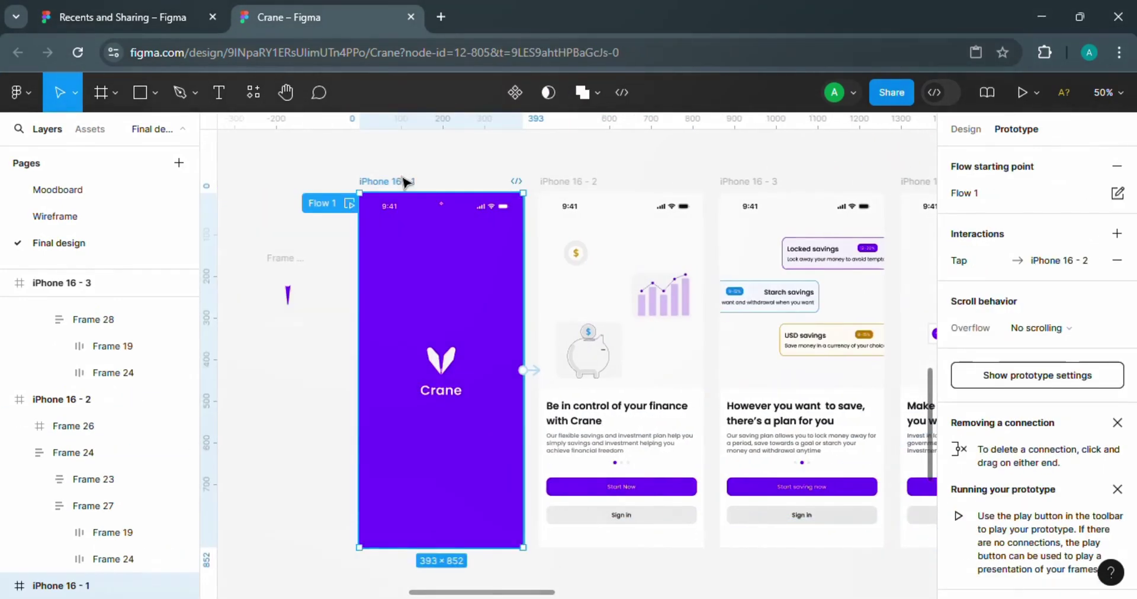
{"action": "left_click", "coordinate": [348, 204]}
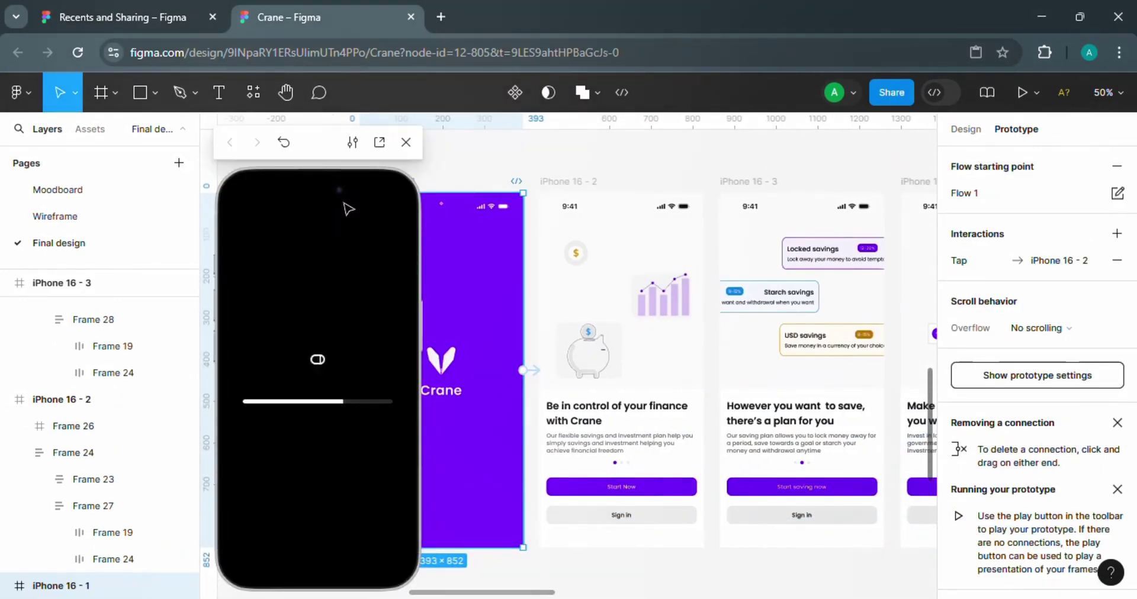
{"action": "left_click", "coordinate": [335, 347]}
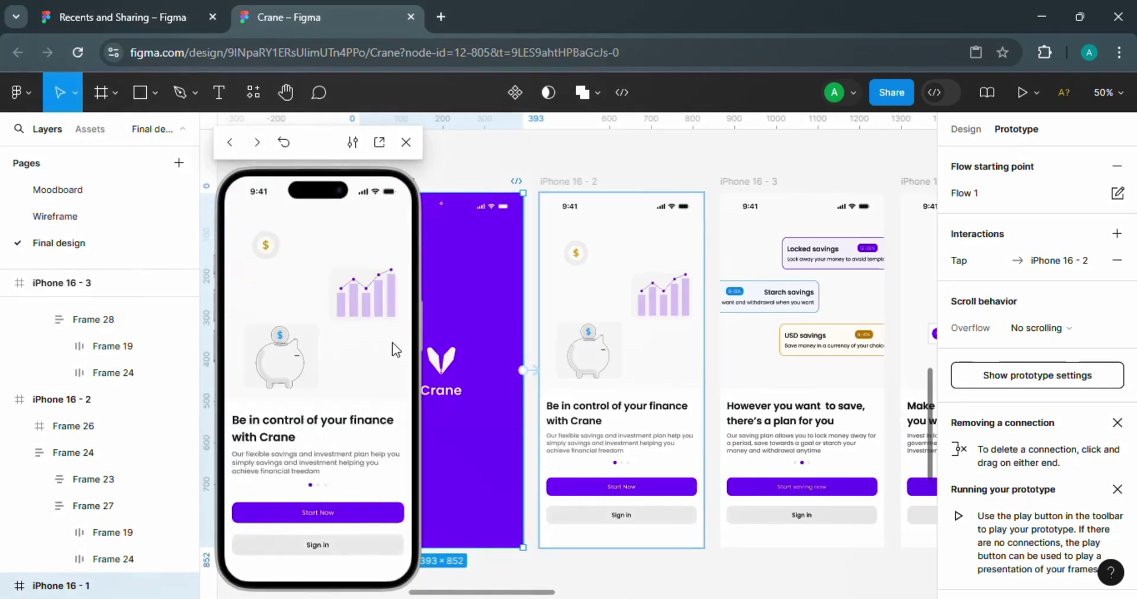
{"action": "left_click", "coordinate": [330, 547]}
{"action": "left_click", "coordinate": [329, 553]}
- Test the Start Now path in the preview from the splash screen through account creation, verification and passcodes to the home screen
{"action": "left_click", "coordinate": [335, 379]}
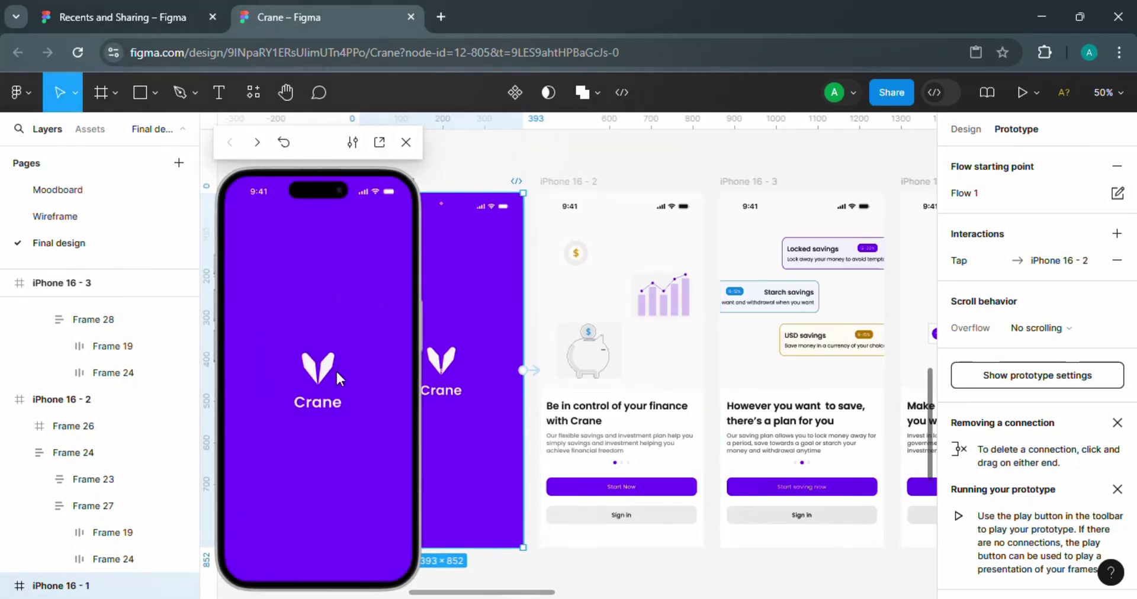
{"action": "left_click", "coordinate": [330, 518]}
{"action": "scroll", "coordinate": [342, 331], "scroll_direction": "down", "scroll_amount": 3}
{"action": "scroll", "coordinate": [339, 293], "scroll_direction": "up", "scroll_amount": 3}
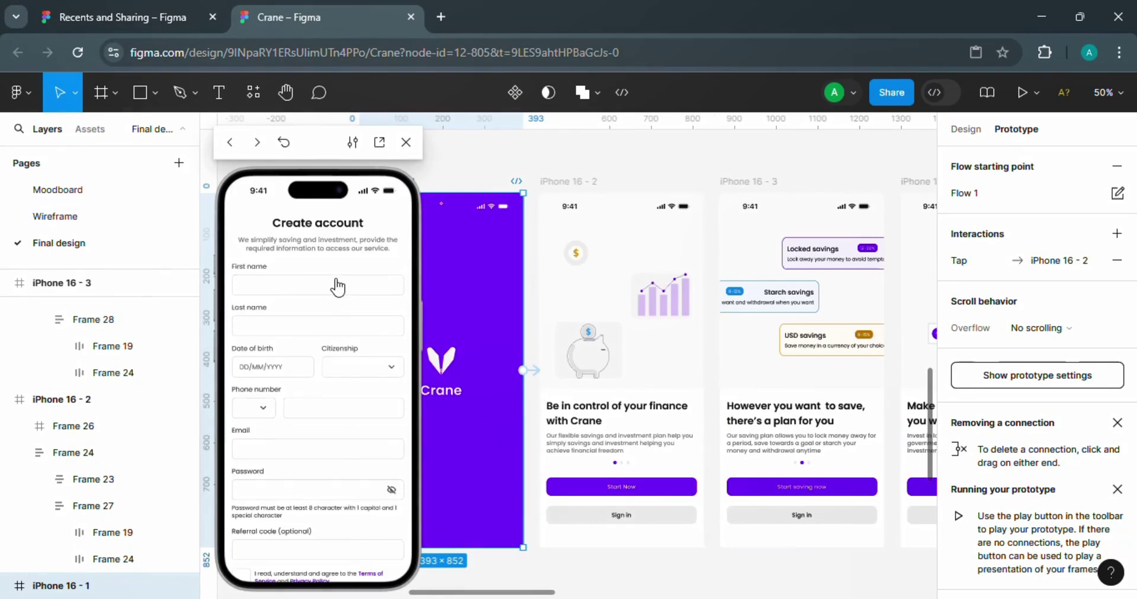
{"action": "scroll", "coordinate": [346, 414], "scroll_direction": "down", "scroll_amount": 3}
{"action": "left_click", "coordinate": [318, 520]}
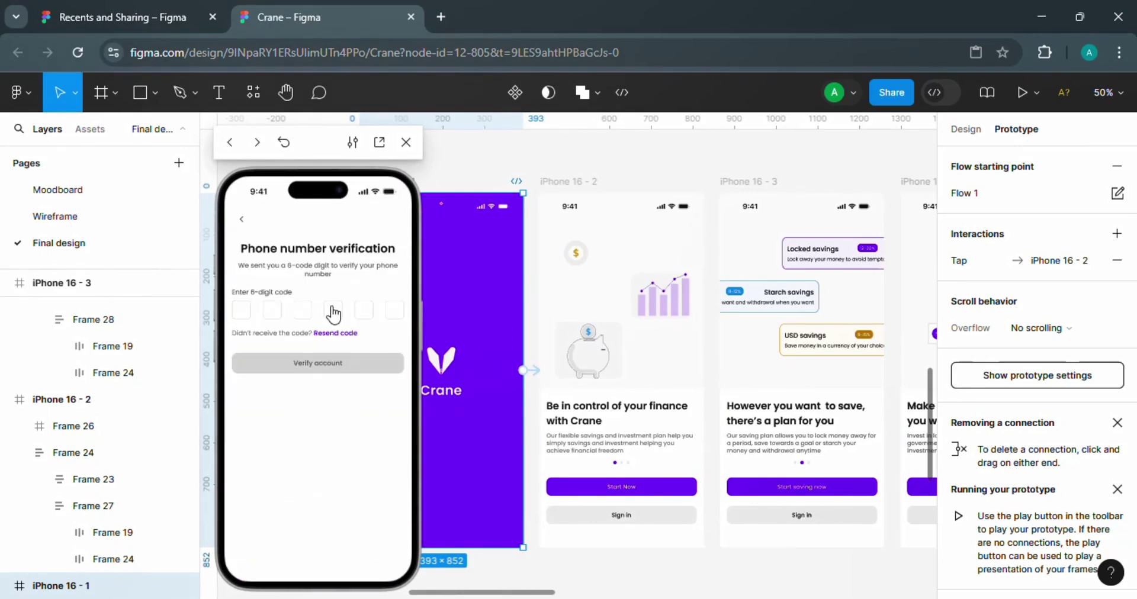
{"action": "left_click", "coordinate": [342, 364]}
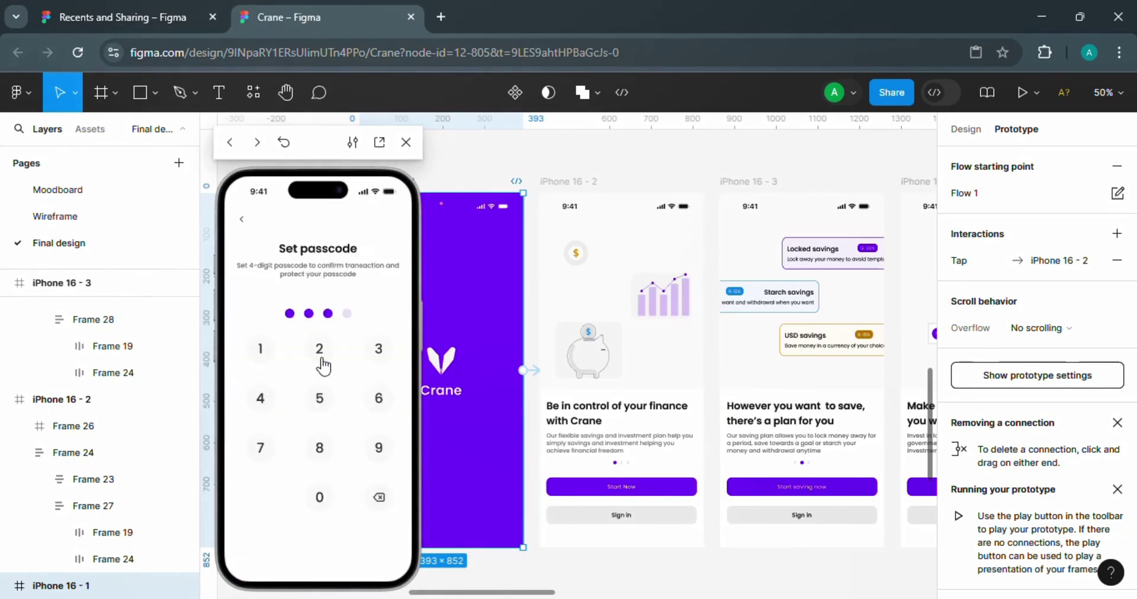
{"action": "left_click", "coordinate": [322, 362]}
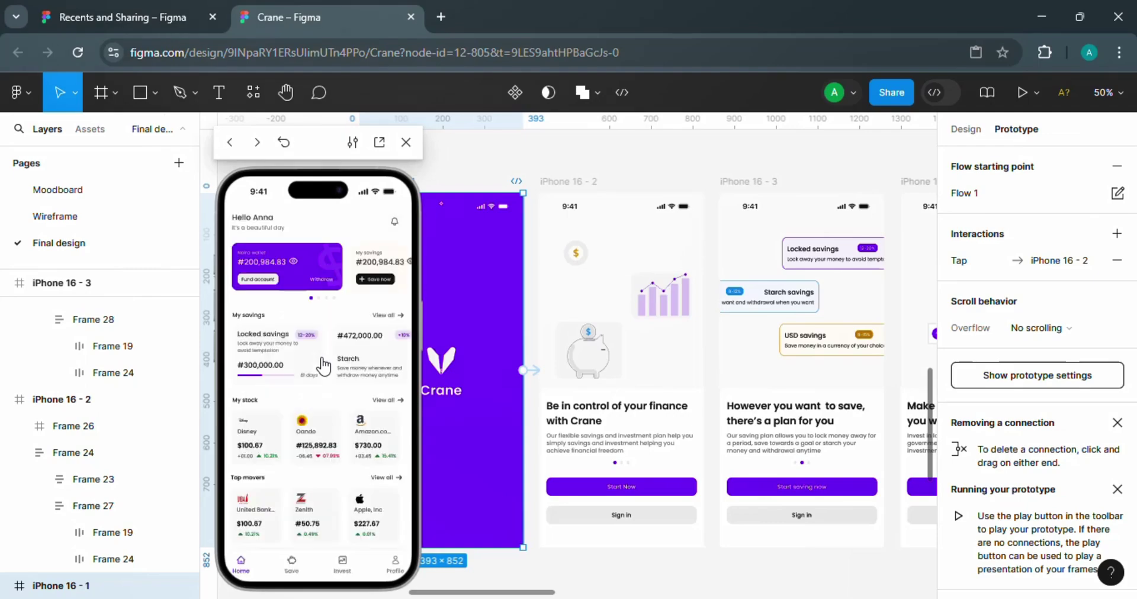
- Open the prototype in its own browser tab and run the Sign in path through to the home screen
{"action": "left_click", "coordinate": [379, 142]}
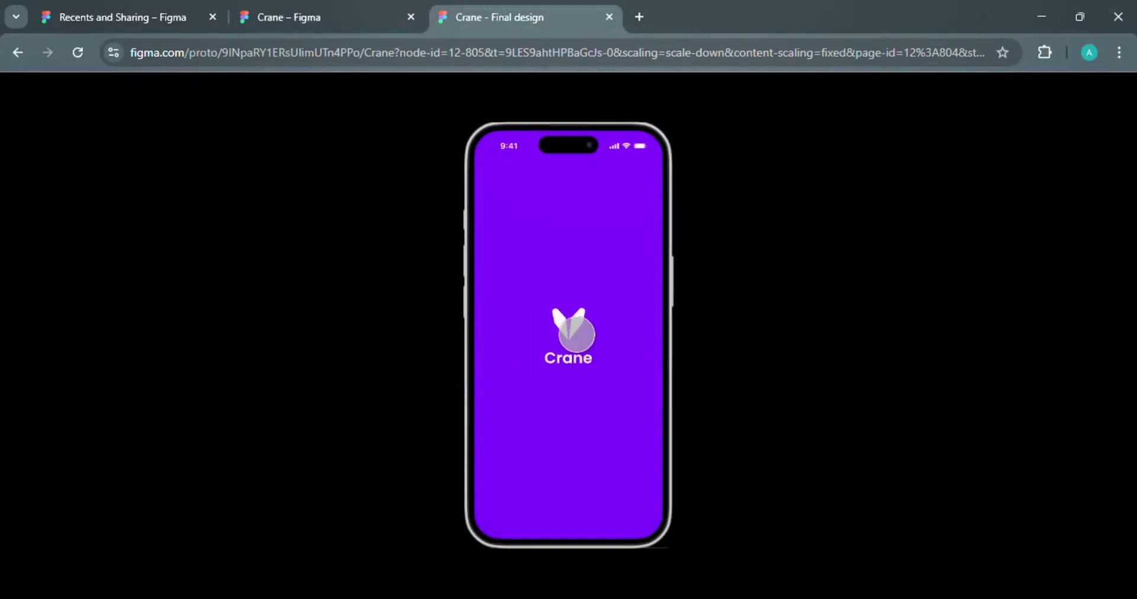
{"action": "left_click", "coordinate": [573, 334]}
{"action": "left_click", "coordinate": [602, 502]}
{"action": "left_click", "coordinate": [584, 244]}
{"action": "left_click", "coordinate": [589, 328]}
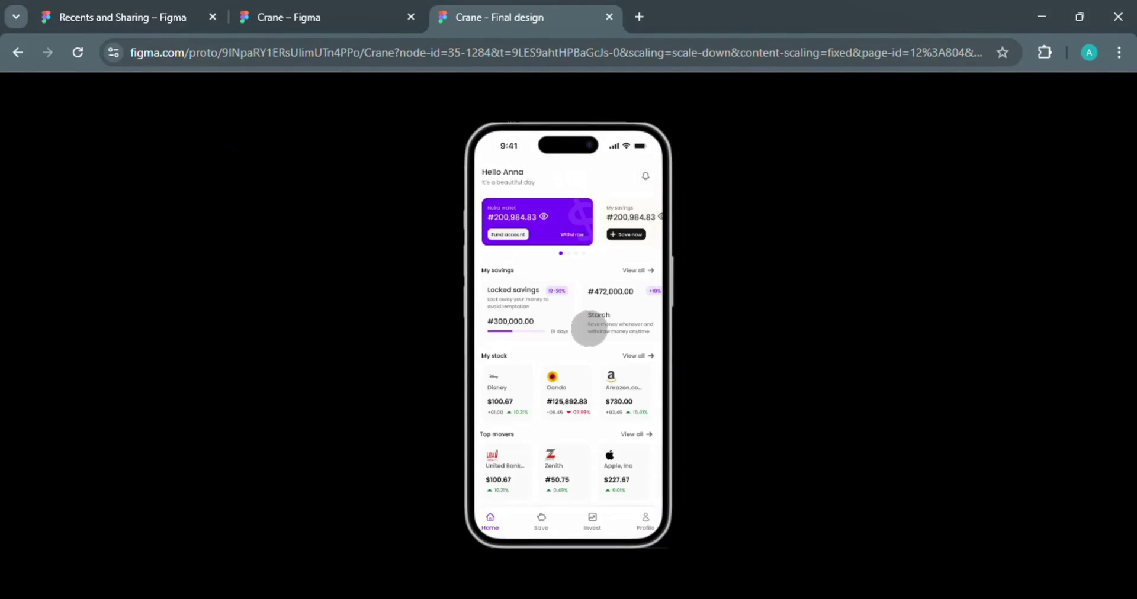
- Restart the full-size prototype and run the Start Now path through account creation and phone verification to the passcode screens
{"action": "key", "text": "r"}
{"action": "left_click", "coordinate": [589, 328]}
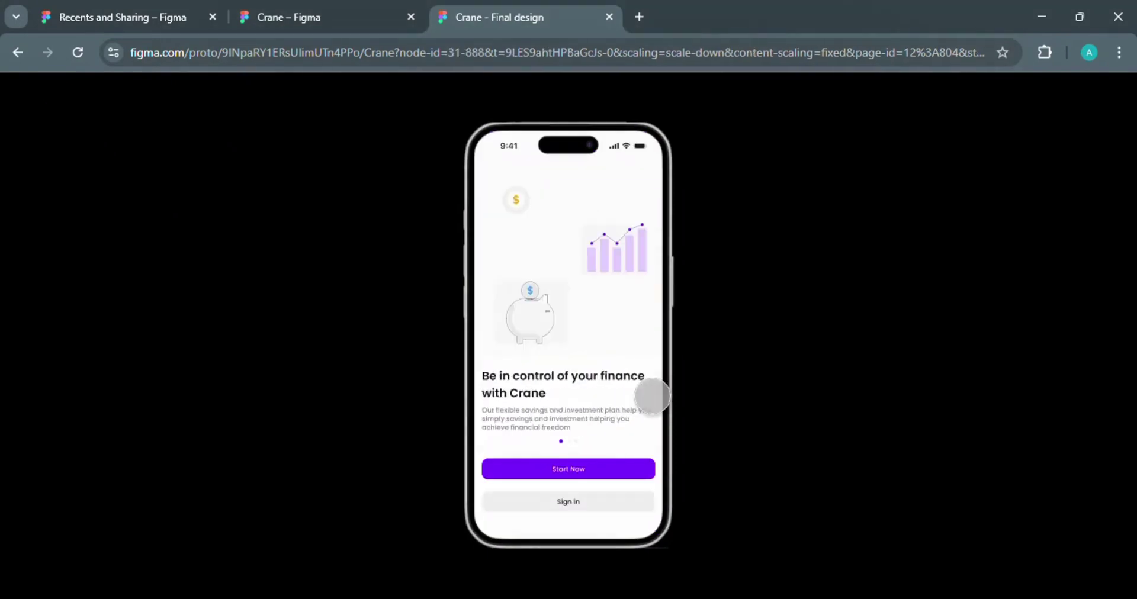
{"action": "left_click", "coordinate": [601, 465]}
{"action": "scroll", "coordinate": [587, 246], "scroll_direction": "down", "scroll_amount": 5}
{"action": "left_click", "coordinate": [591, 303]}
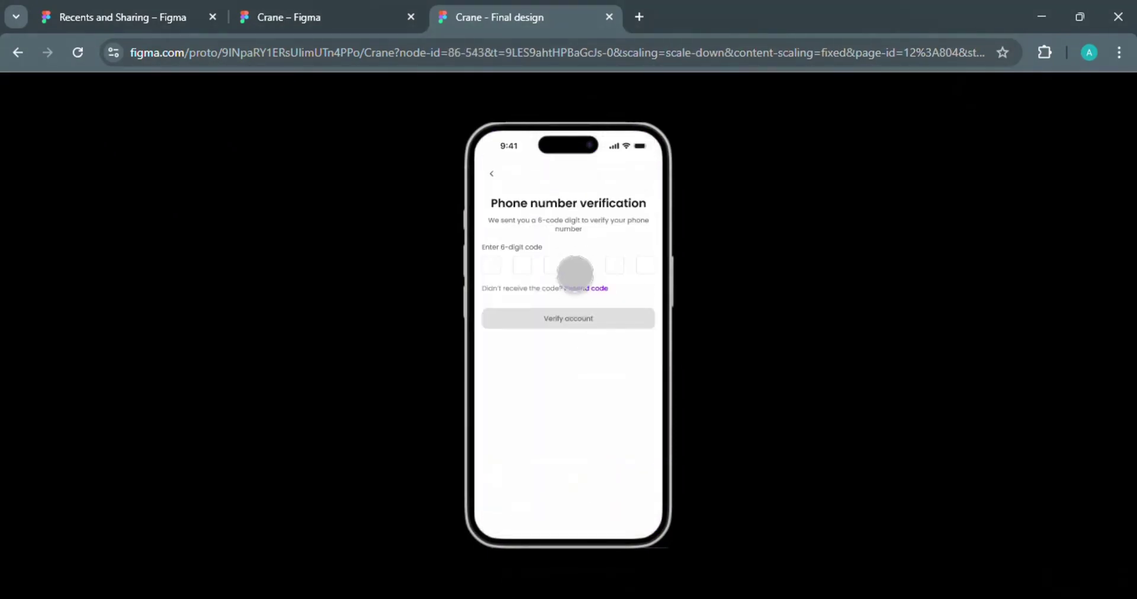
{"action": "left_click", "coordinate": [583, 326]}
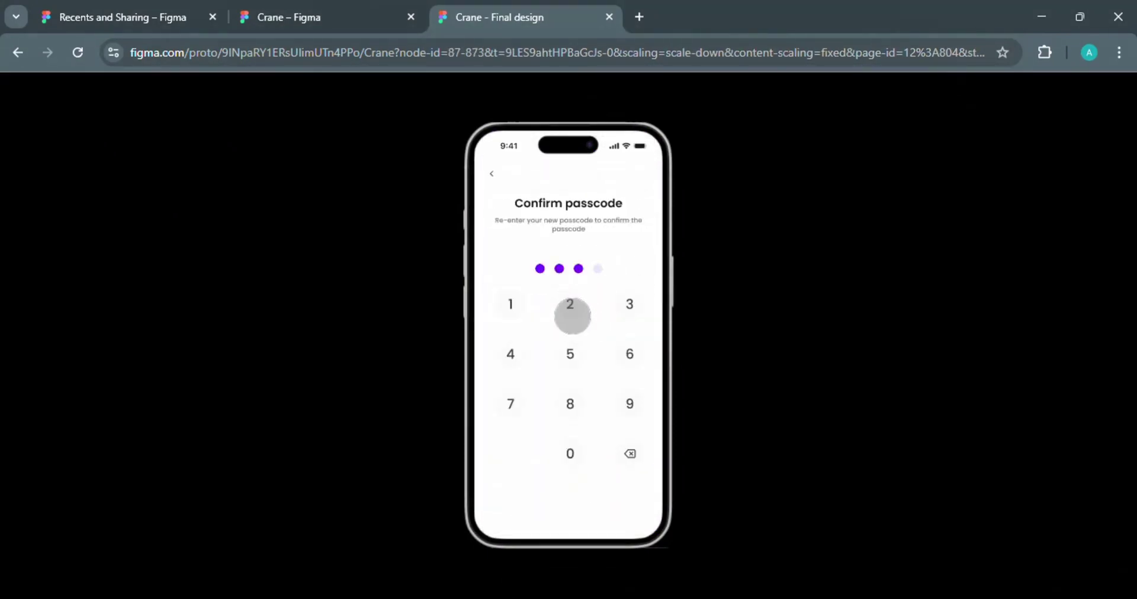